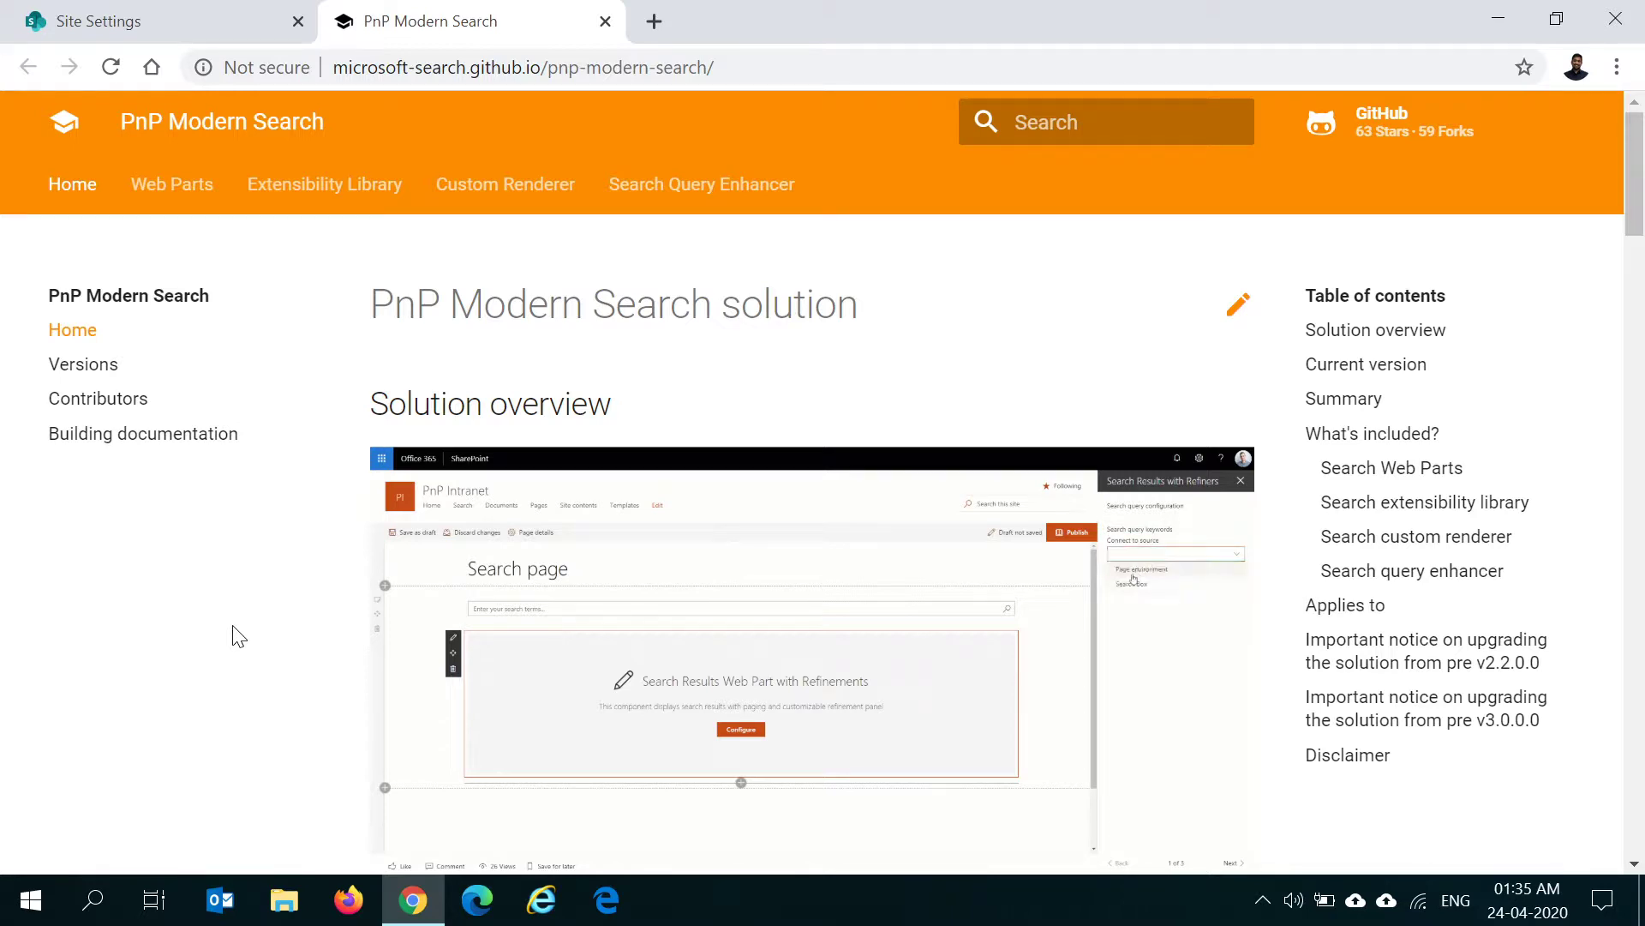
Check GitHub for PnP Modern Search release 3.11.1 and its pnp-modern-search-parts.sppkg asset, then return to Site Settings
scroll(238, 636, "down", 6)
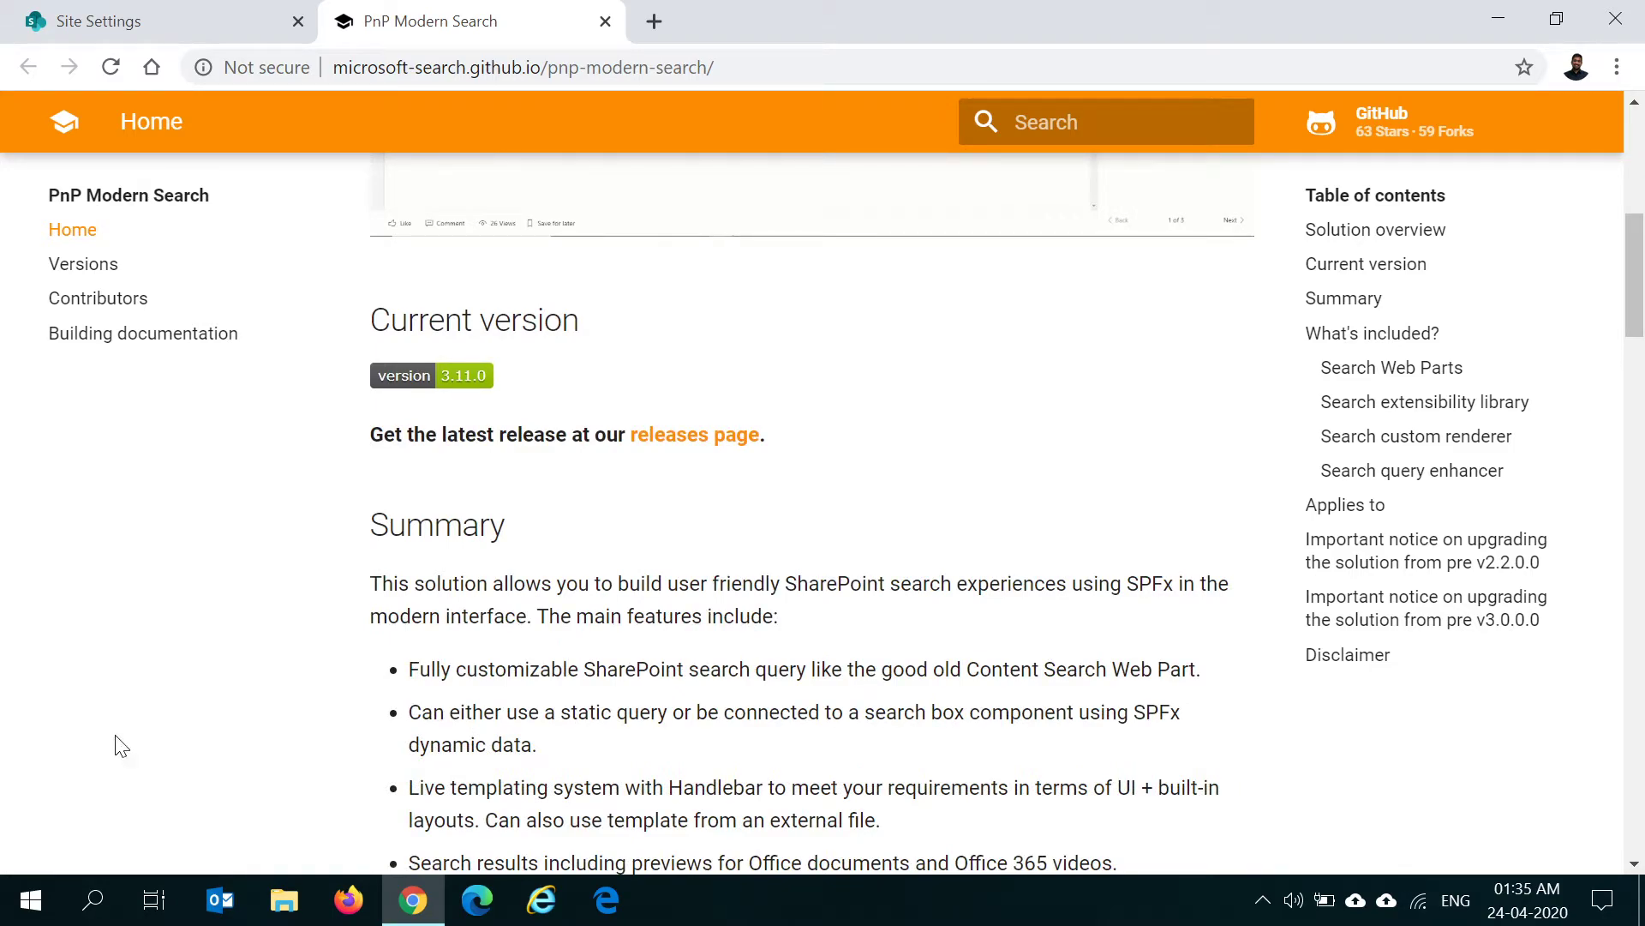
scroll(120, 746, "up", 6)
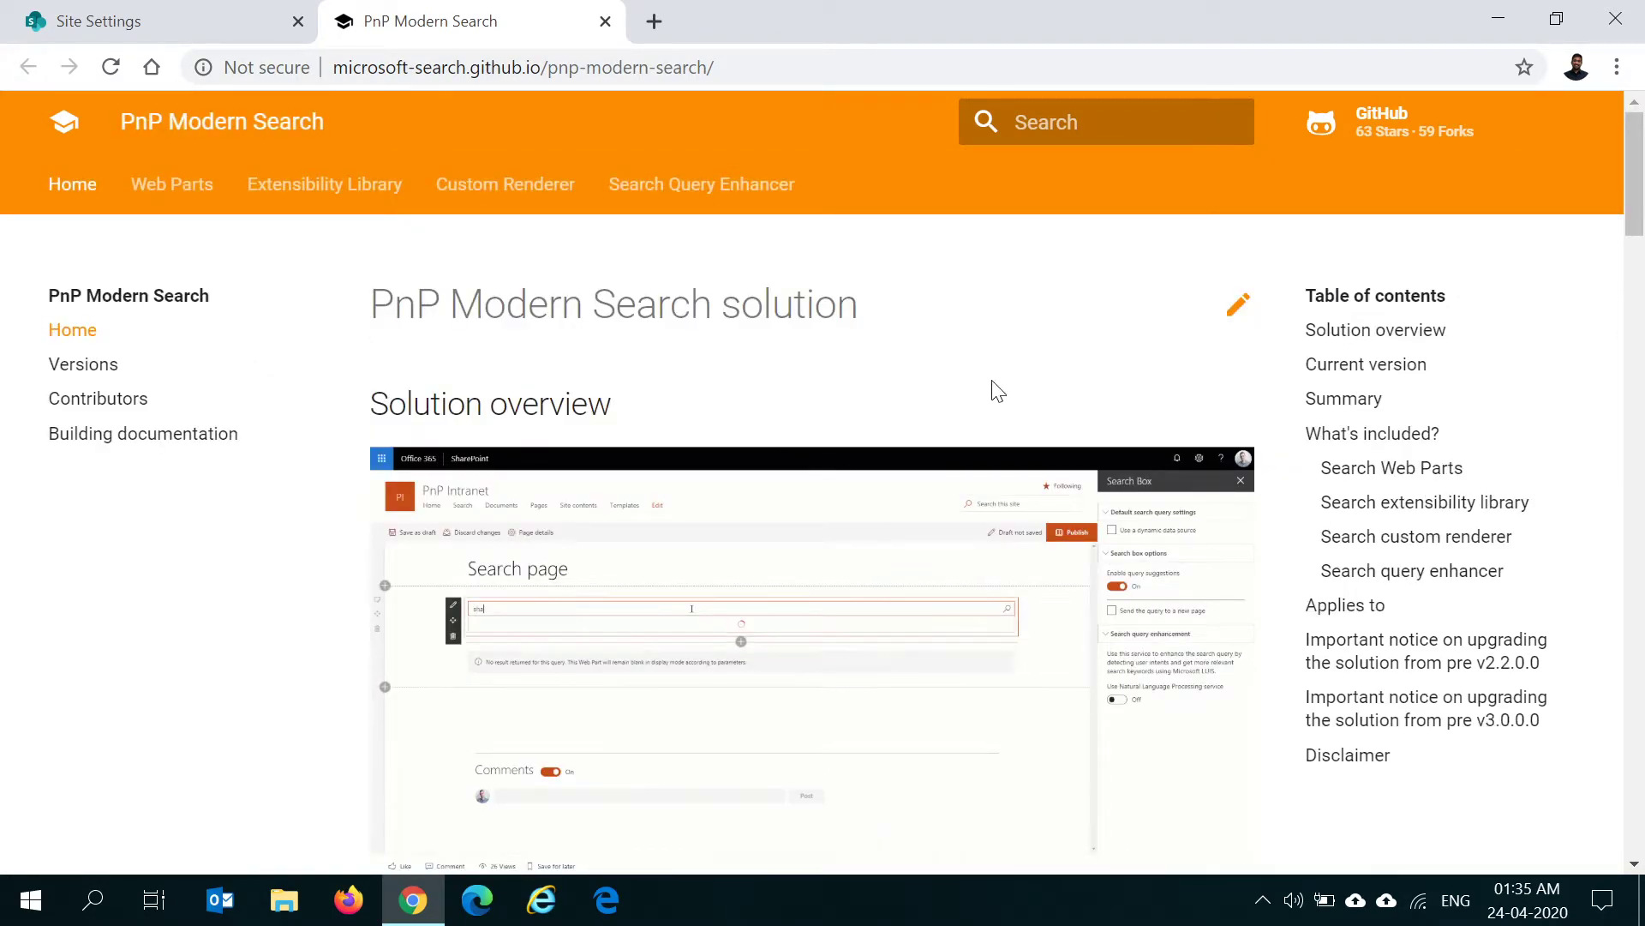
left_click(1338, 369)
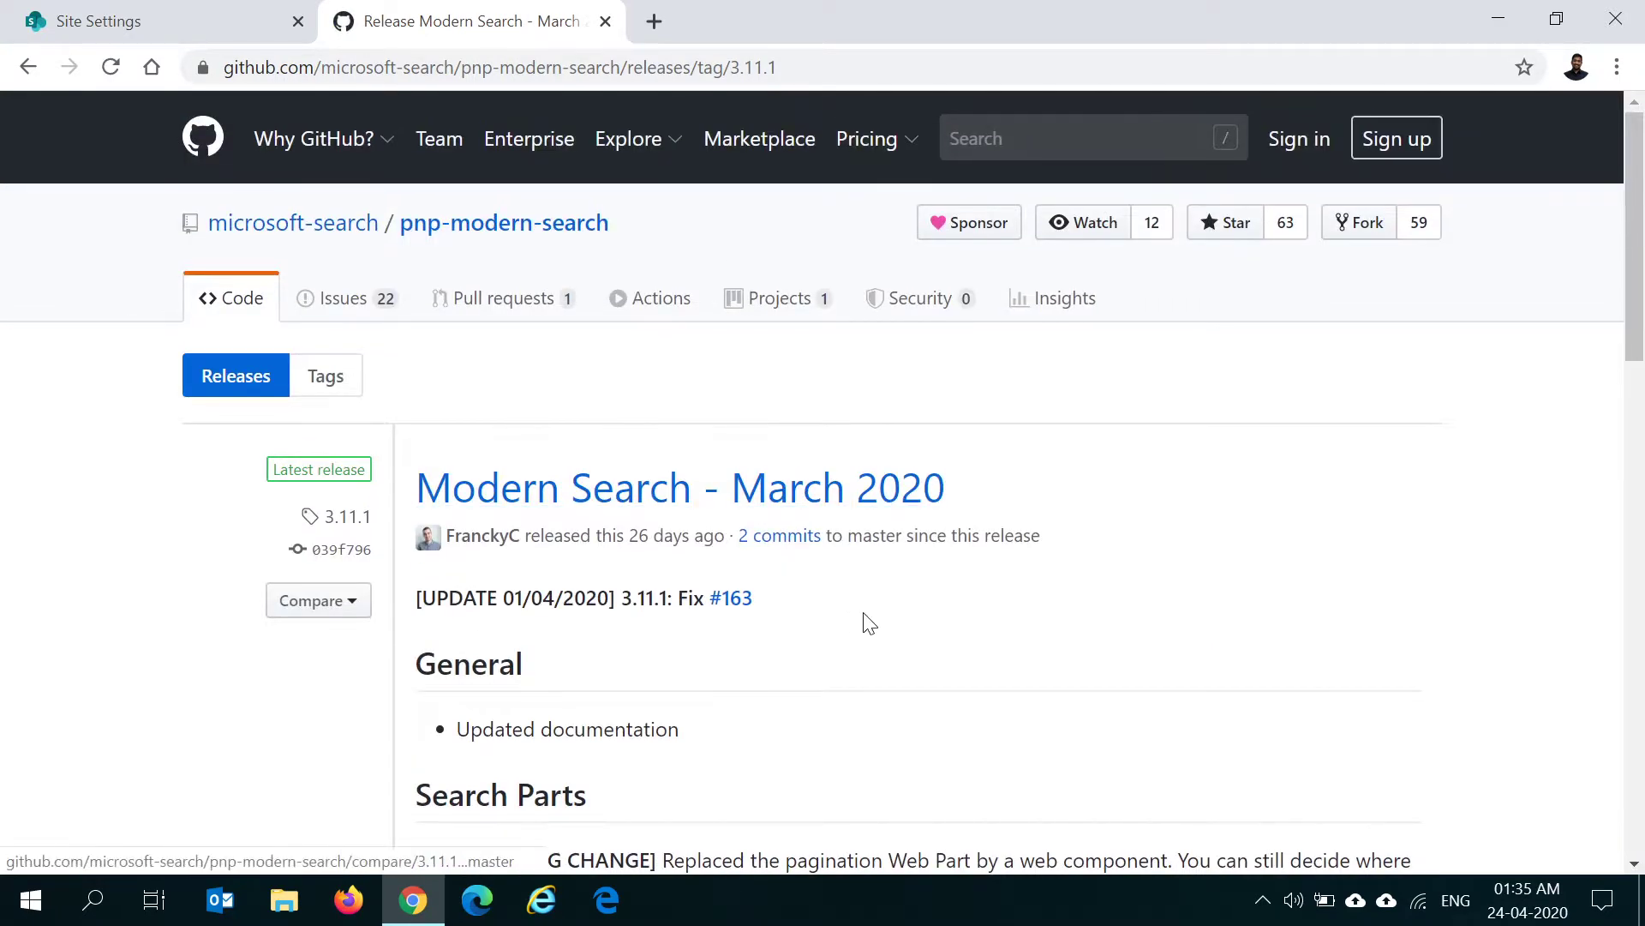
scroll(883, 622, "down", 2)
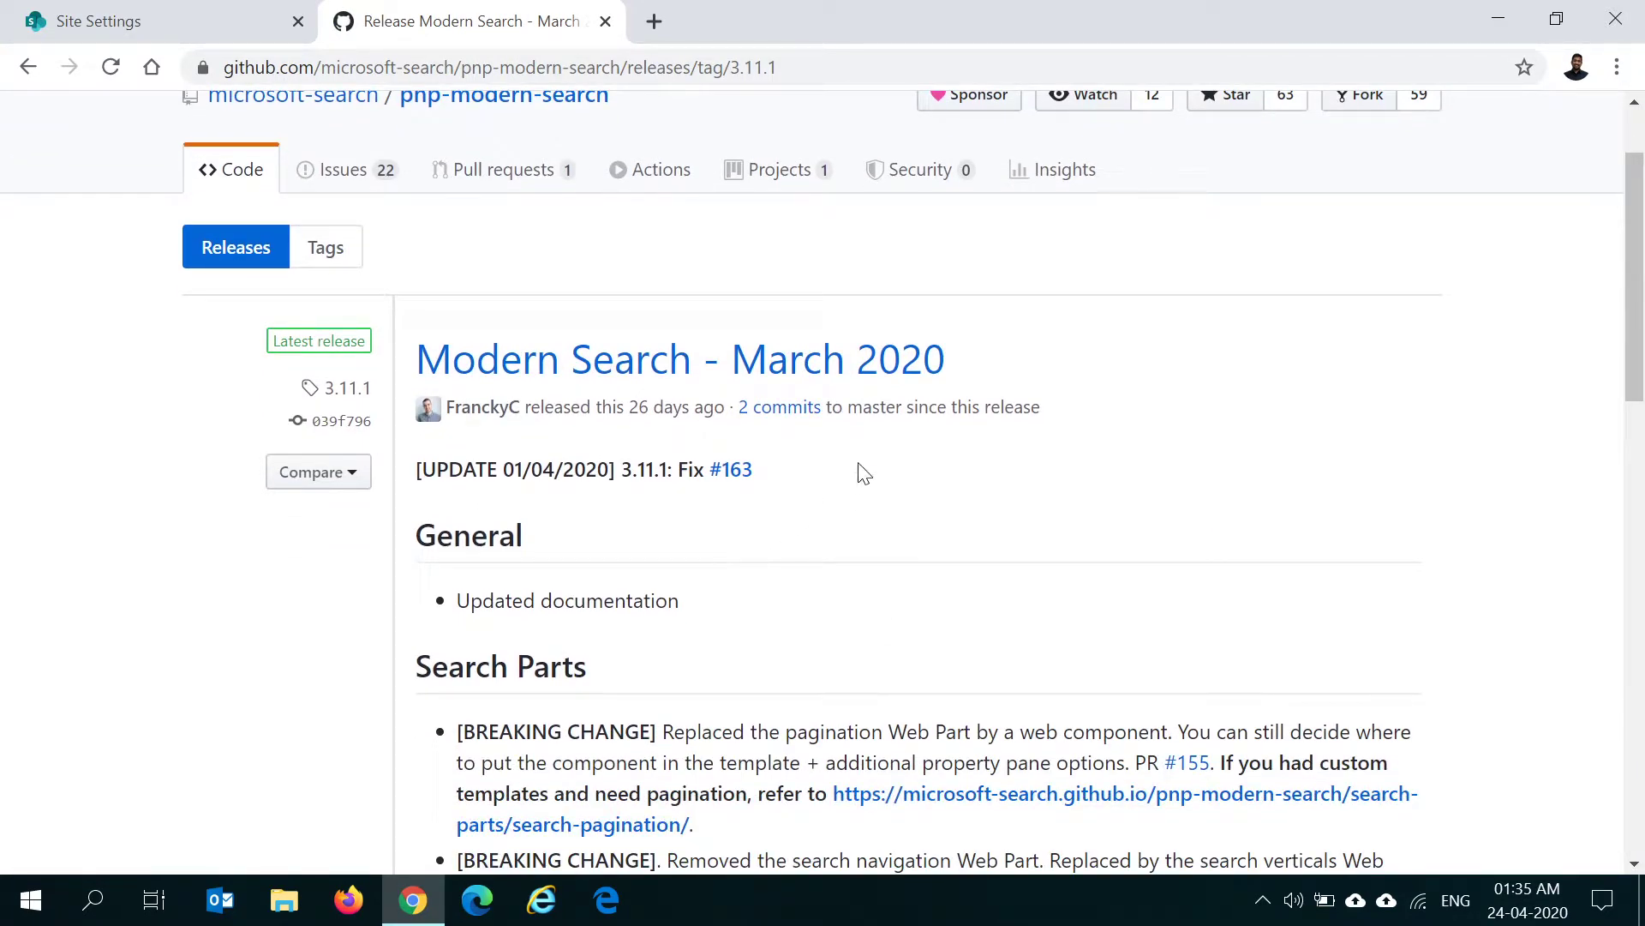
left_click(783, 382)
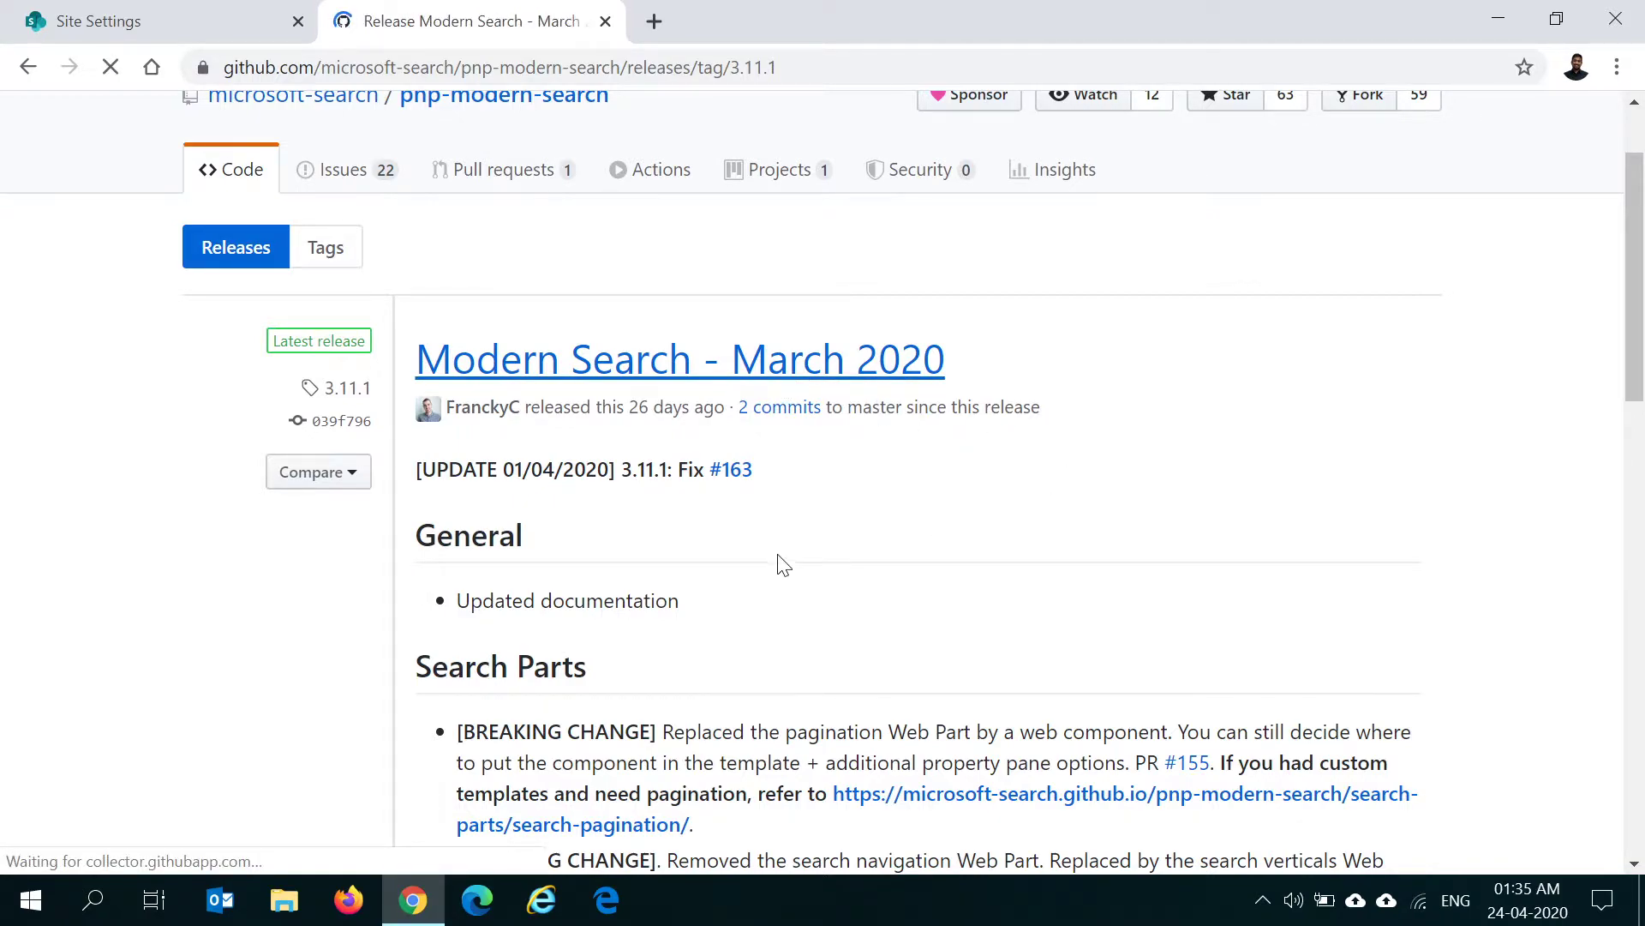
scroll(762, 562, "down", 4)
scroll(769, 569, "down", 13)
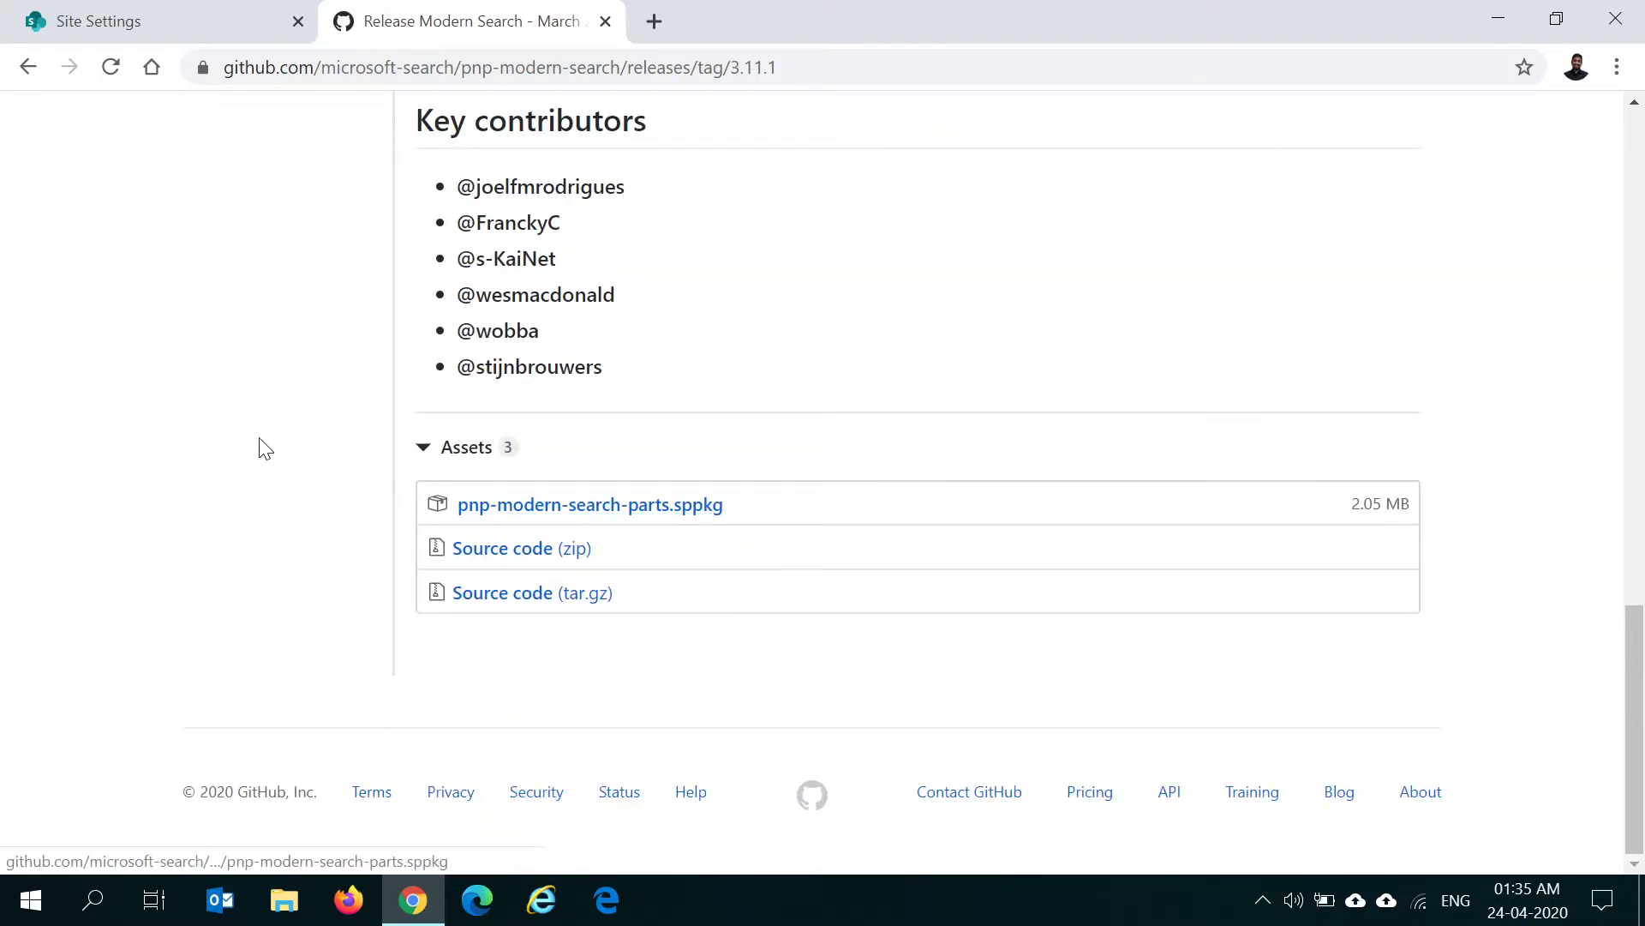
left_click(182, 25)
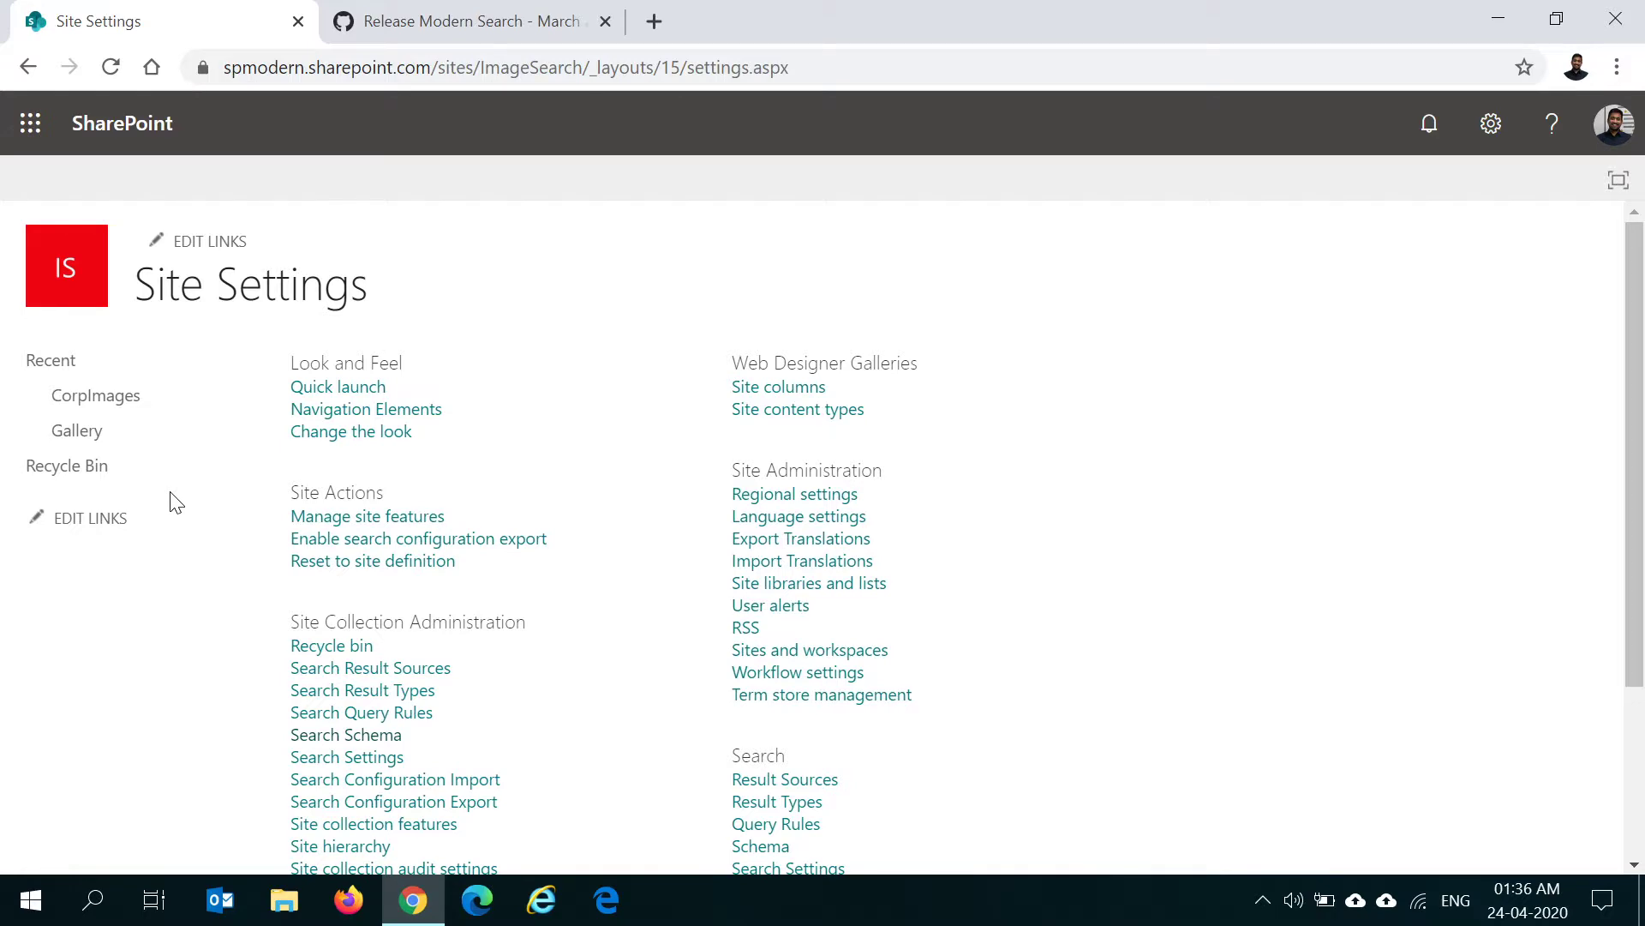
Go to Site contents and pick out the ImageSearch site name in the address
left_click(1489, 125)
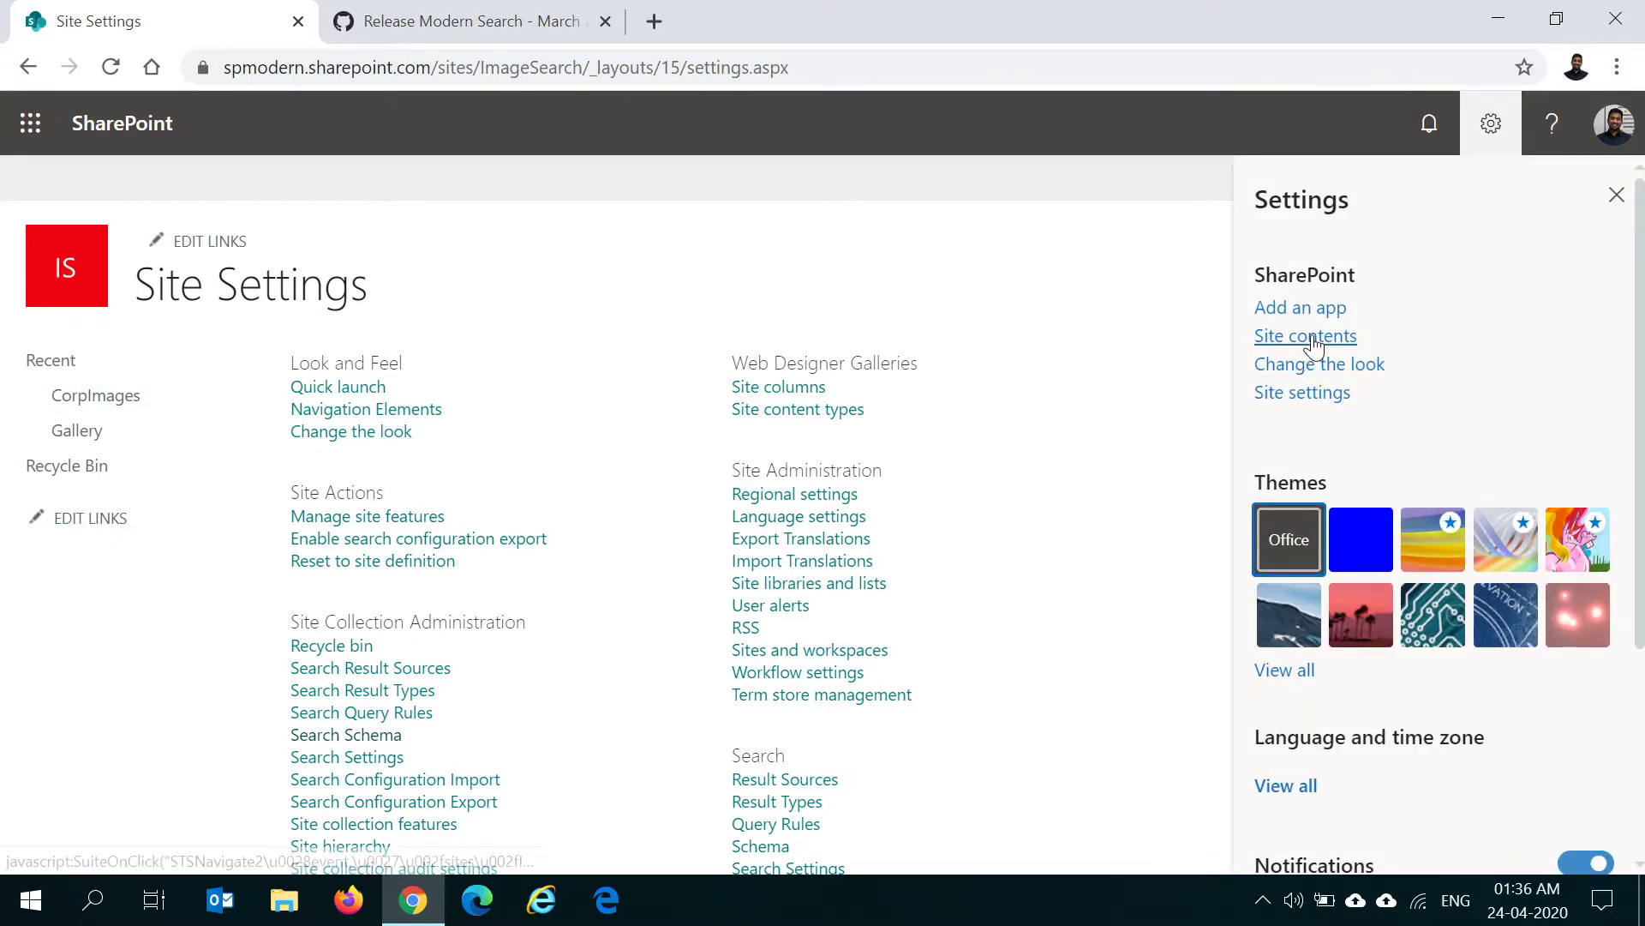
left_click(1264, 336)
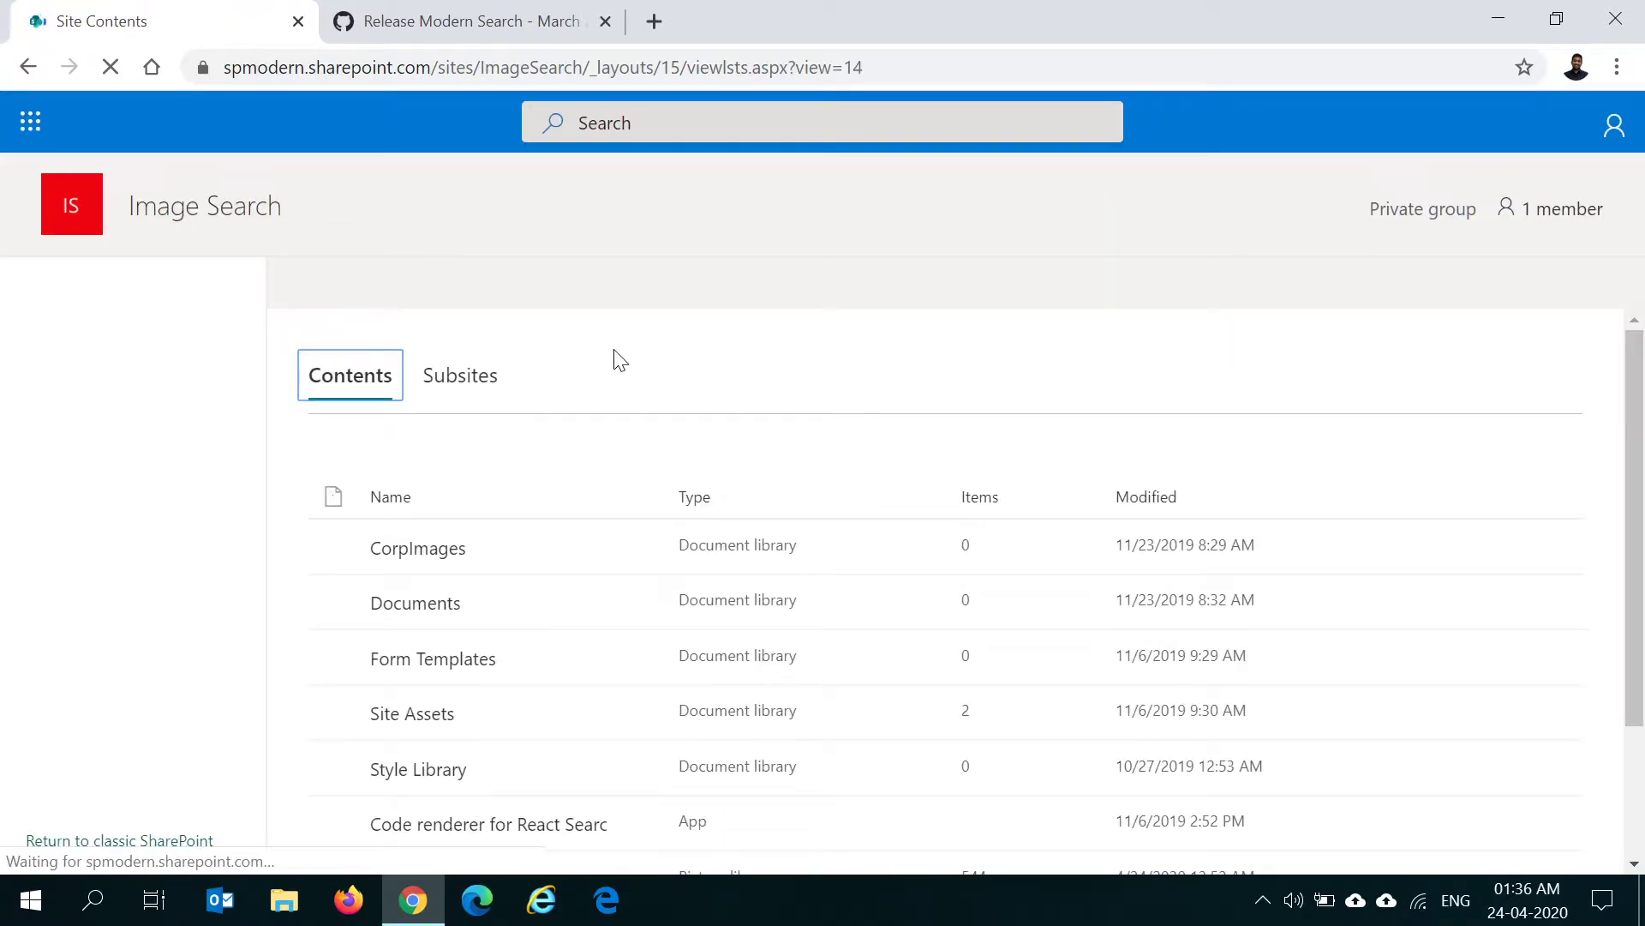
left_click(514, 66)
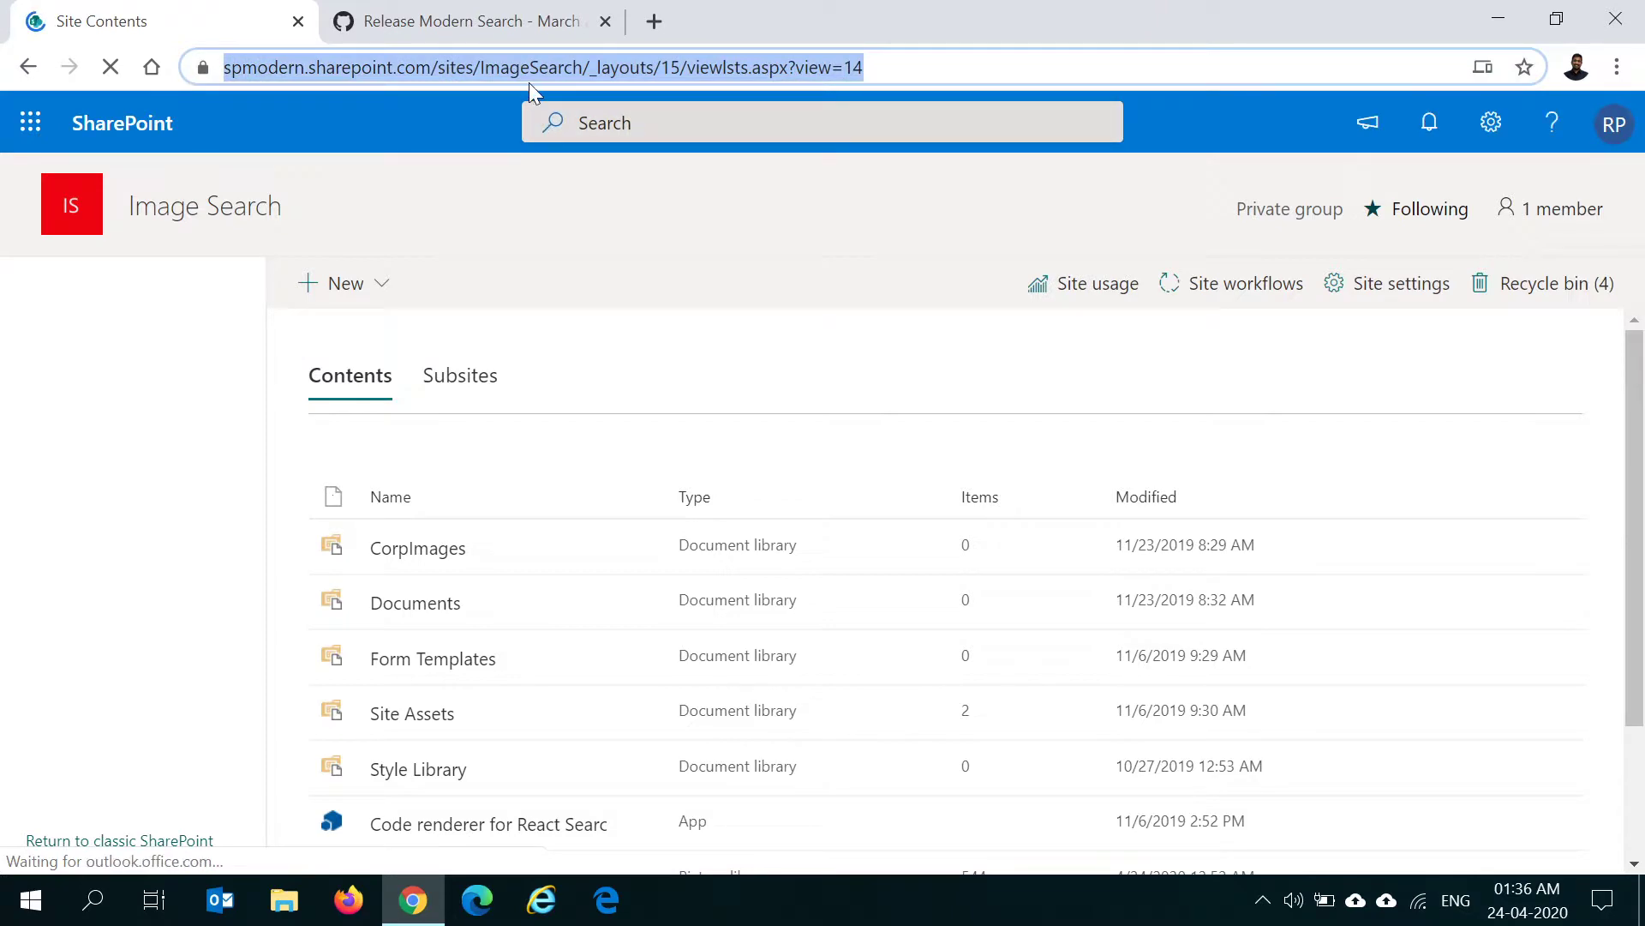
double_click(514, 67)
double_click(591, 67)
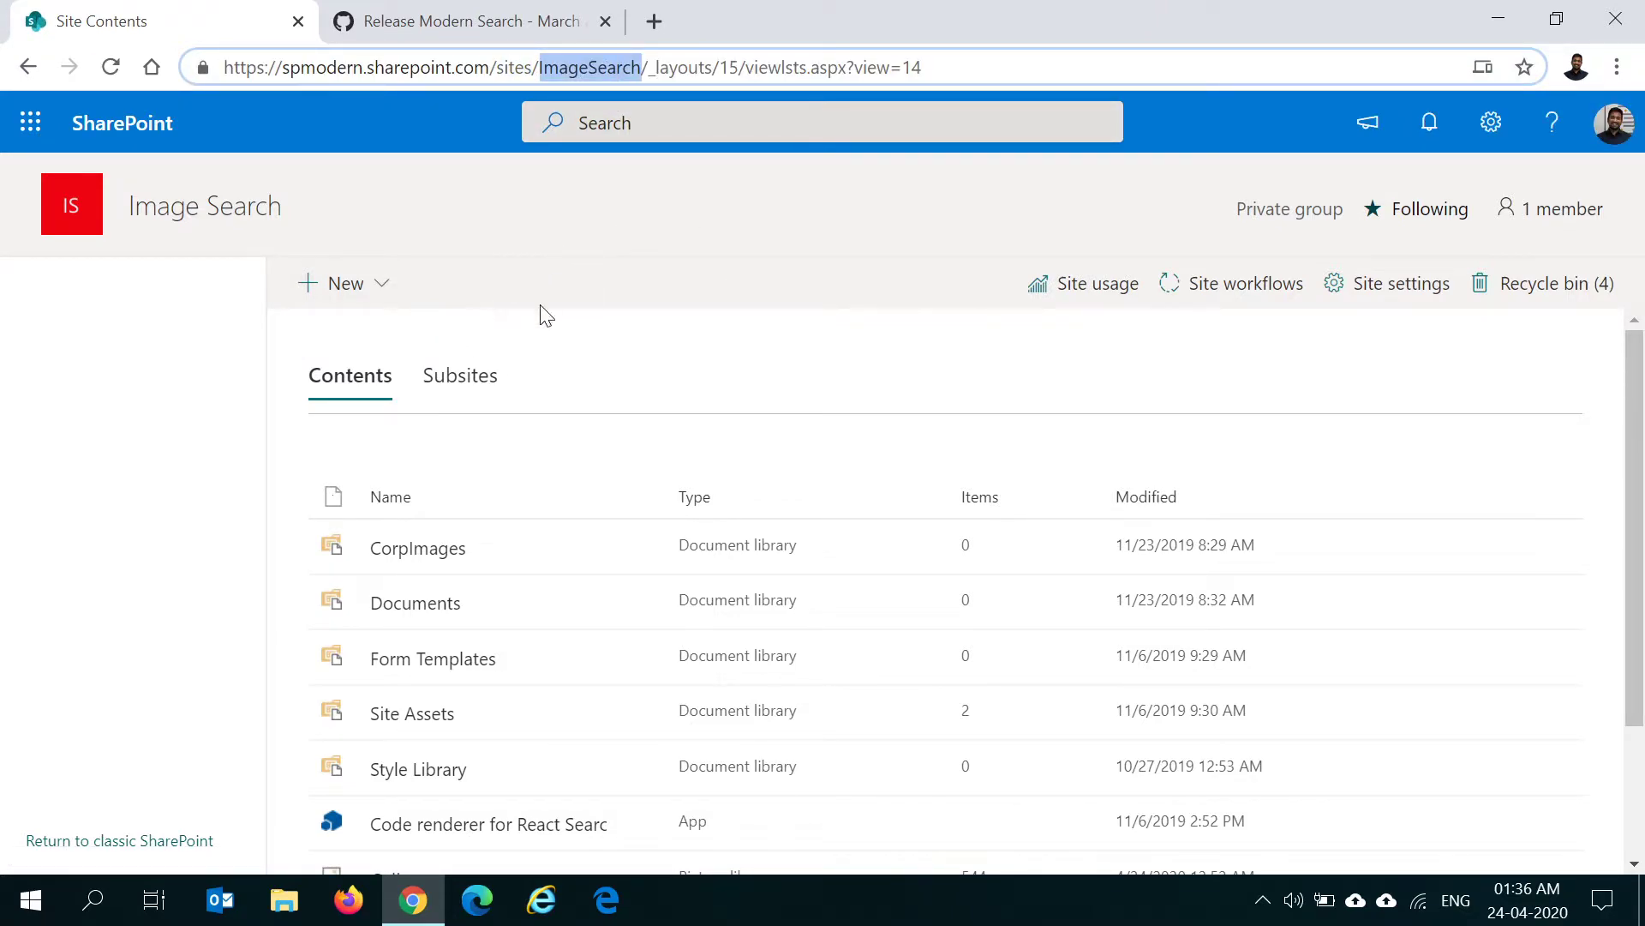
Search all apps for 'PnP', find Search Web Parts can't be added, and return to Site contents
left_click(381, 283)
left_click(360, 455)
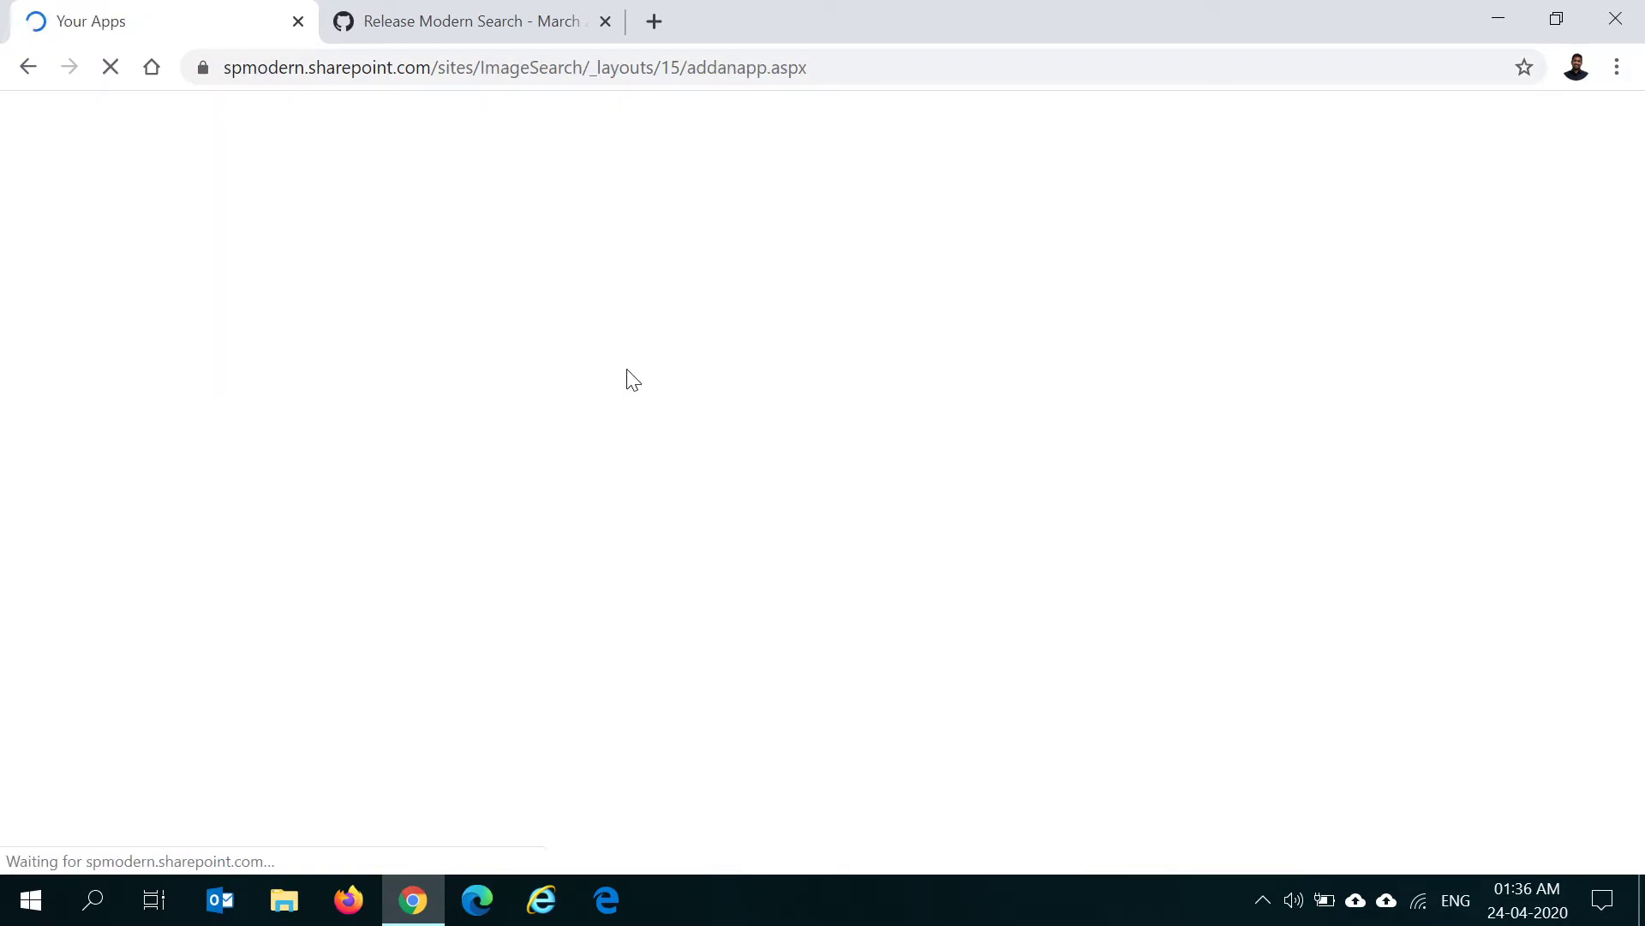
left_click(411, 358)
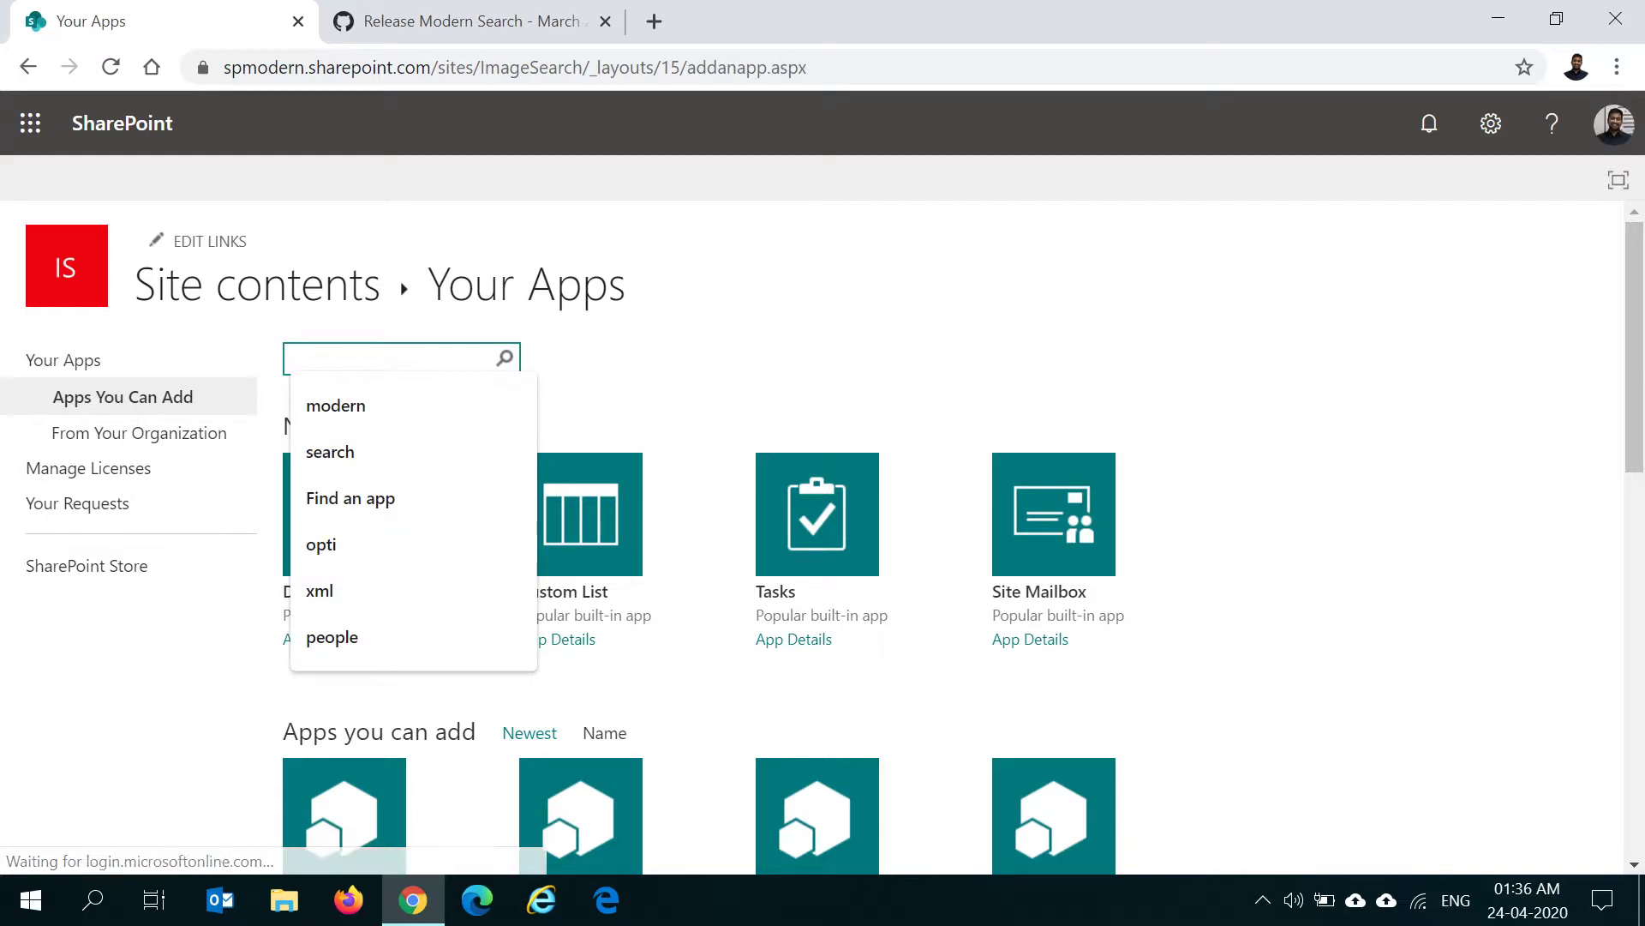
type("PnP")
key("Return")
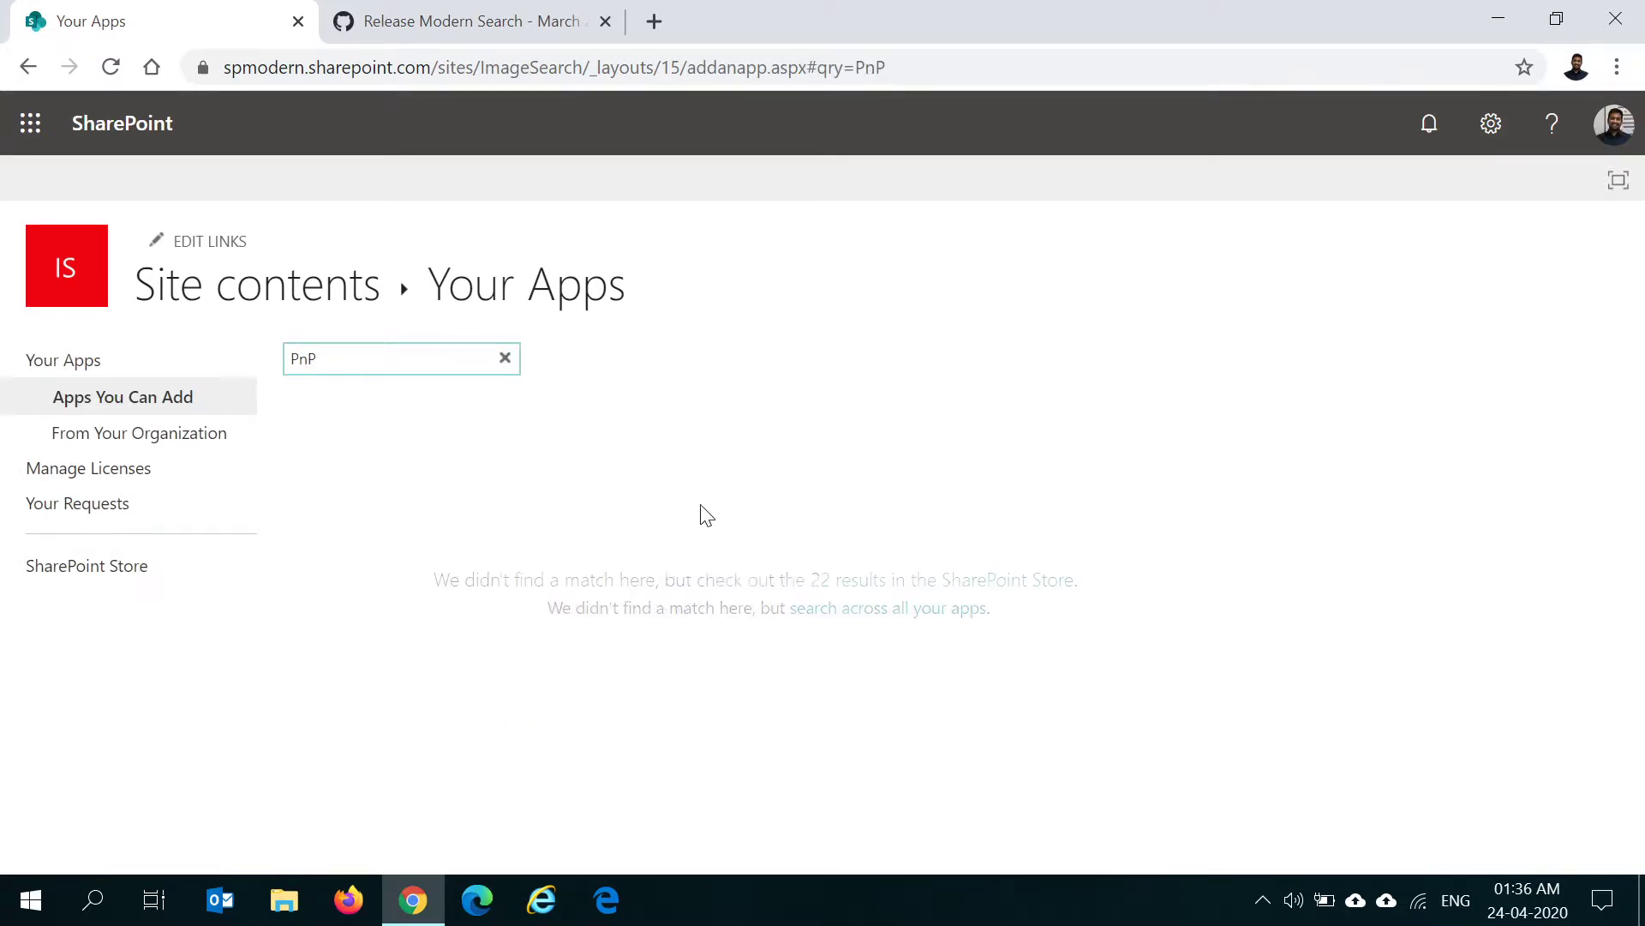
left_click(836, 610)
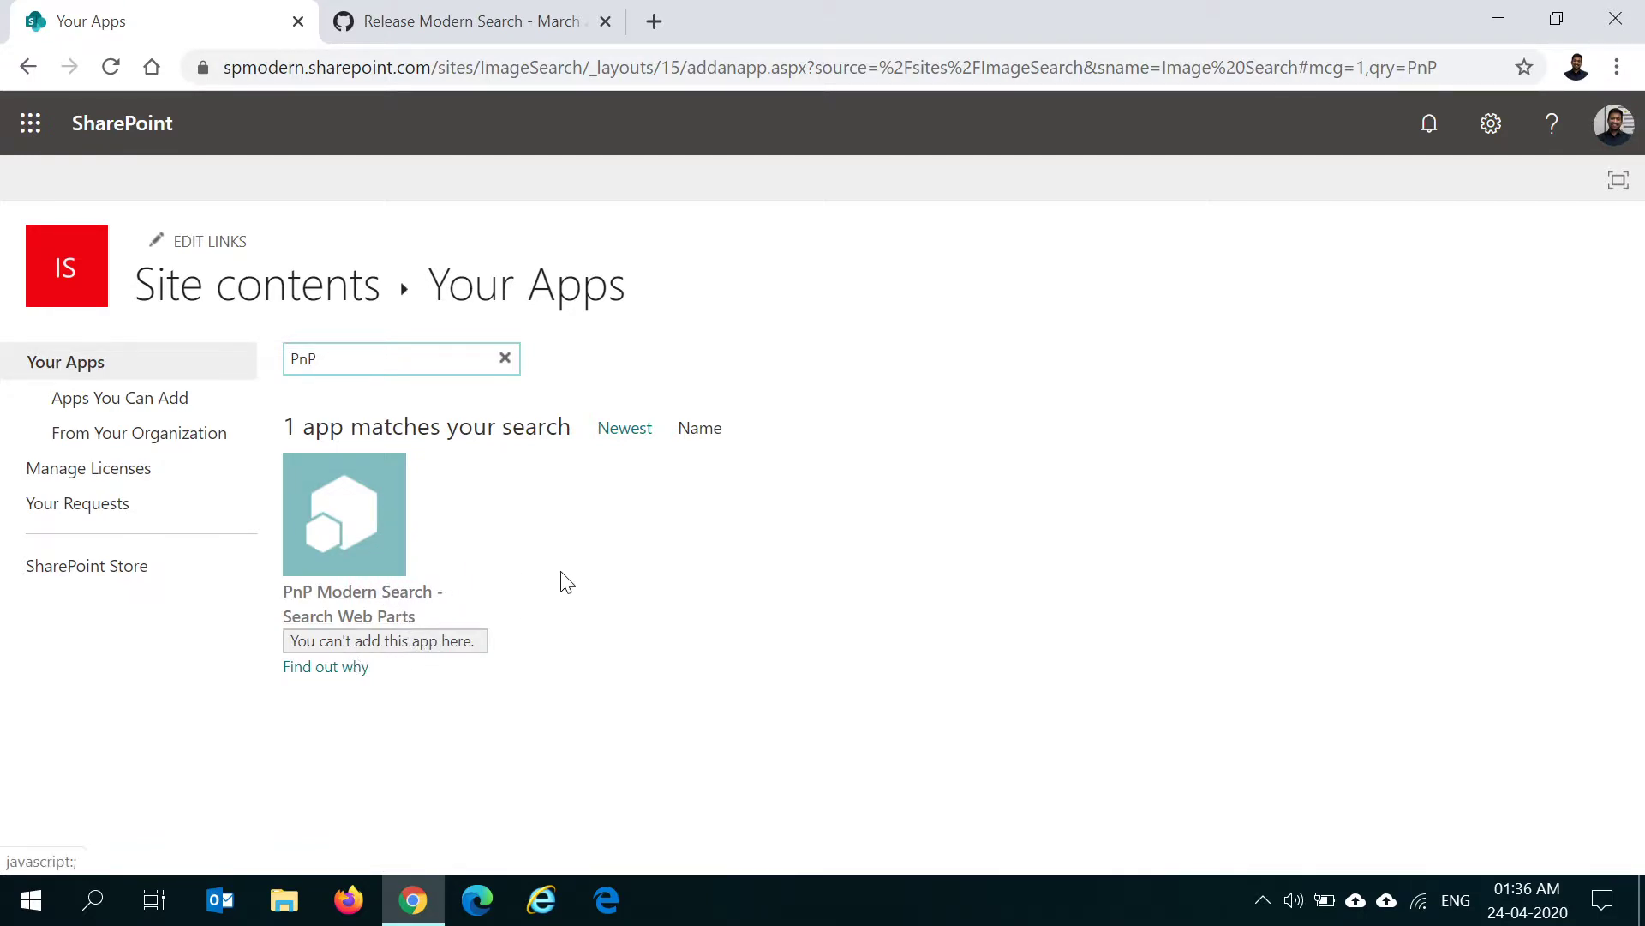
left_click(268, 305)
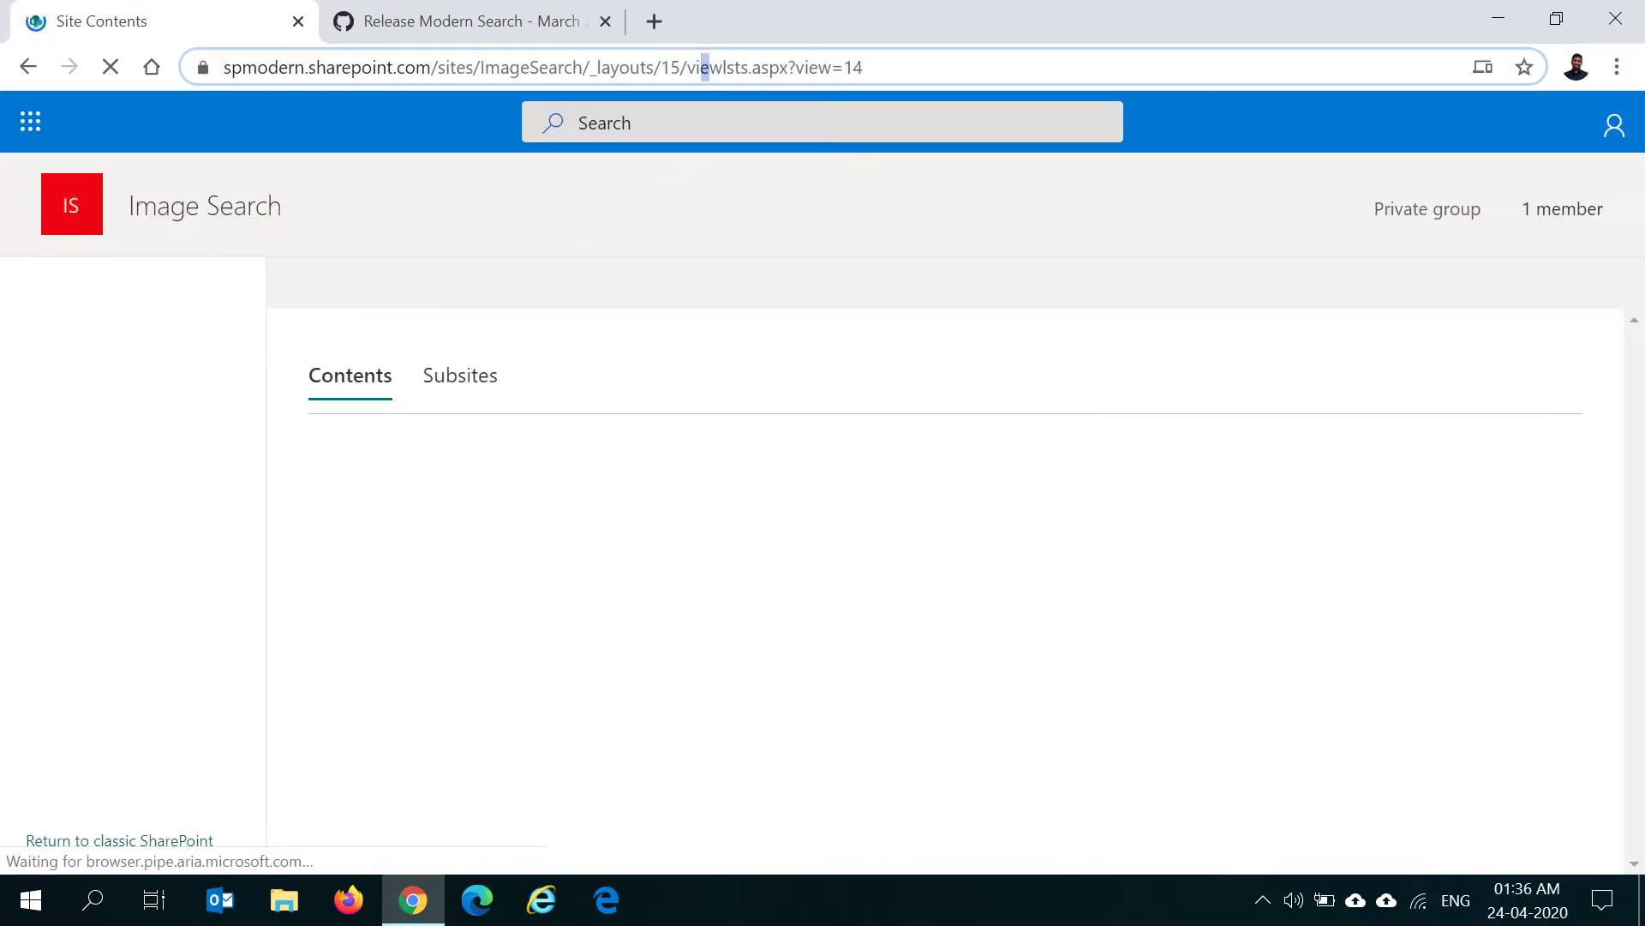
Trim the address to the Image Search site root, load its home page, and create a new page
left_click(764, 67)
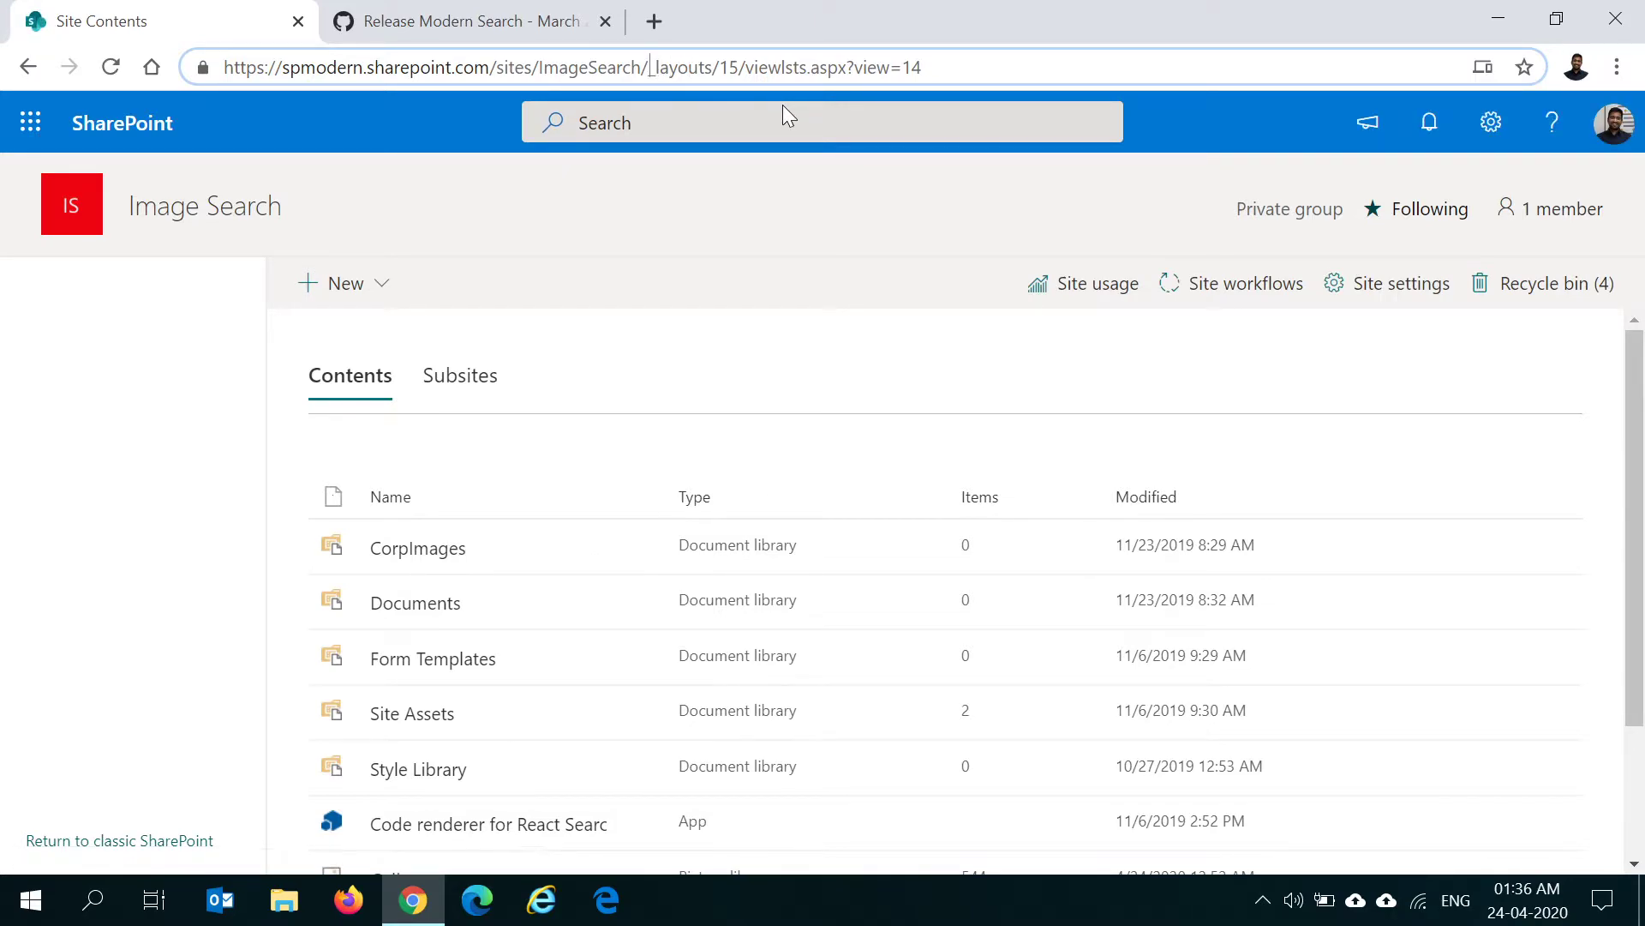
key("shift+Left")
key("shift+Left")
key("shift+Left")
key("shift+Left")
key("shift+Left")
key("shift+Left")
key("shift+Left")
key("shift+Left")
key("shift+Left")
key("shift+Left")
key("shift+Left")
key("shift+Left")
key("shift+Left")
key("shift+Left")
key("shift+Left")
key("shift+Left")
key("shift+Left")
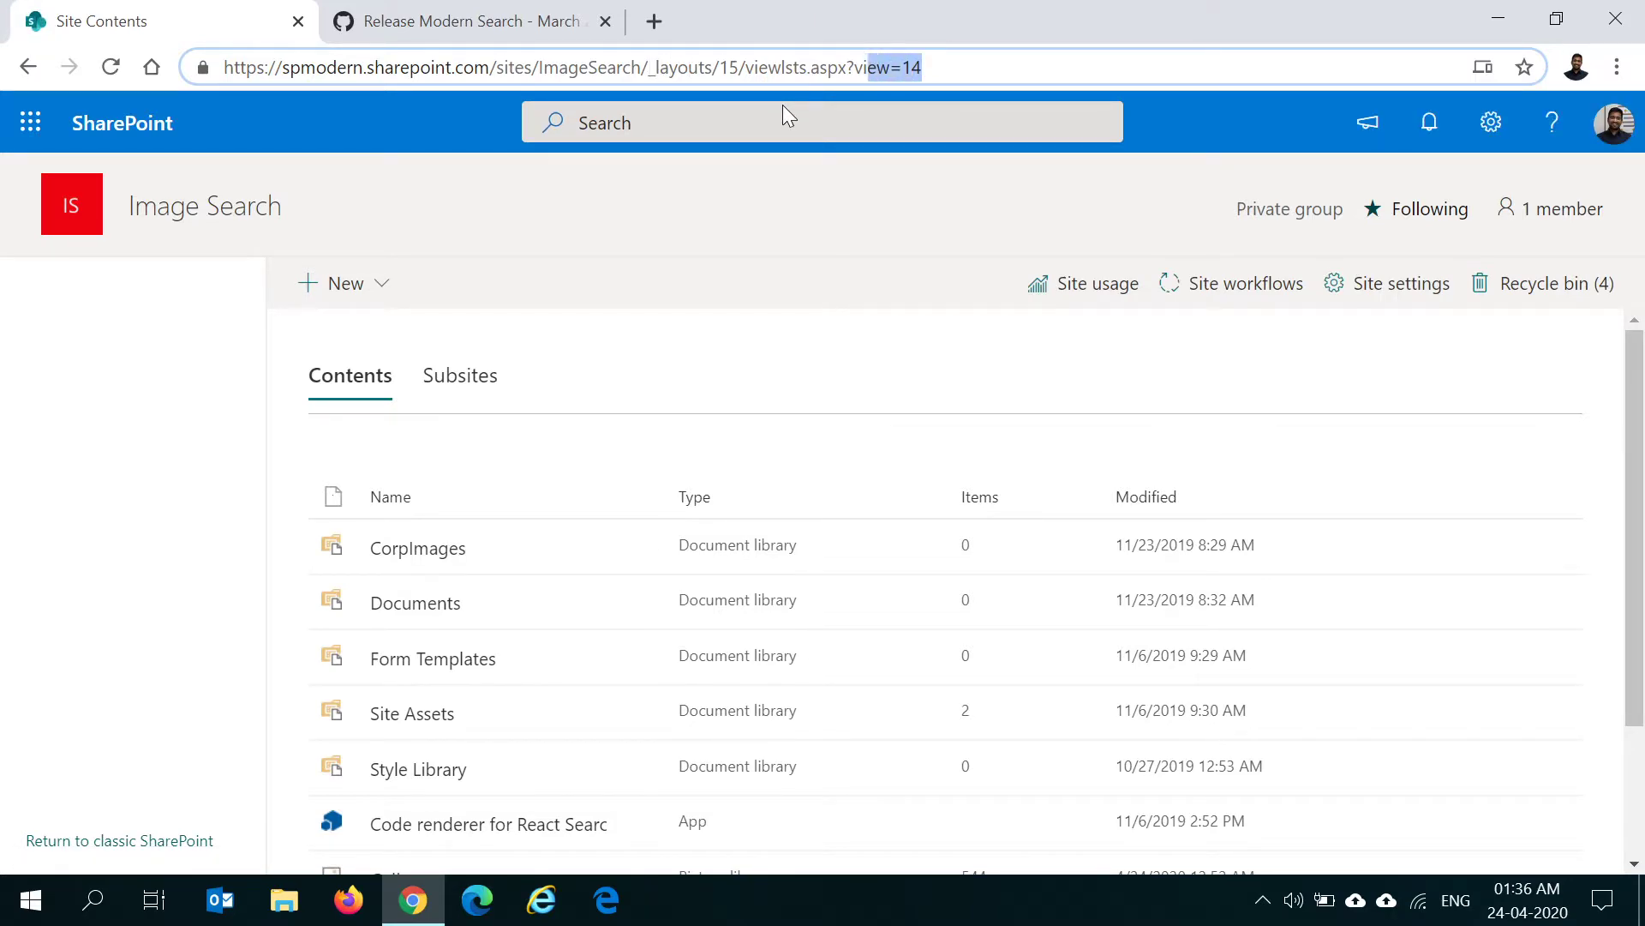
key("shift+Left")
key("shift+Left")
key("shift+Left")
key("shift+Left")
key("shift+Left")
key("shift+Left")
key("shift+Left")
key("shift+Left")
key("shift+Left")
key("shift+Left")
key("shift+Left")
key("shift+Left")
key("shift+Left")
key("shift+Left")
key("shift+Left")
key("shift+Left")
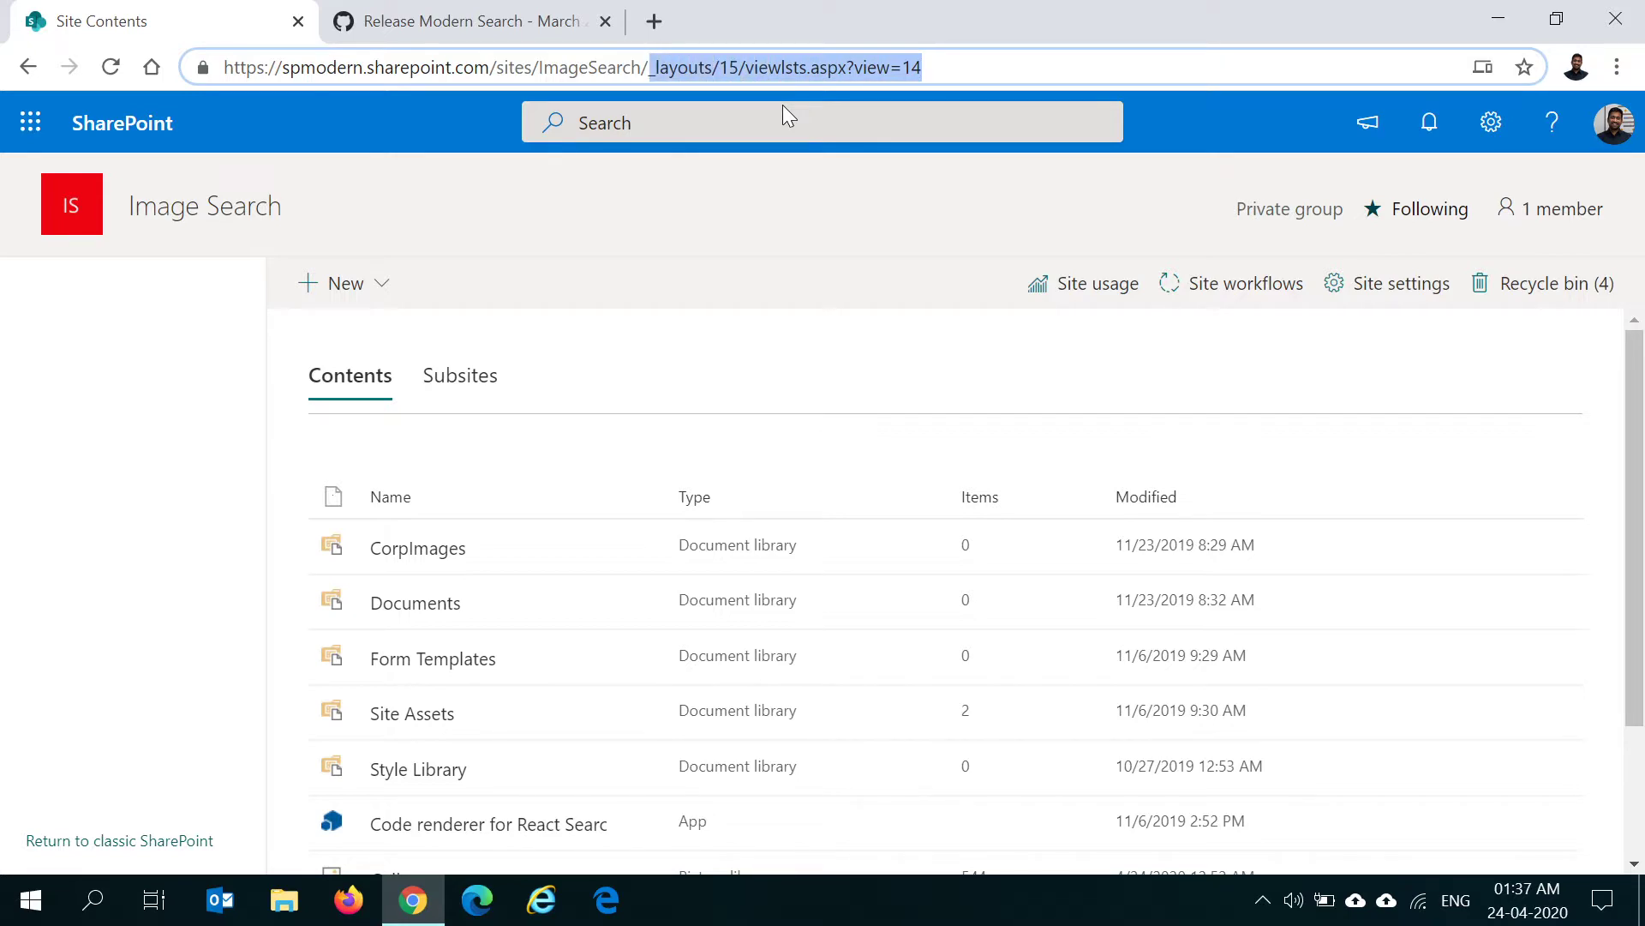
key("BackSpace")
key("Return")
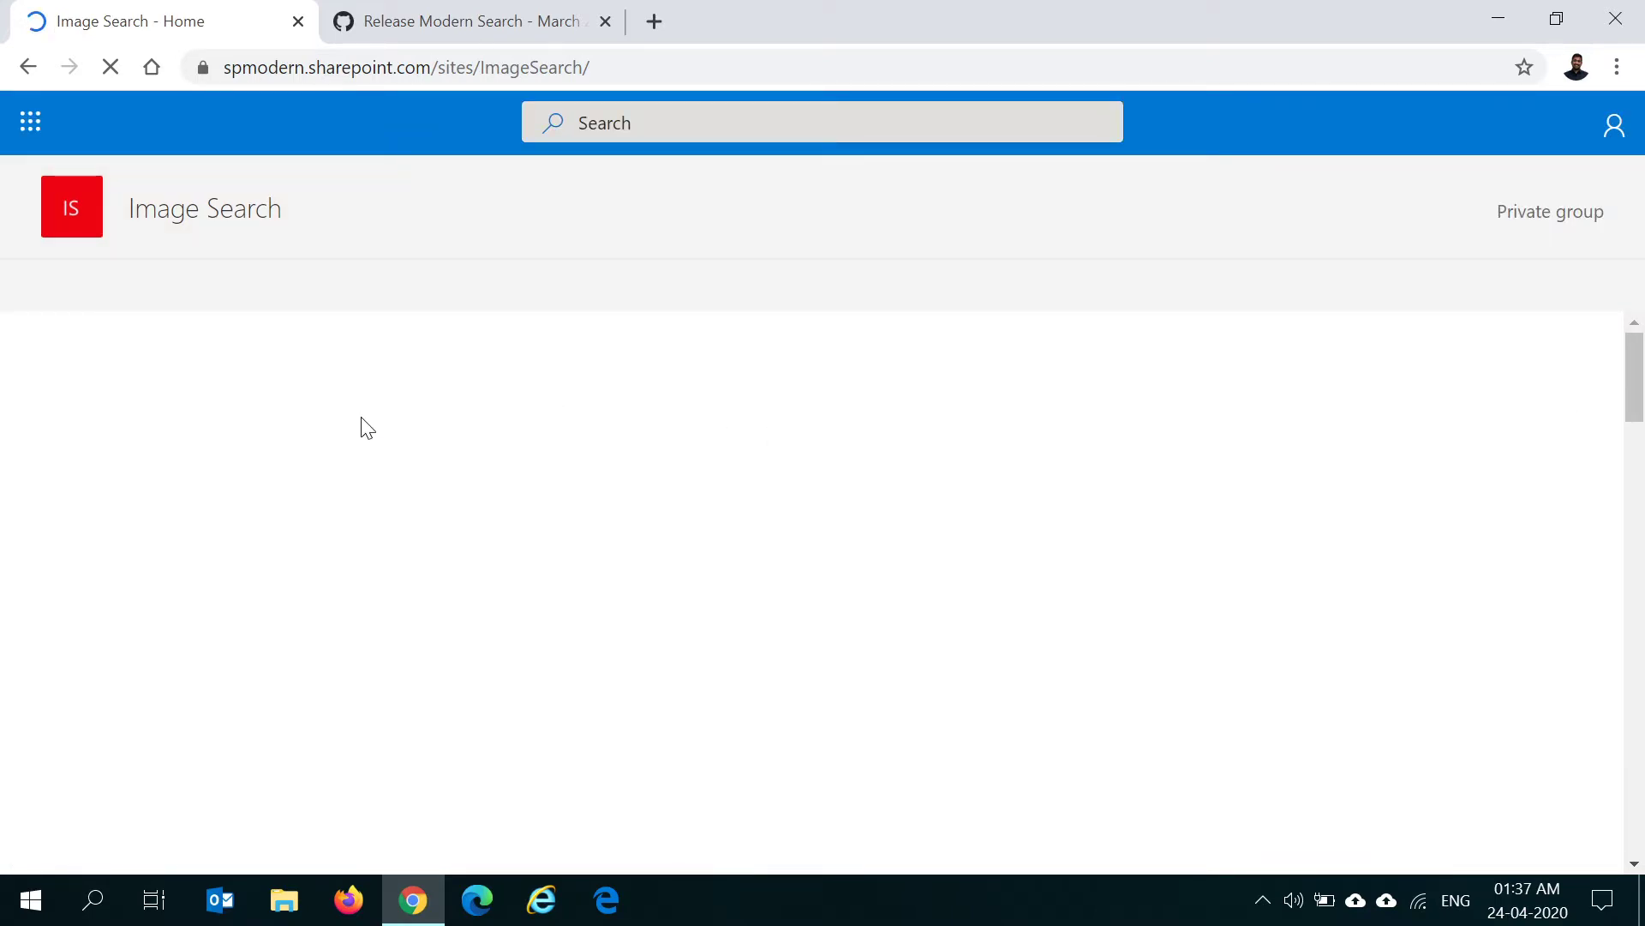
left_click(75, 290)
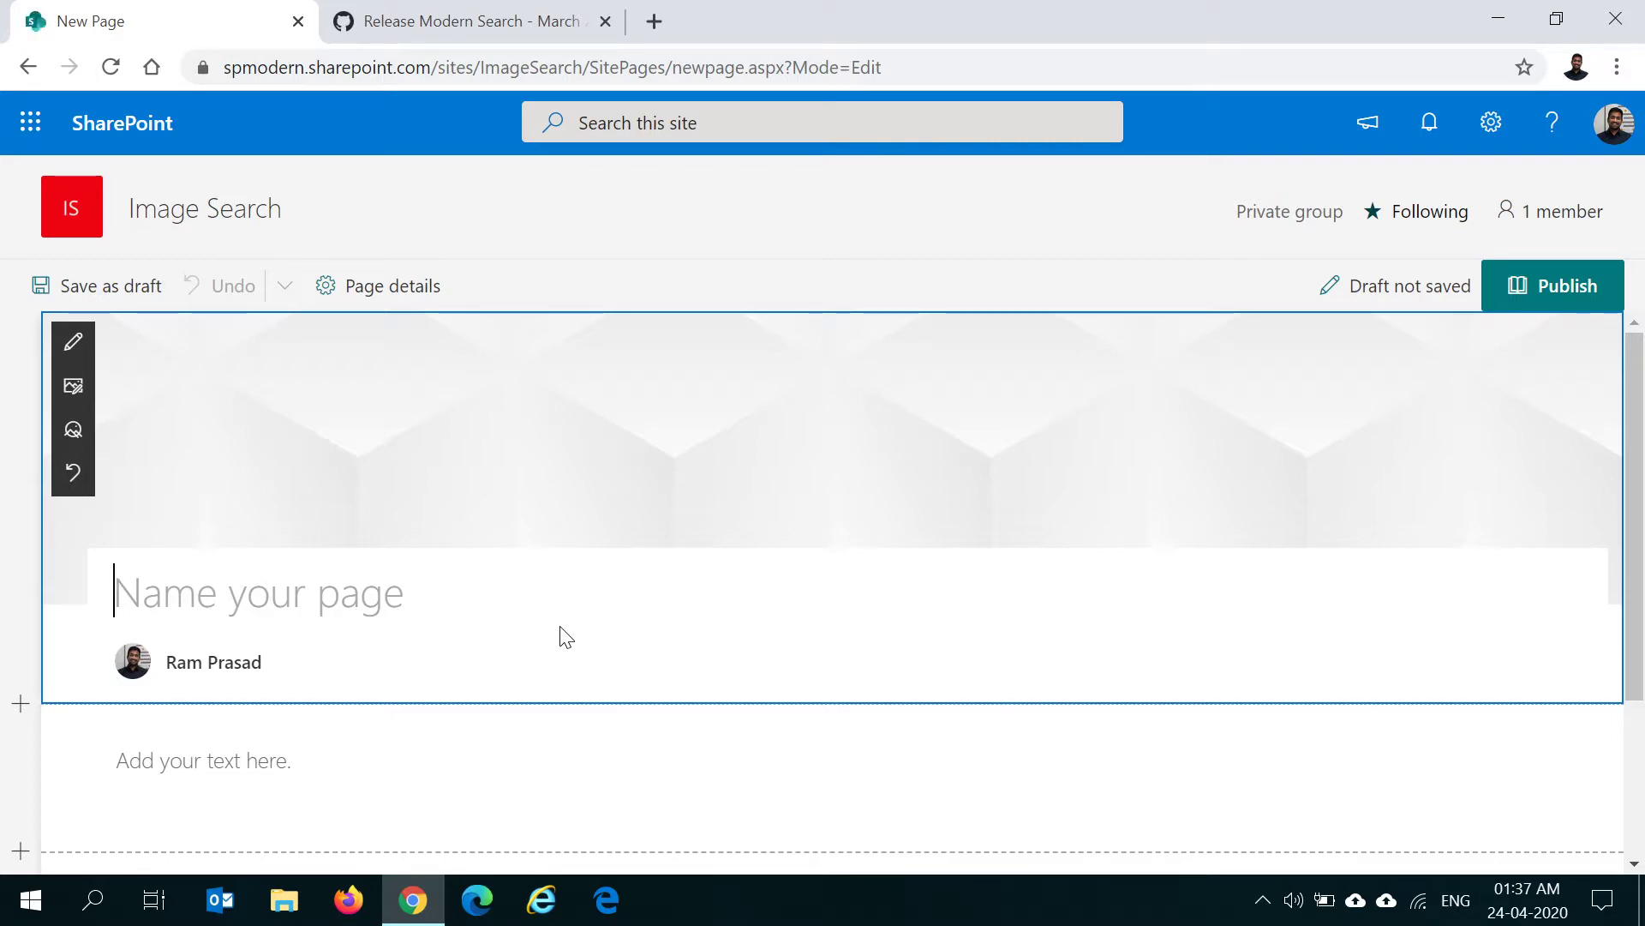
Delete the empty text web part from the page's first section
scroll(562, 636, "down", 3)
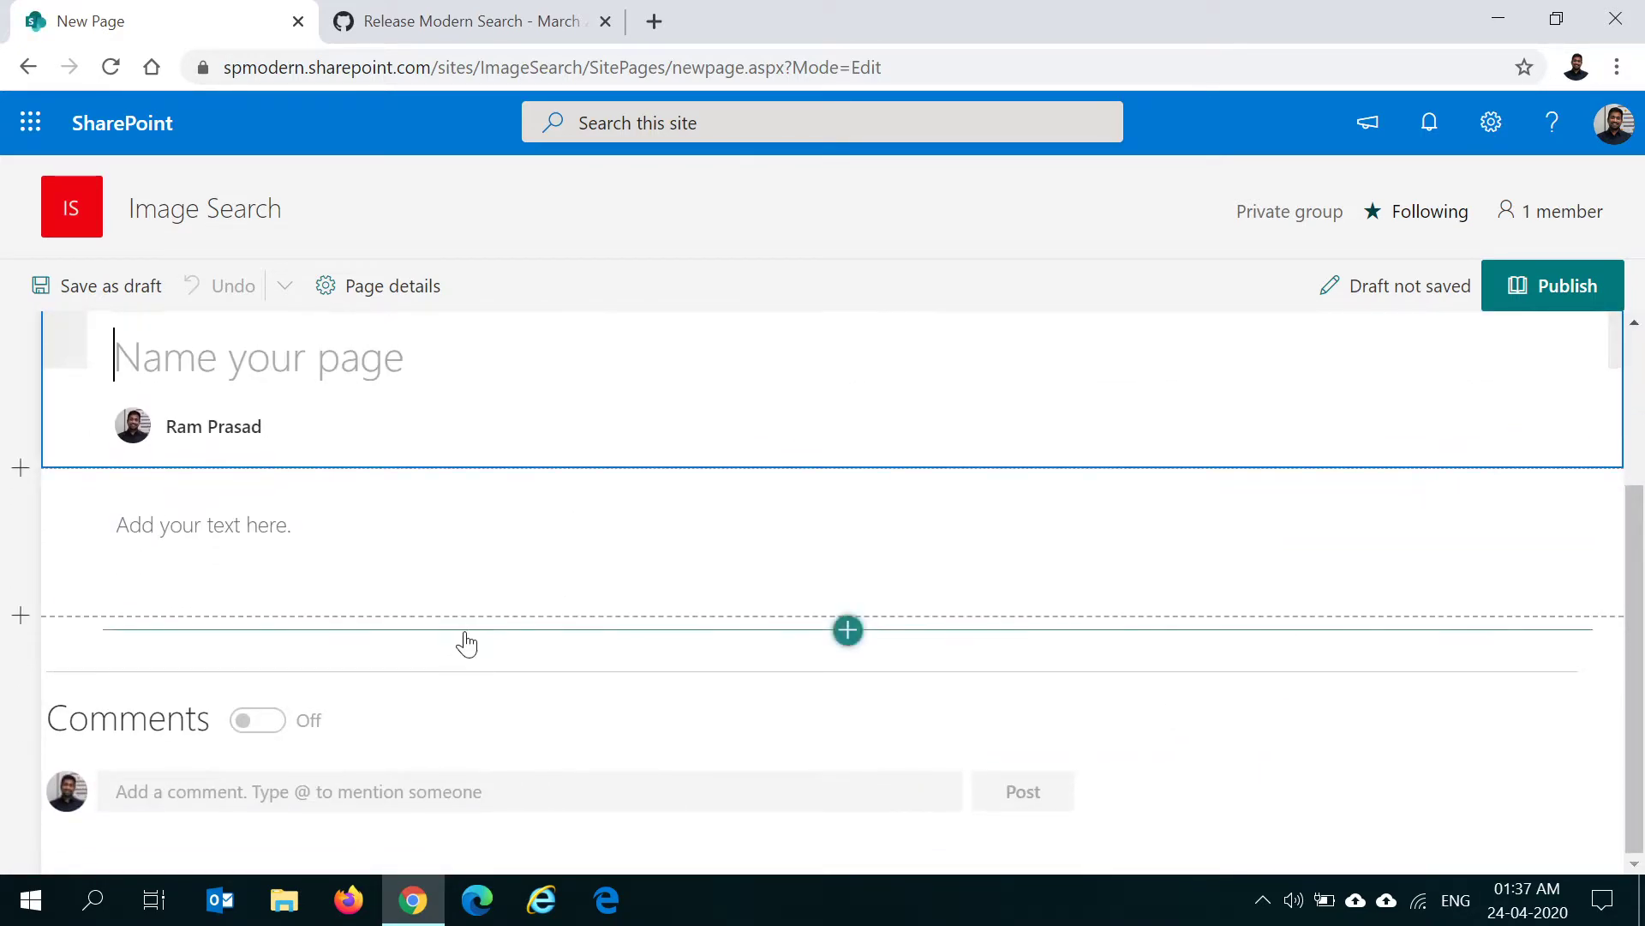
scroll(470, 558, "up", 3)
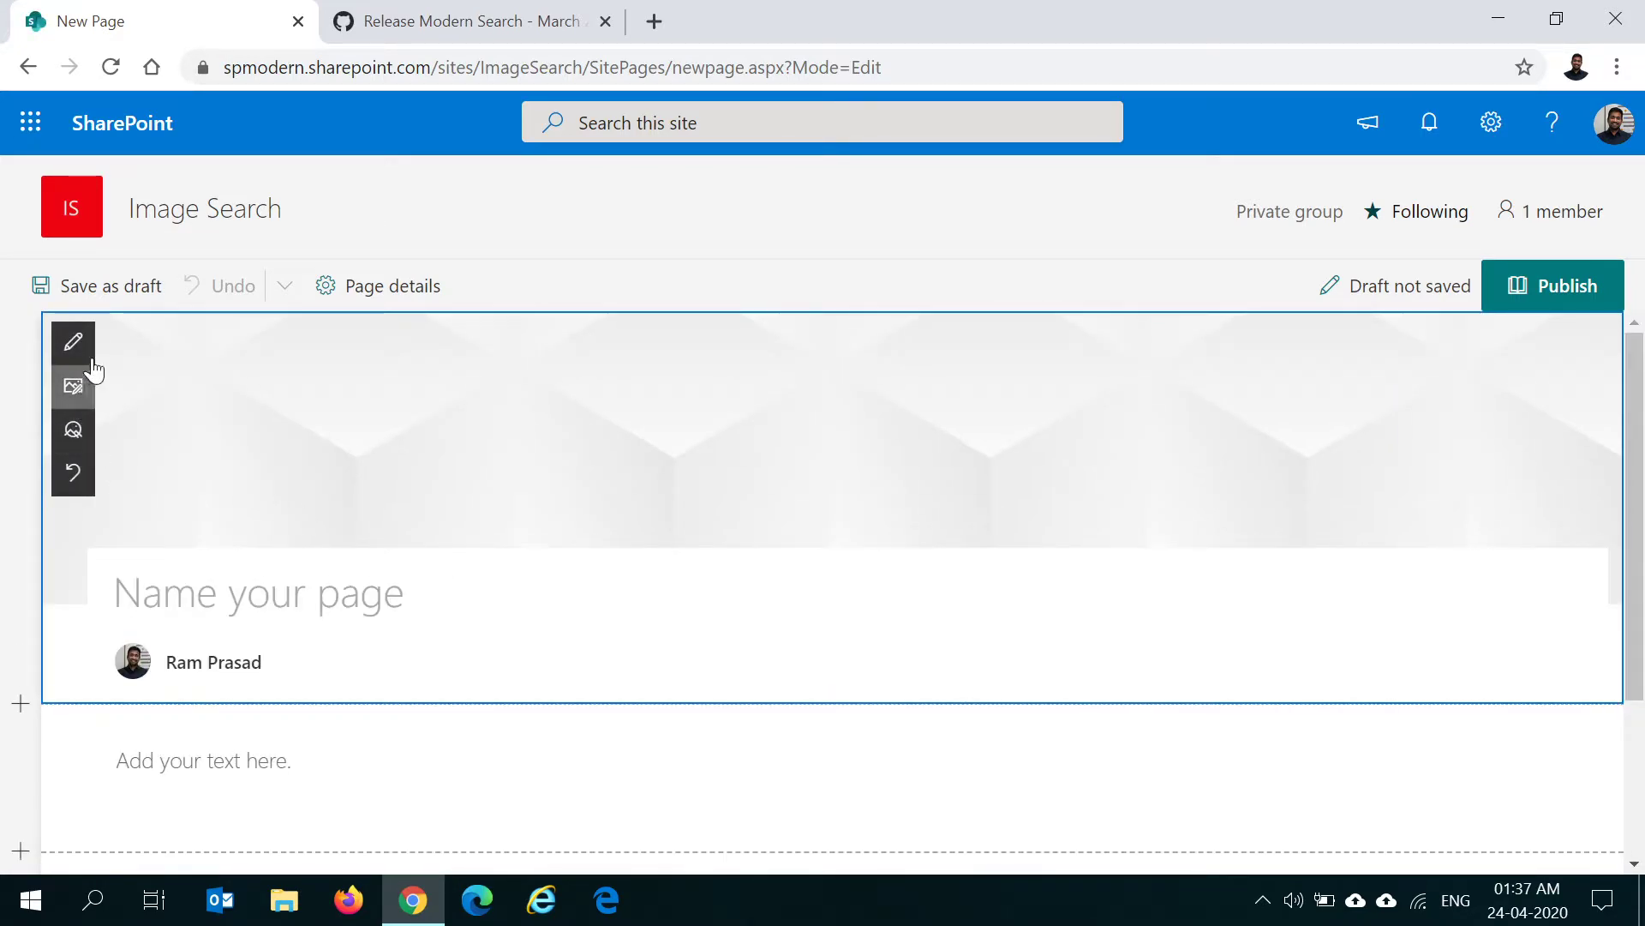
scroll(154, 526, "down", 3)
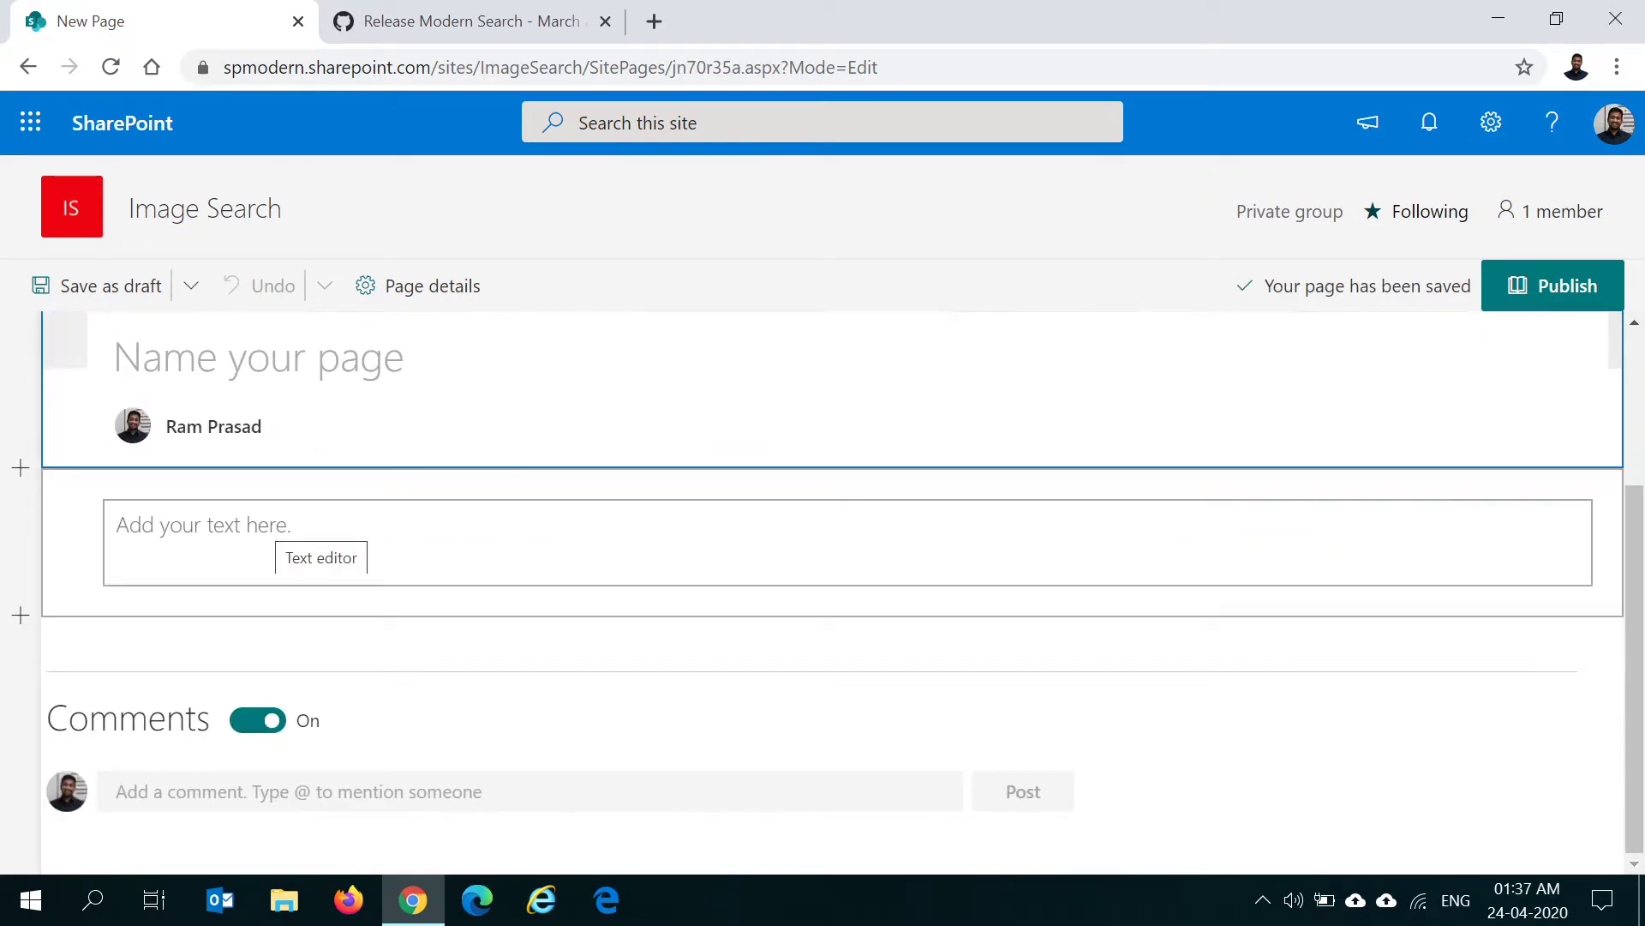
left_click(291, 527)
left_click(74, 608)
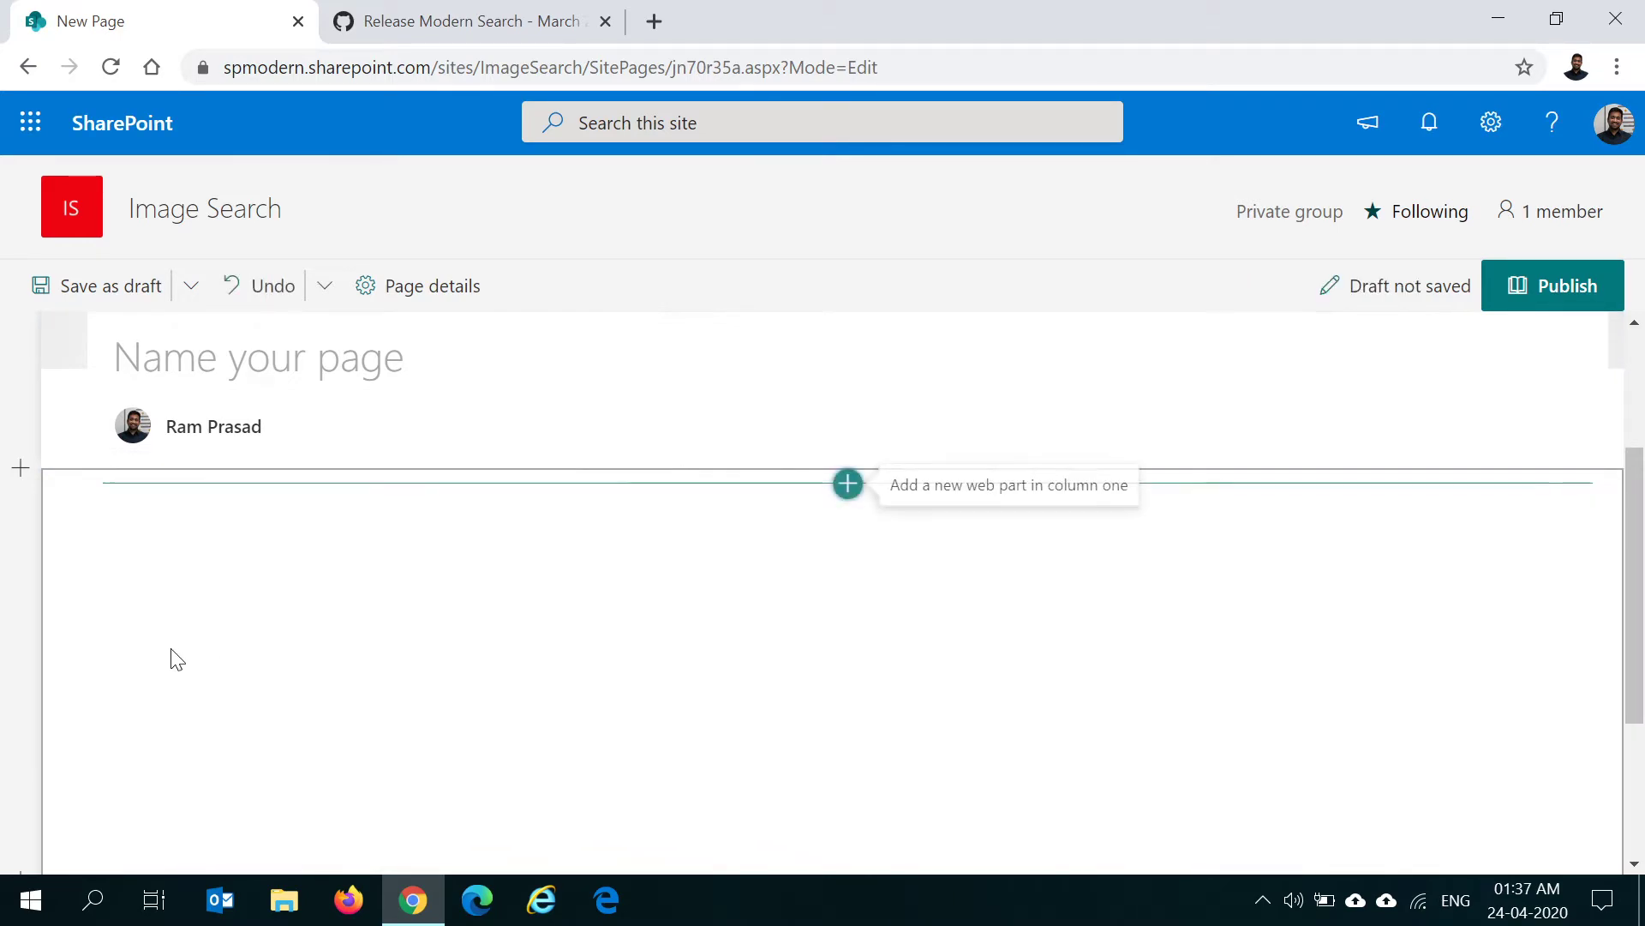
left_click(848, 485)
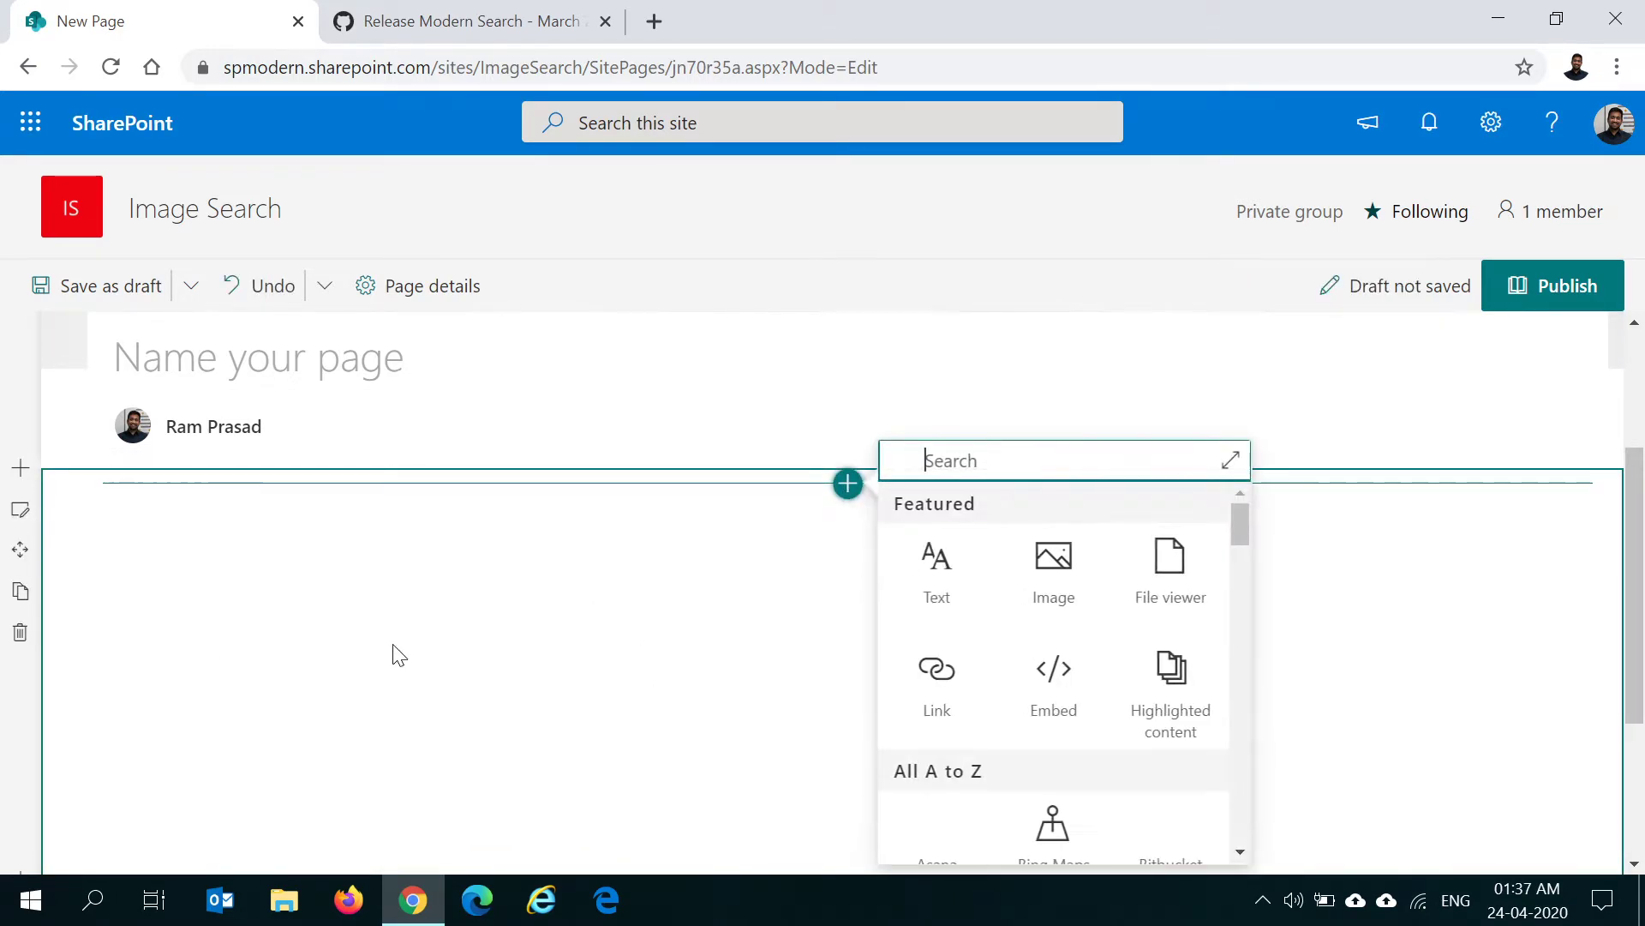
left_click(481, 665)
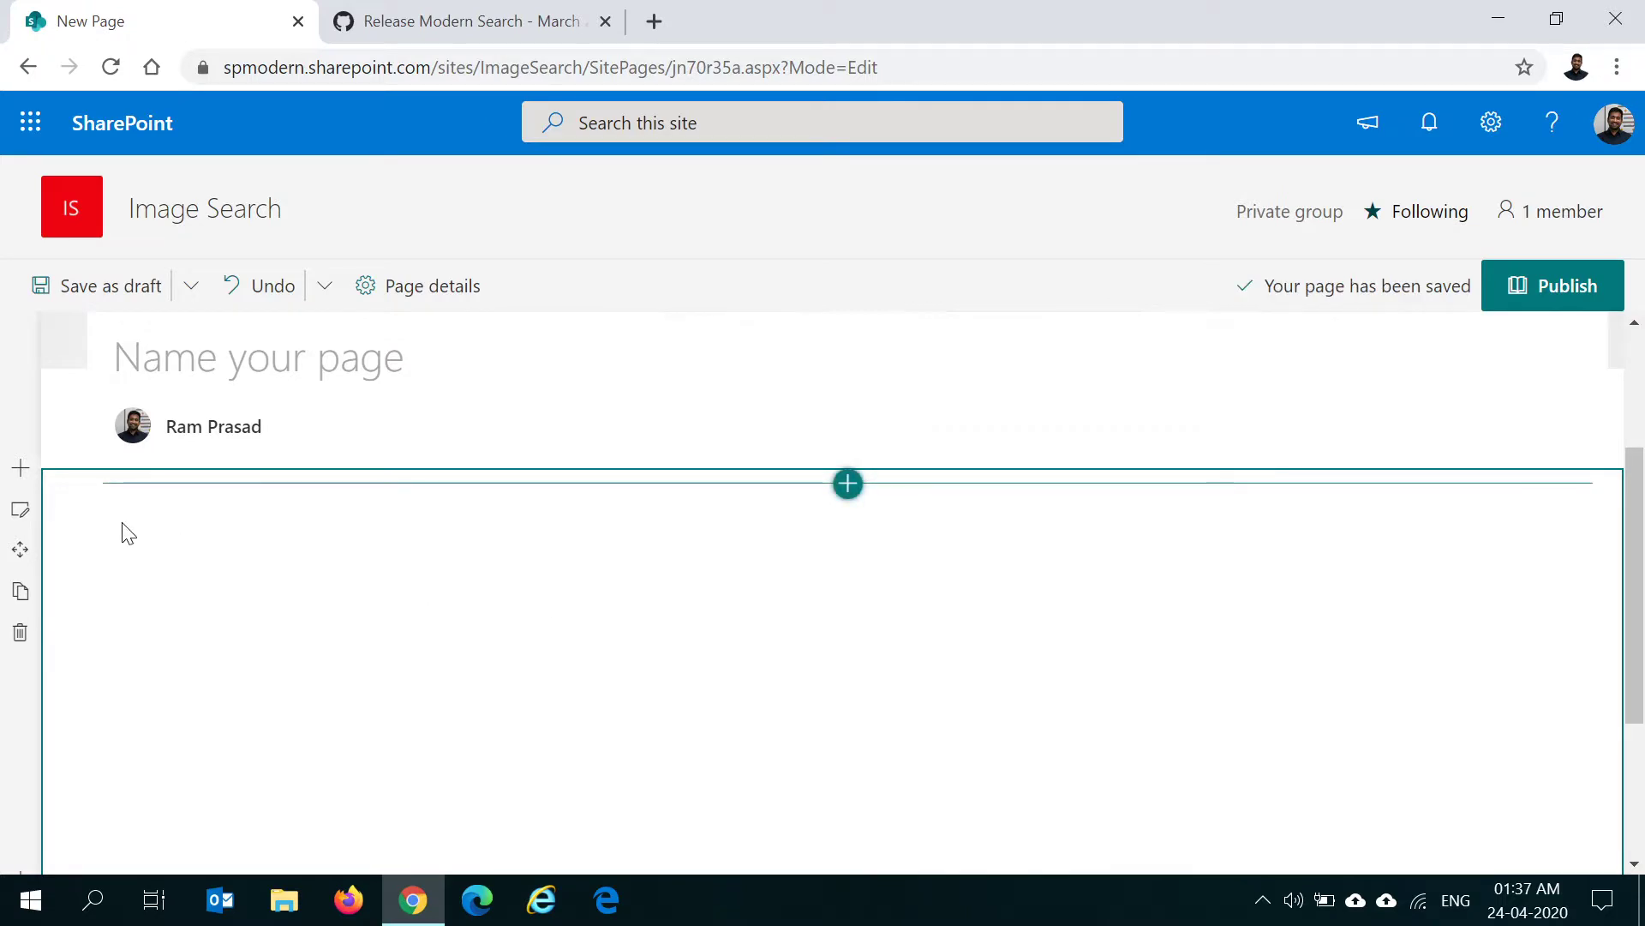
Switch the section to the One-third right layout and zoom the browser to 90%
left_click(22, 523)
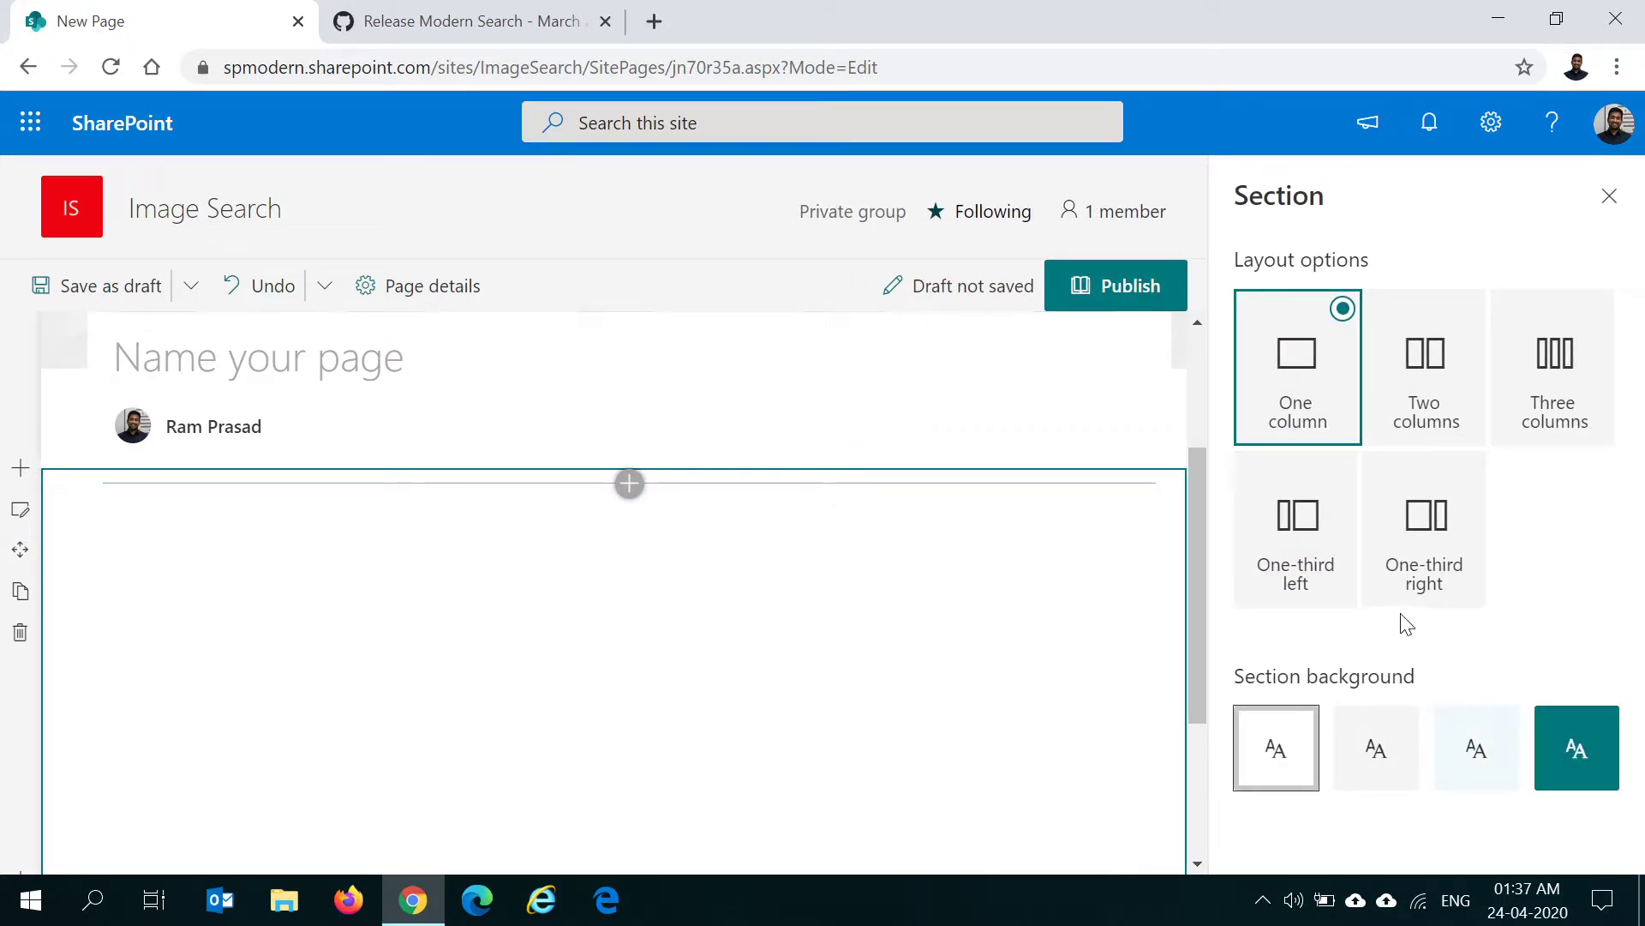
left_click(1462, 589)
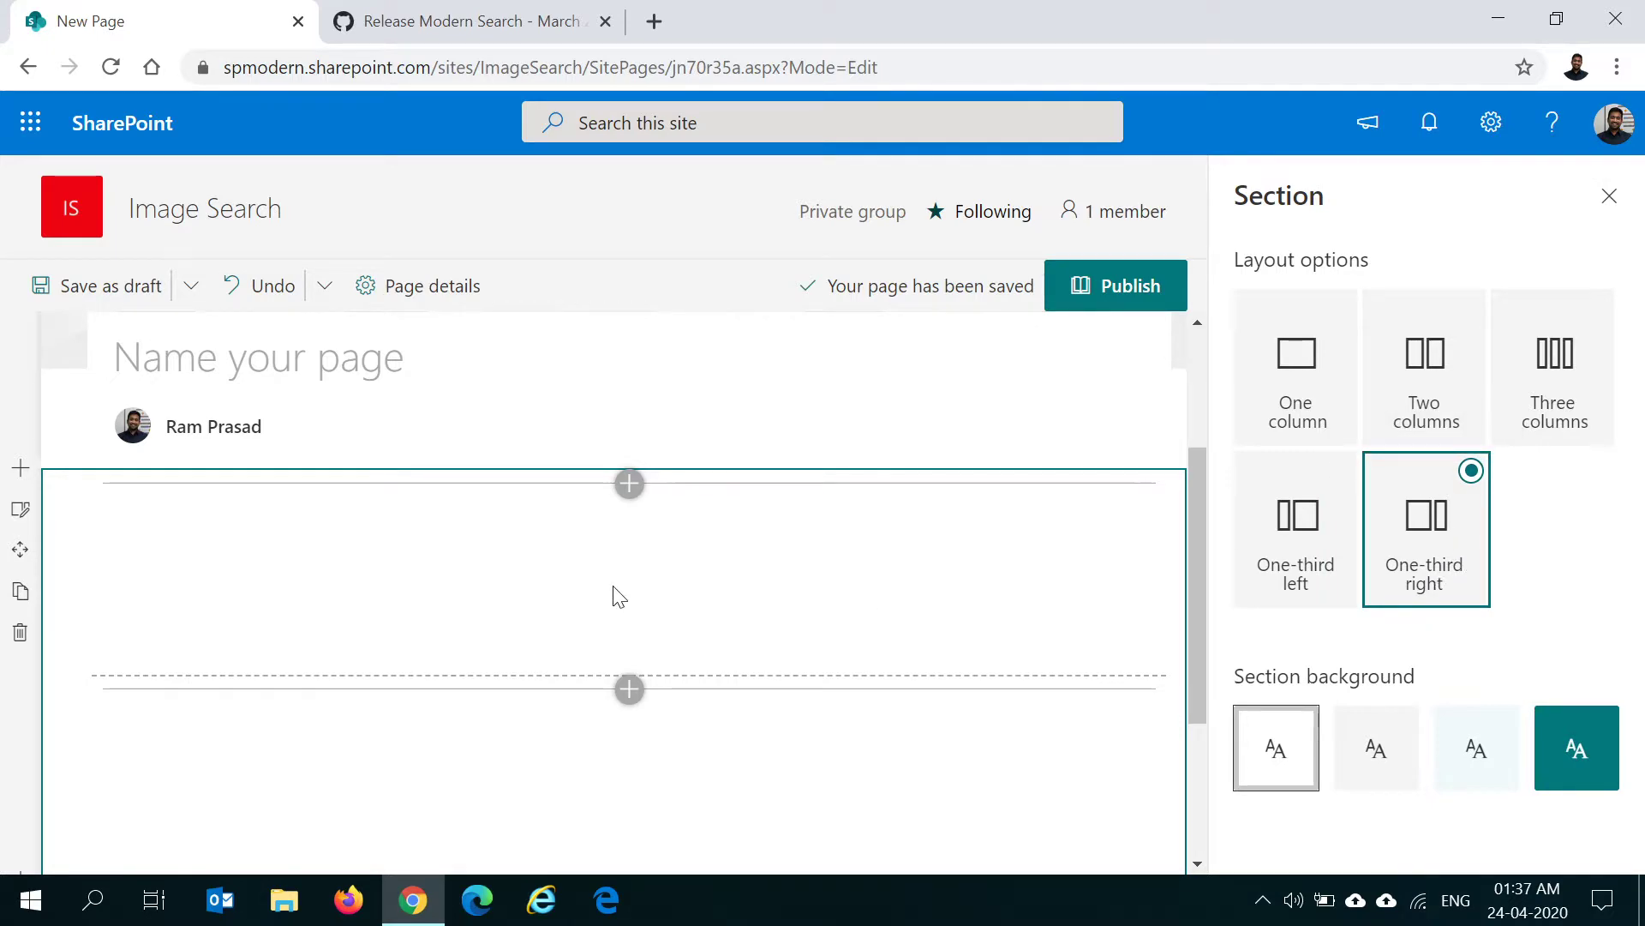
key("ctrl+minus")
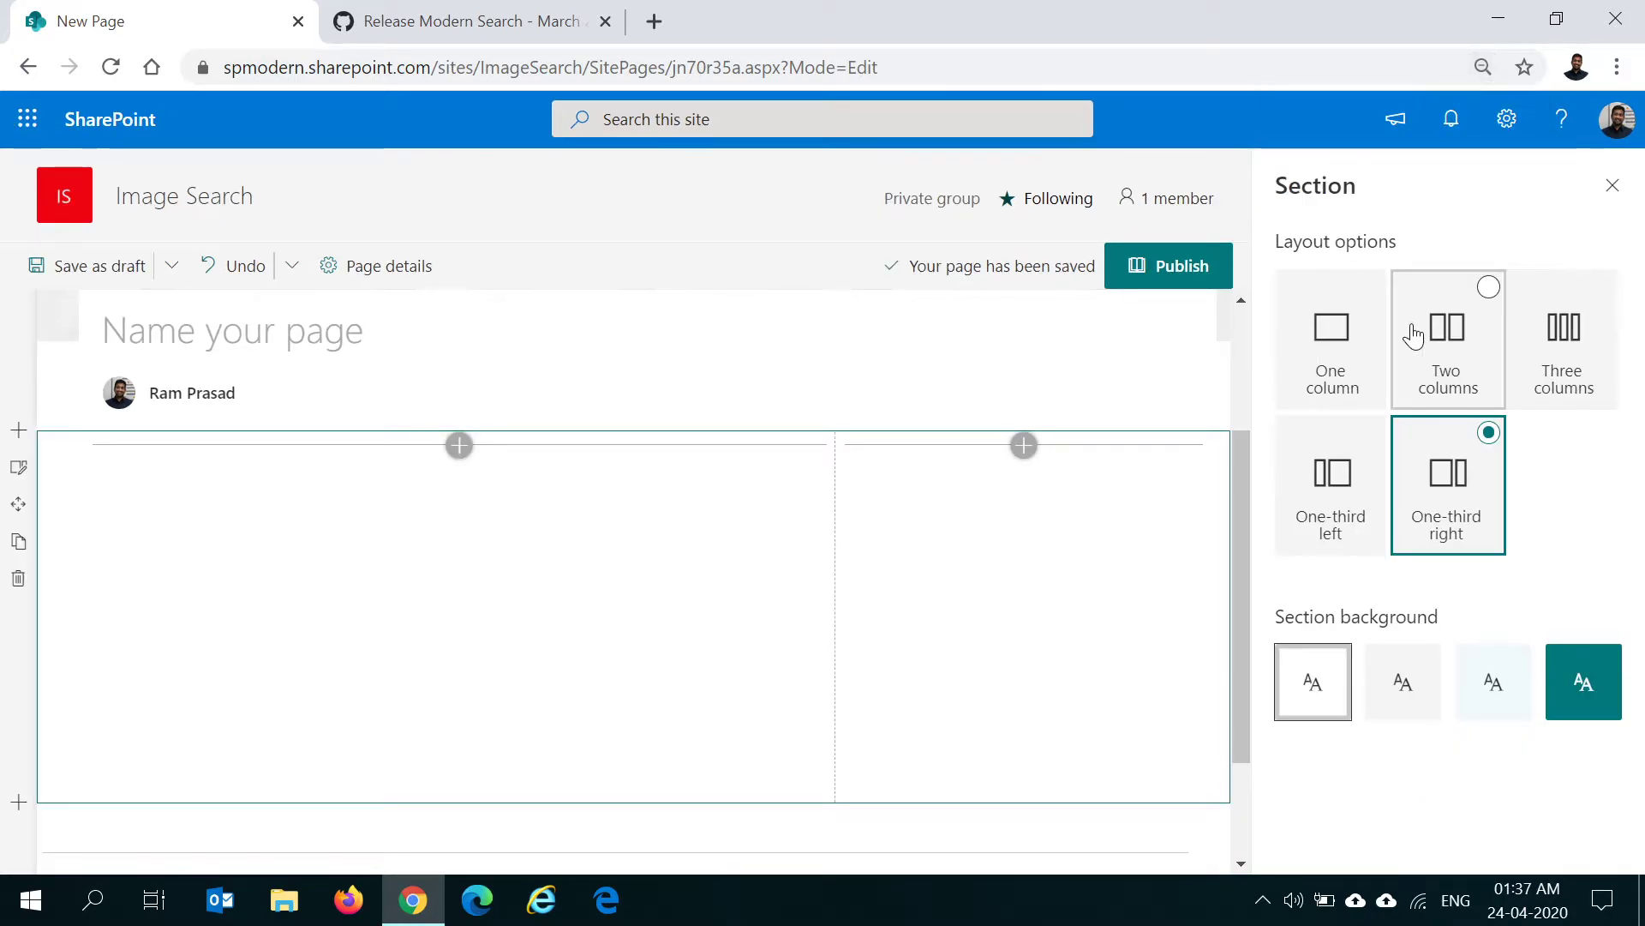
At 80% zoom, add Search Box and then Search Results web parts to the left column
key("ctrl+minus")
left_click(469, 406)
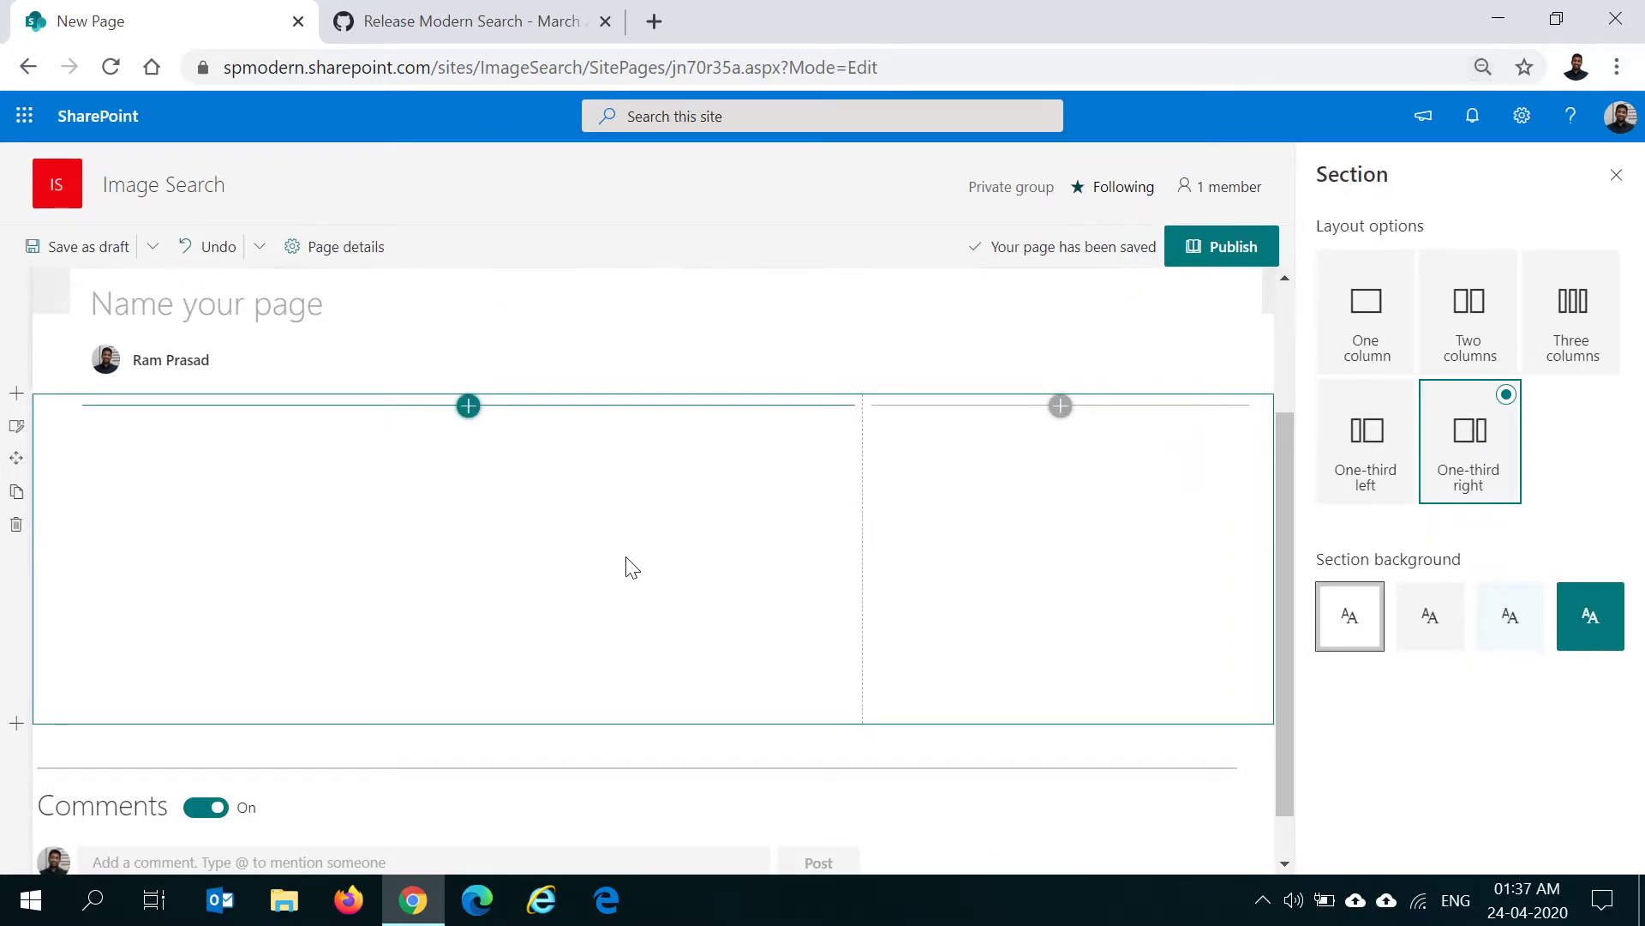
type("search")
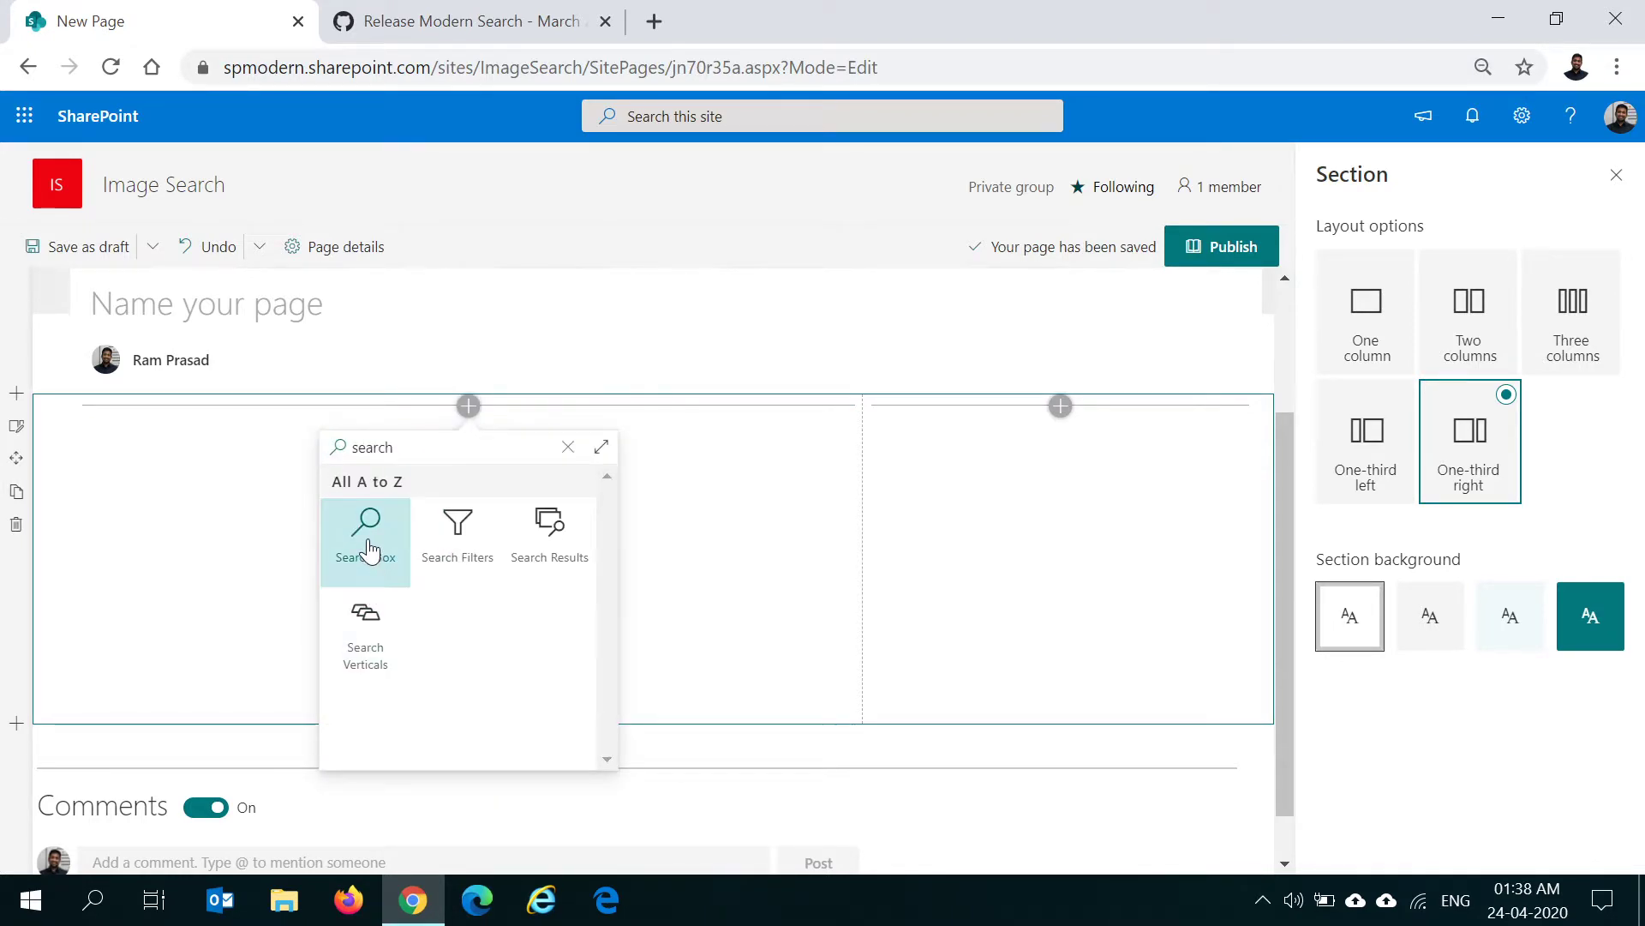
left_click(368, 548)
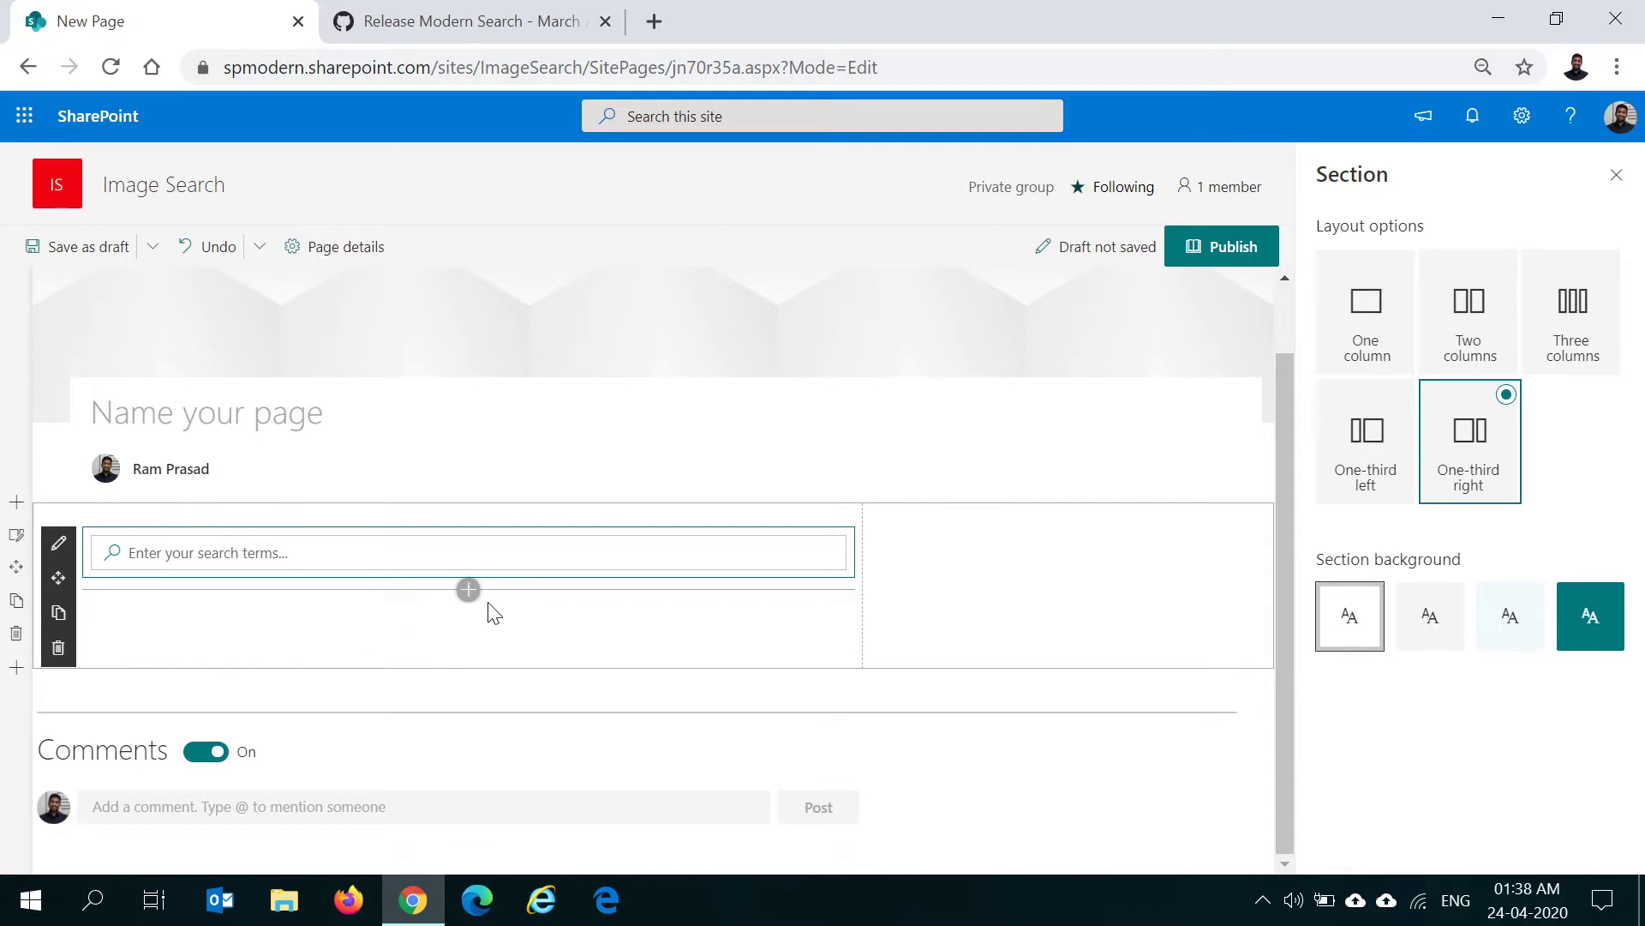
left_click(468, 589)
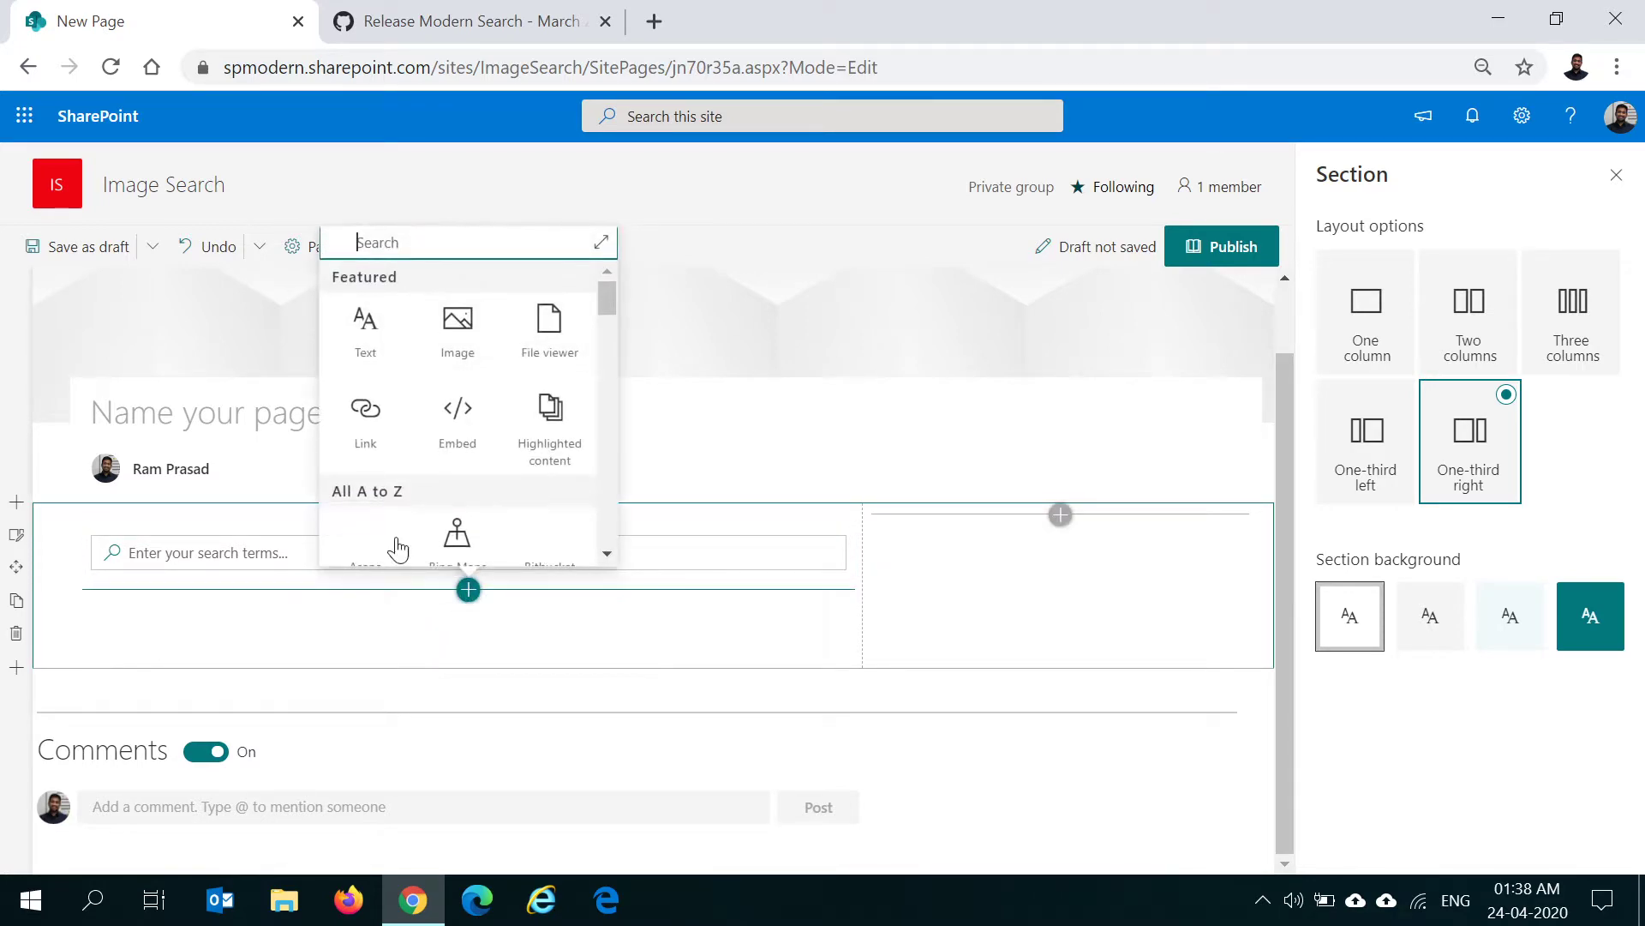
type("search results")
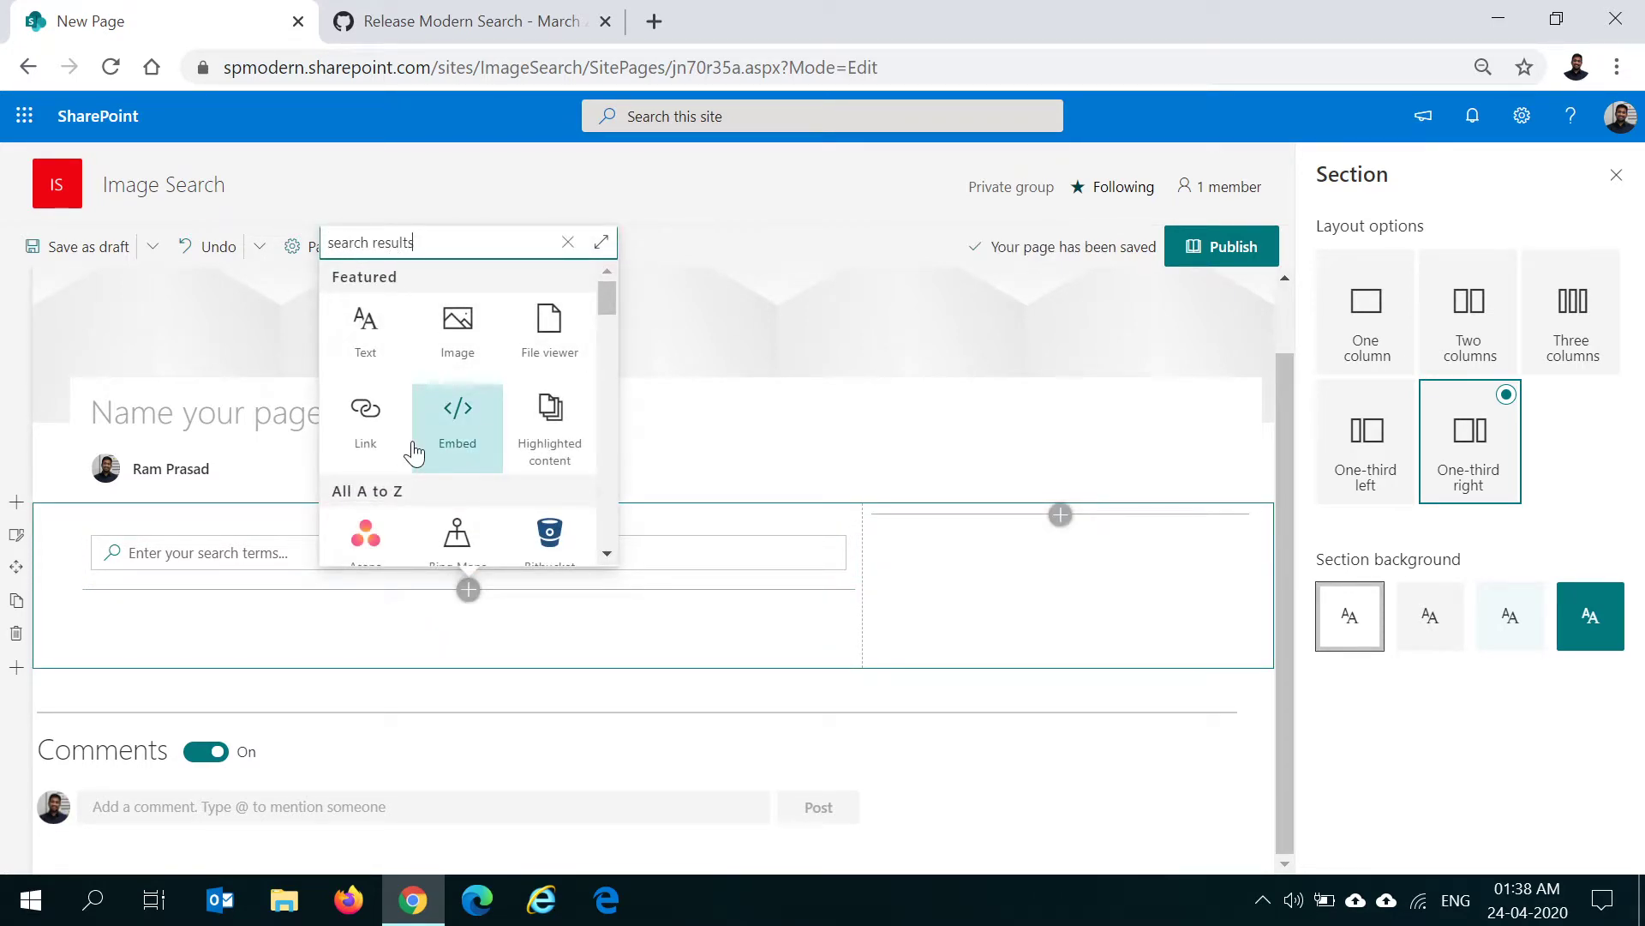
left_click(369, 335)
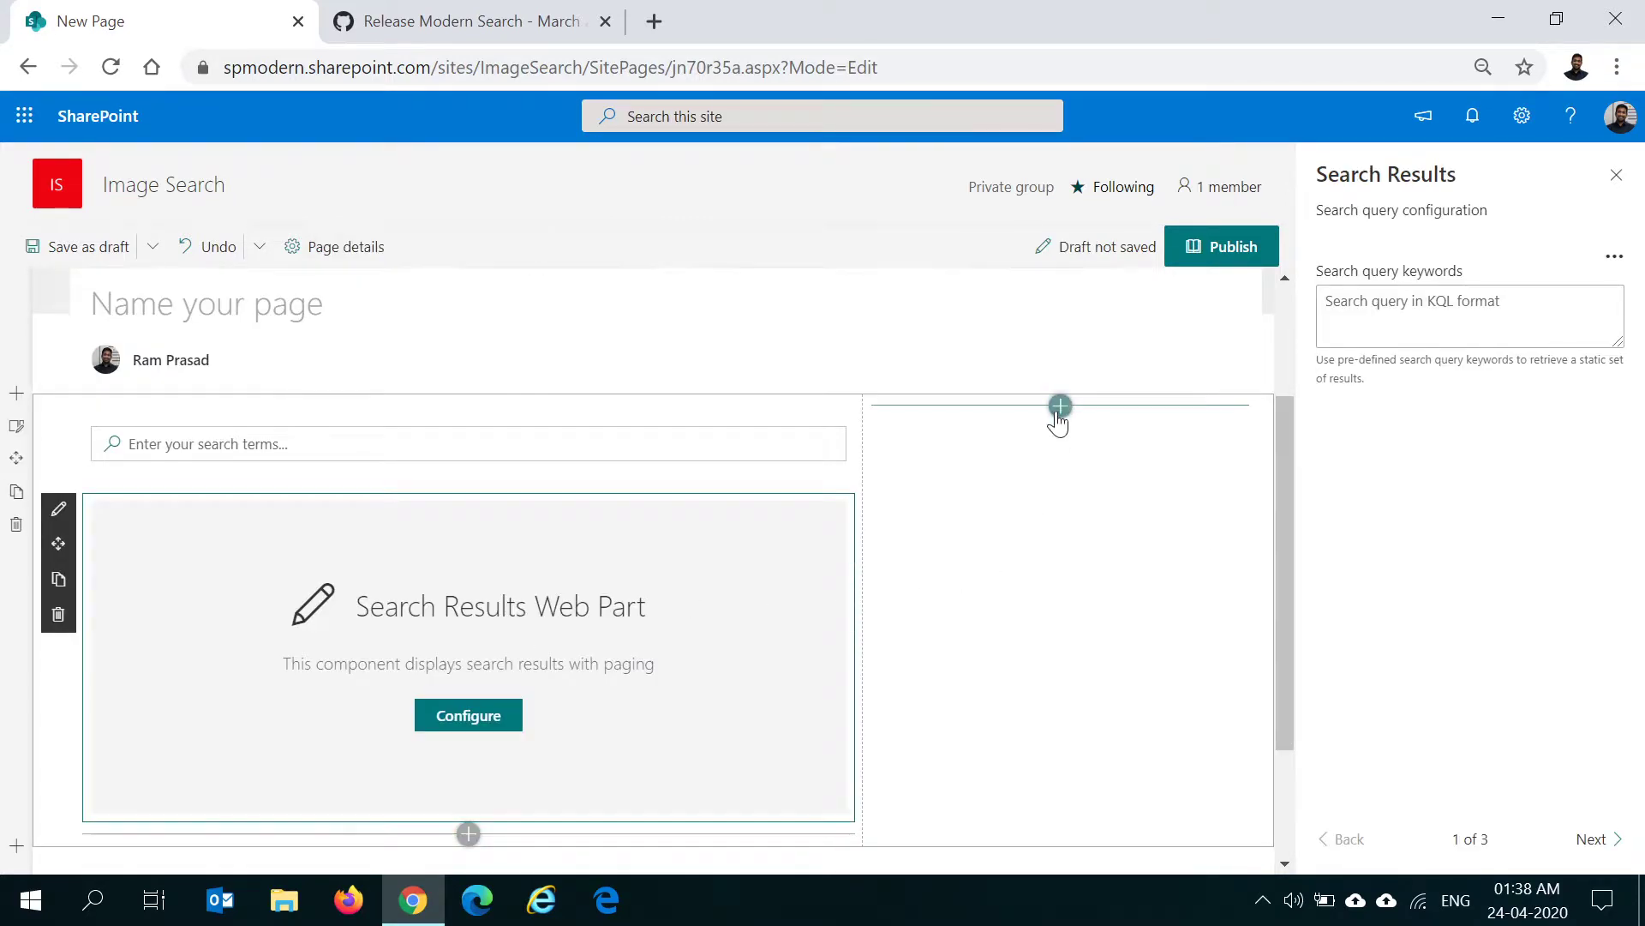
Add a Search Filters web part to the right column
left_click(1060, 405)
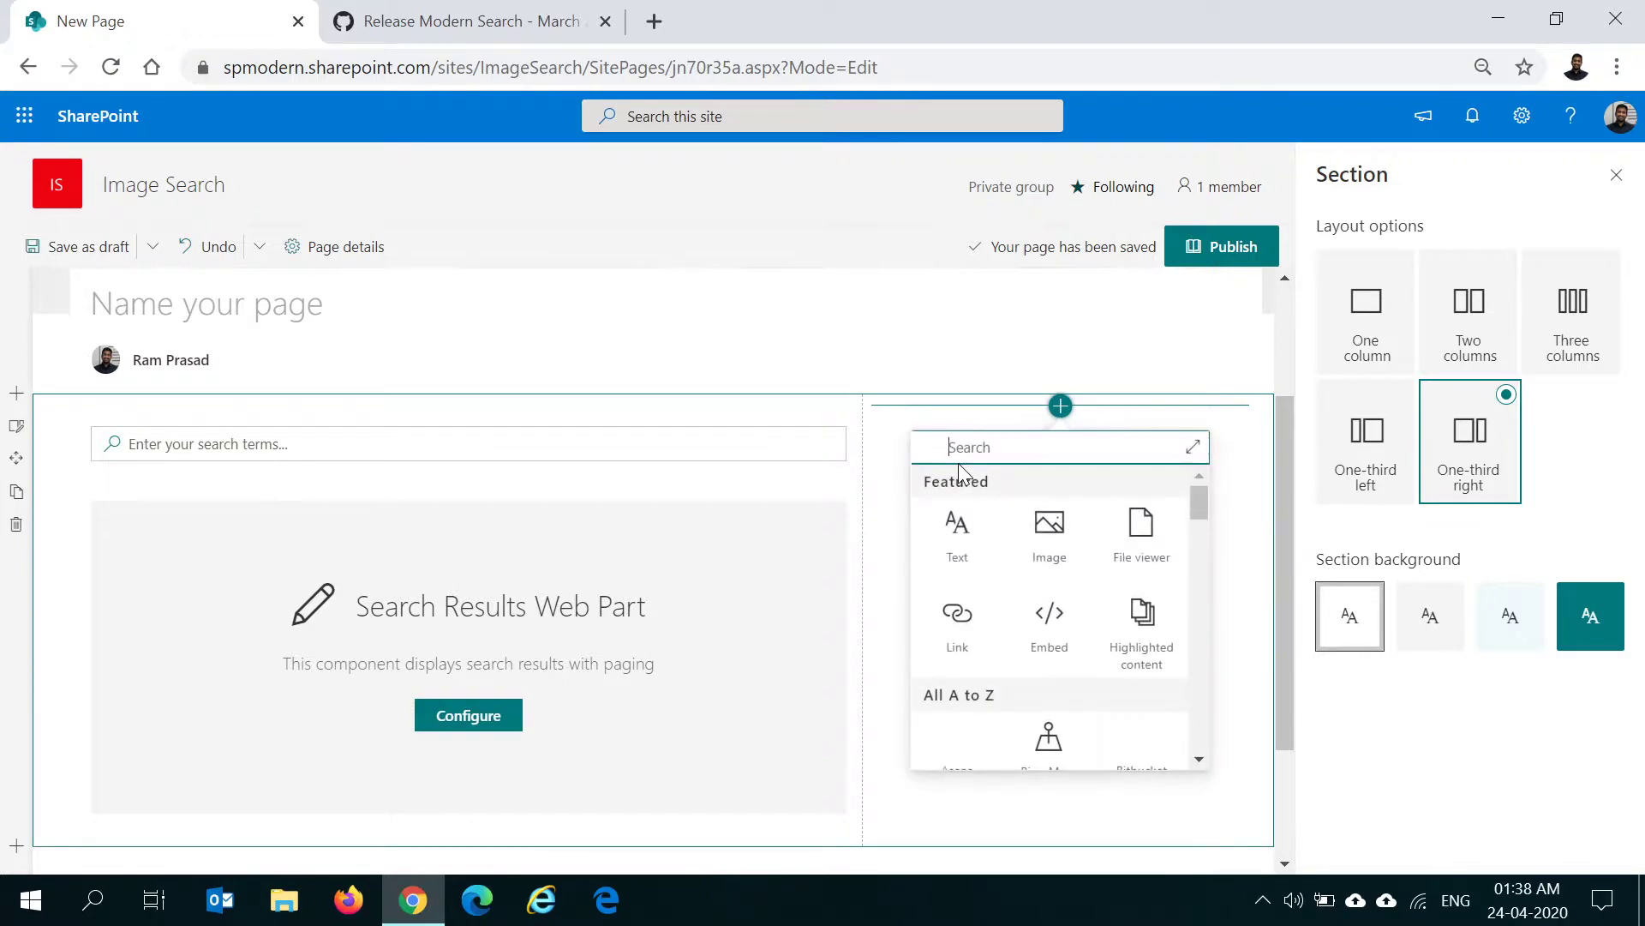
type("search refiner")
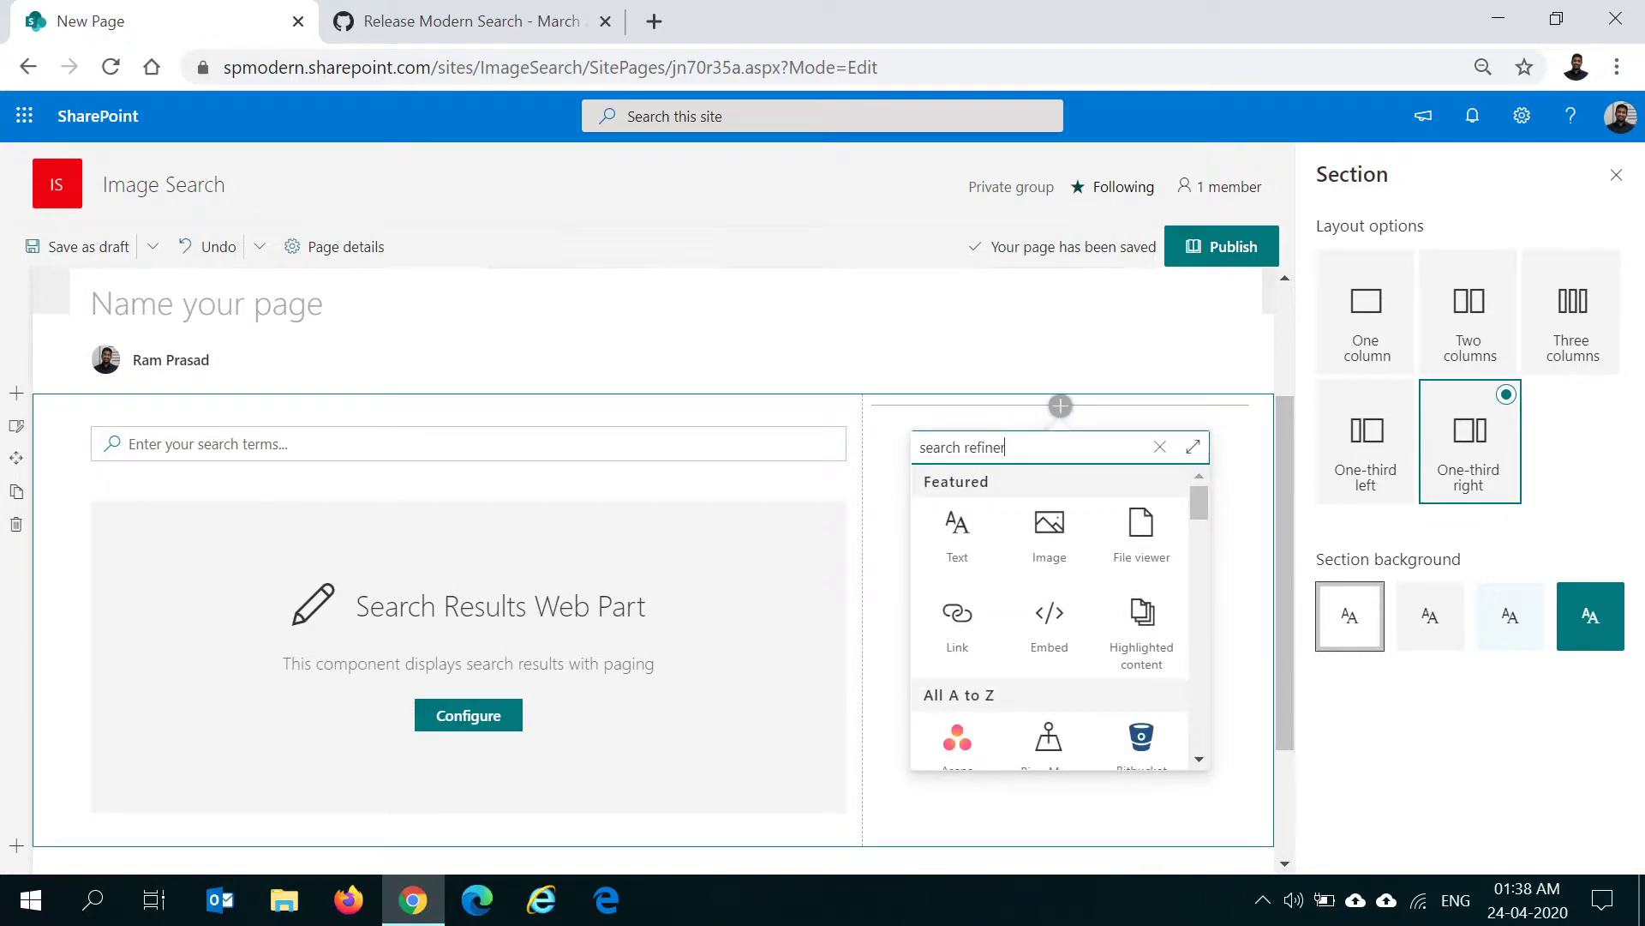
key("ctrl+a")
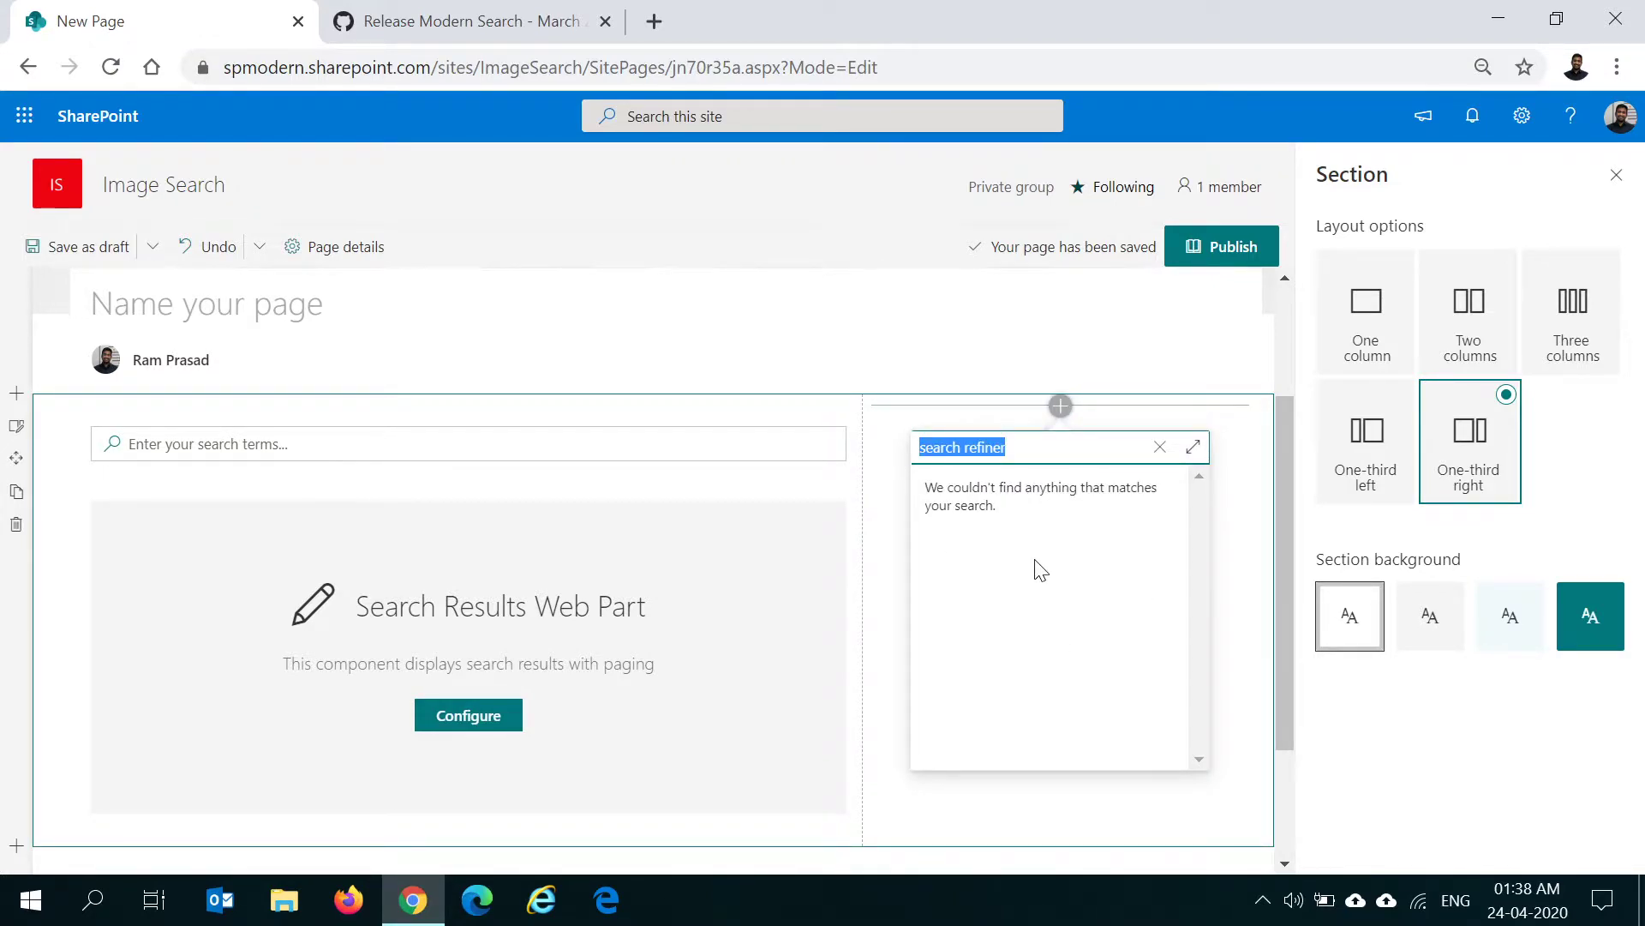
type("refiner")
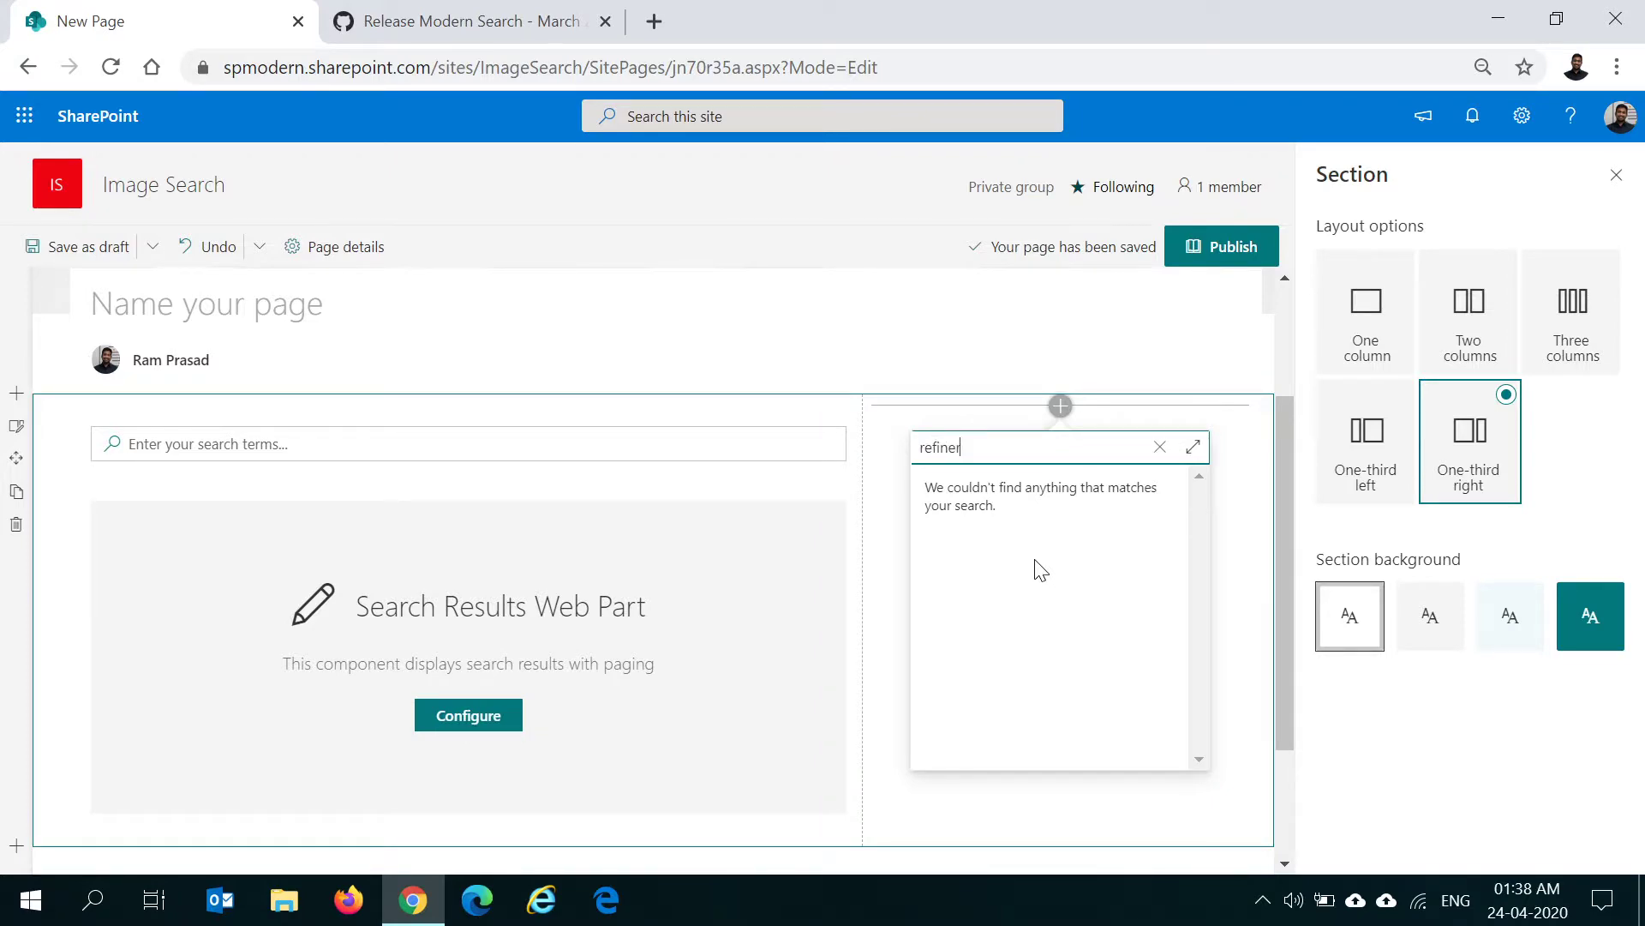
key("ctrl+a")
type("s")
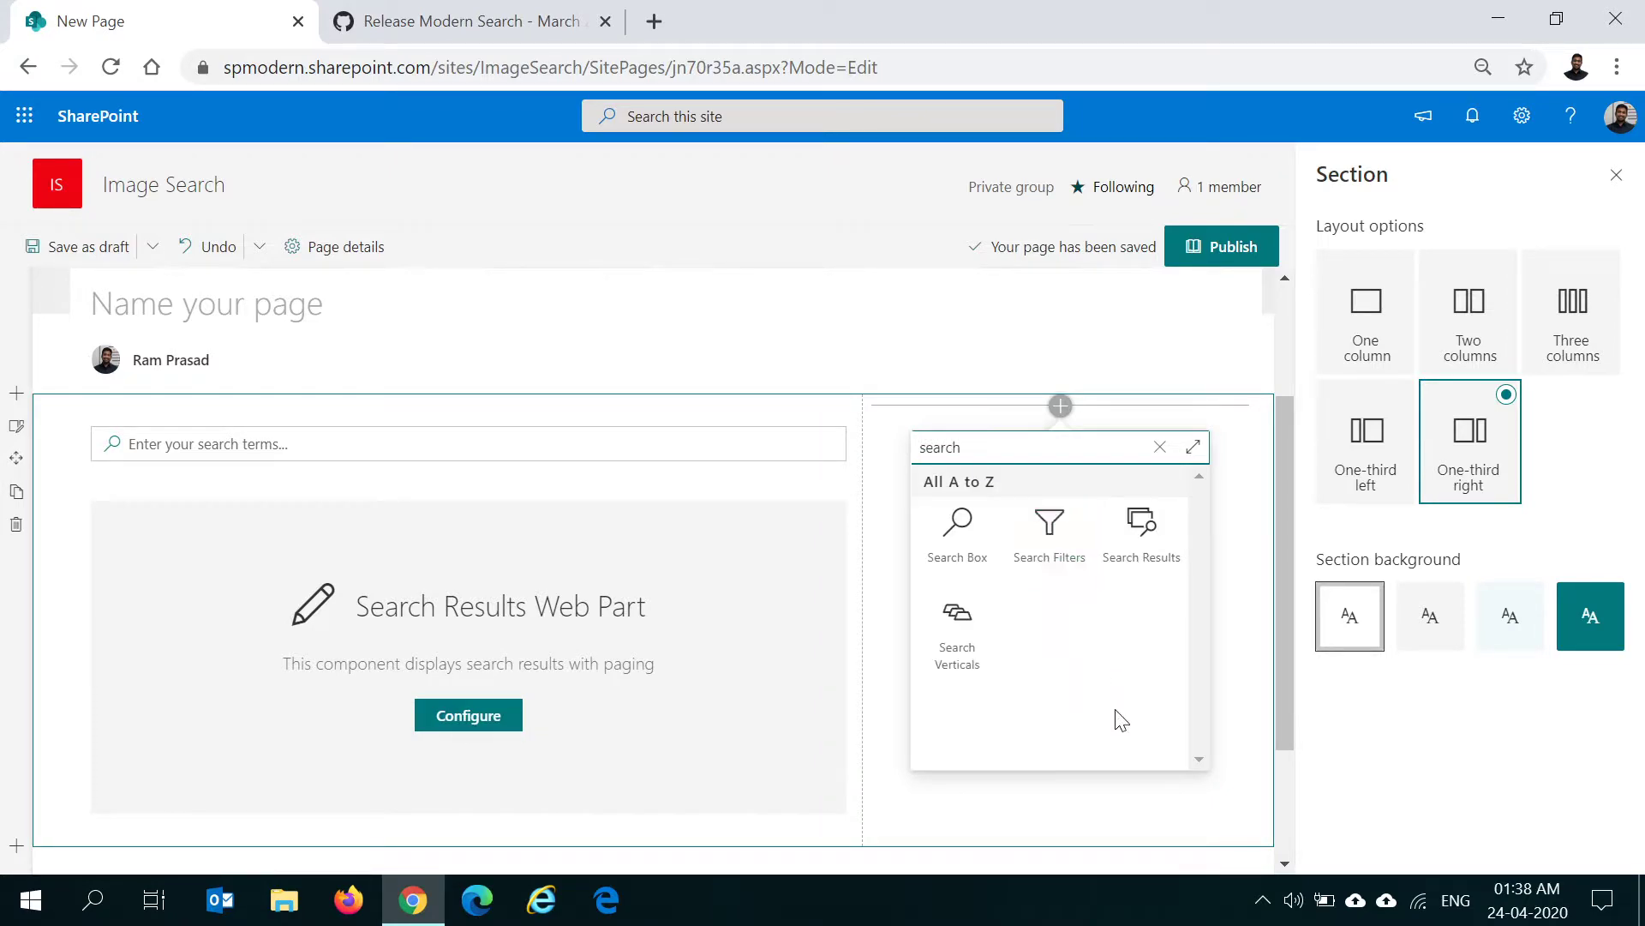
left_click(1040, 556)
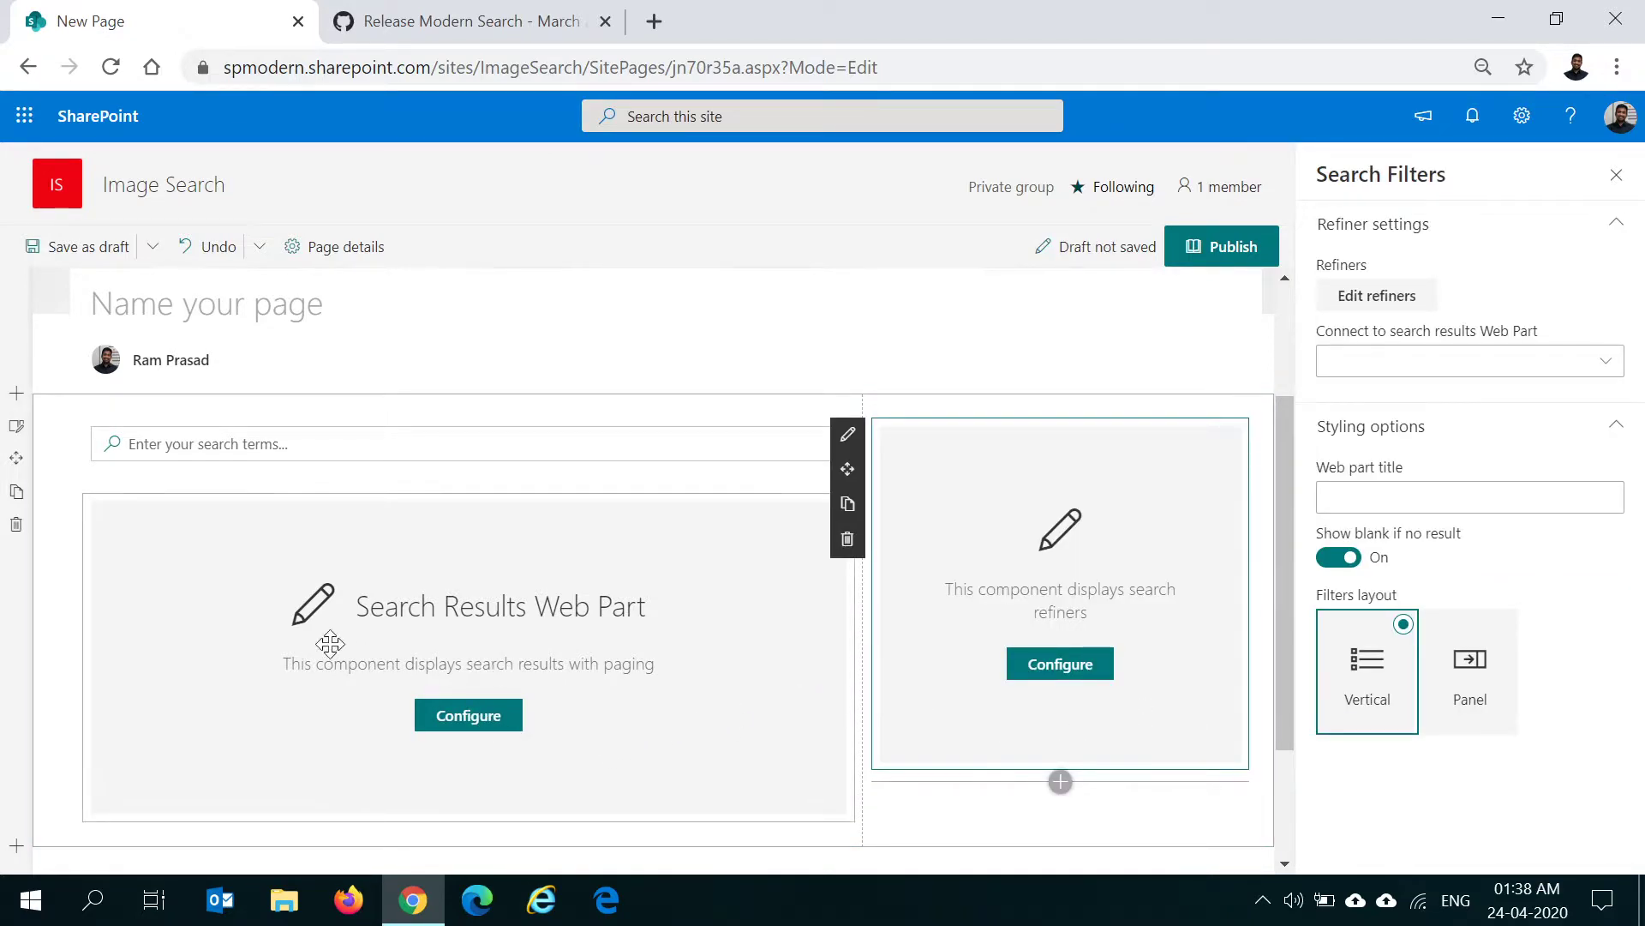
Open the Search Box web part's settings
left_click(582, 443)
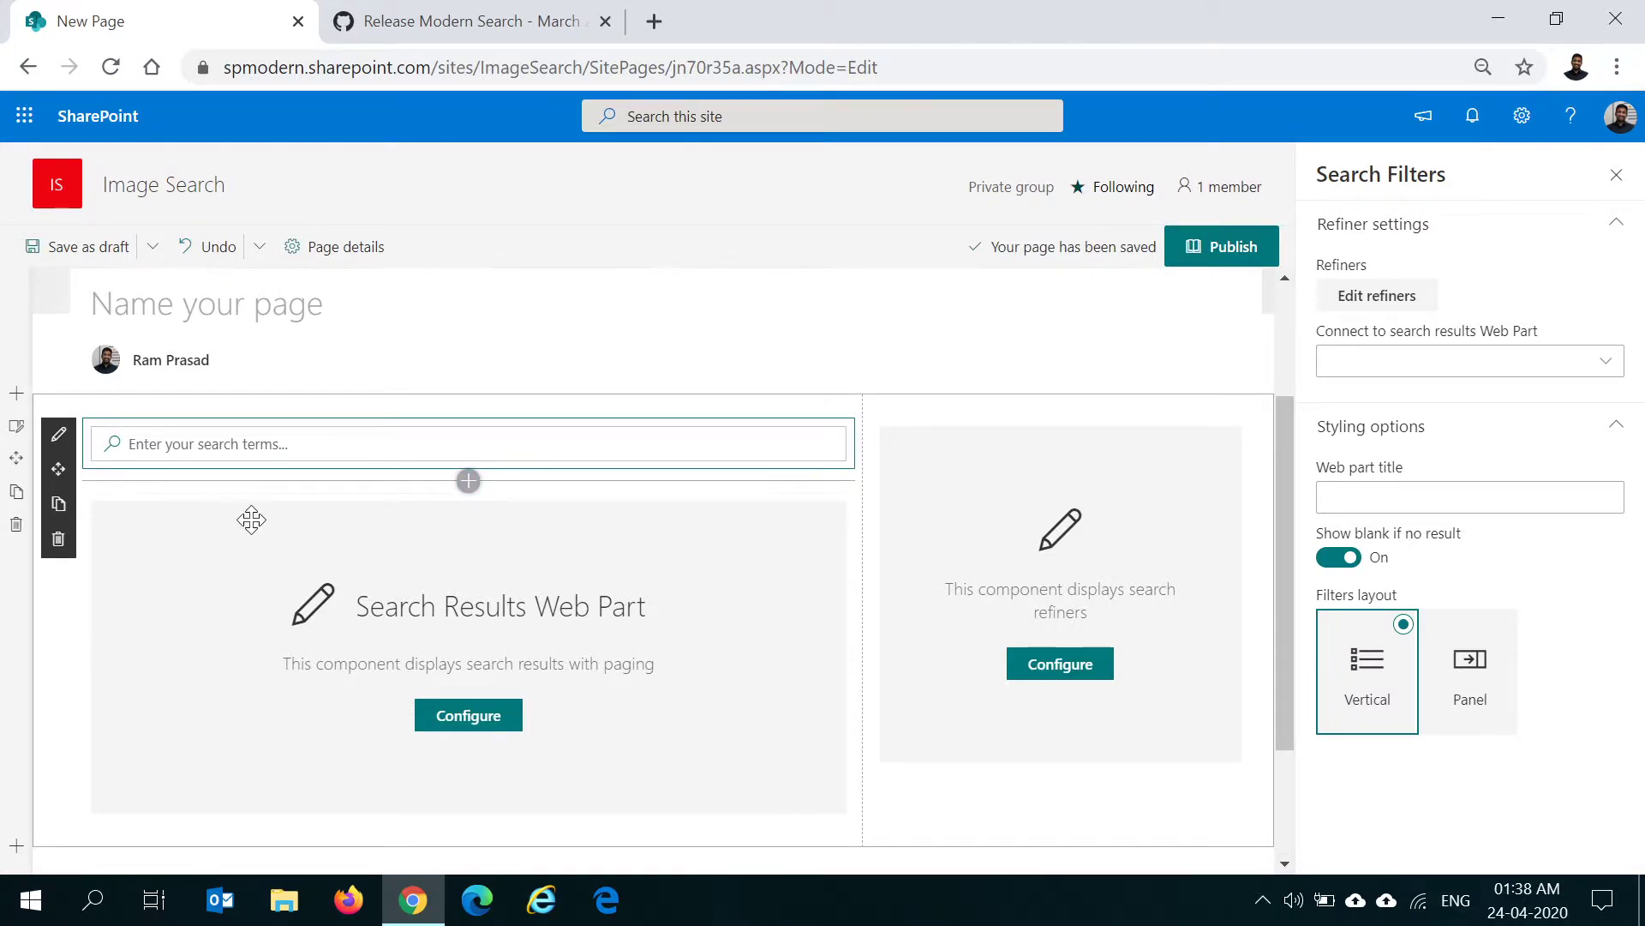
left_click(60, 435)
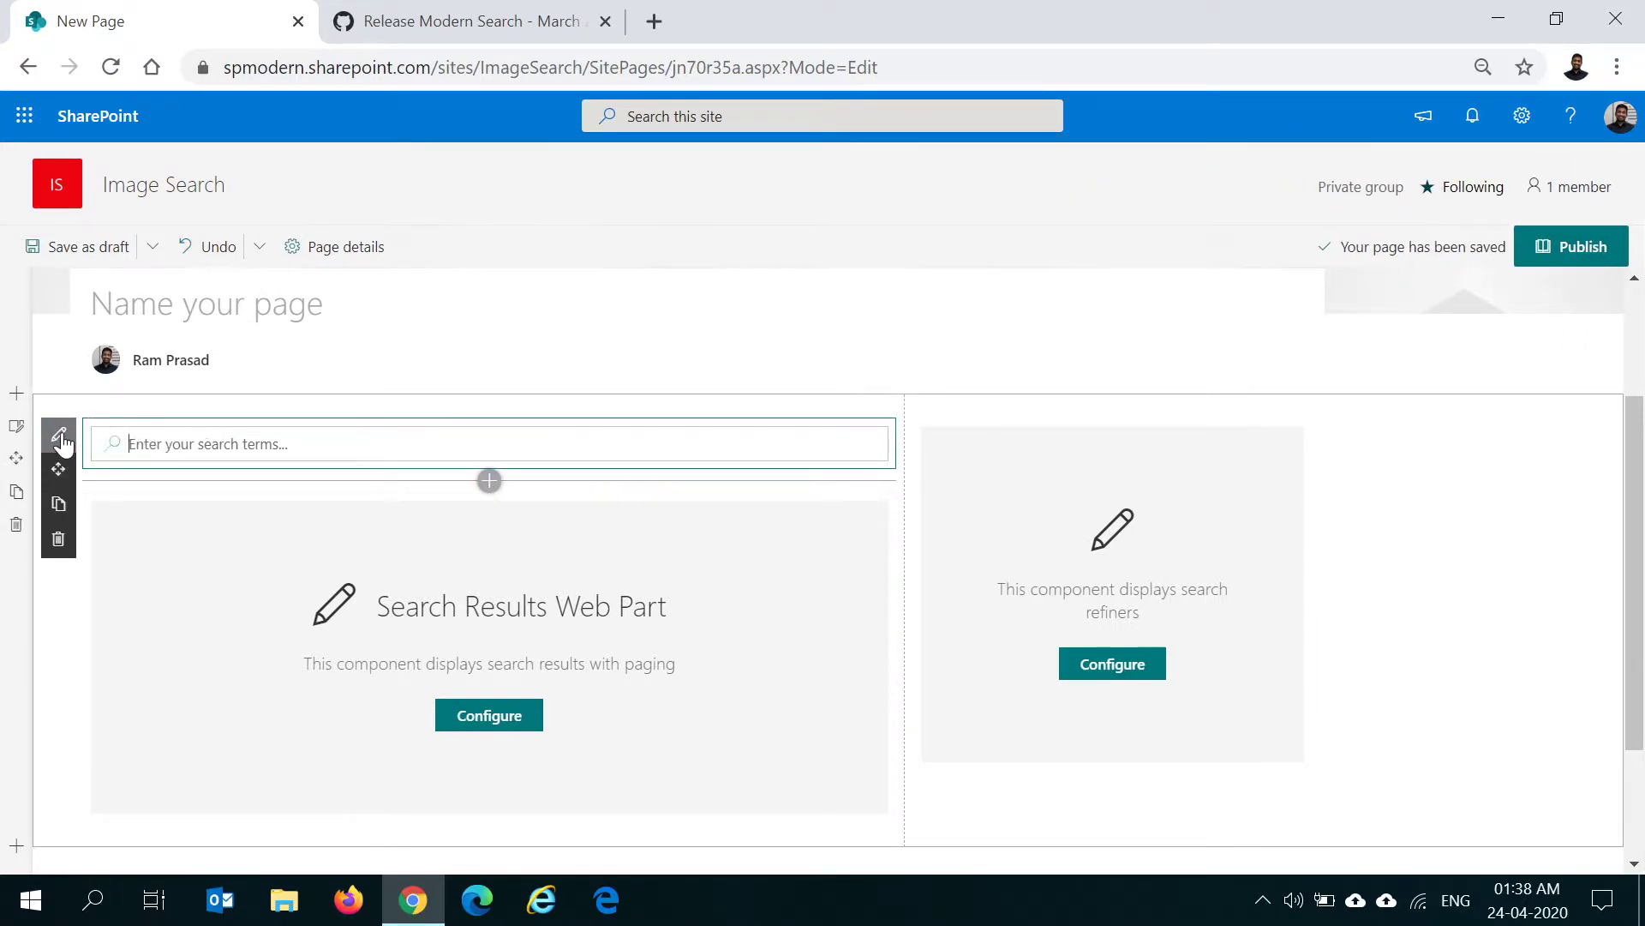
left_click(60, 437)
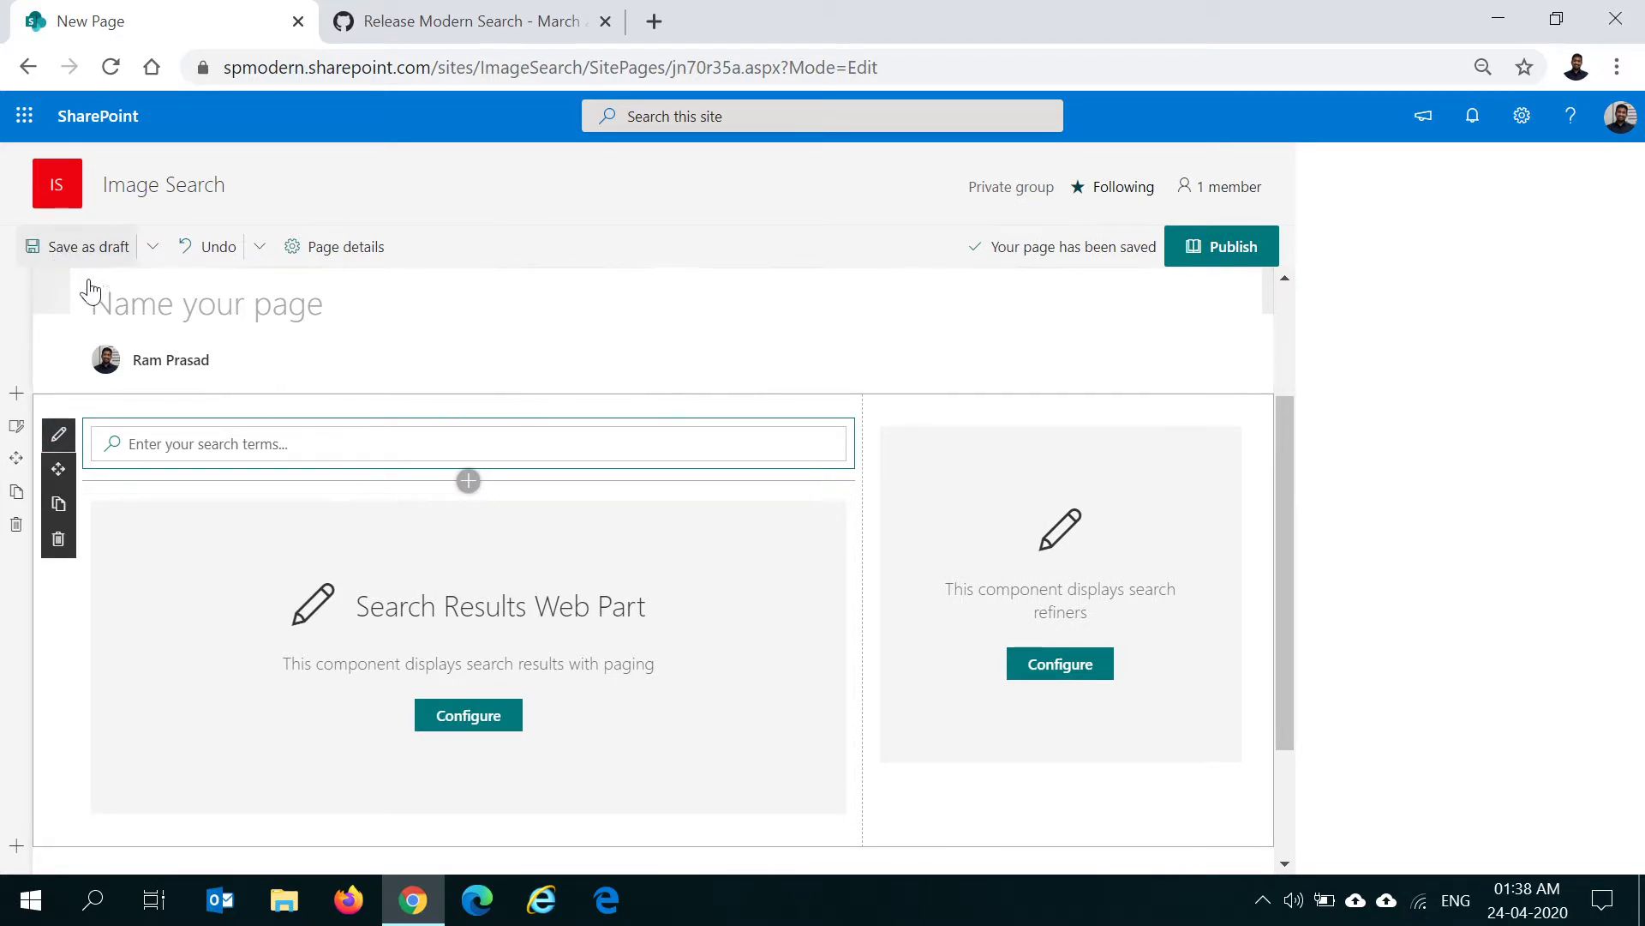
Clear the blank-name error on saving and title the page 'Search'
left_click(83, 248)
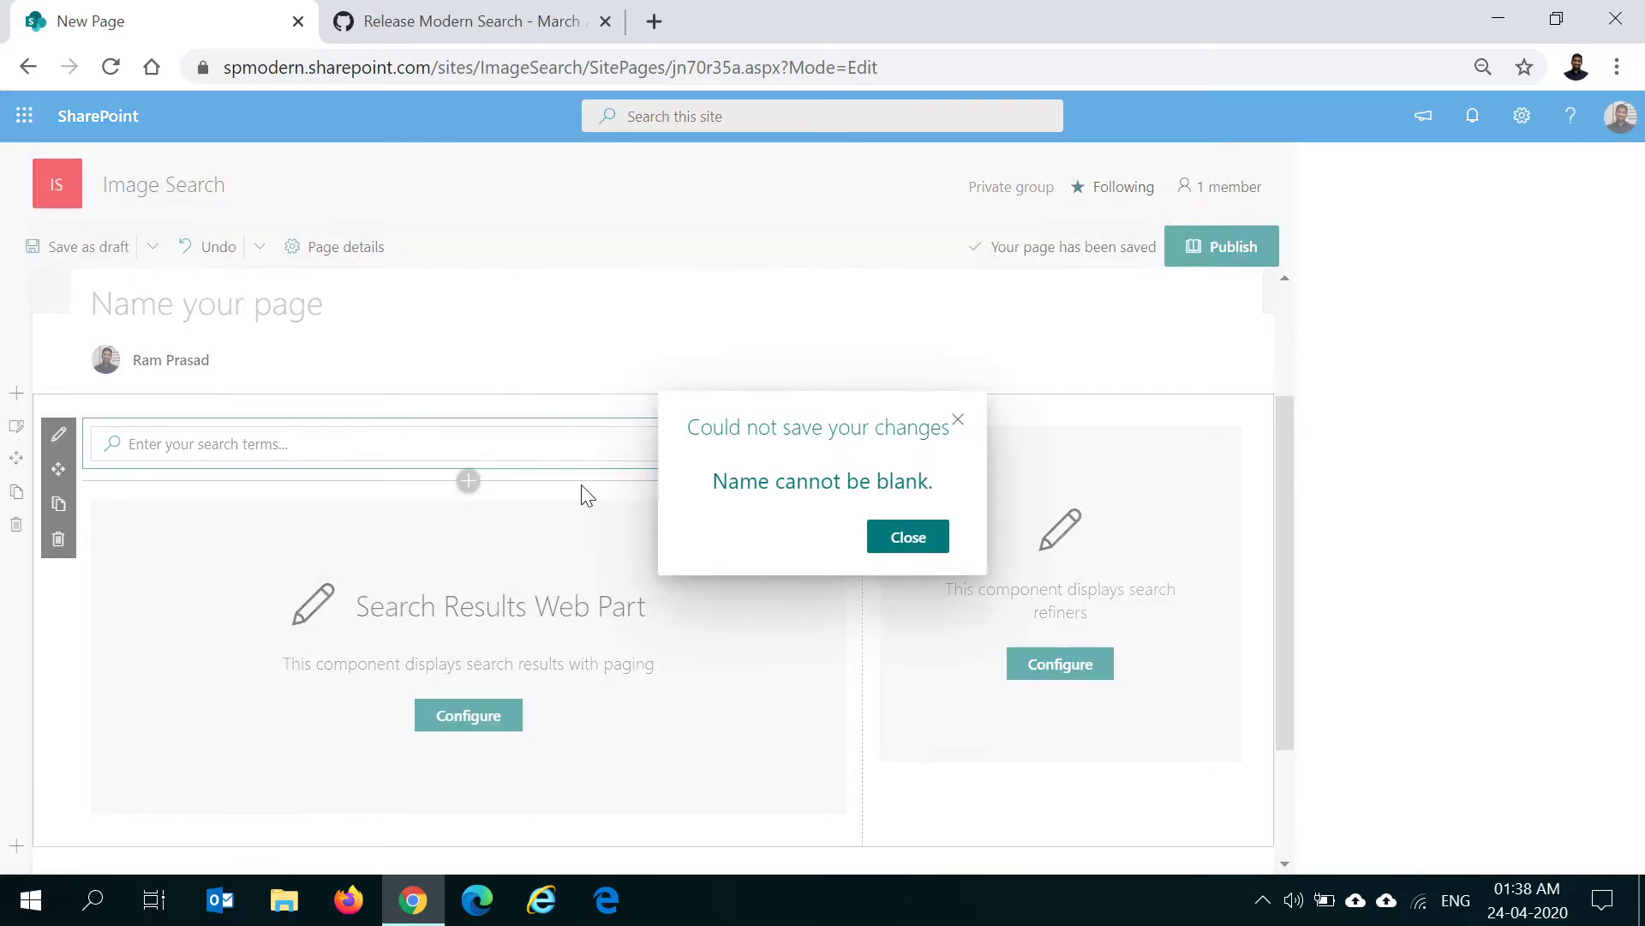
left_click(959, 424)
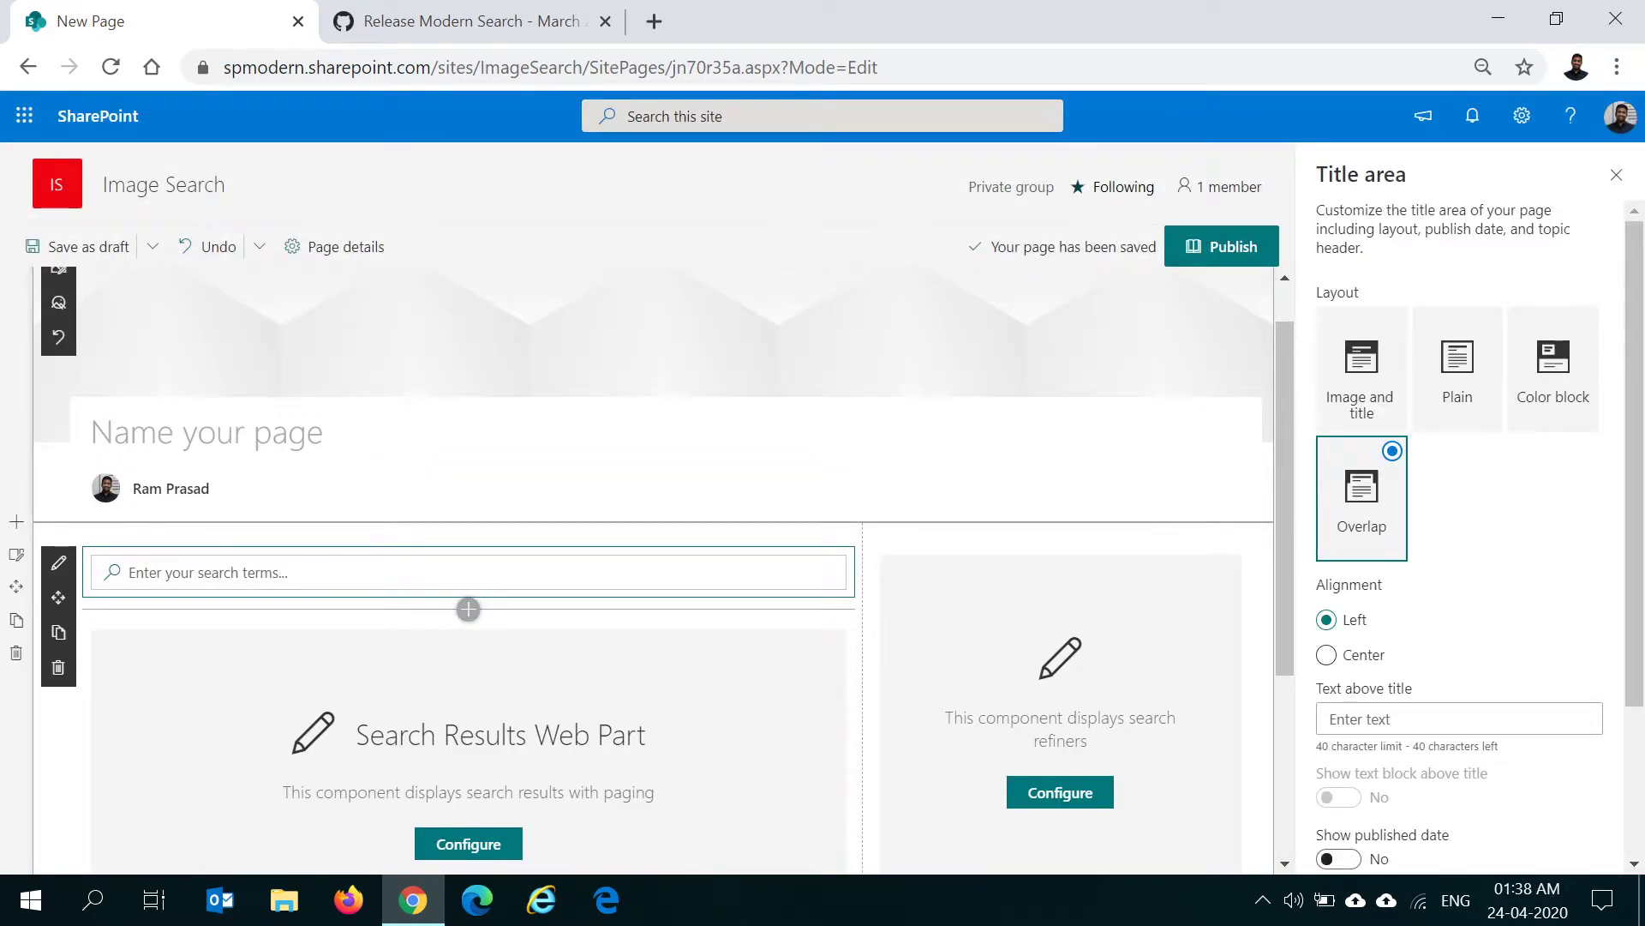
left_click(137, 432)
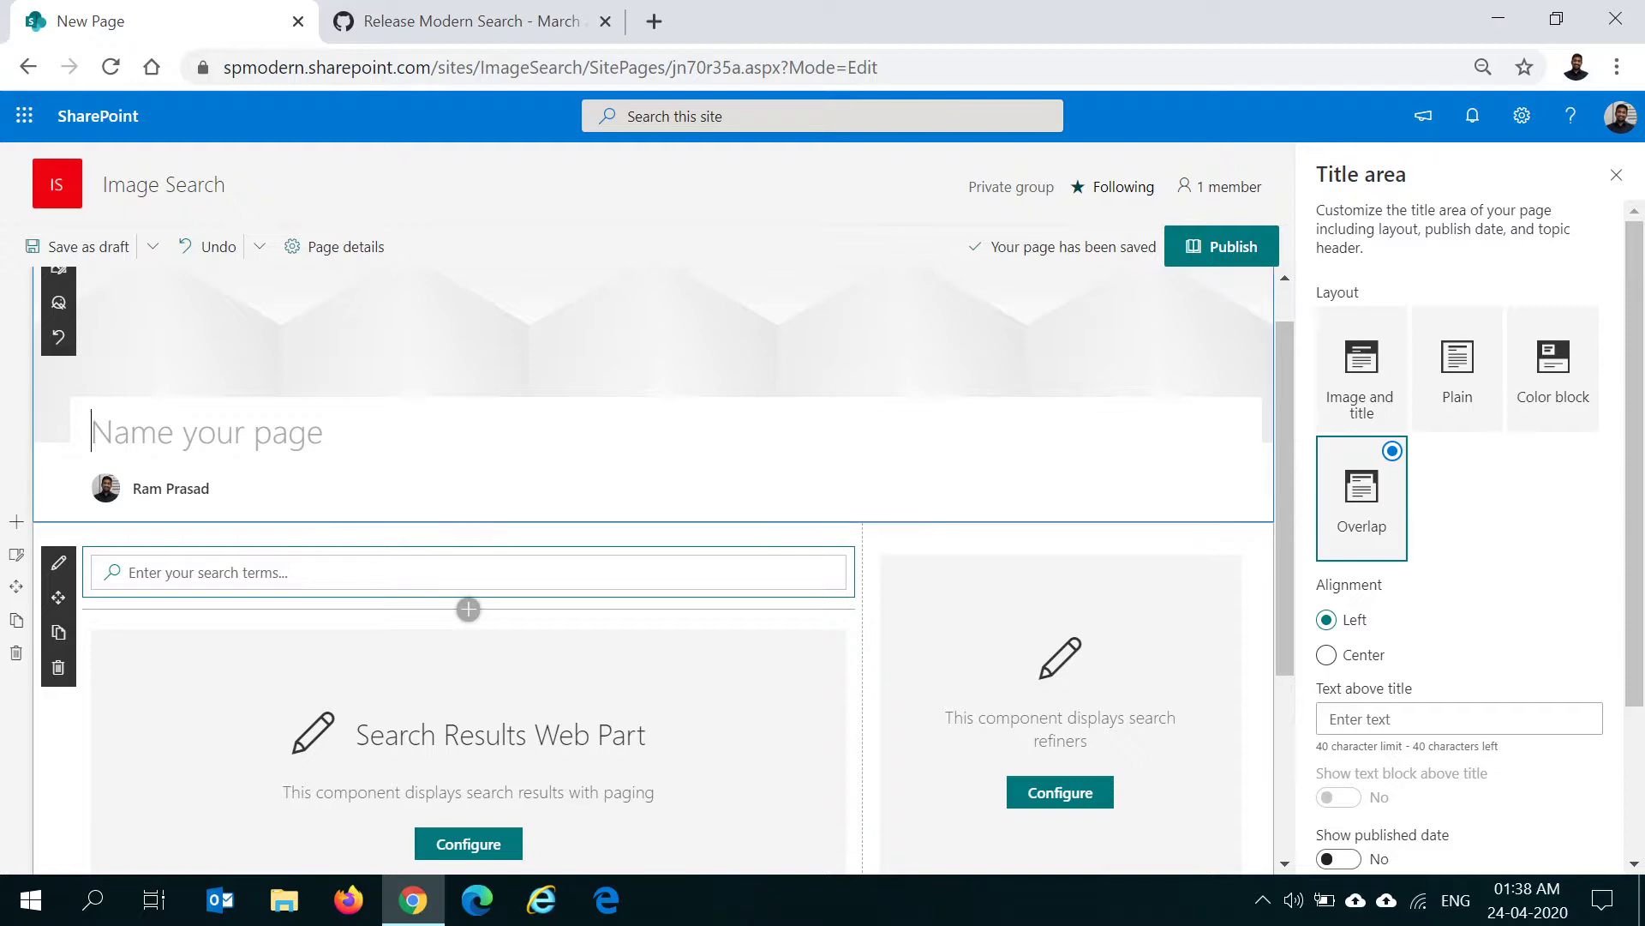
type("Search")
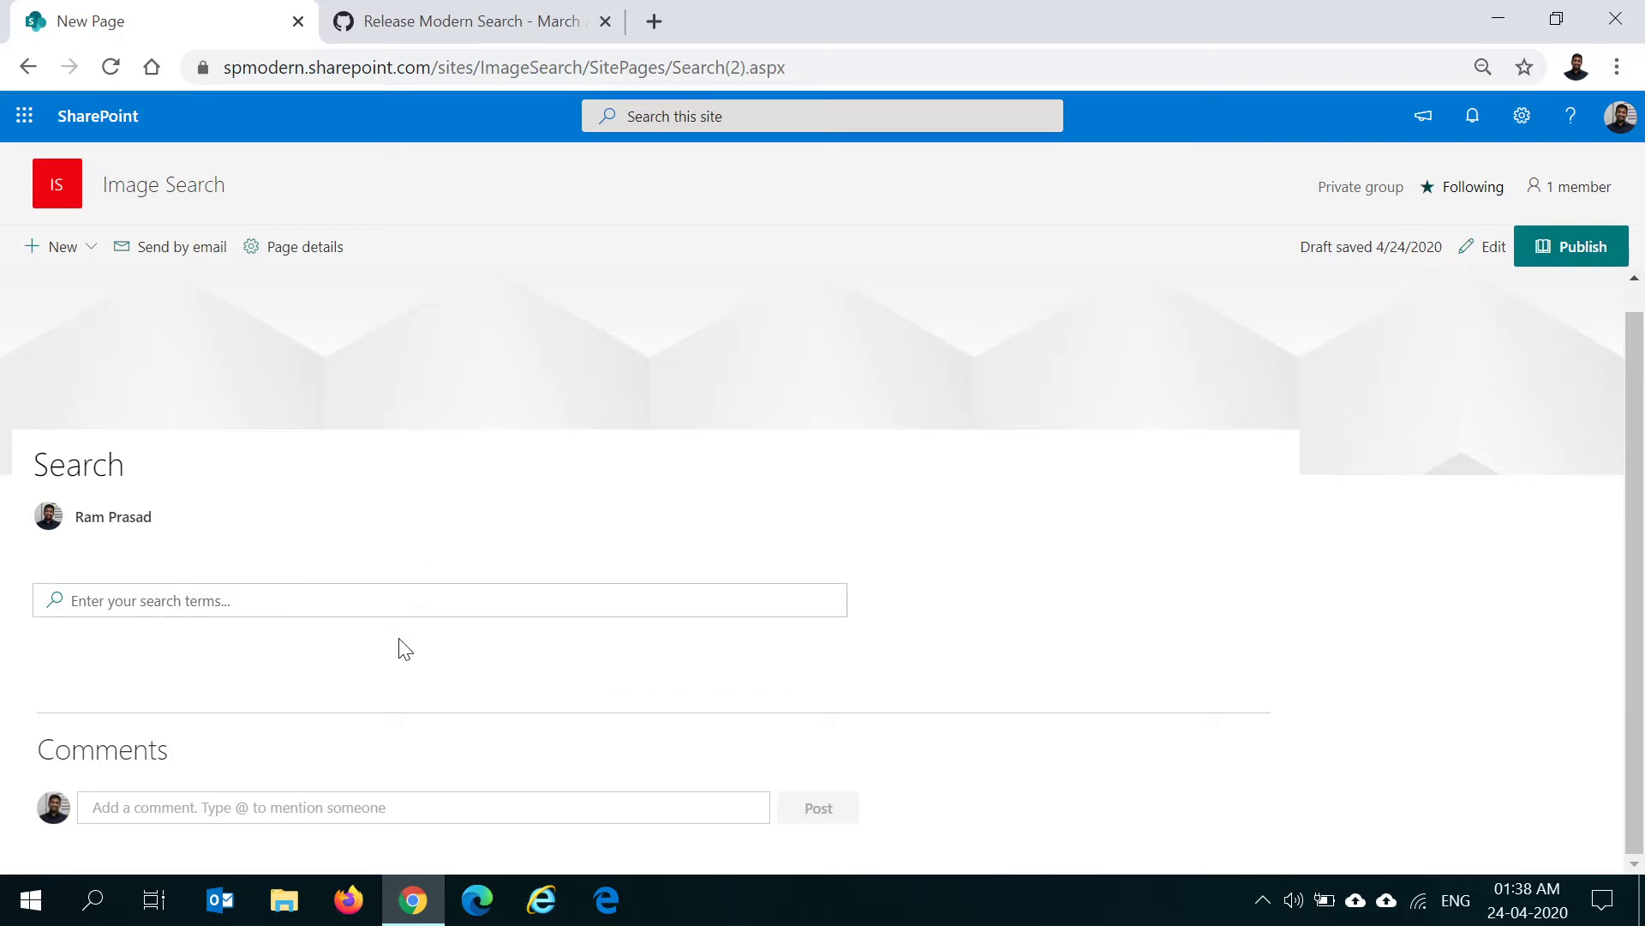
Back in edit mode, connect the Search Box to Search Results as its dynamic data source
left_click(1485, 247)
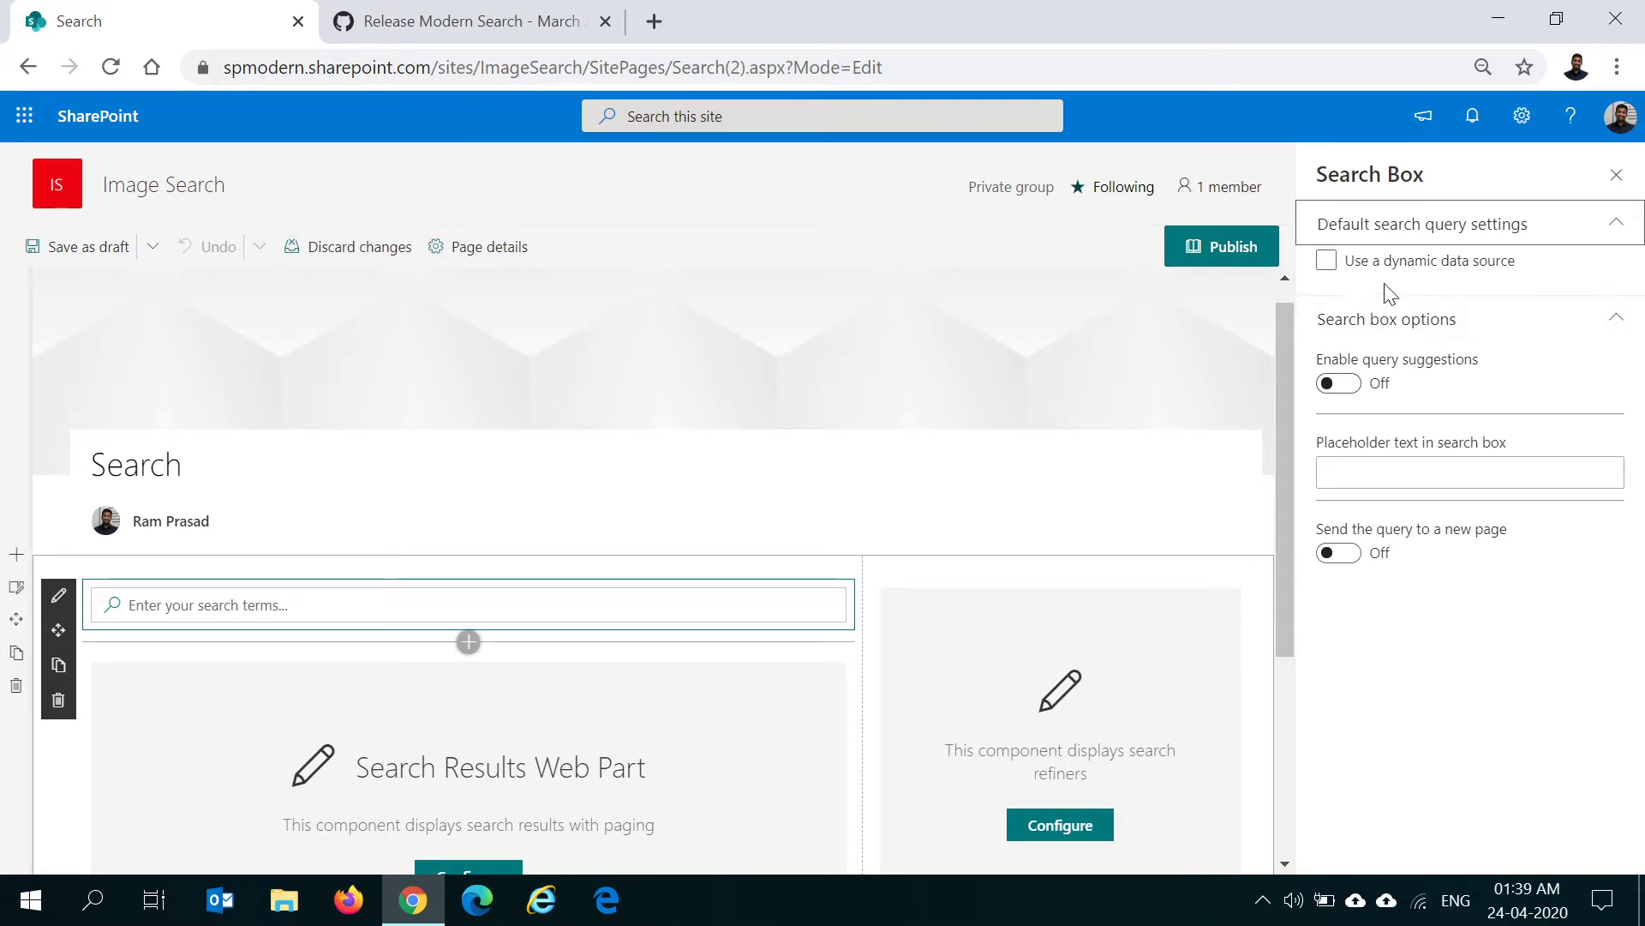
left_click(1326, 261)
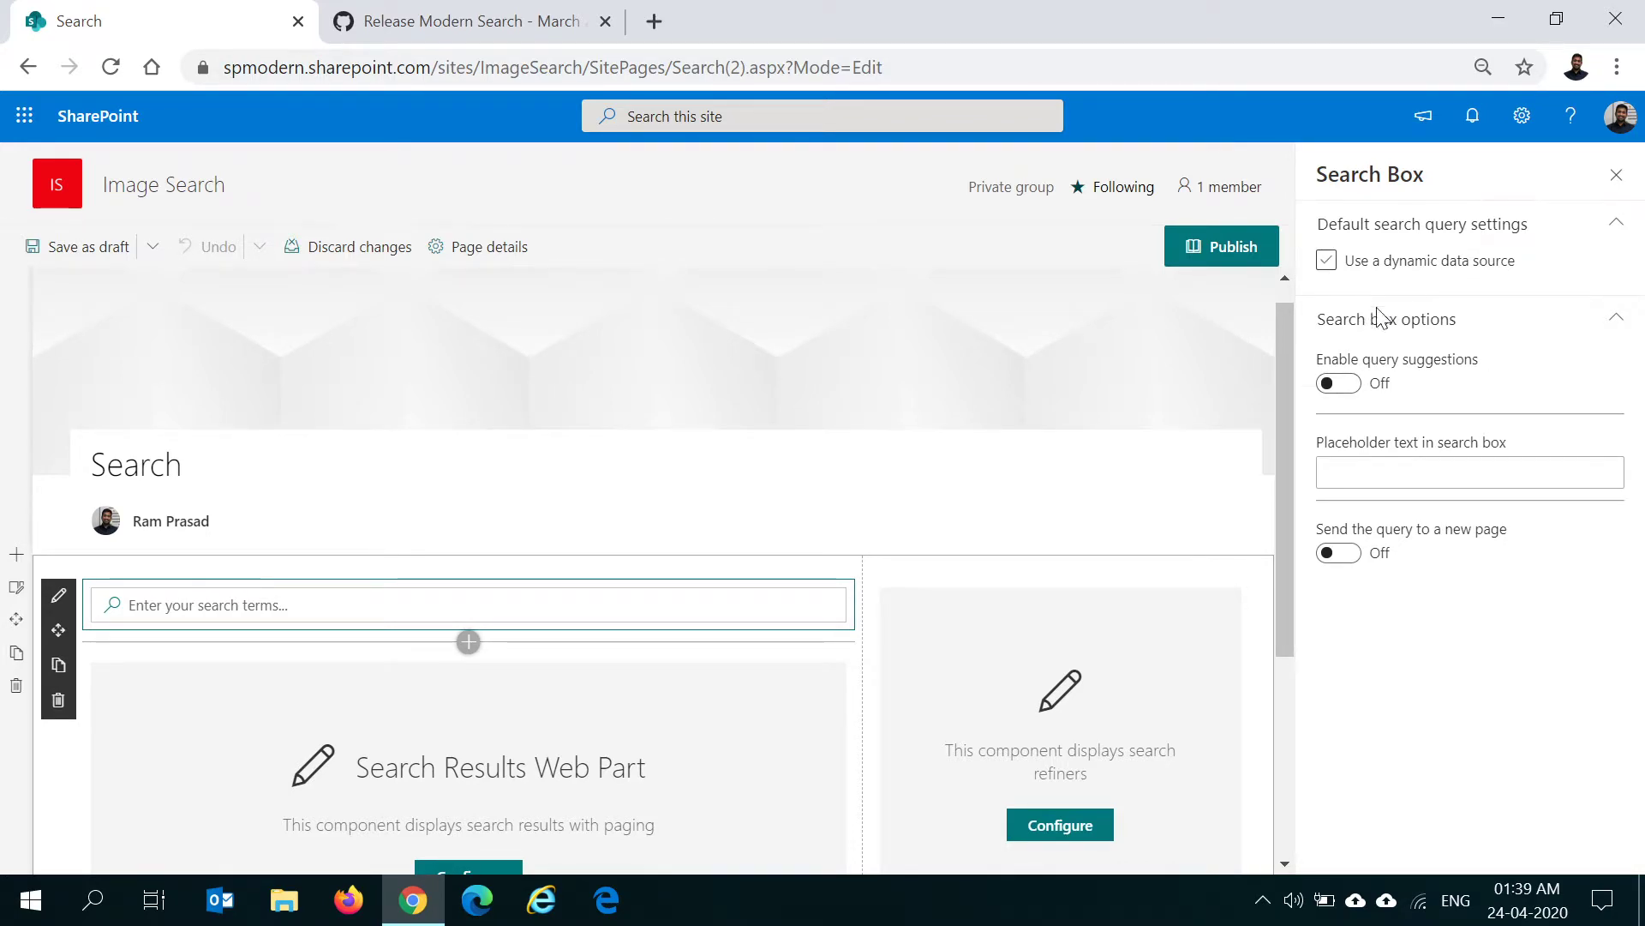
left_click(1612, 339)
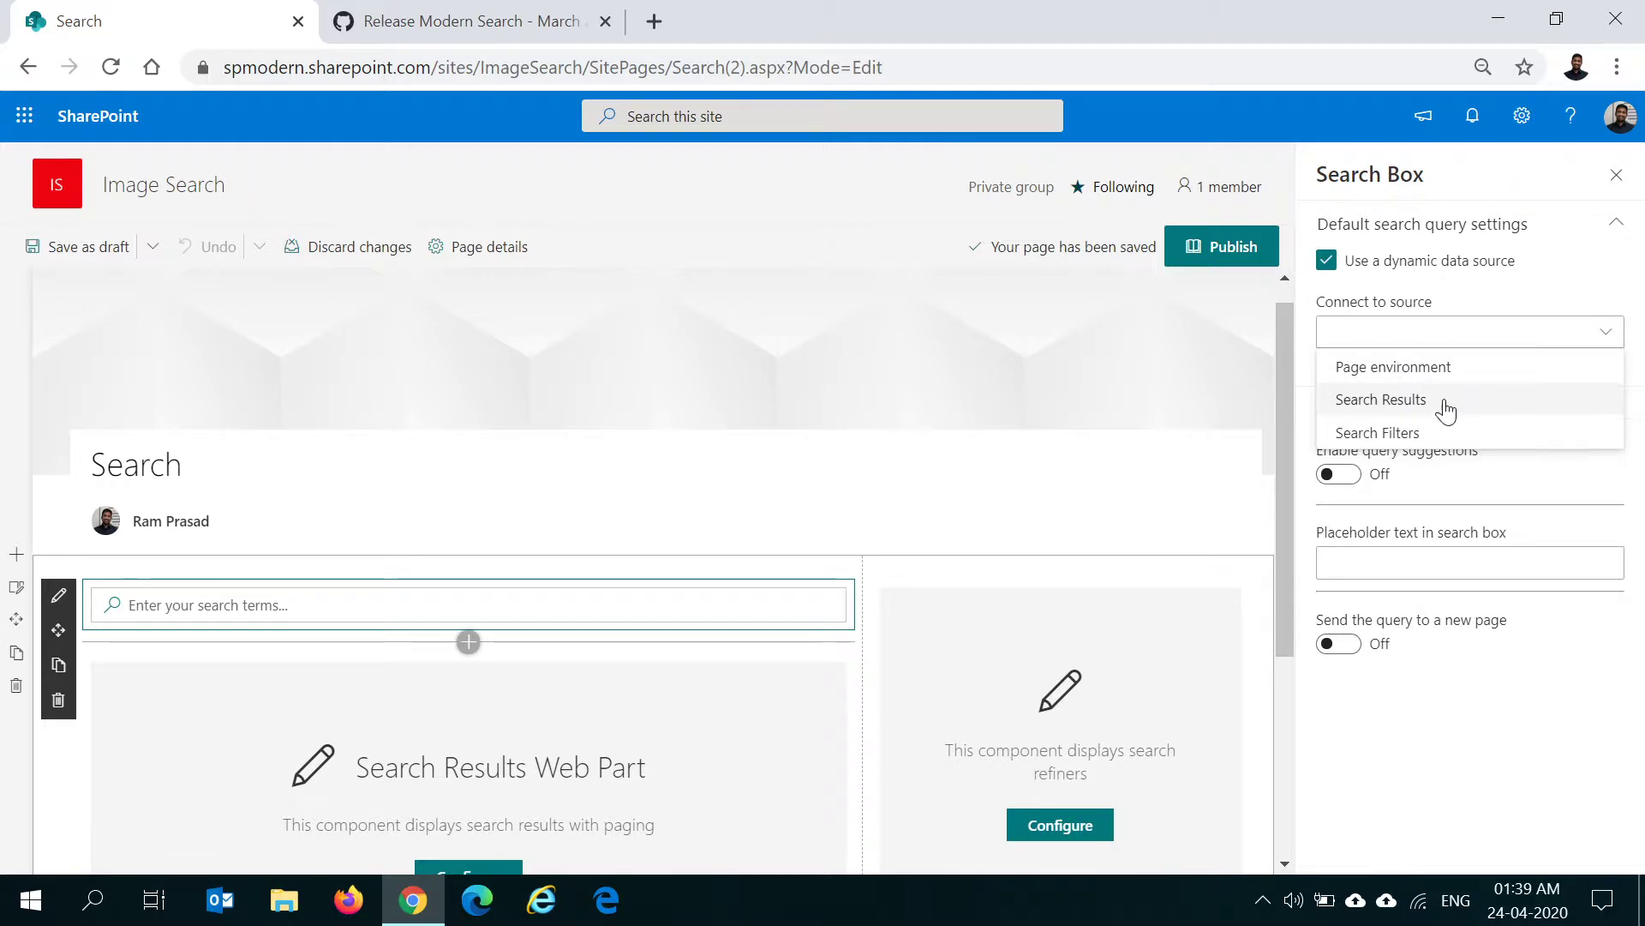
left_click(1408, 405)
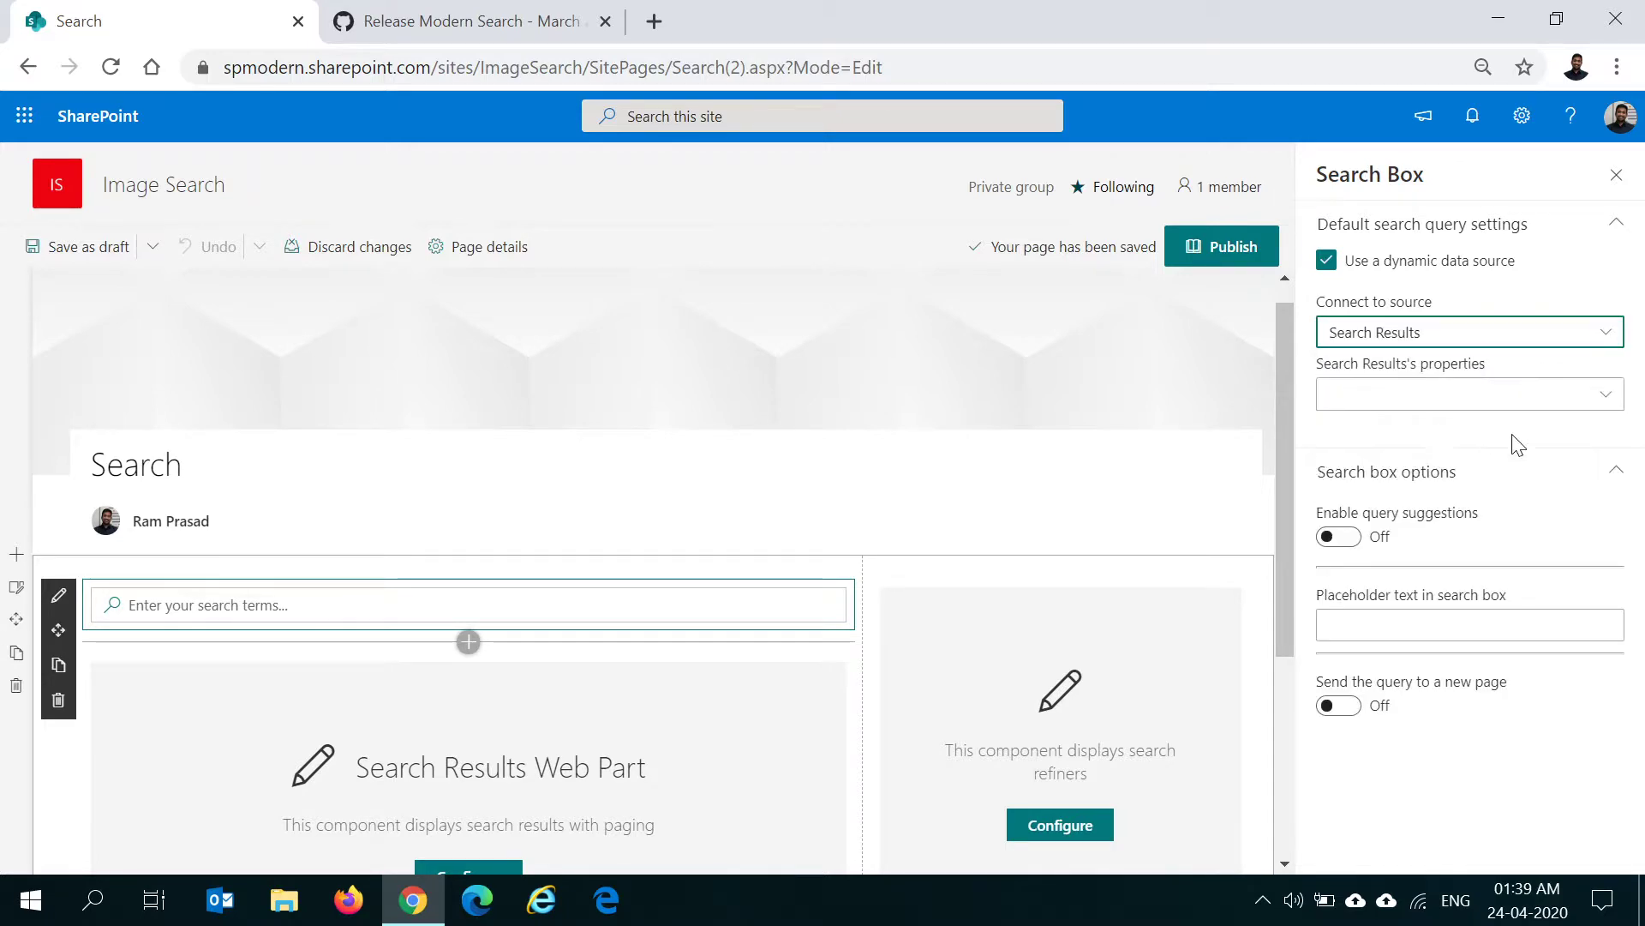
left_click(1610, 399)
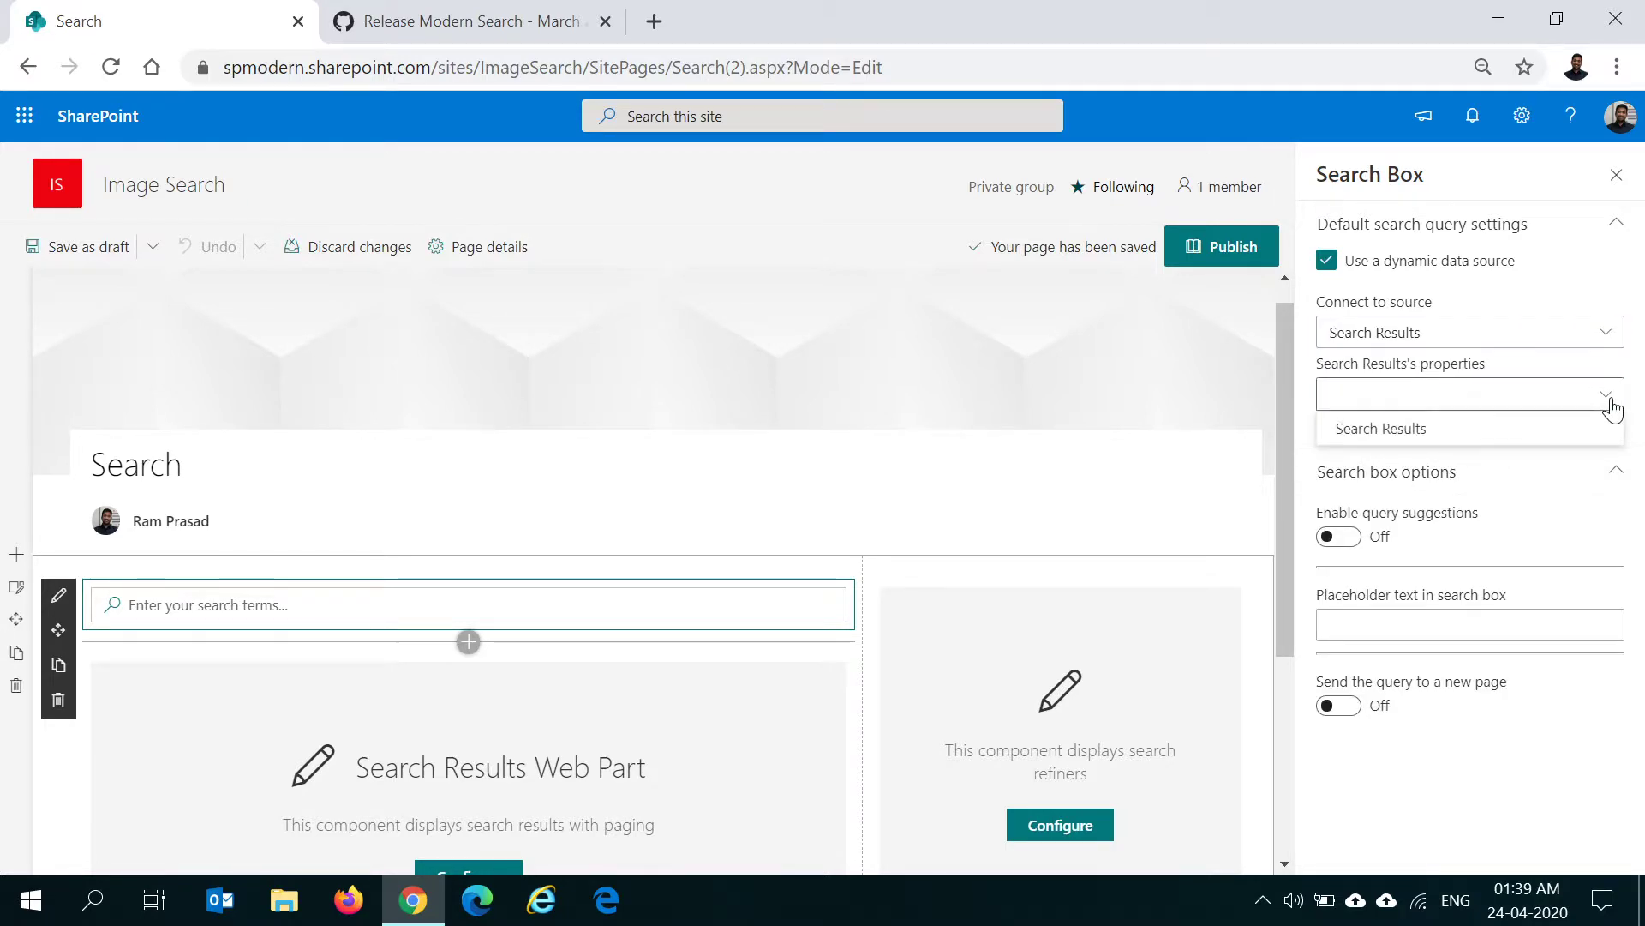
left_click(1606, 403)
left_click(1607, 403)
left_click(1363, 433)
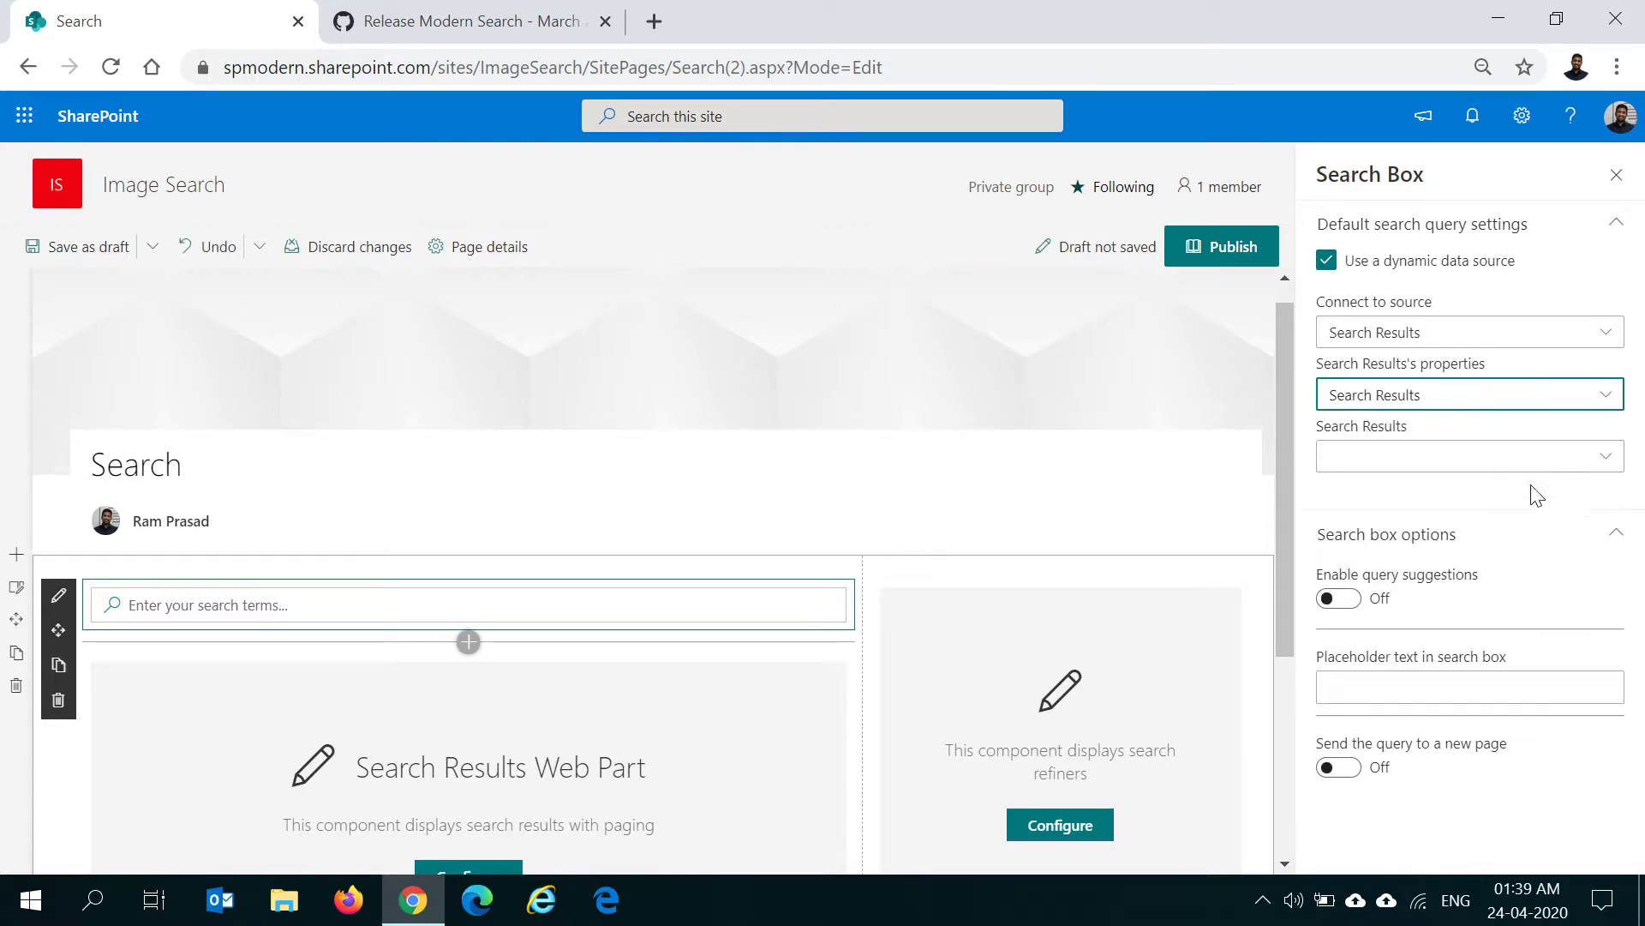
left_click(1585, 467)
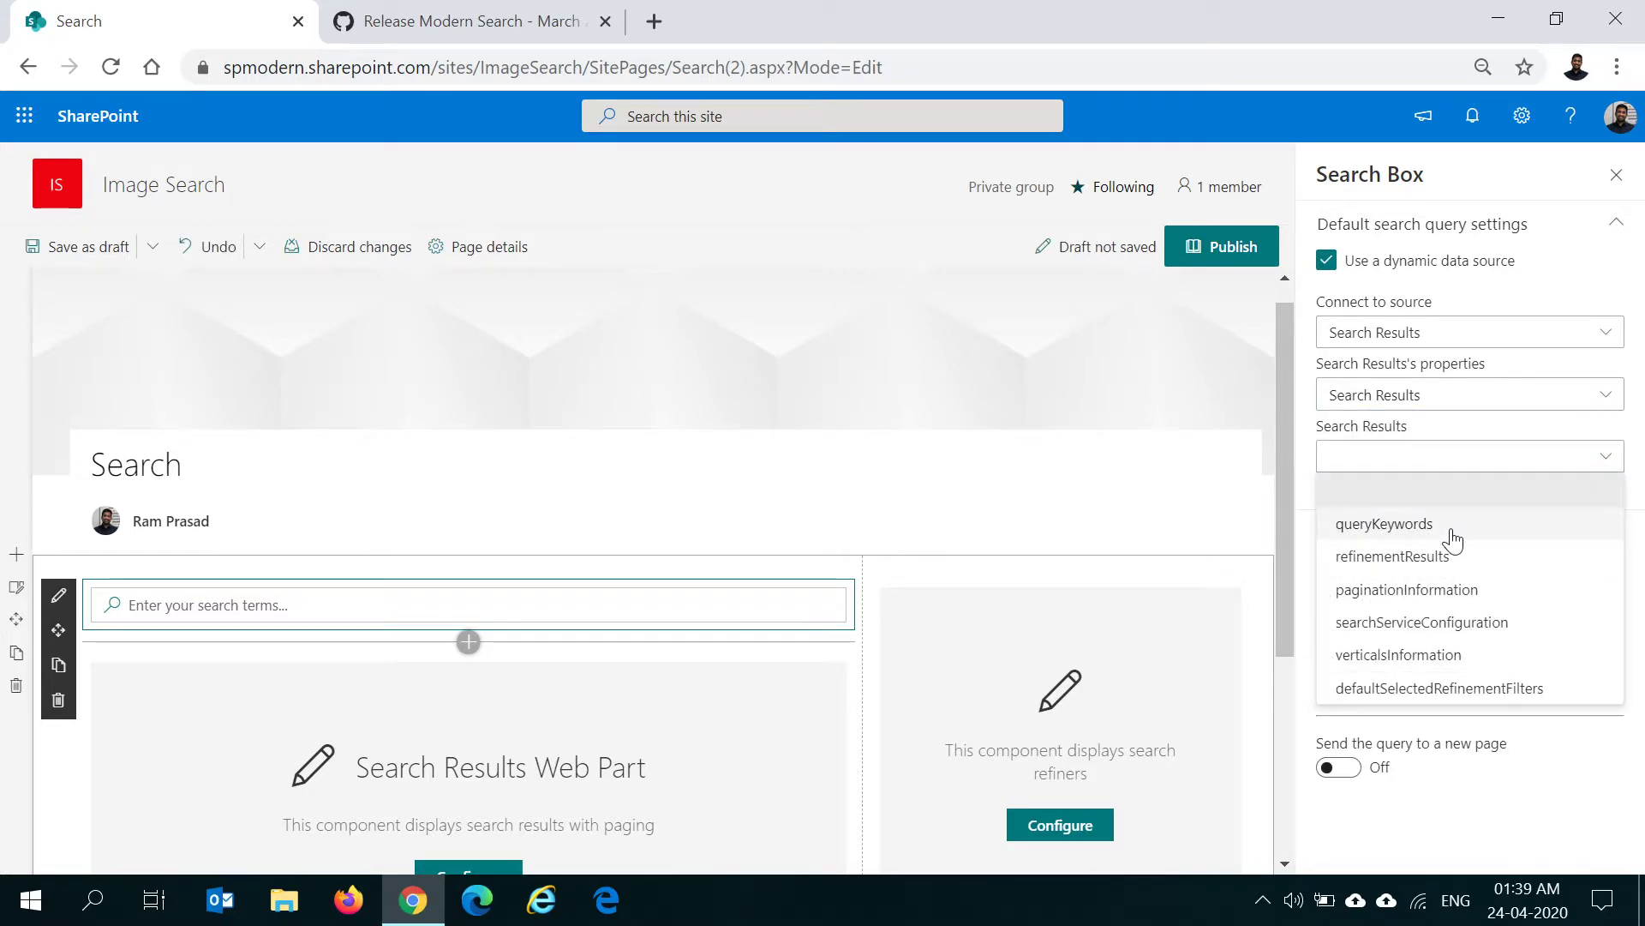
left_click(1525, 811)
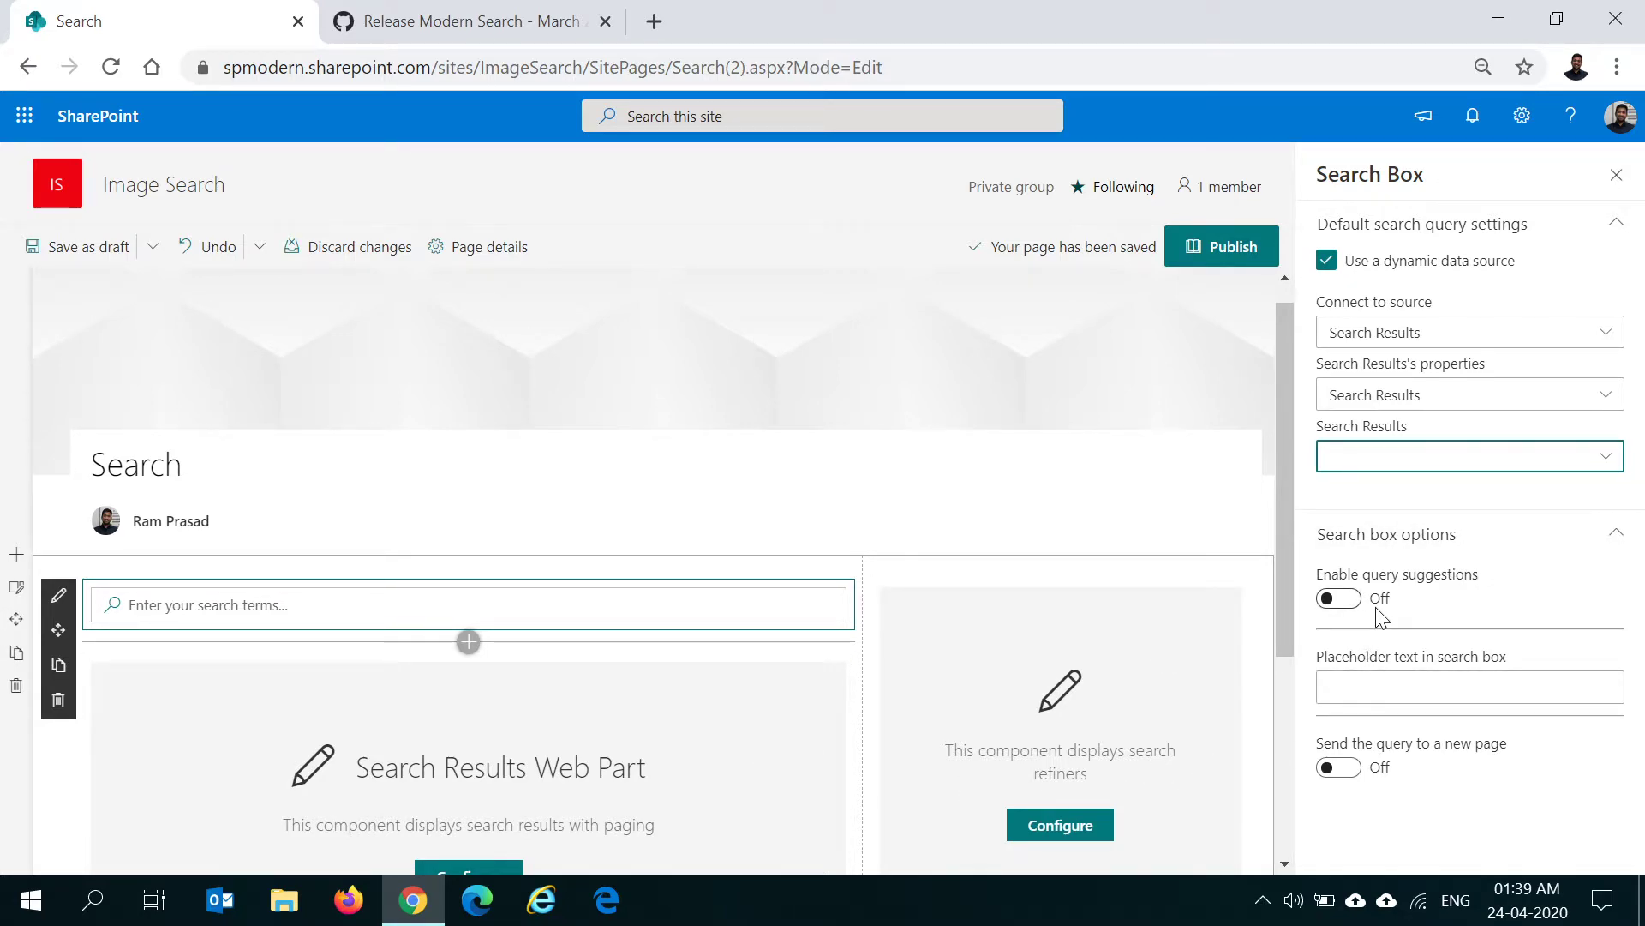
Toggle query suggestions on and back off, and close the Search Box settings
left_click(1339, 600)
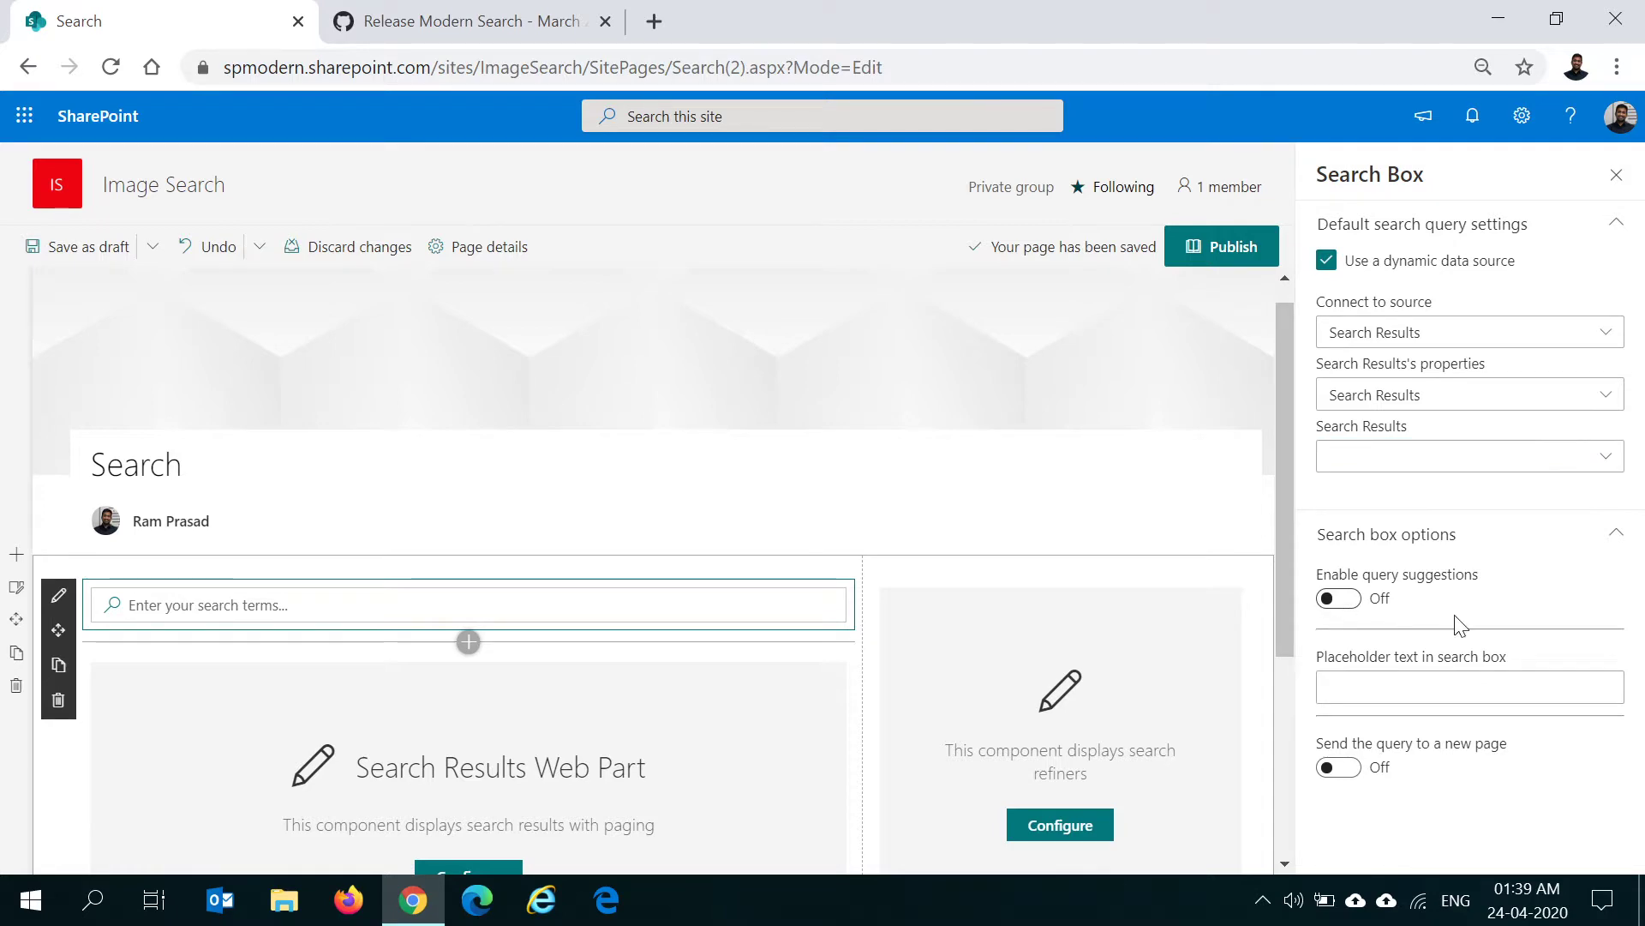
left_click(1352, 604)
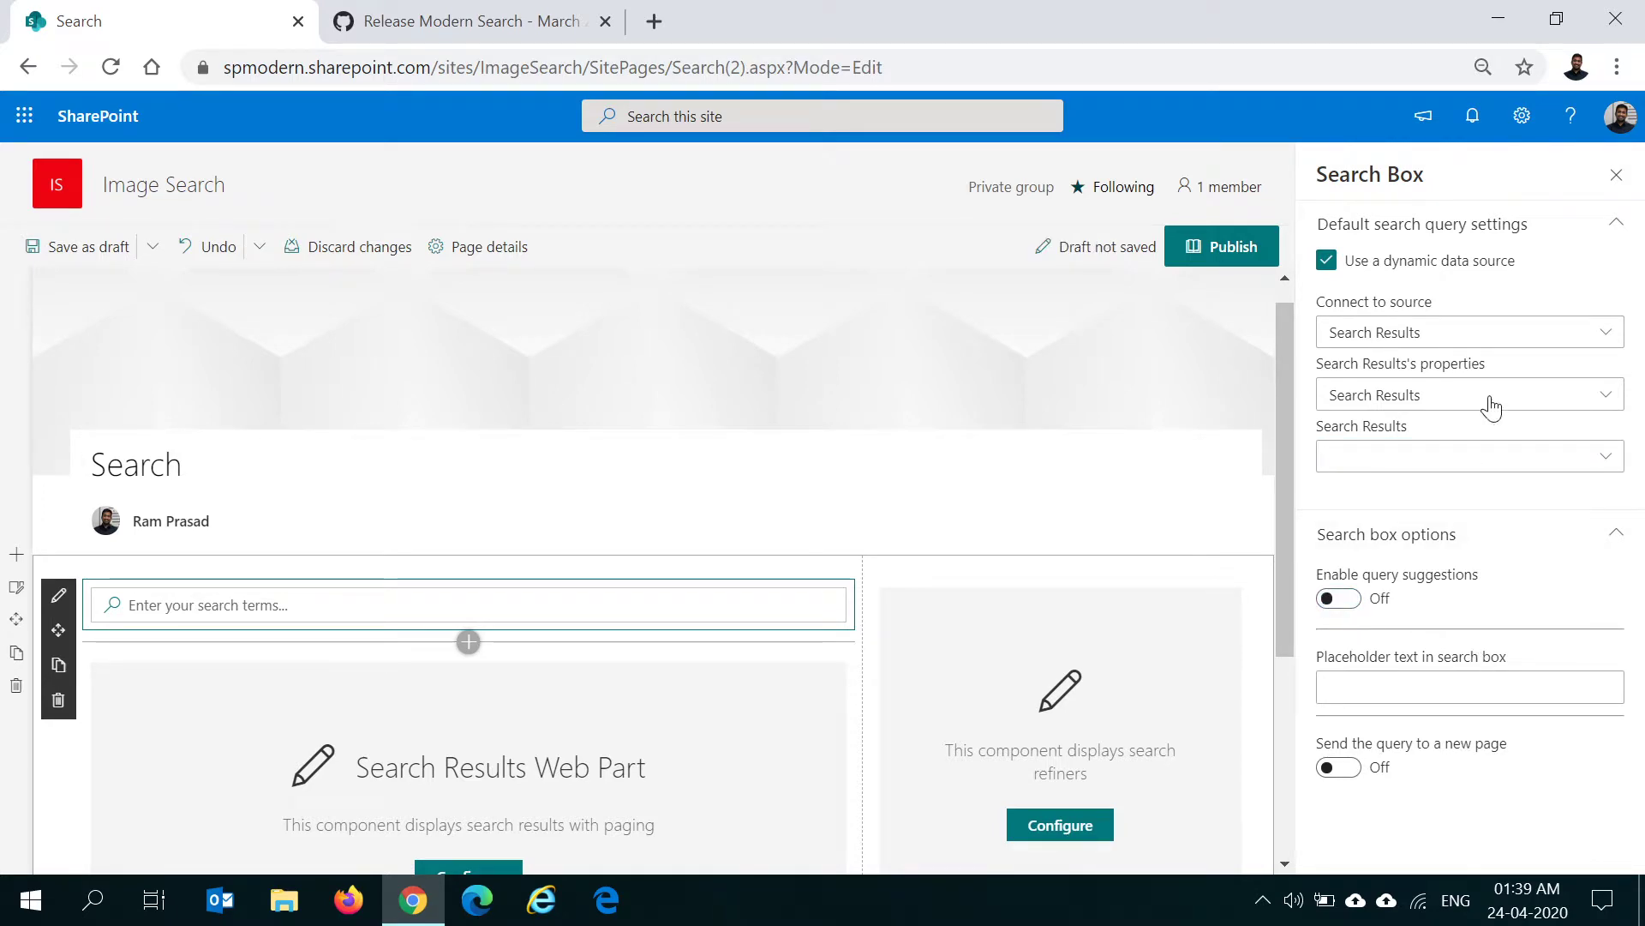
left_click(1617, 175)
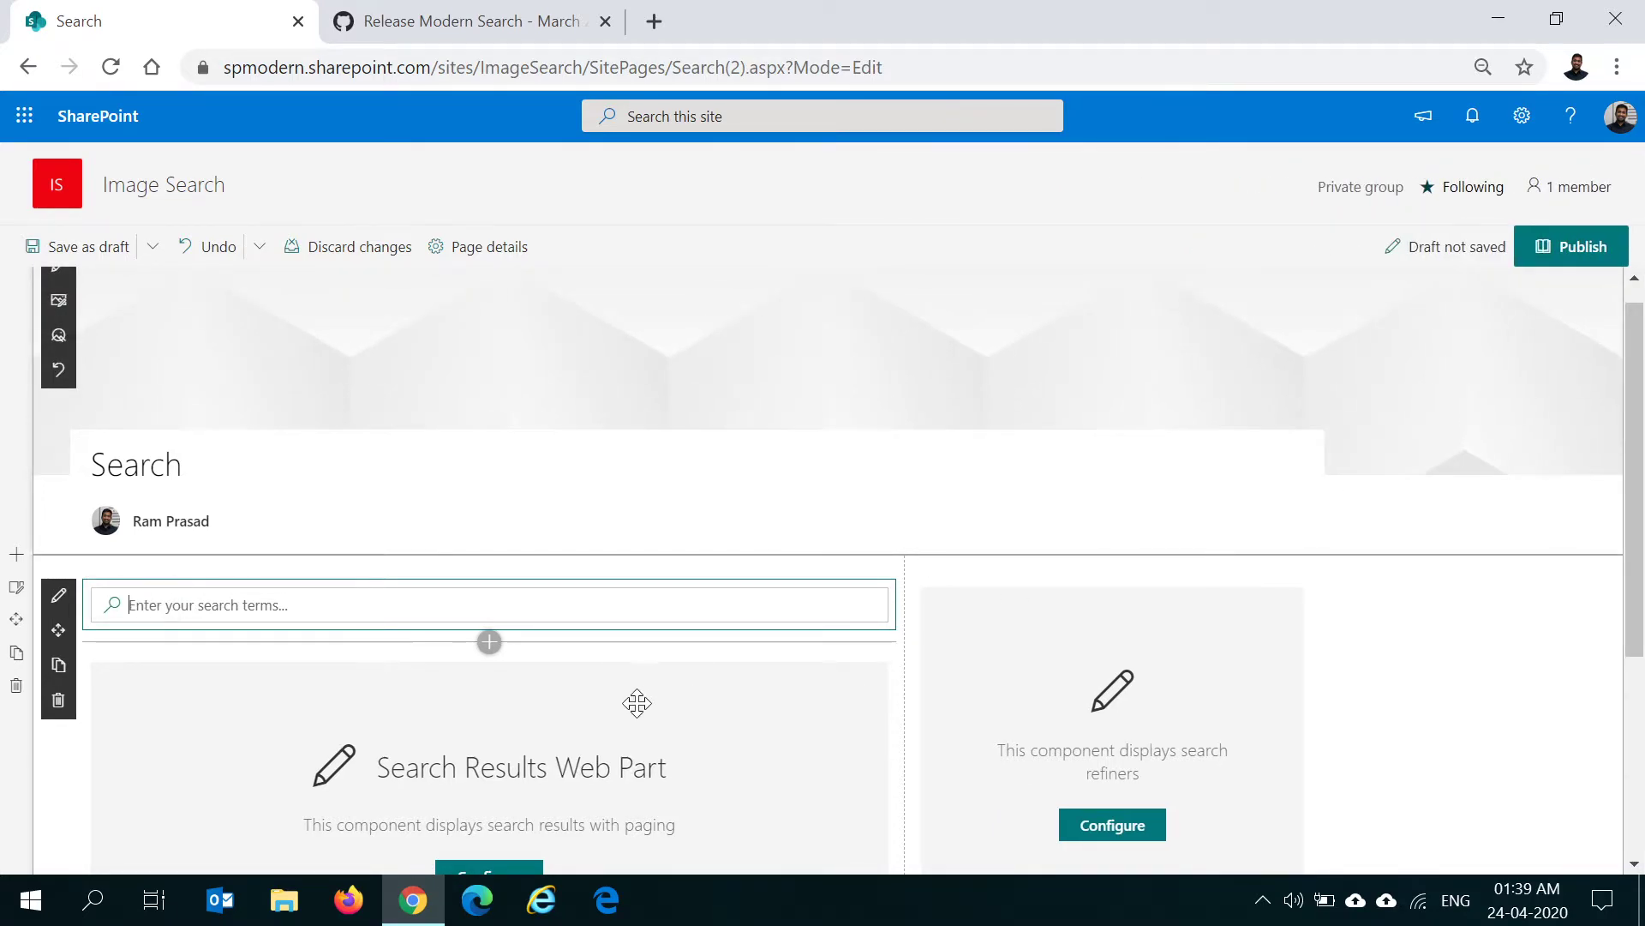
Connect Search Results' query keywords to the Search Box's Search query property and go to the next page
scroll(169, 588, "down", 3)
left_click(58, 413)
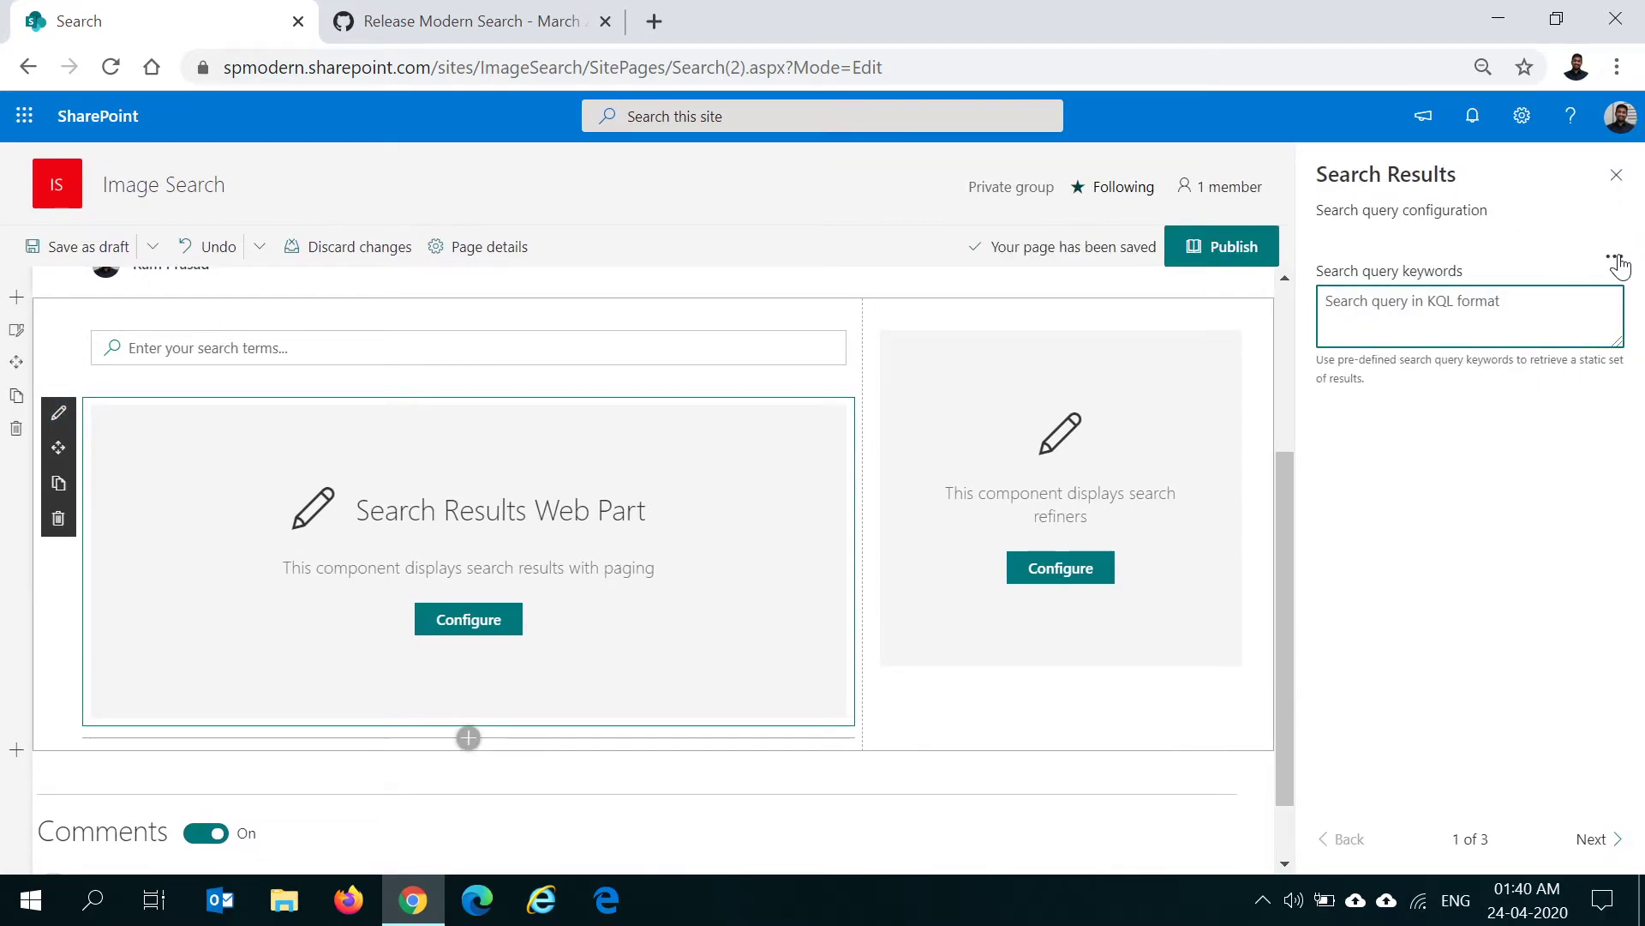
left_click(1615, 257)
left_click(1590, 279)
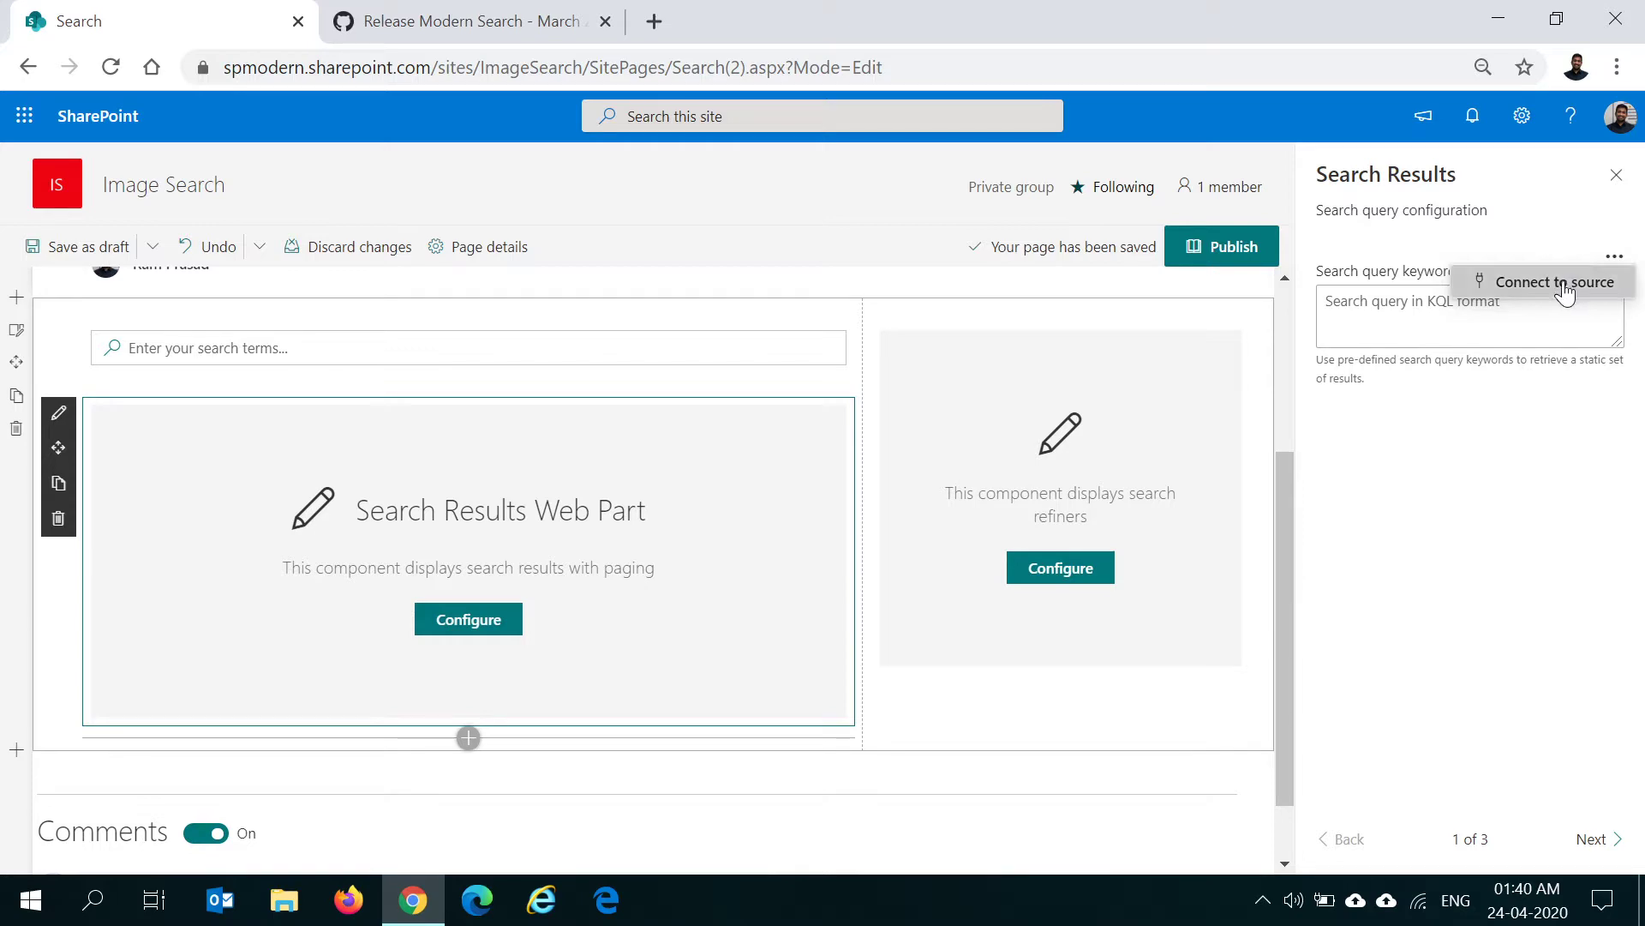
left_click(1464, 319)
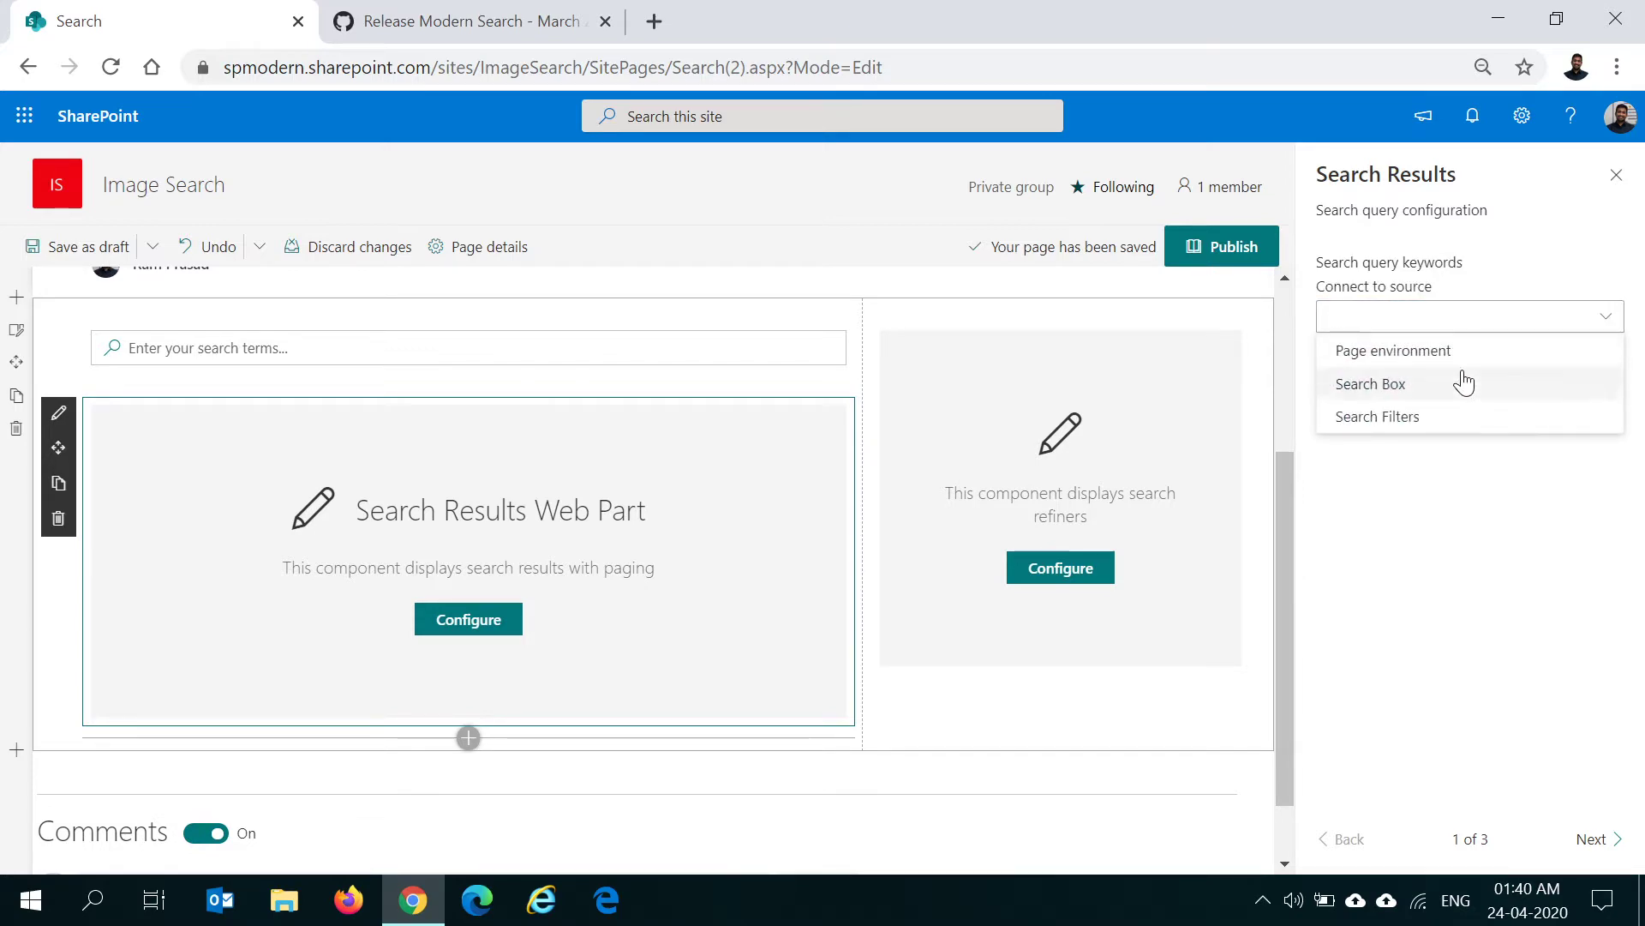
left_click(1404, 387)
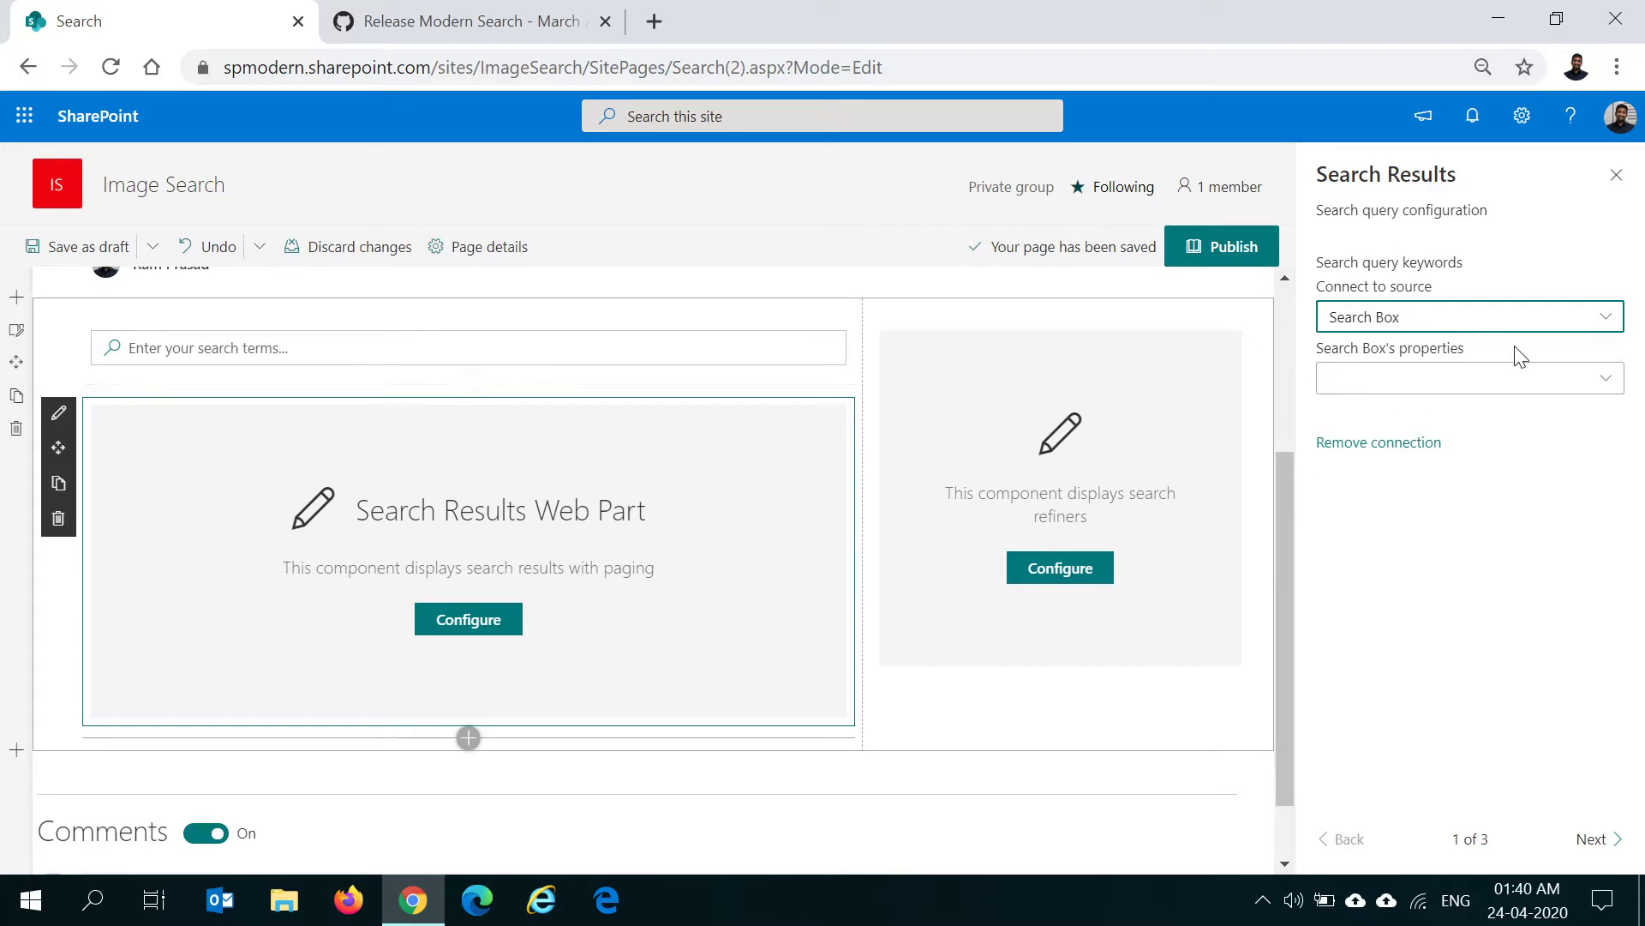
left_click(1605, 377)
left_click(1416, 420)
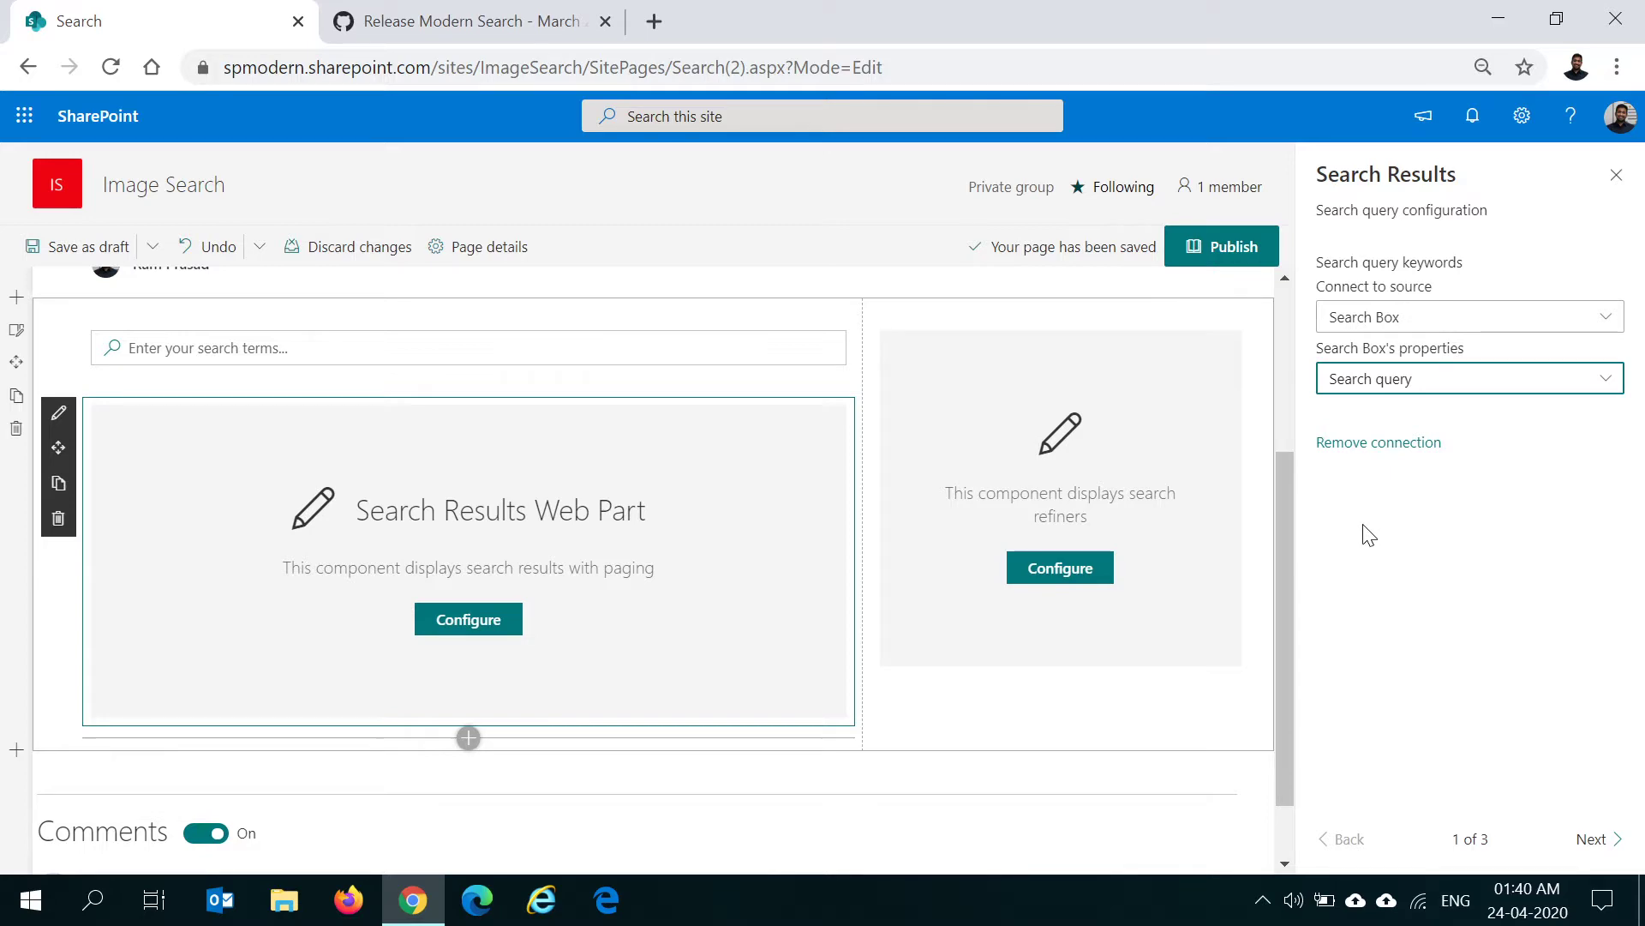
left_click(1600, 839)
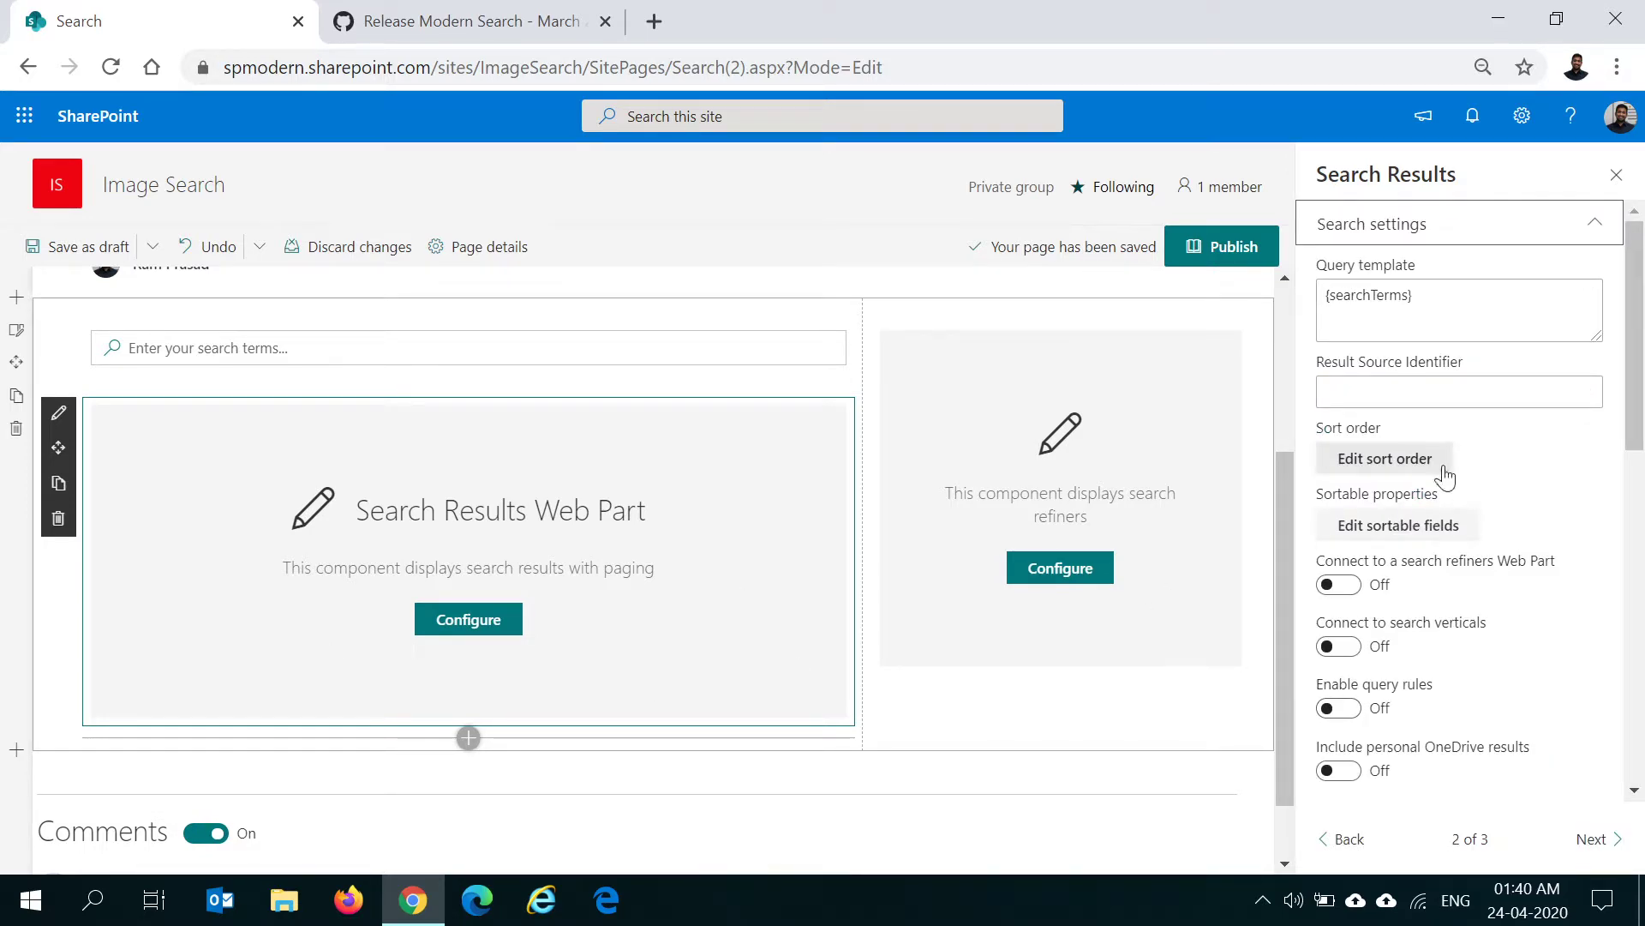
Link Search Results to the Search Filters refiners web part, leaving the search verticals connection off
left_click(1457, 392)
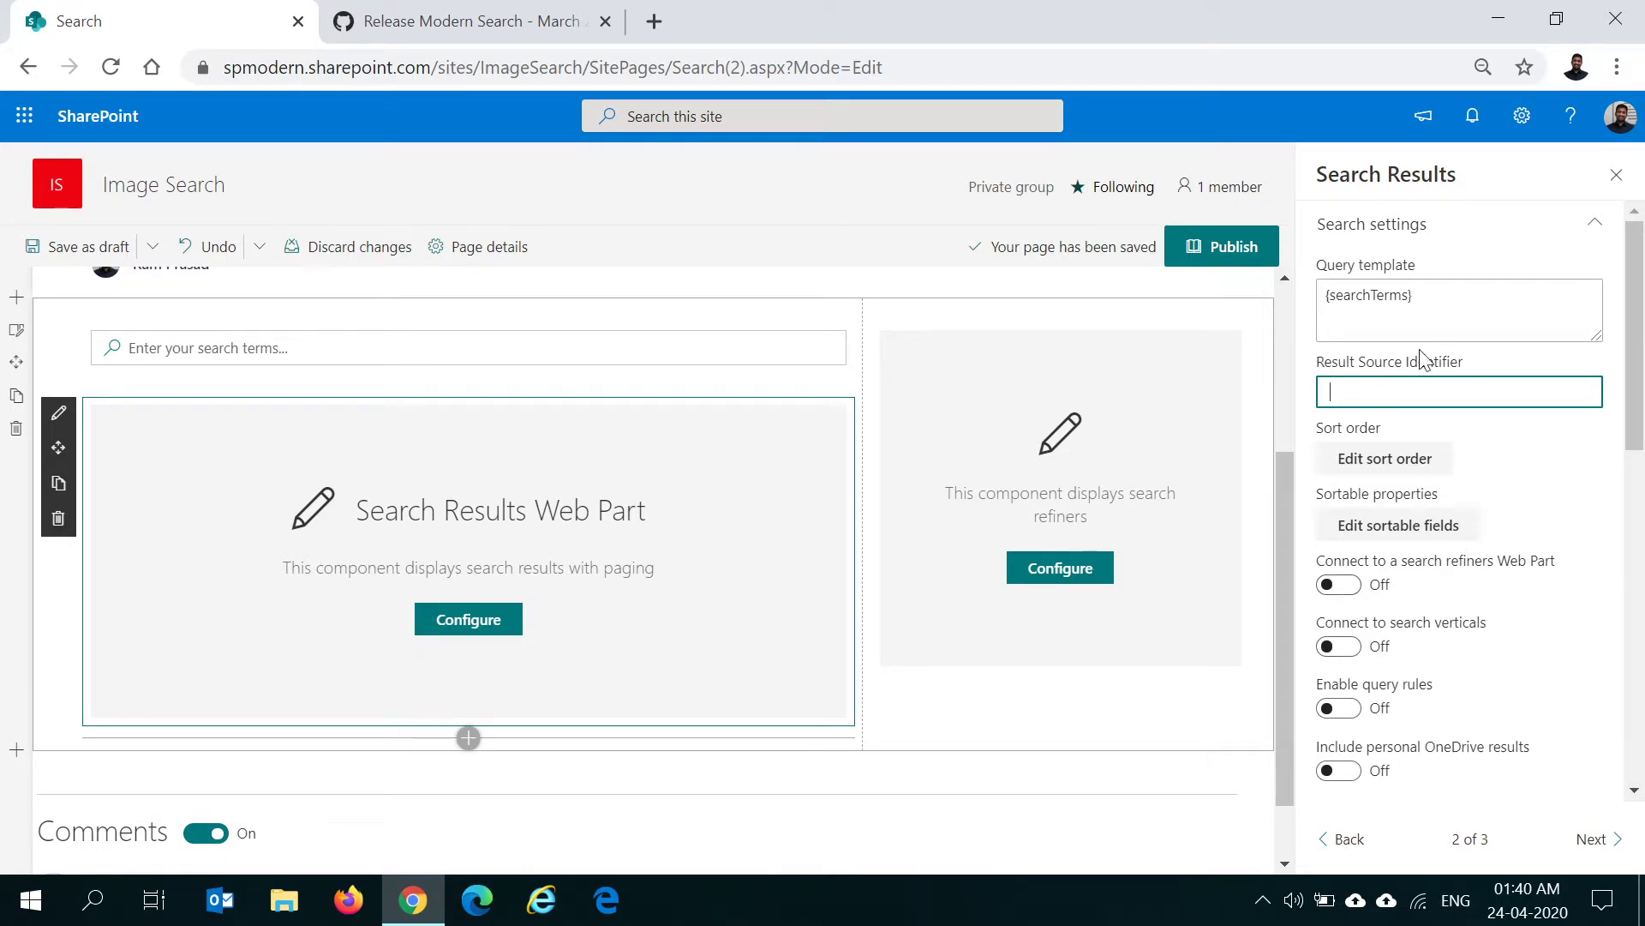
left_click(1429, 324)
scroll(1500, 618, "down", 2)
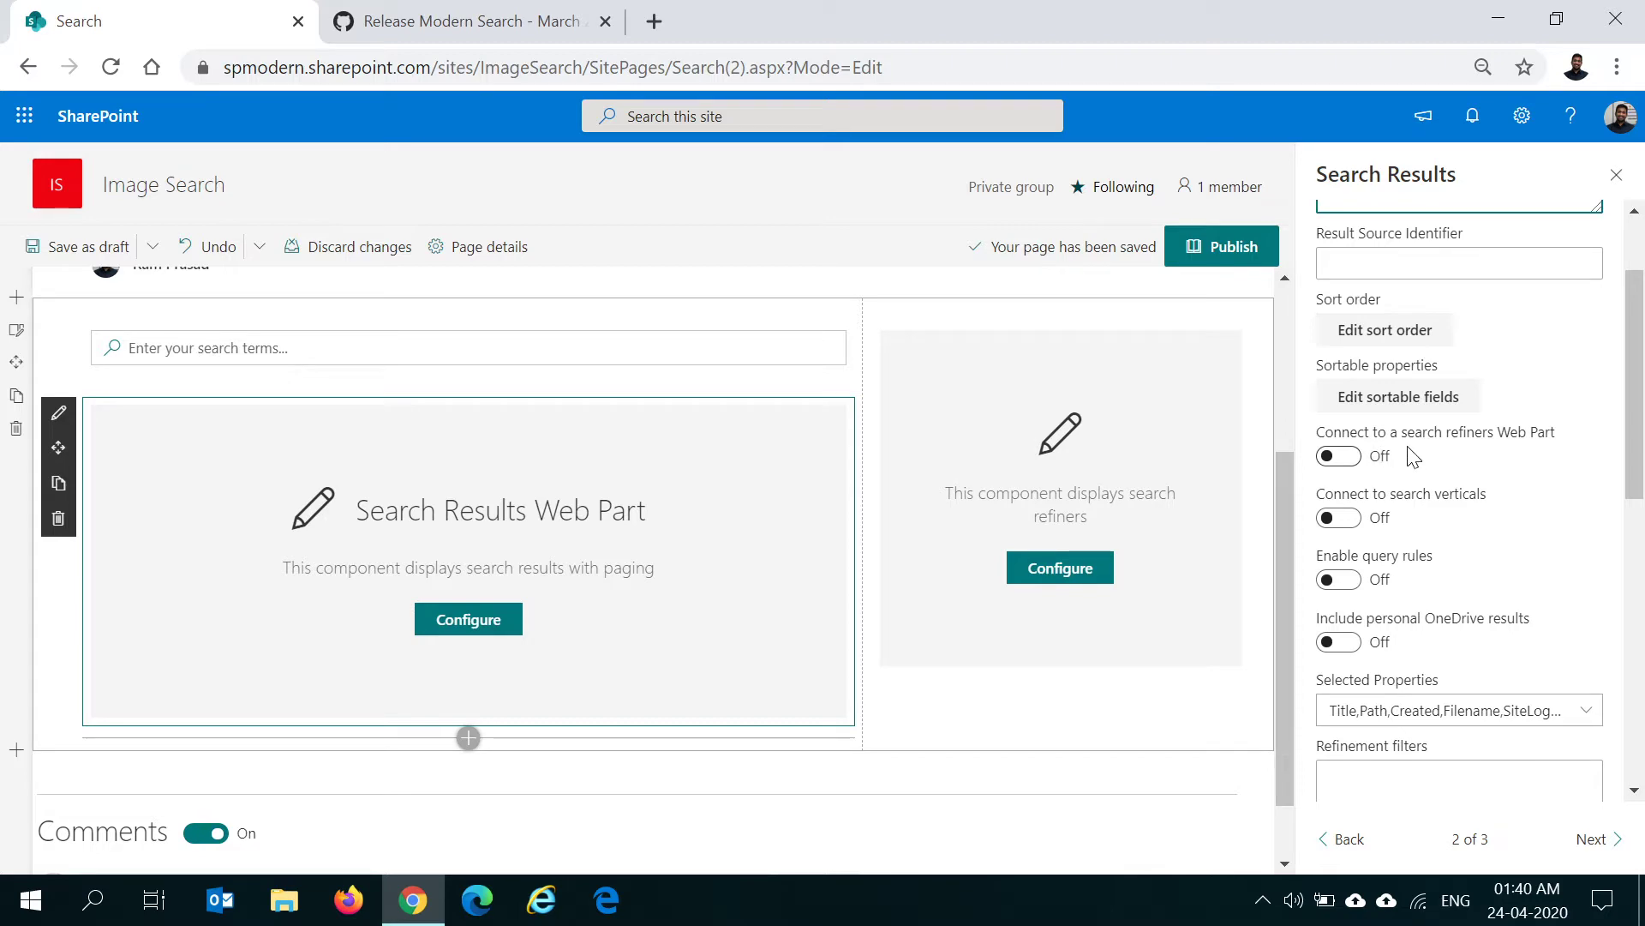
left_click(1333, 456)
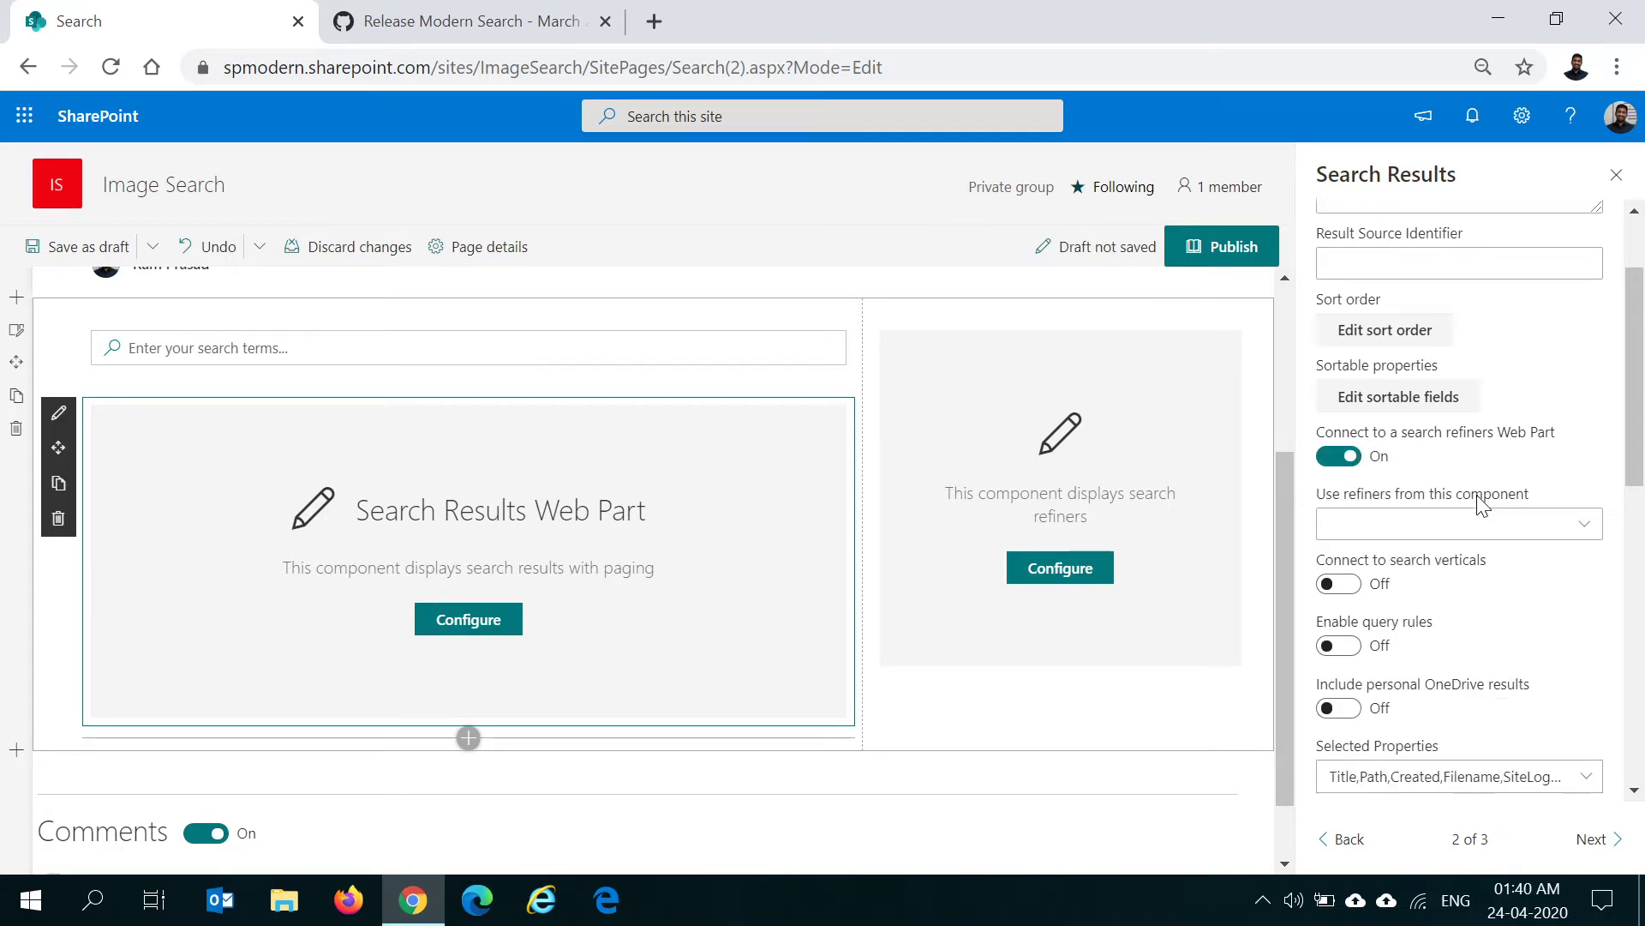
left_click(1586, 540)
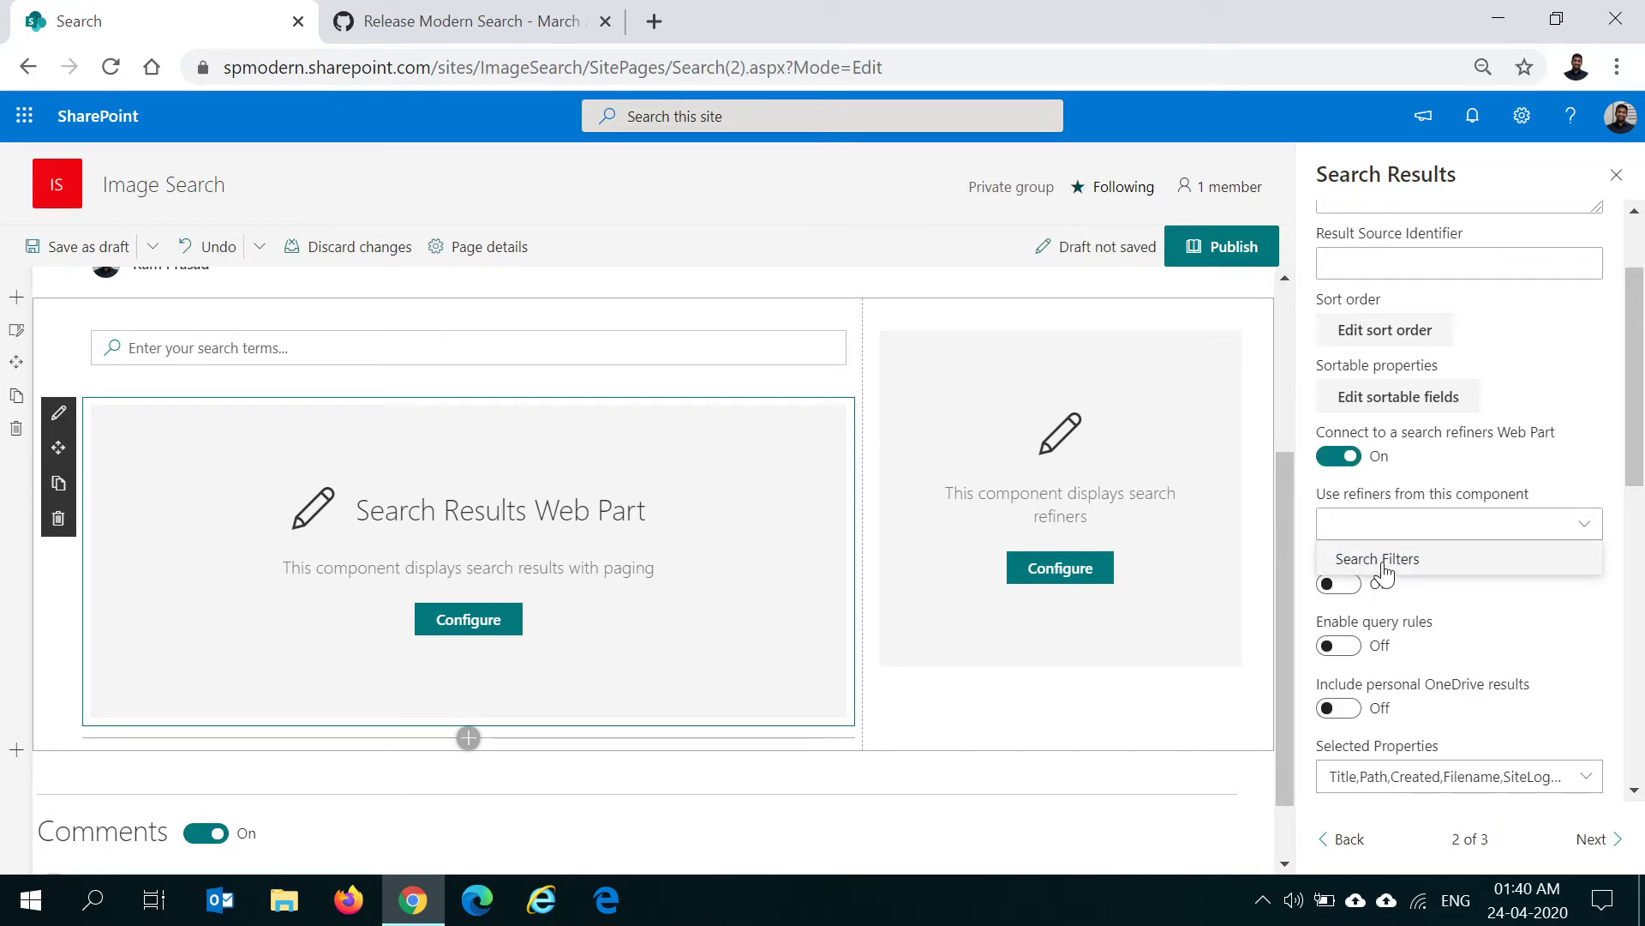
left_click(1380, 568)
left_click(1342, 585)
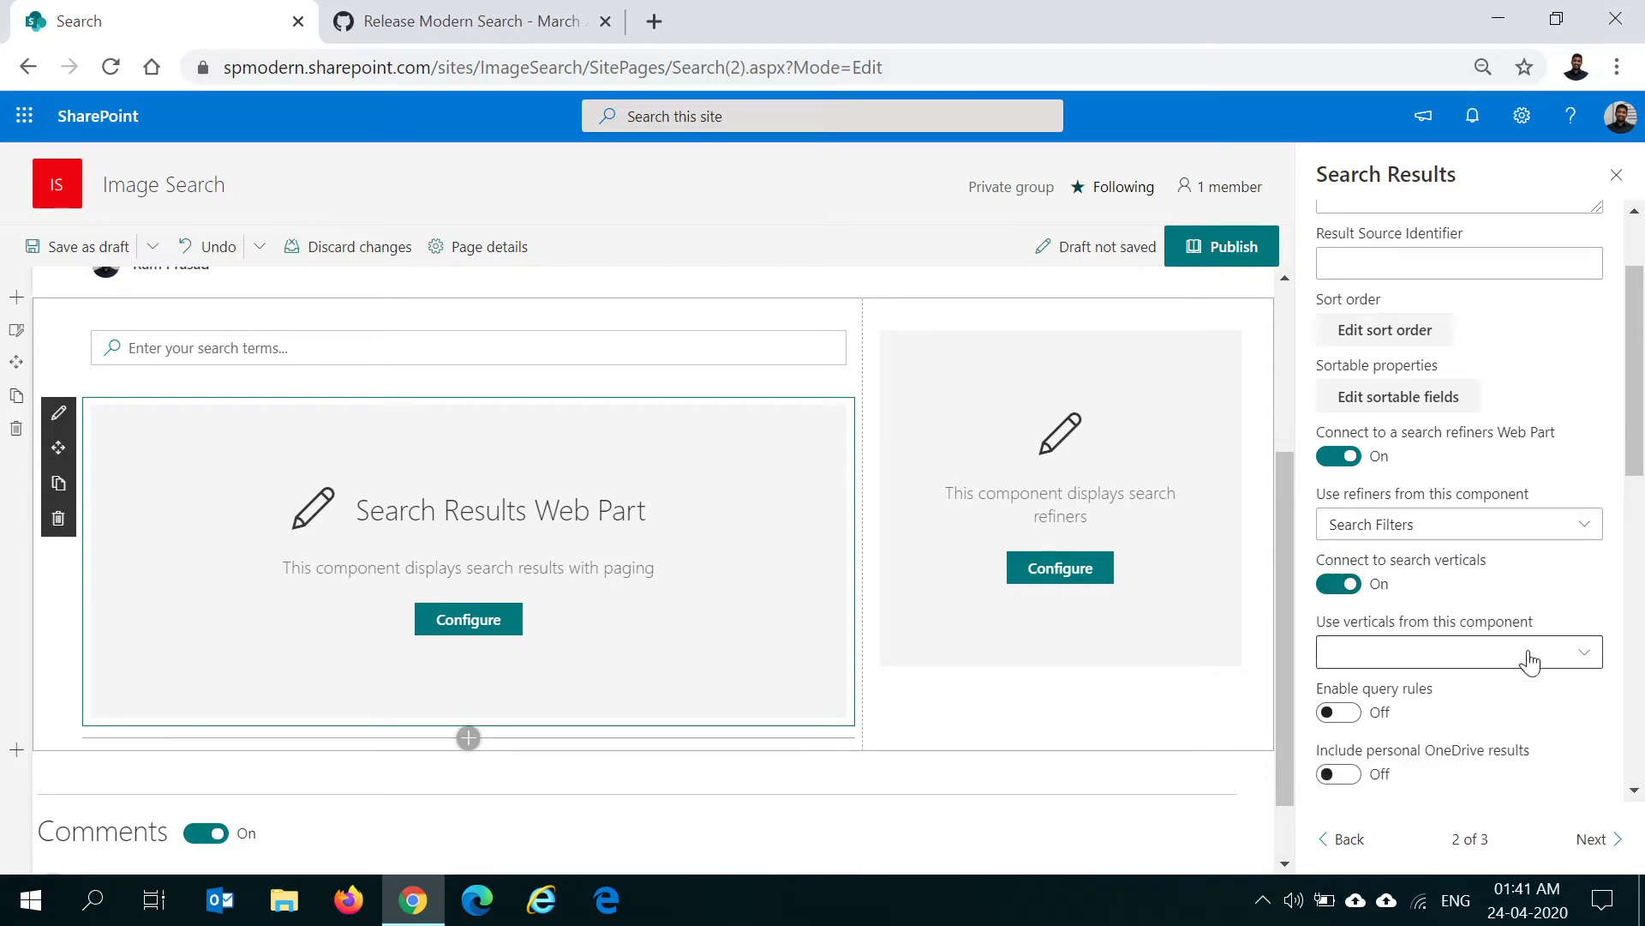
left_click(1580, 661)
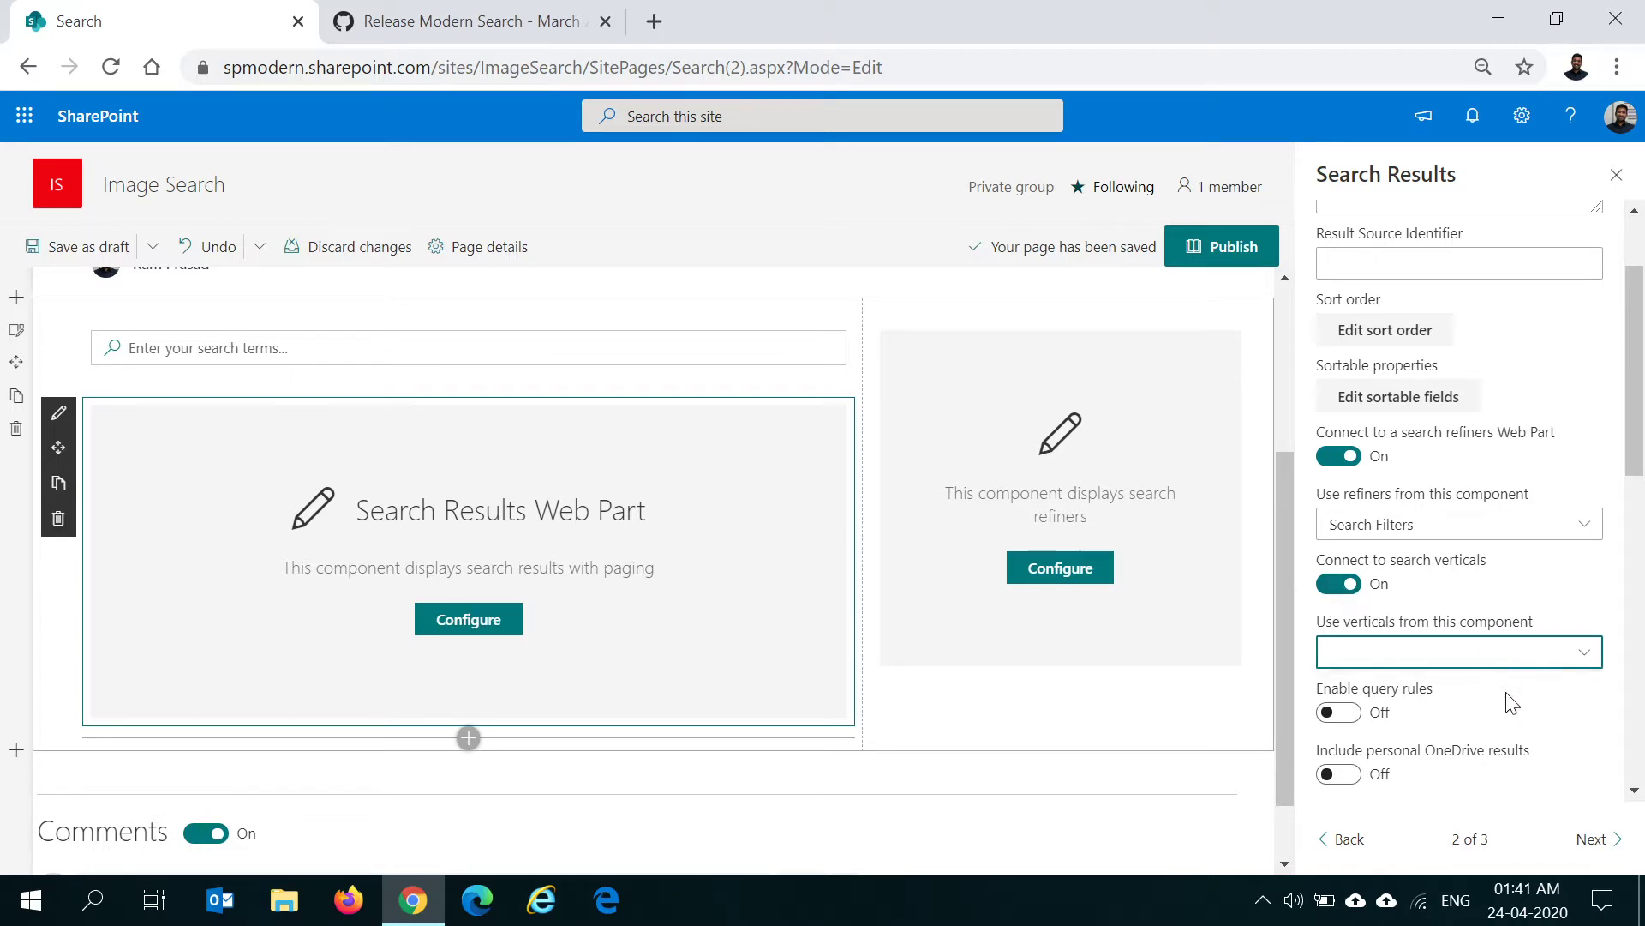
left_click(1351, 586)
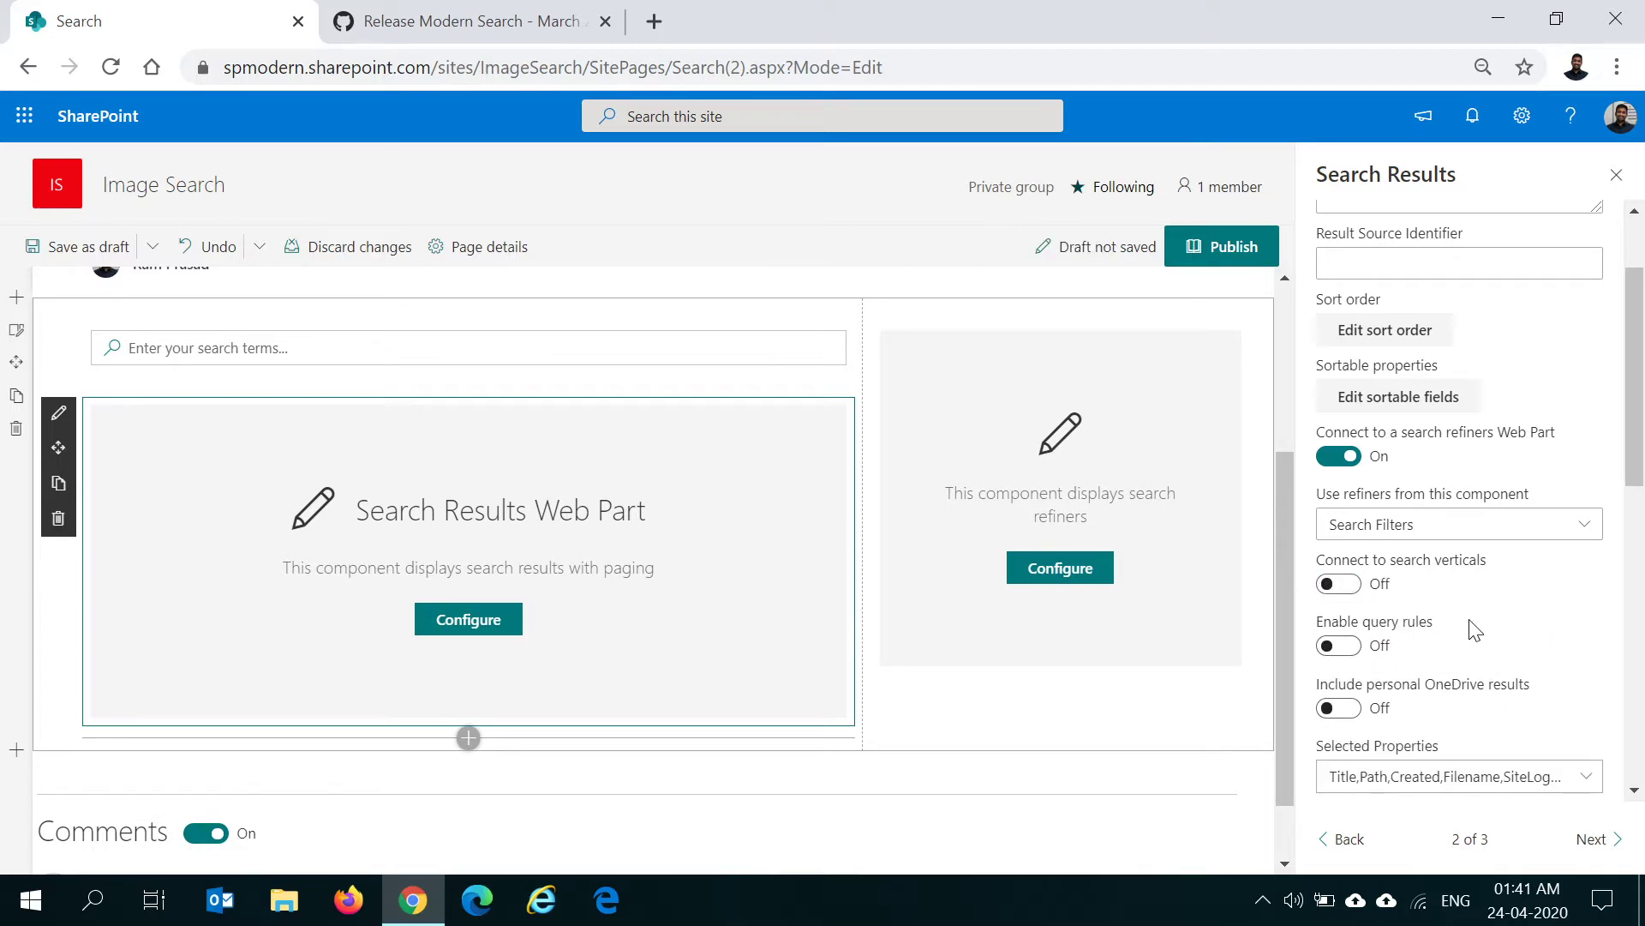
scroll(1504, 666, "down", 2)
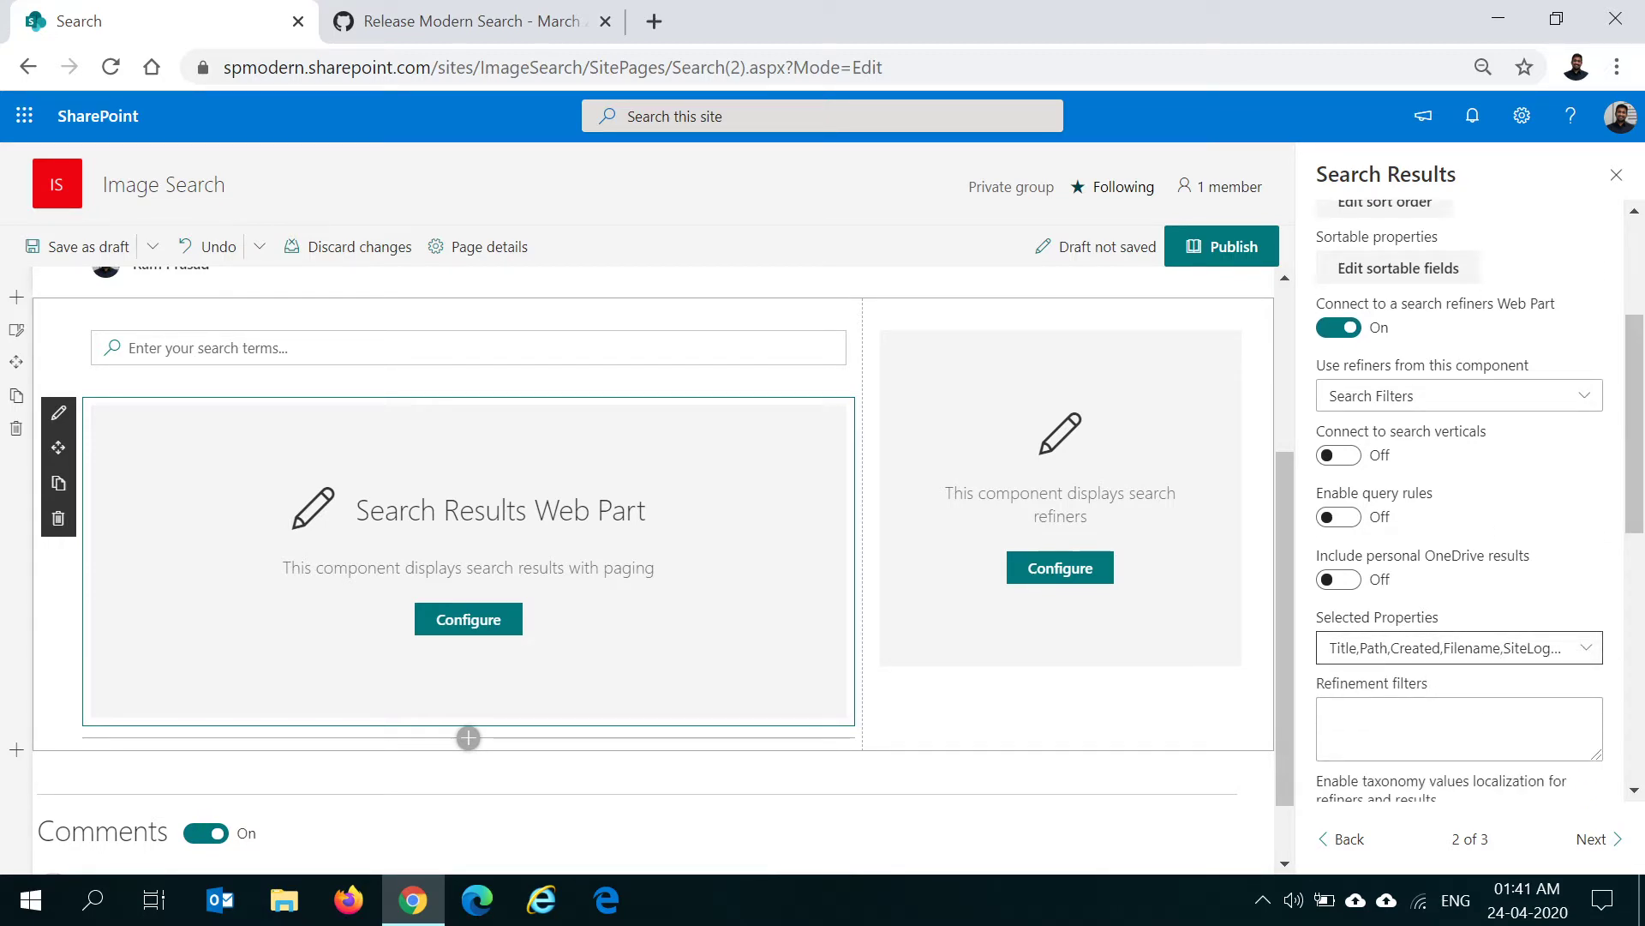
Add ISXCaptionOWSTEXT, ISXColorOWSCHCM, ISXIsBW, ISXIsClipArt, ISXTagsOWSCHCM and ISXIsLineDrawing to the selected properties
left_click(1586, 649)
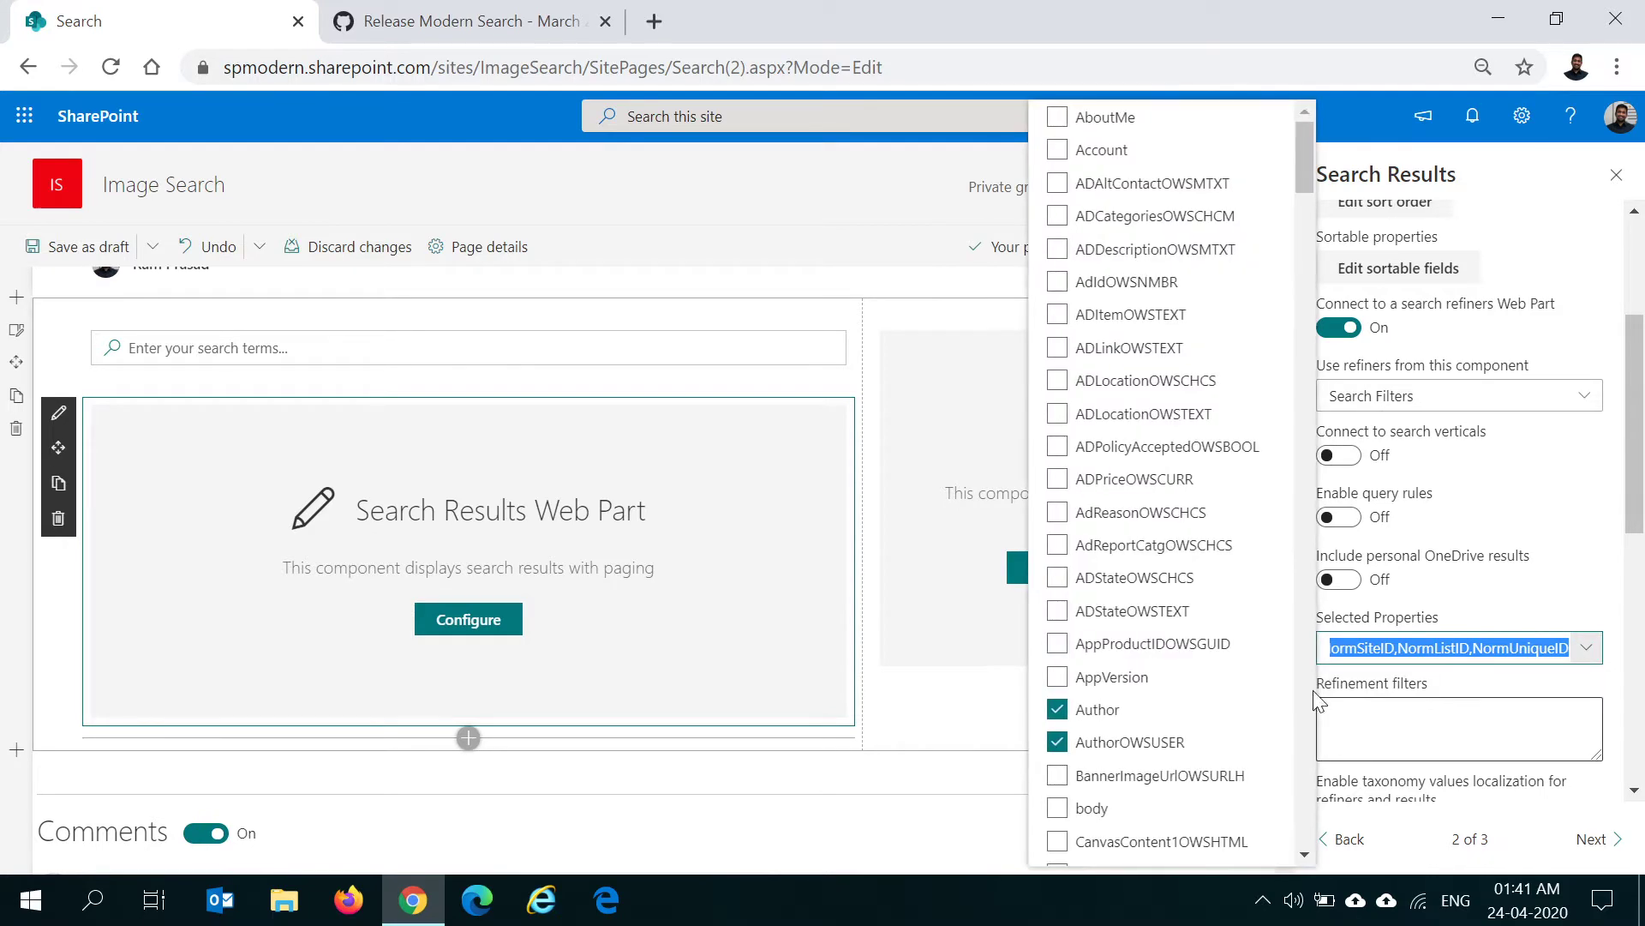
scroll(1140, 634, "down", 10)
scroll(1157, 635, "down", 15)
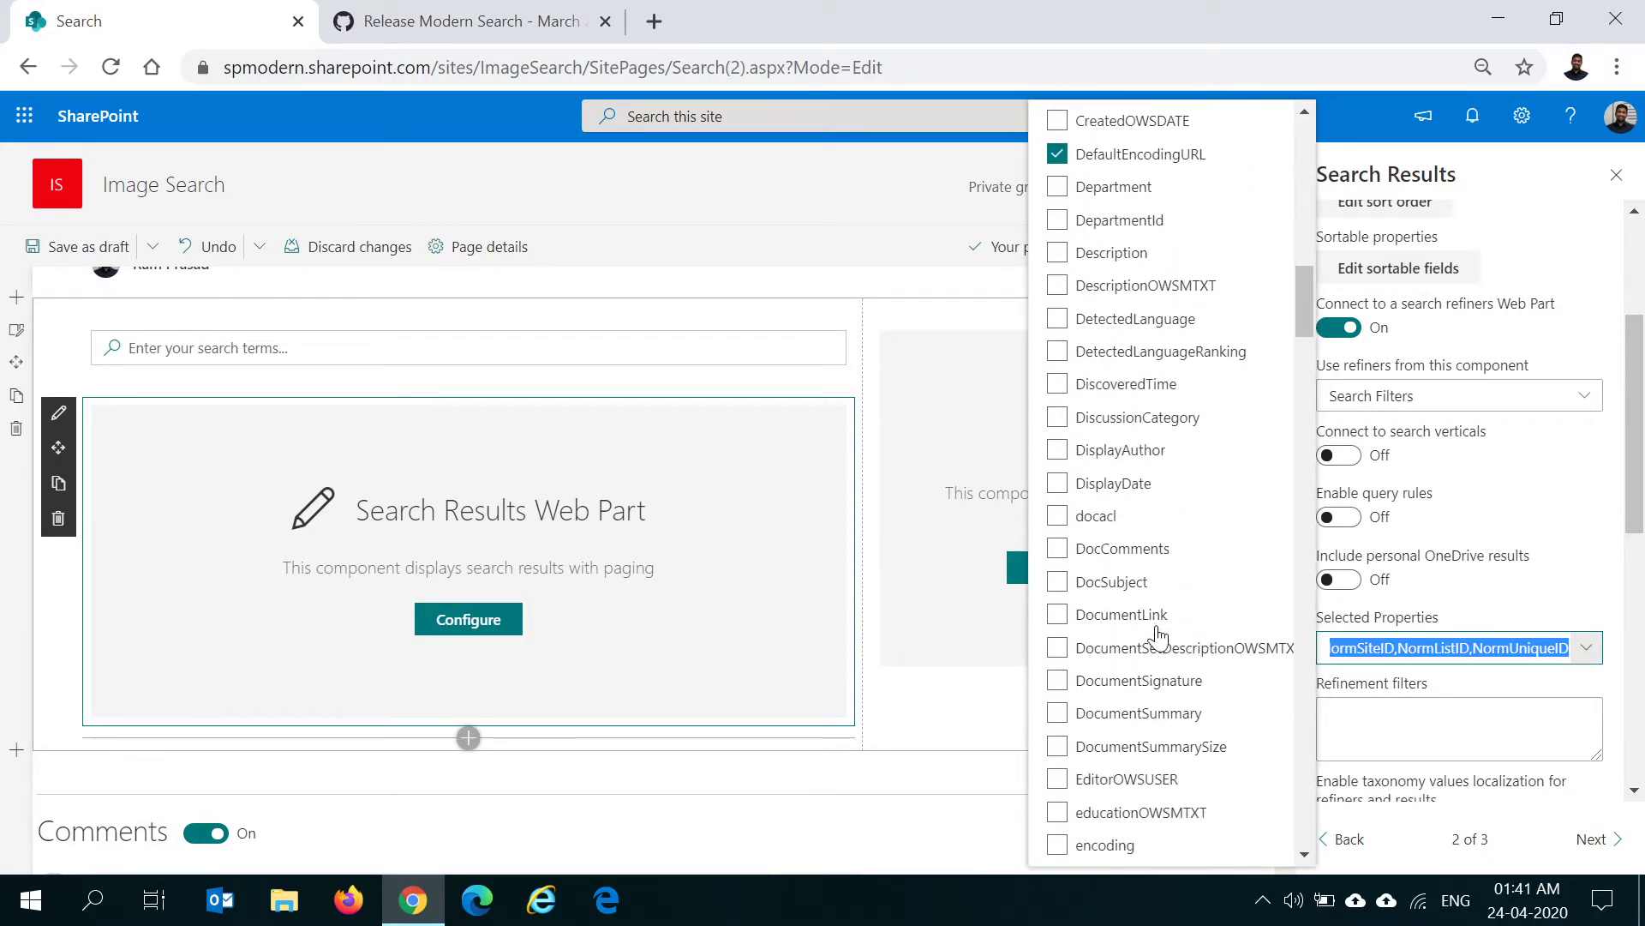
scroll(1157, 634, "down", 10)
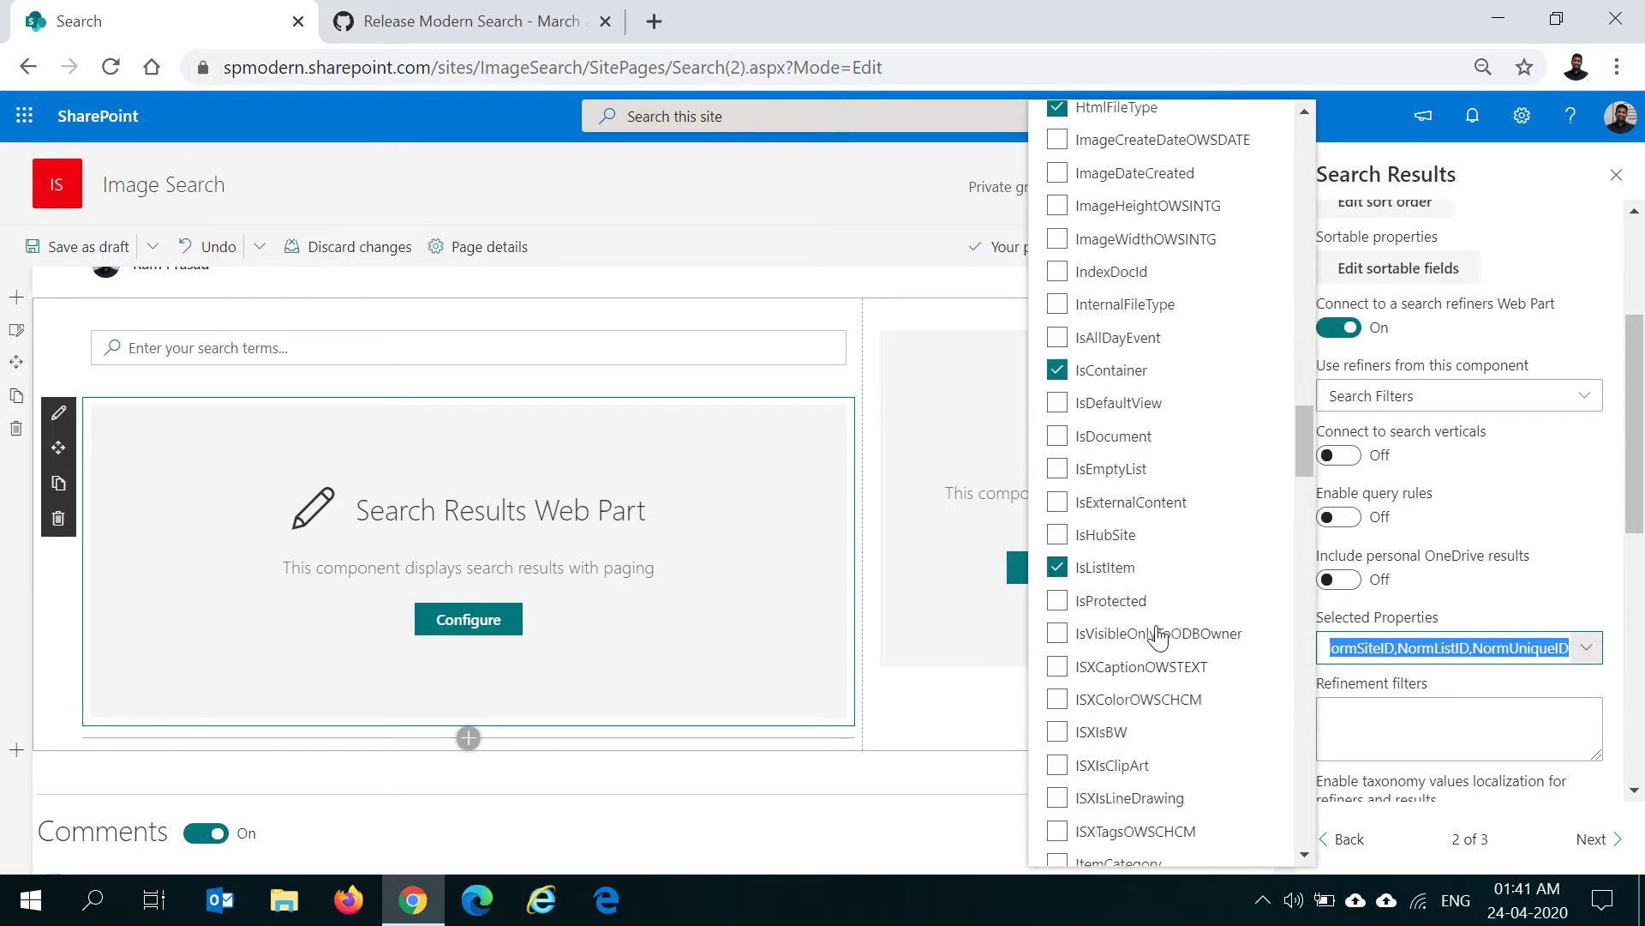
scroll(1165, 677, "down", 2)
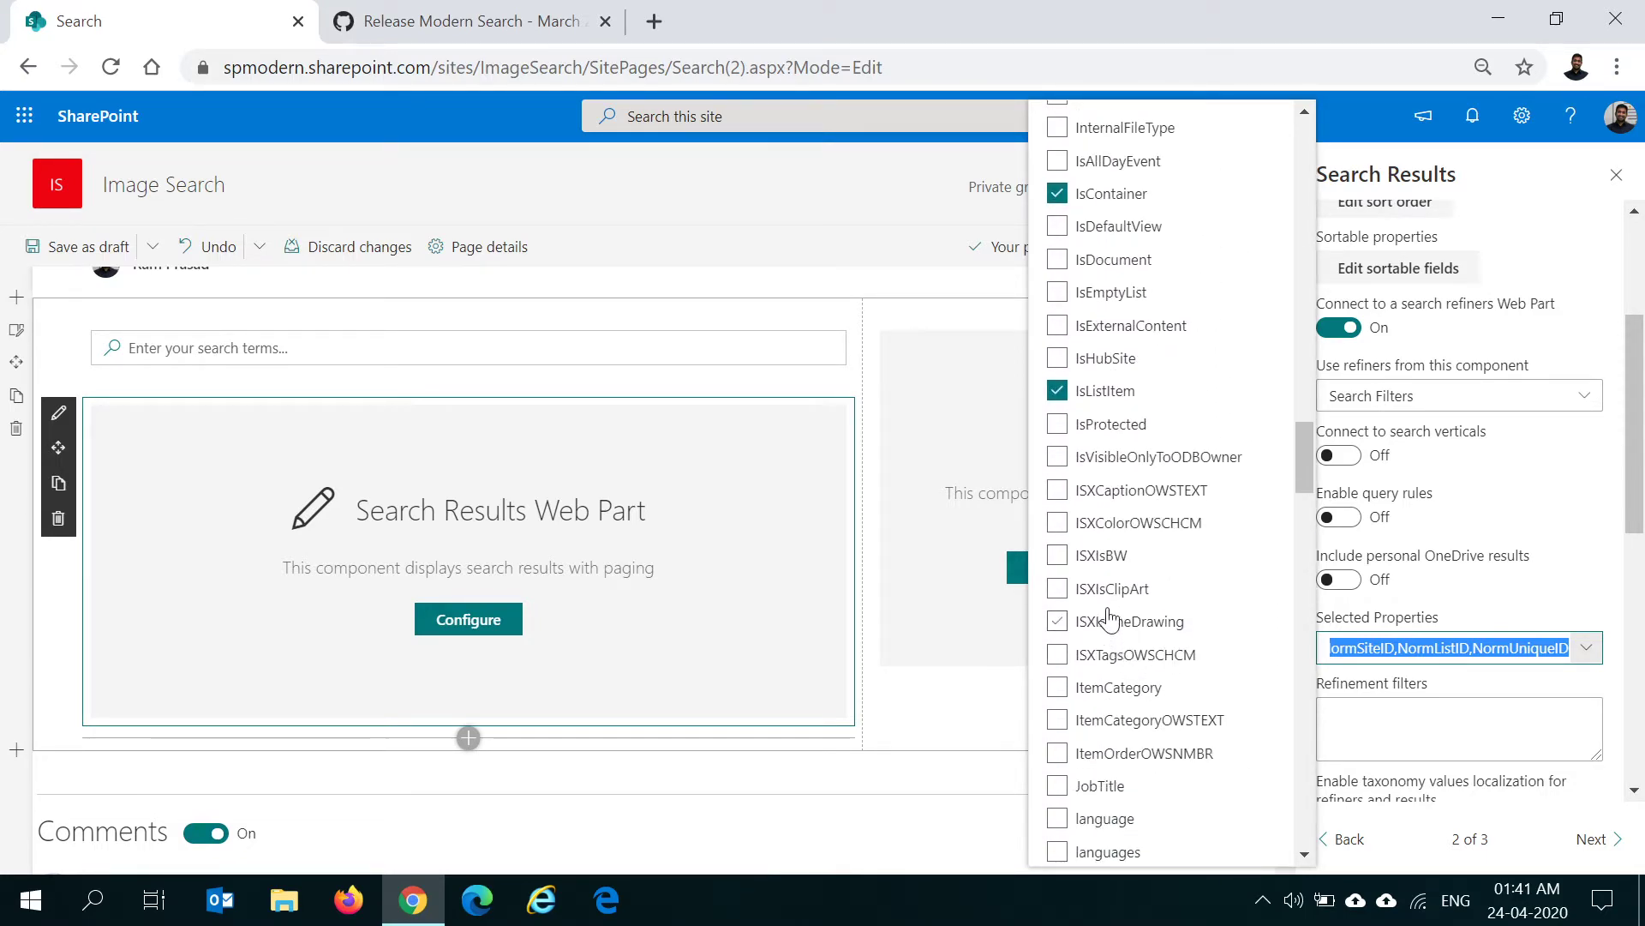
left_click(1061, 491)
left_click(1061, 523)
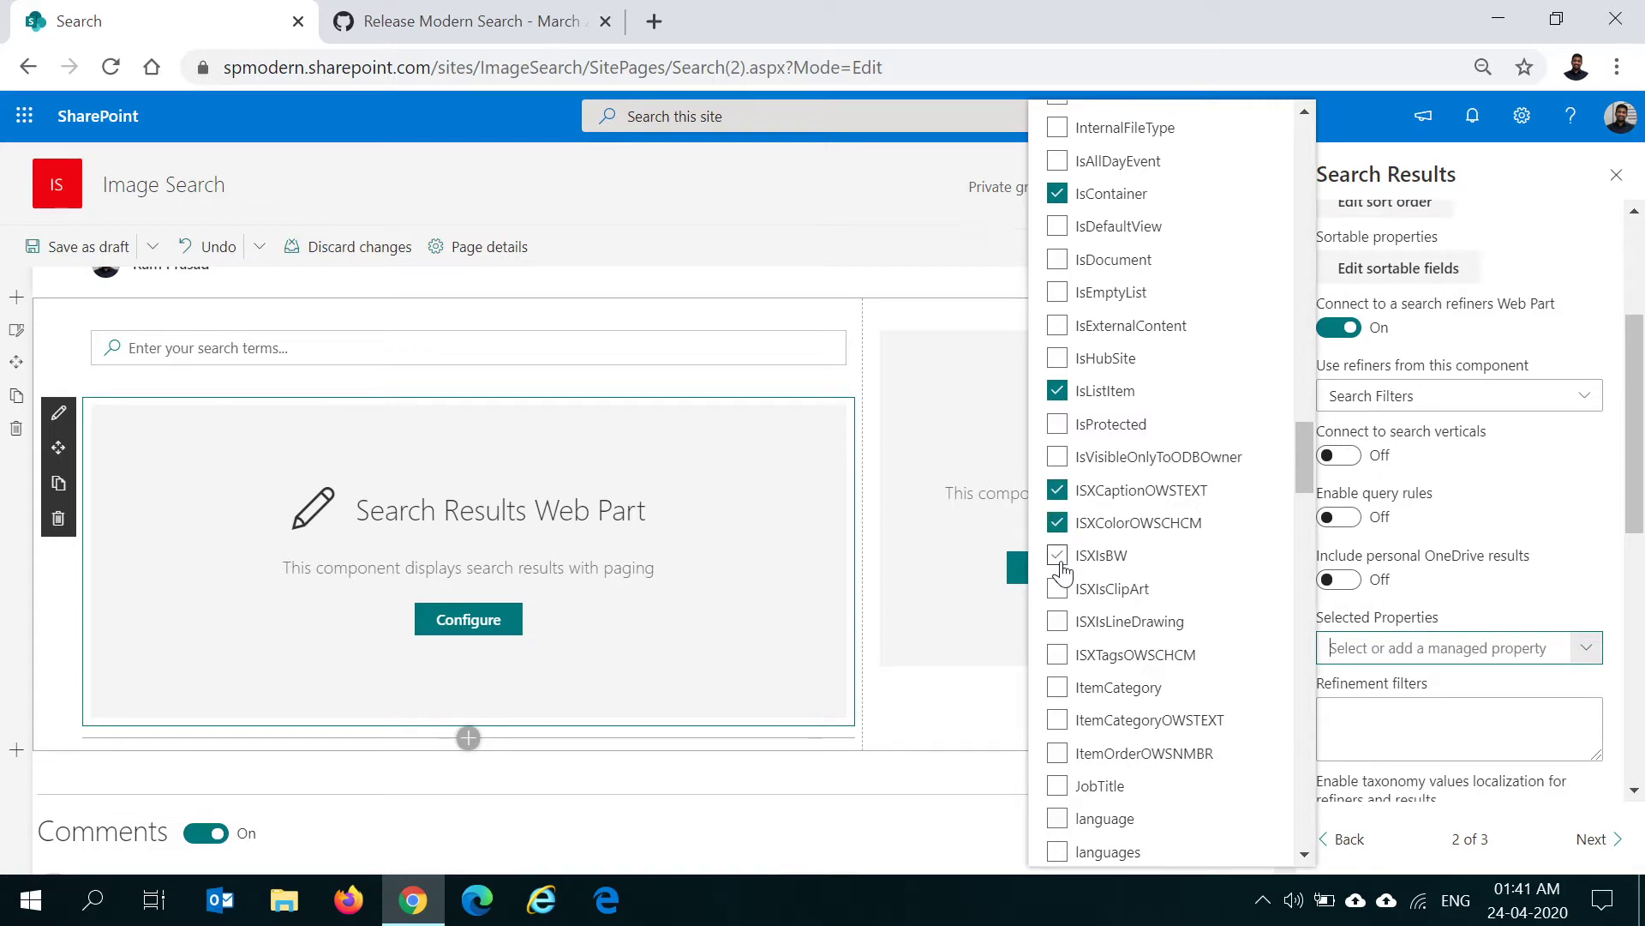
left_click(1061, 556)
left_click(1061, 589)
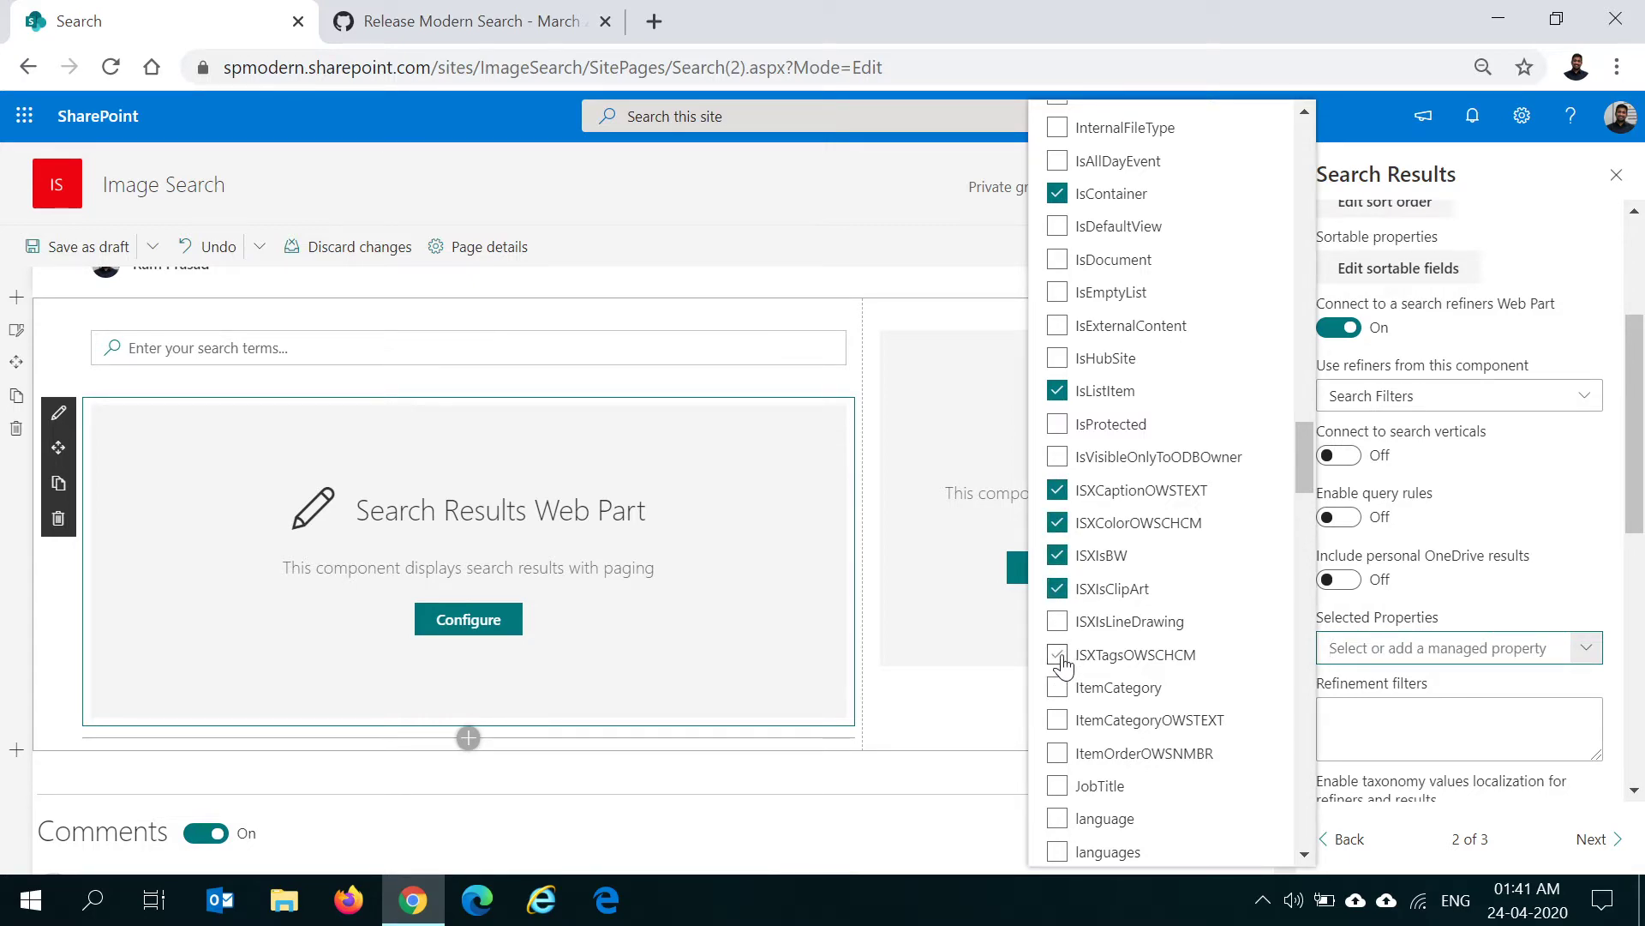
left_click(1059, 655)
left_click(1061, 623)
left_click(1543, 698)
Set 9 items per page and move to the layout settings page with template options
scroll(1539, 696, "down", 2)
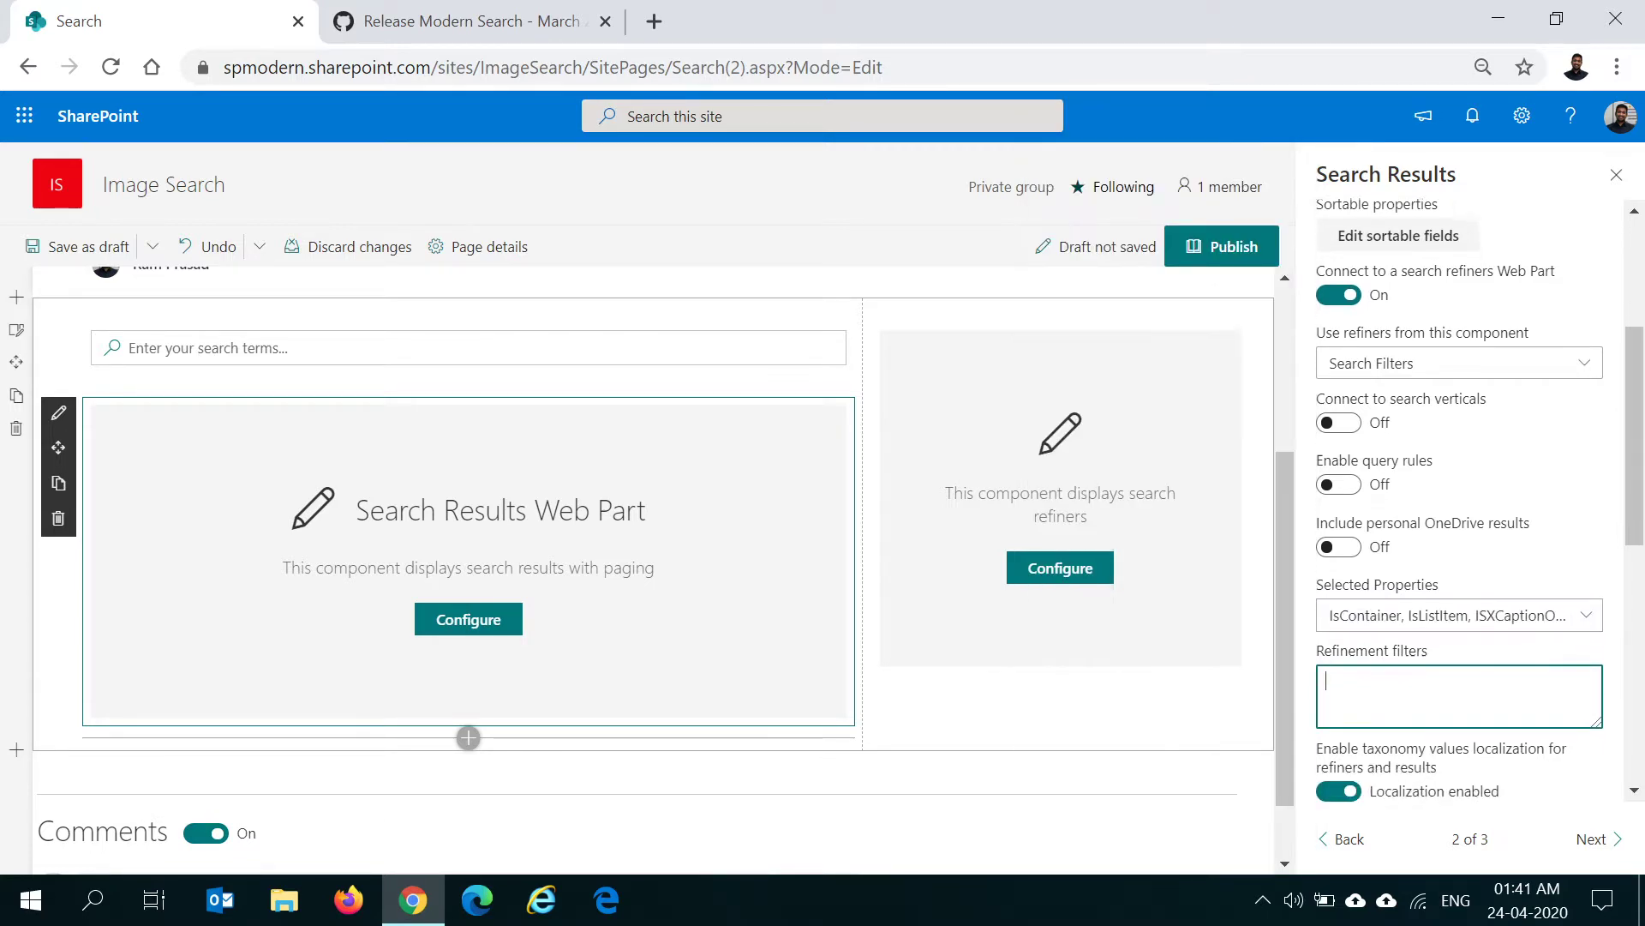
scroll(1440, 656, "down", 3)
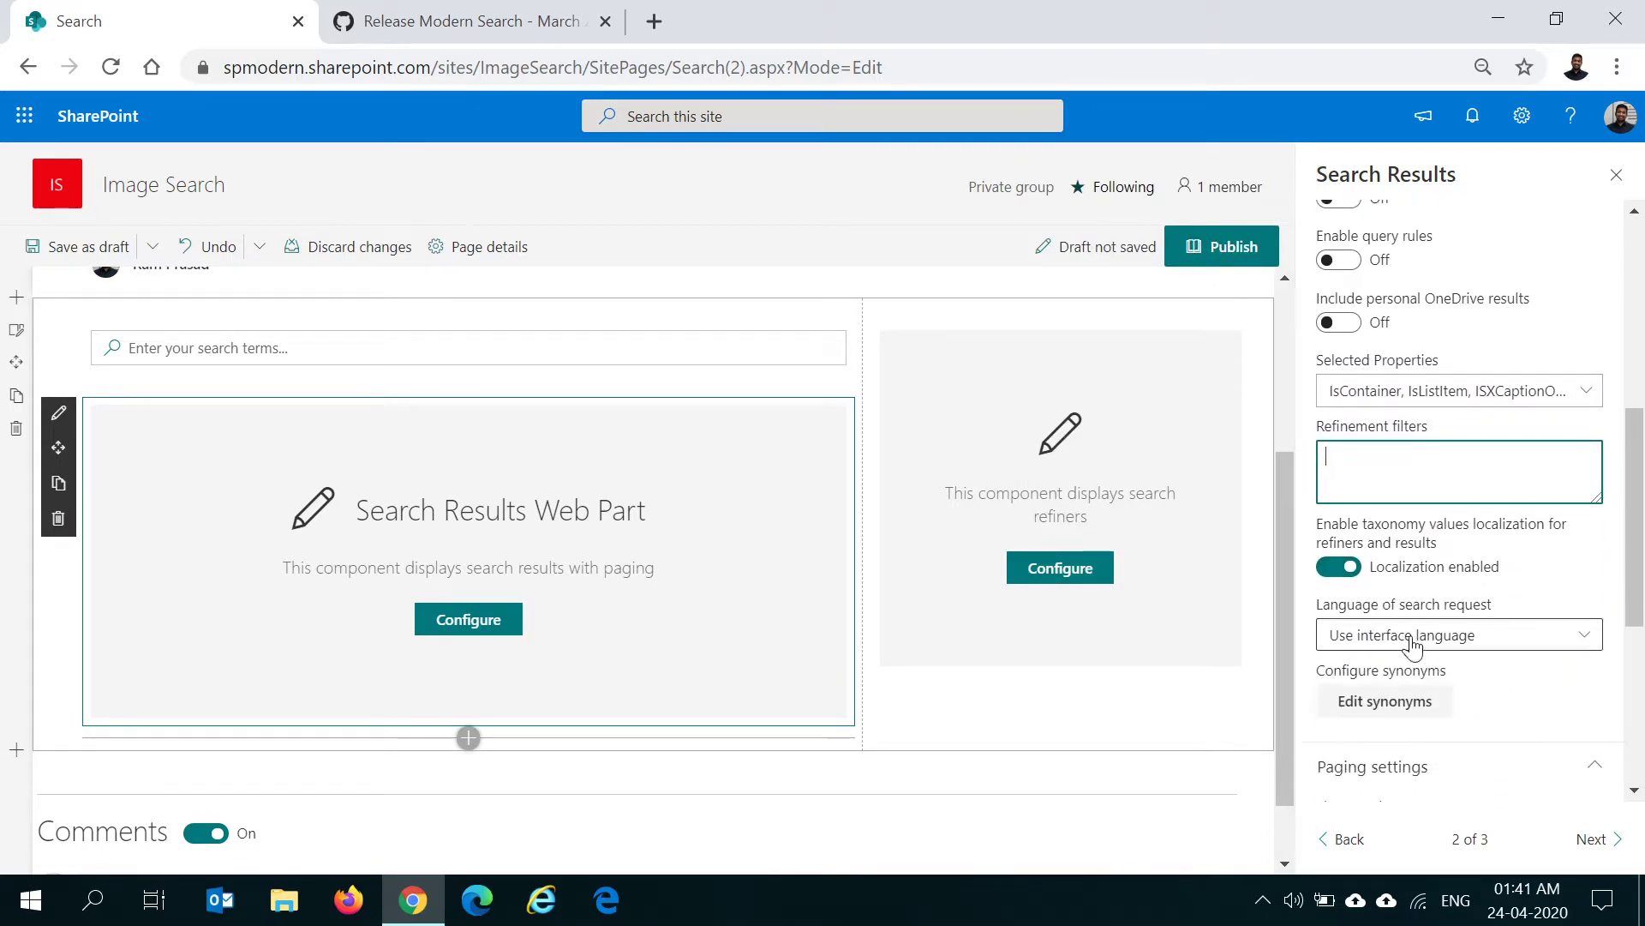
scroll(1461, 651, "down", 3)
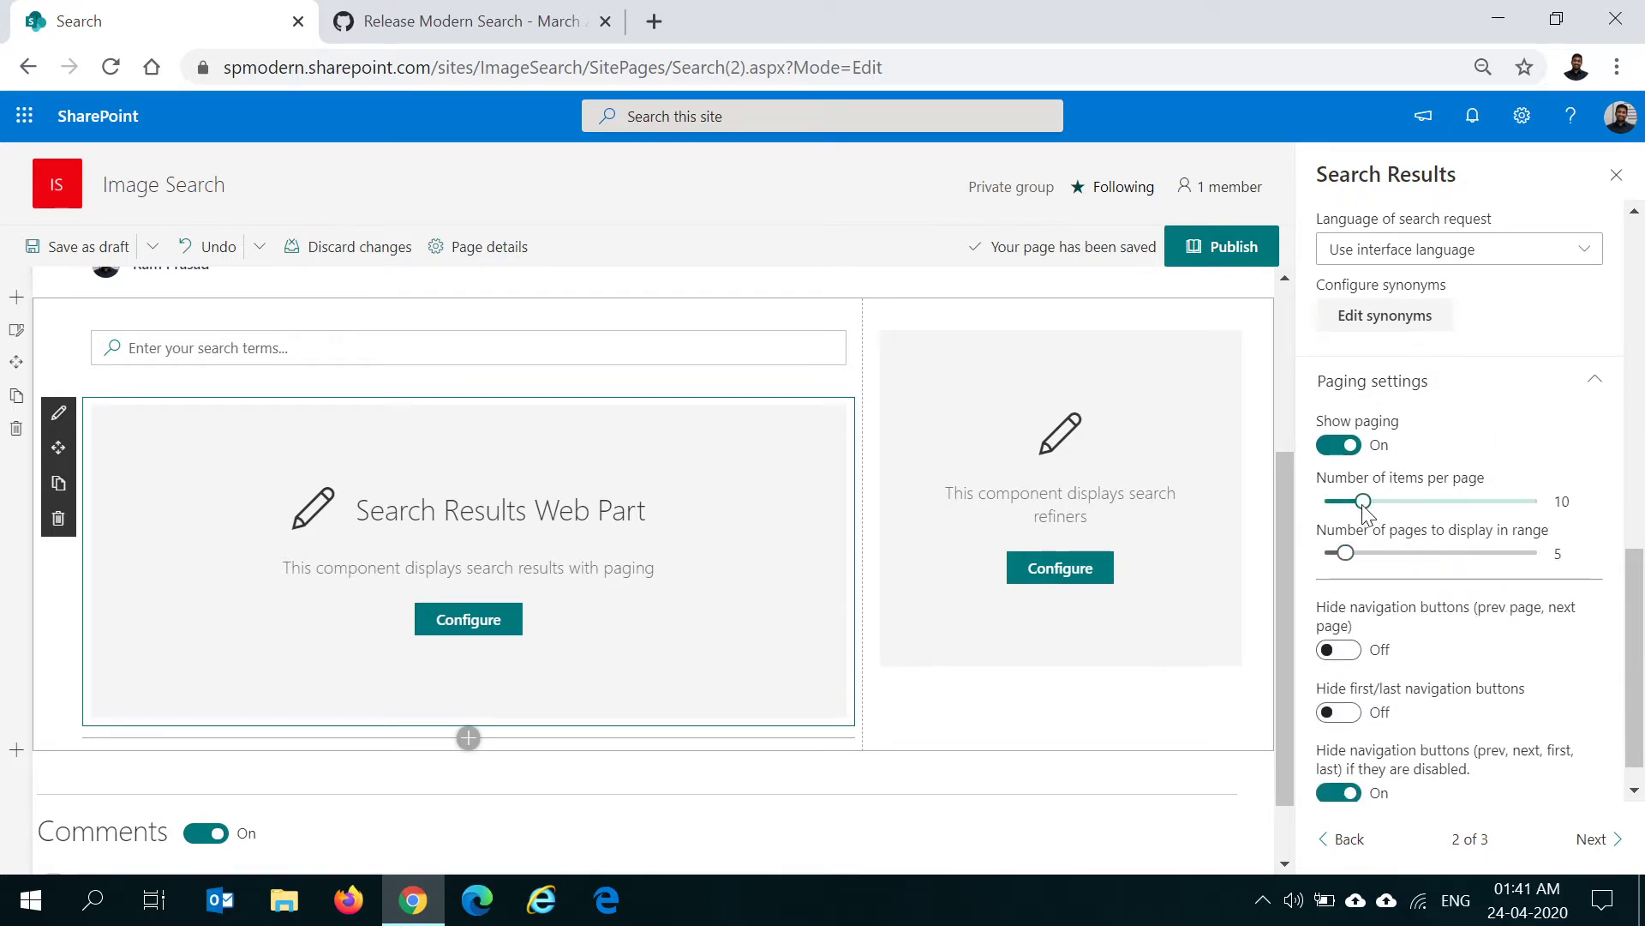
left_click_drag(1363, 509, 1358, 509)
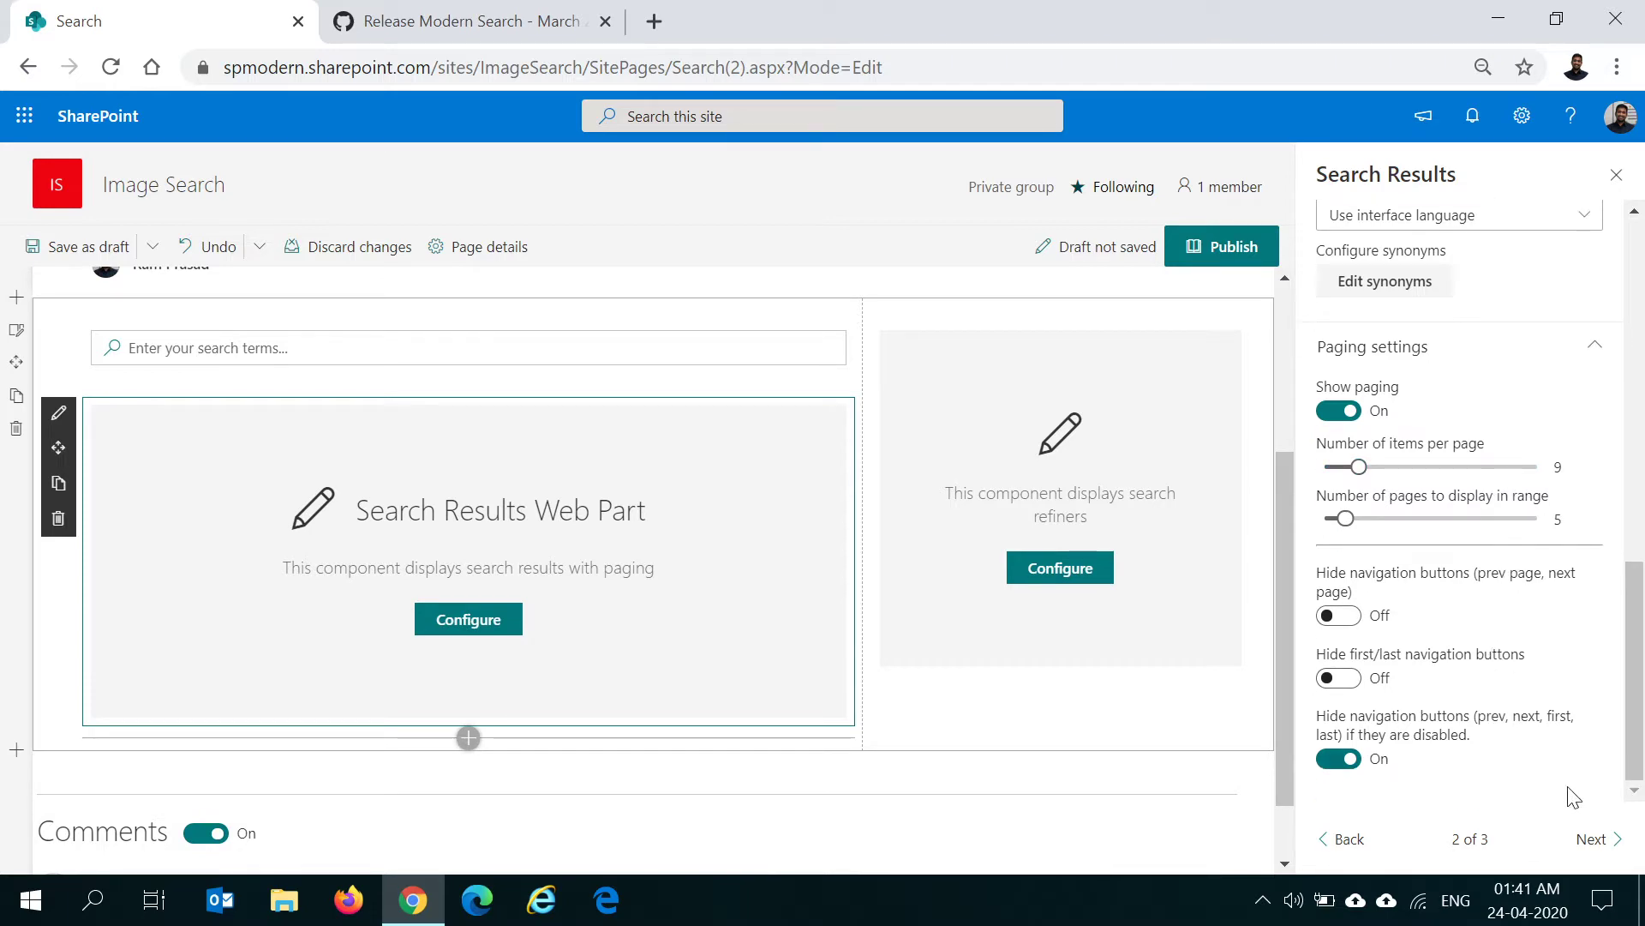
left_click(1593, 839)
scroll(1348, 685, "down", 6)
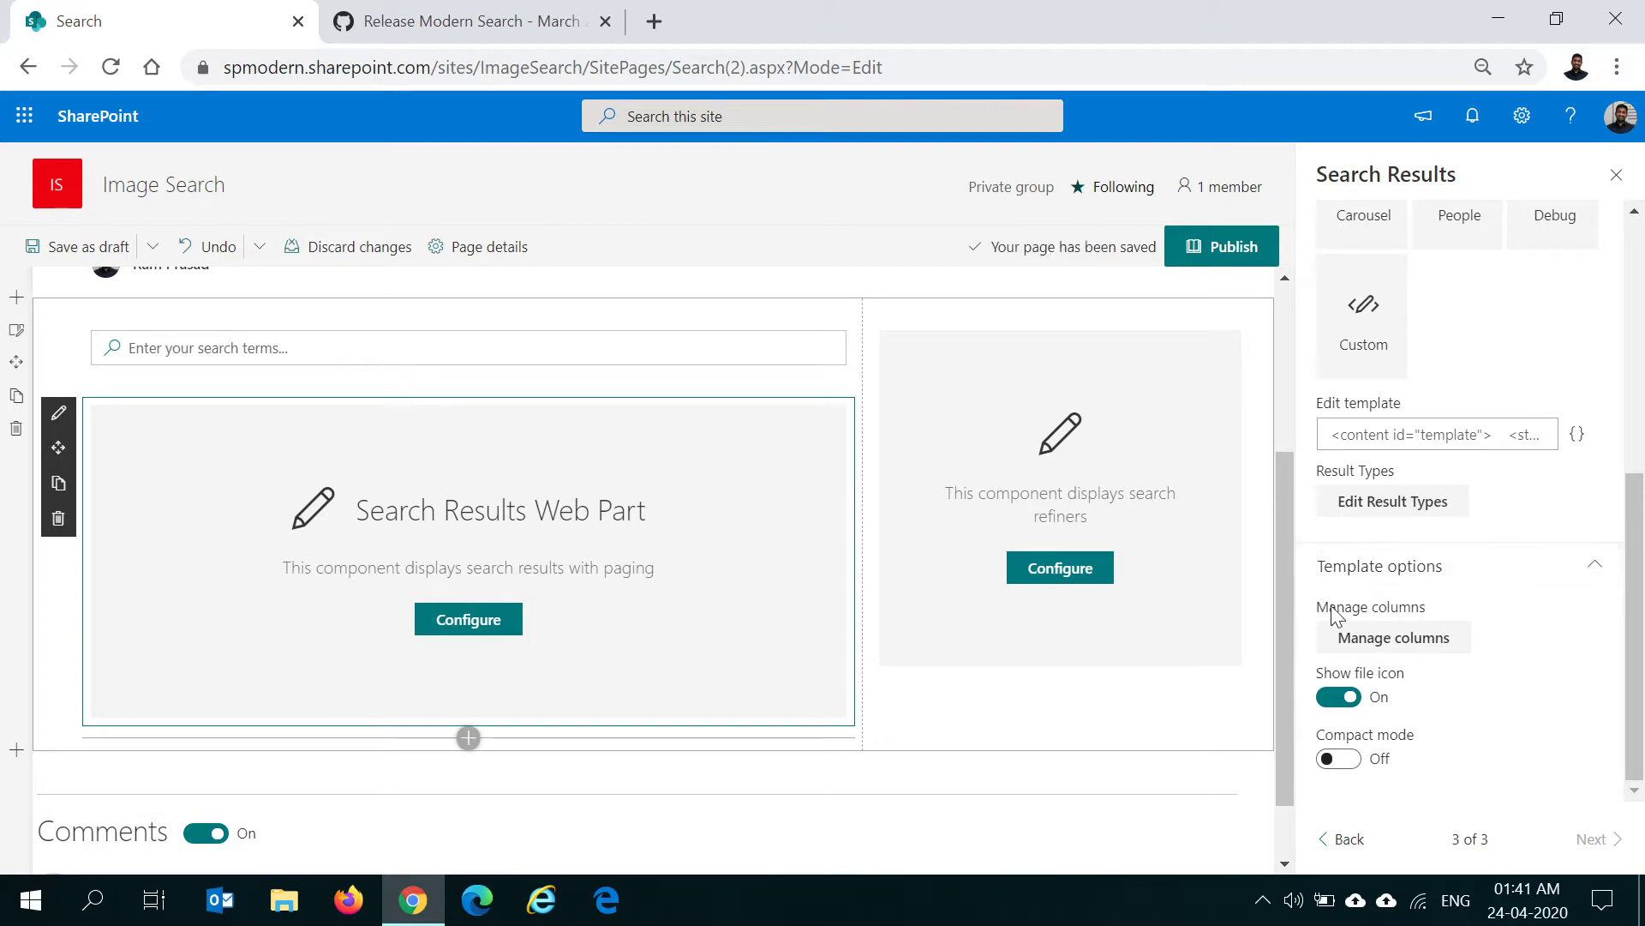
scroll(1069, 576, "up", 3)
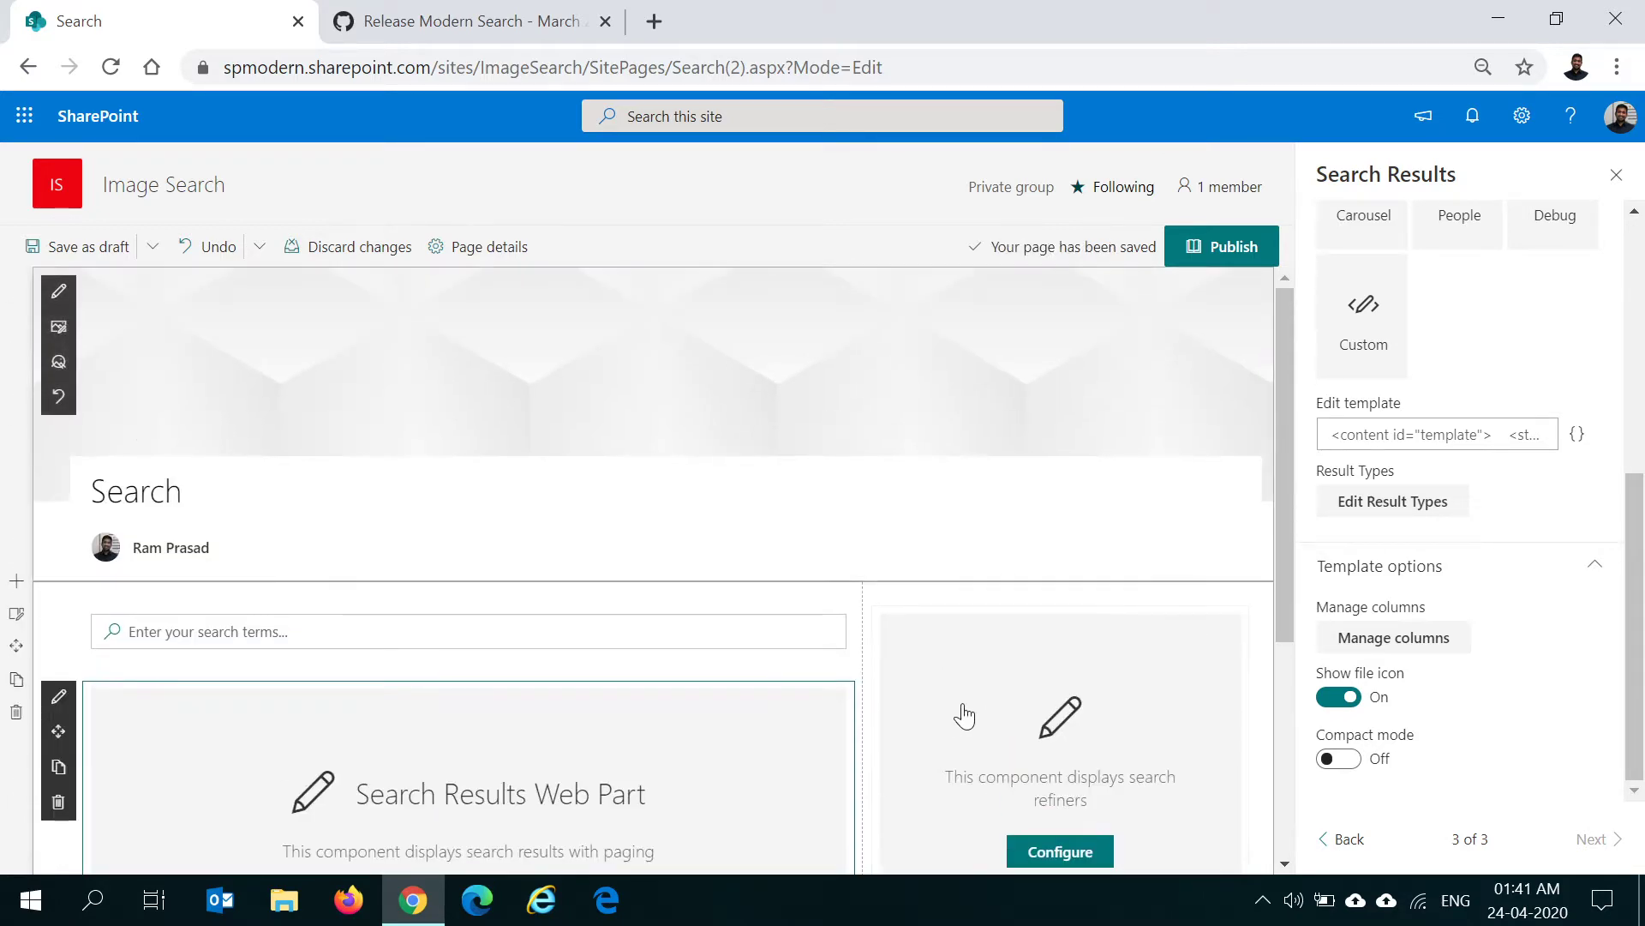
Open the Search Filters settings and review its Created, Size, Tags and Person refiners unchanged
left_click(893, 634)
left_click(850, 624)
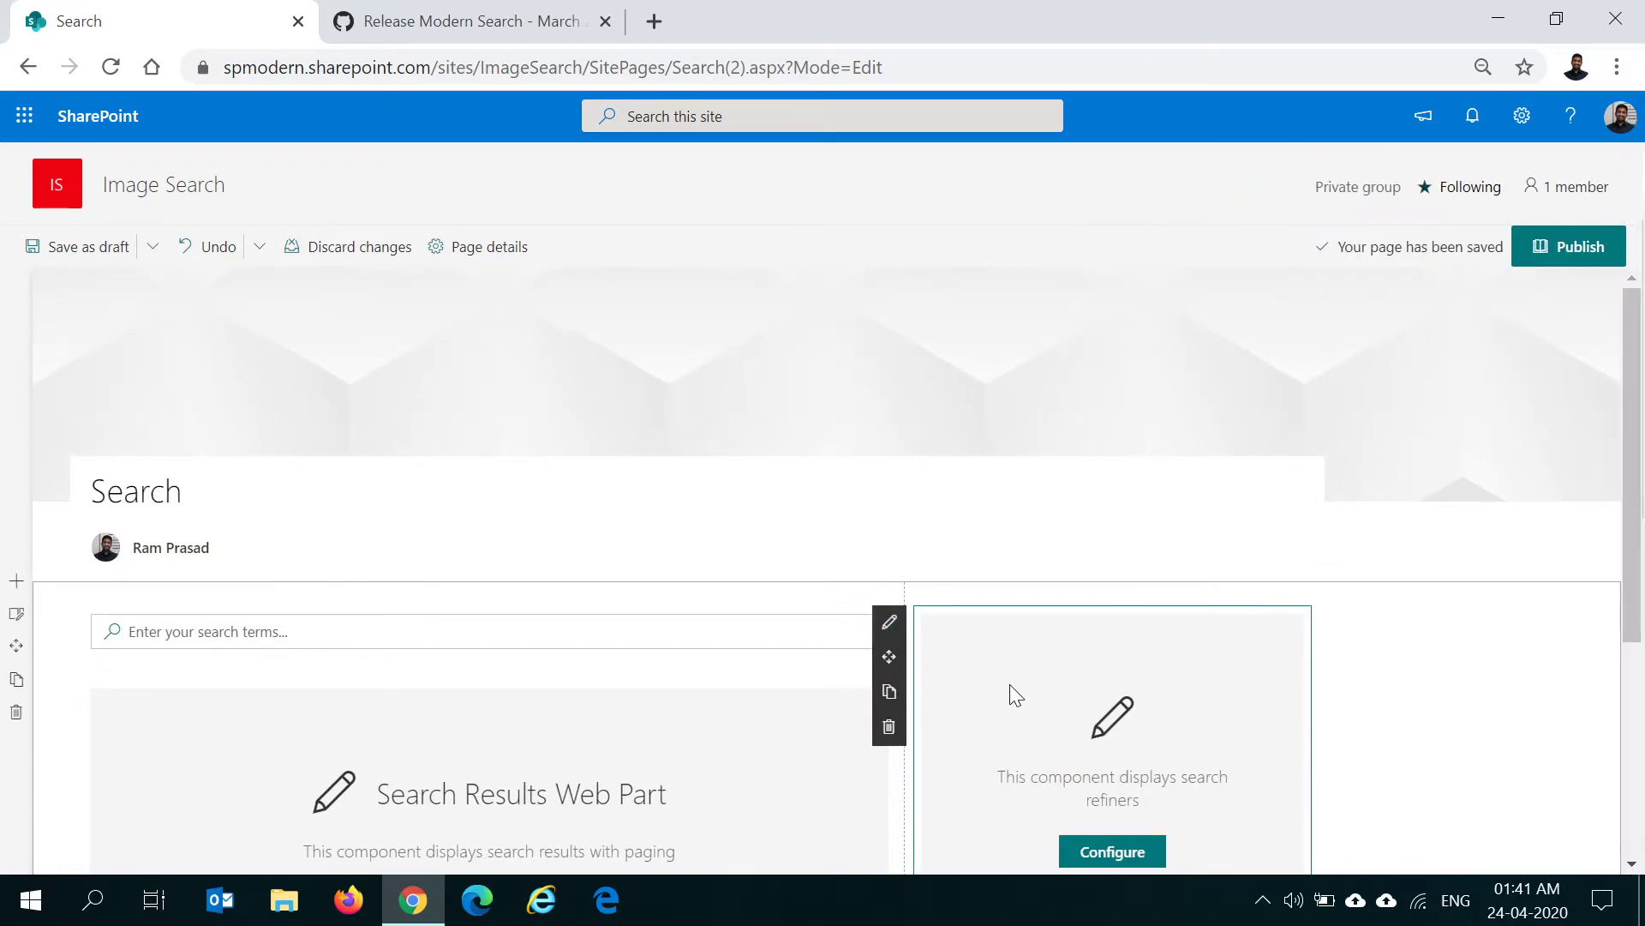
left_click(942, 661)
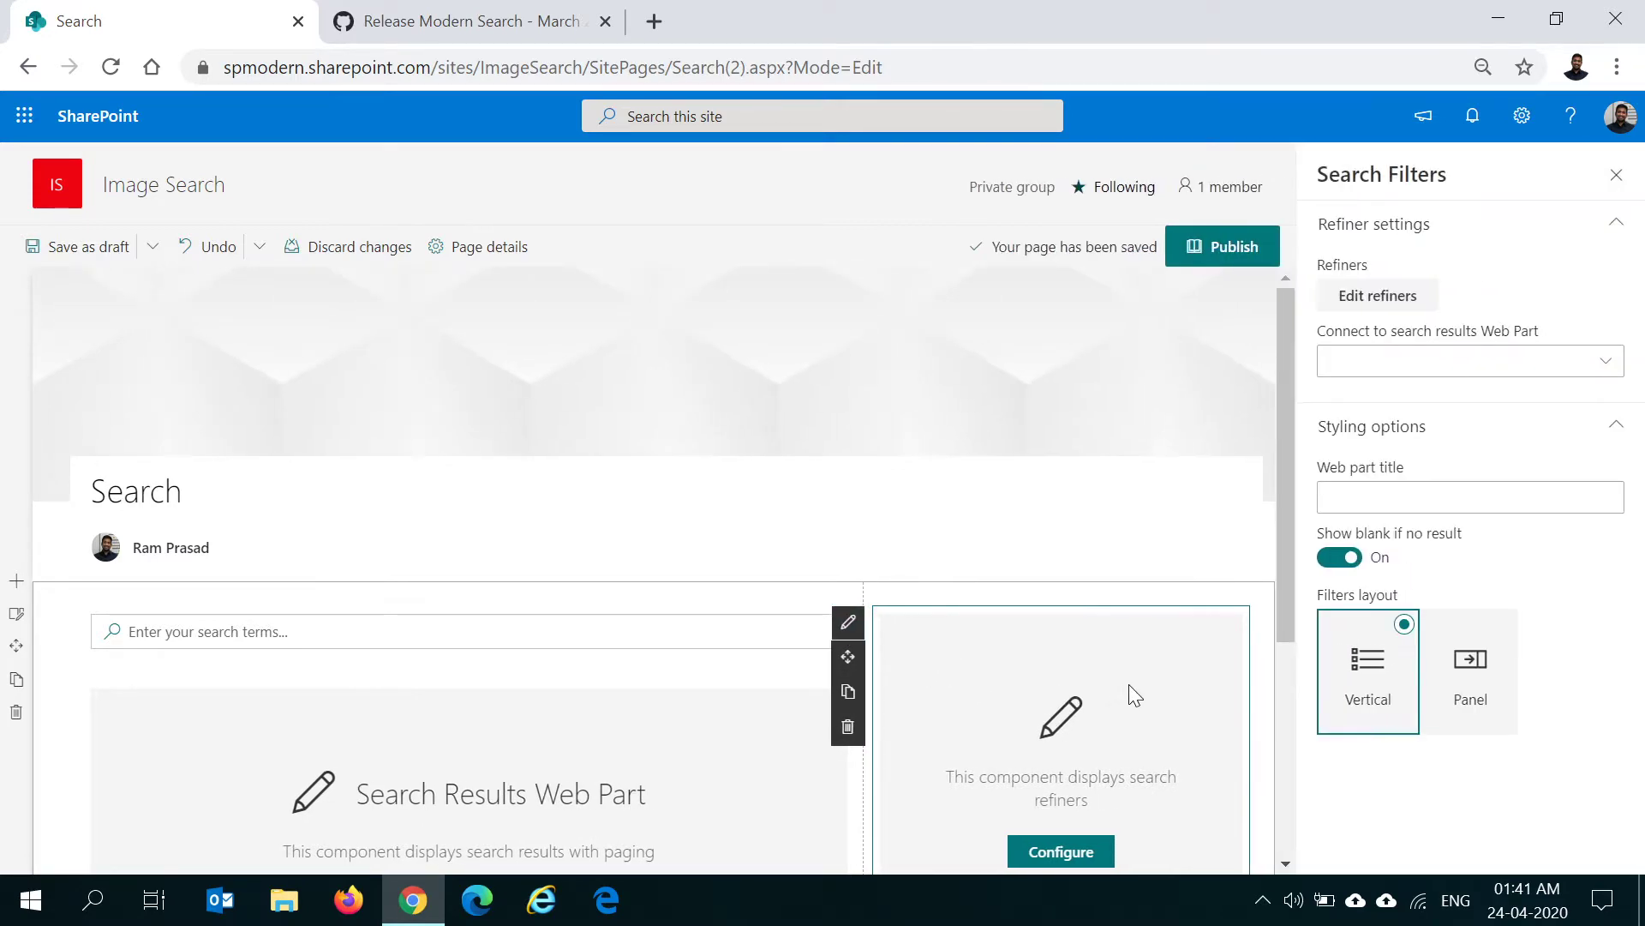
left_click(1376, 296)
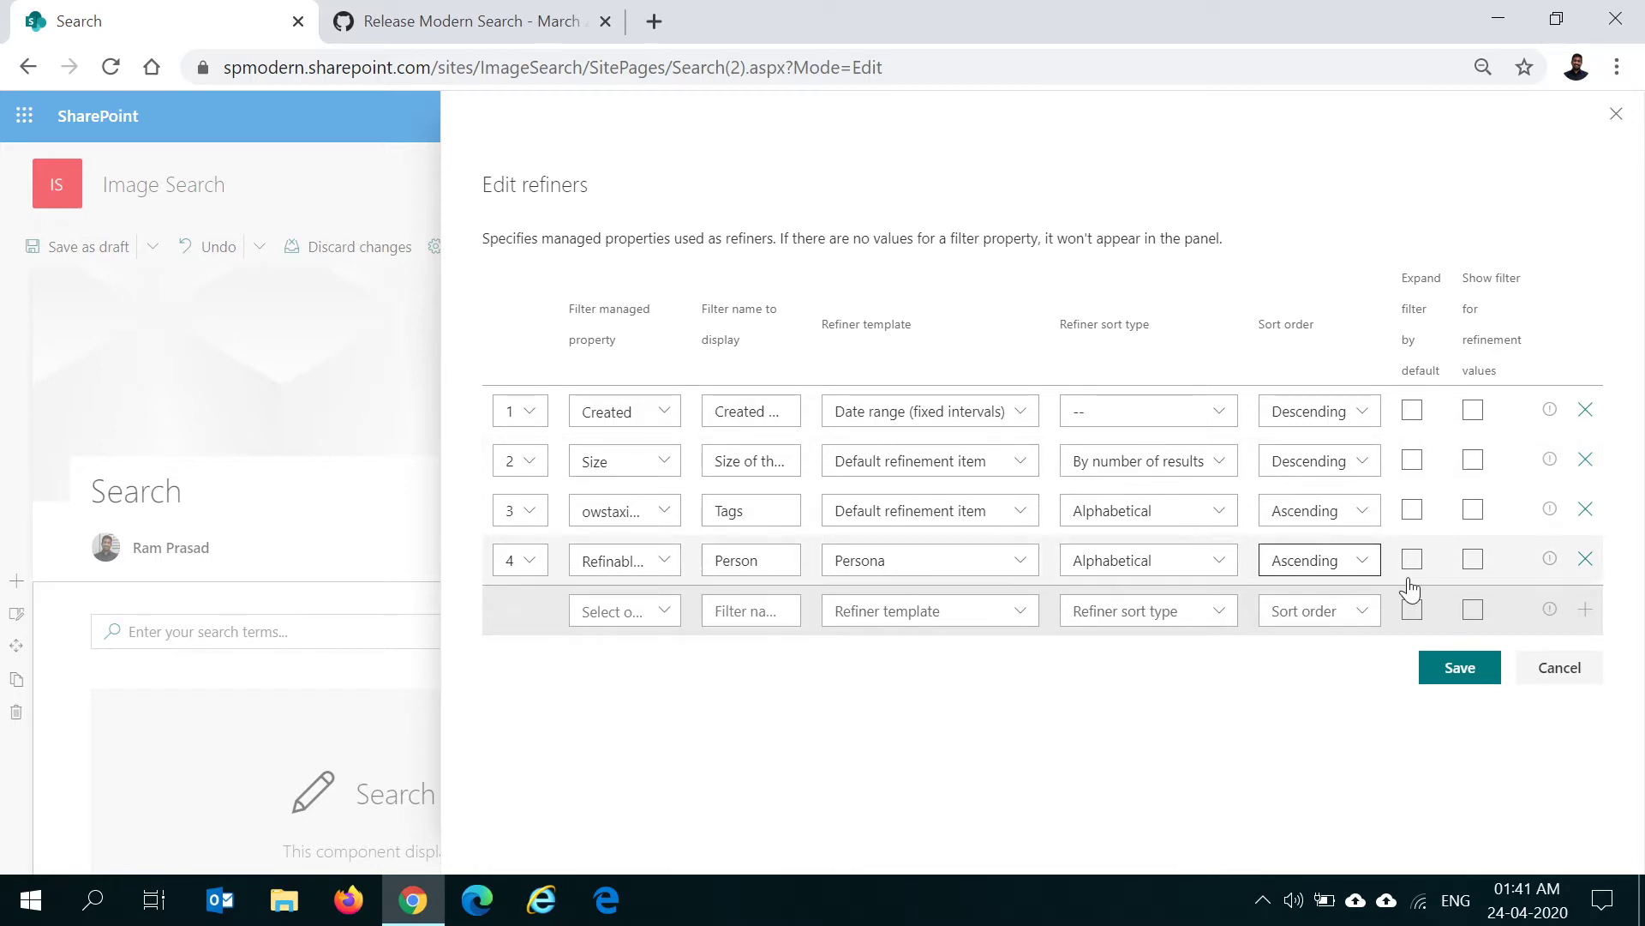
left_click(1559, 668)
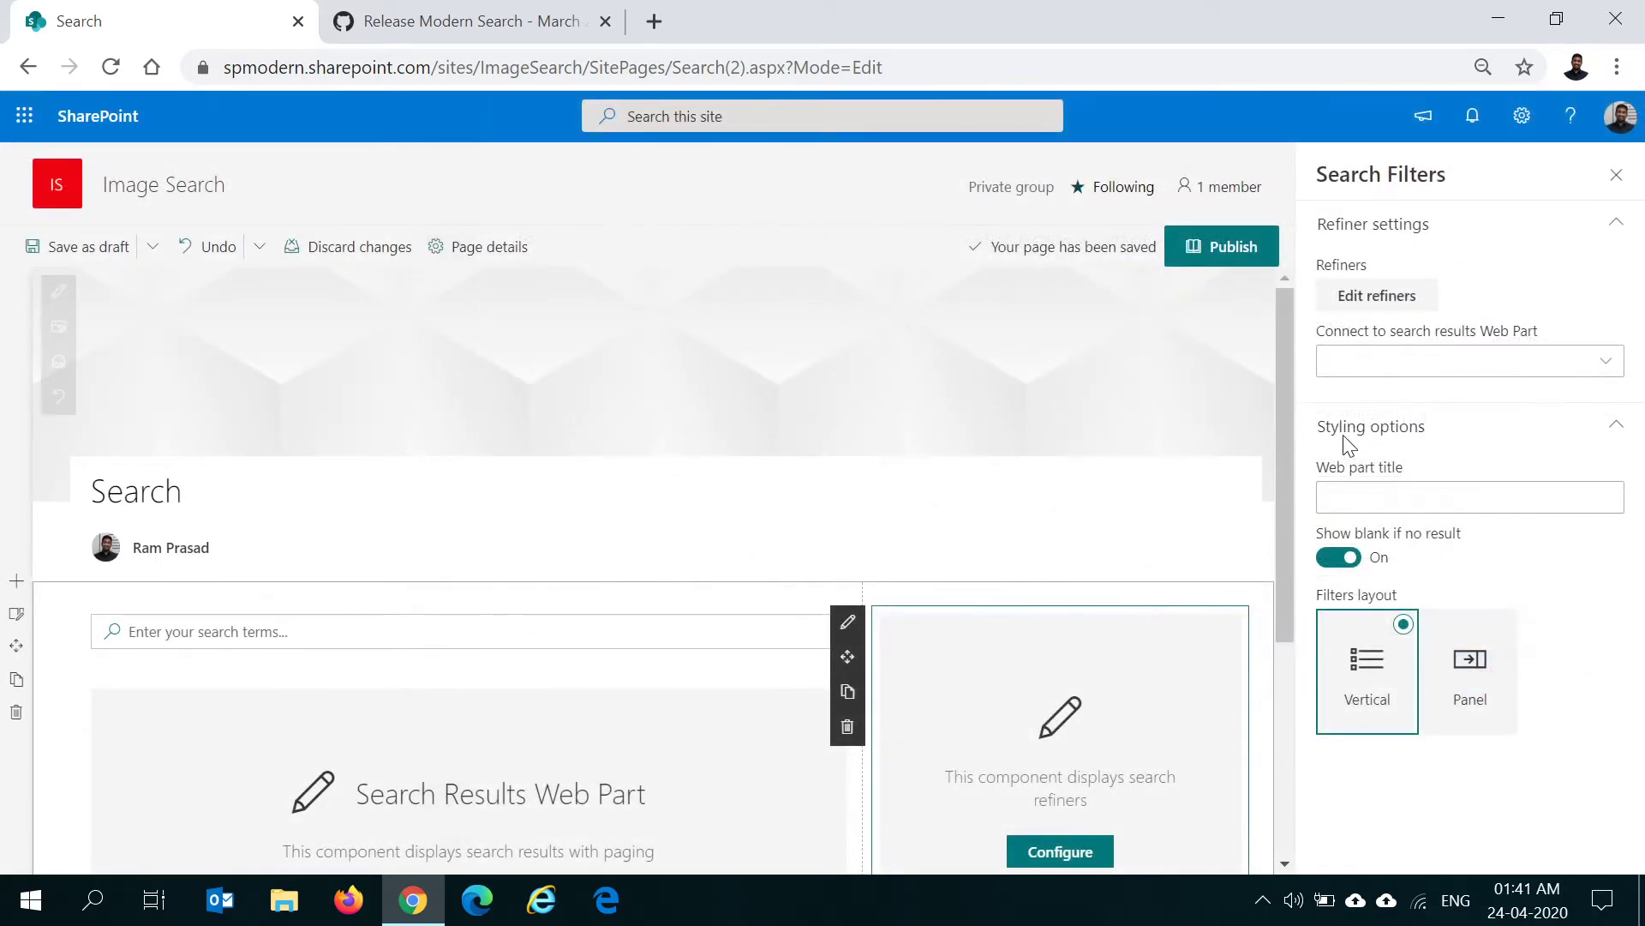
Place the caret in the browser address bar to edit the page URL
mouse_move(739, 443)
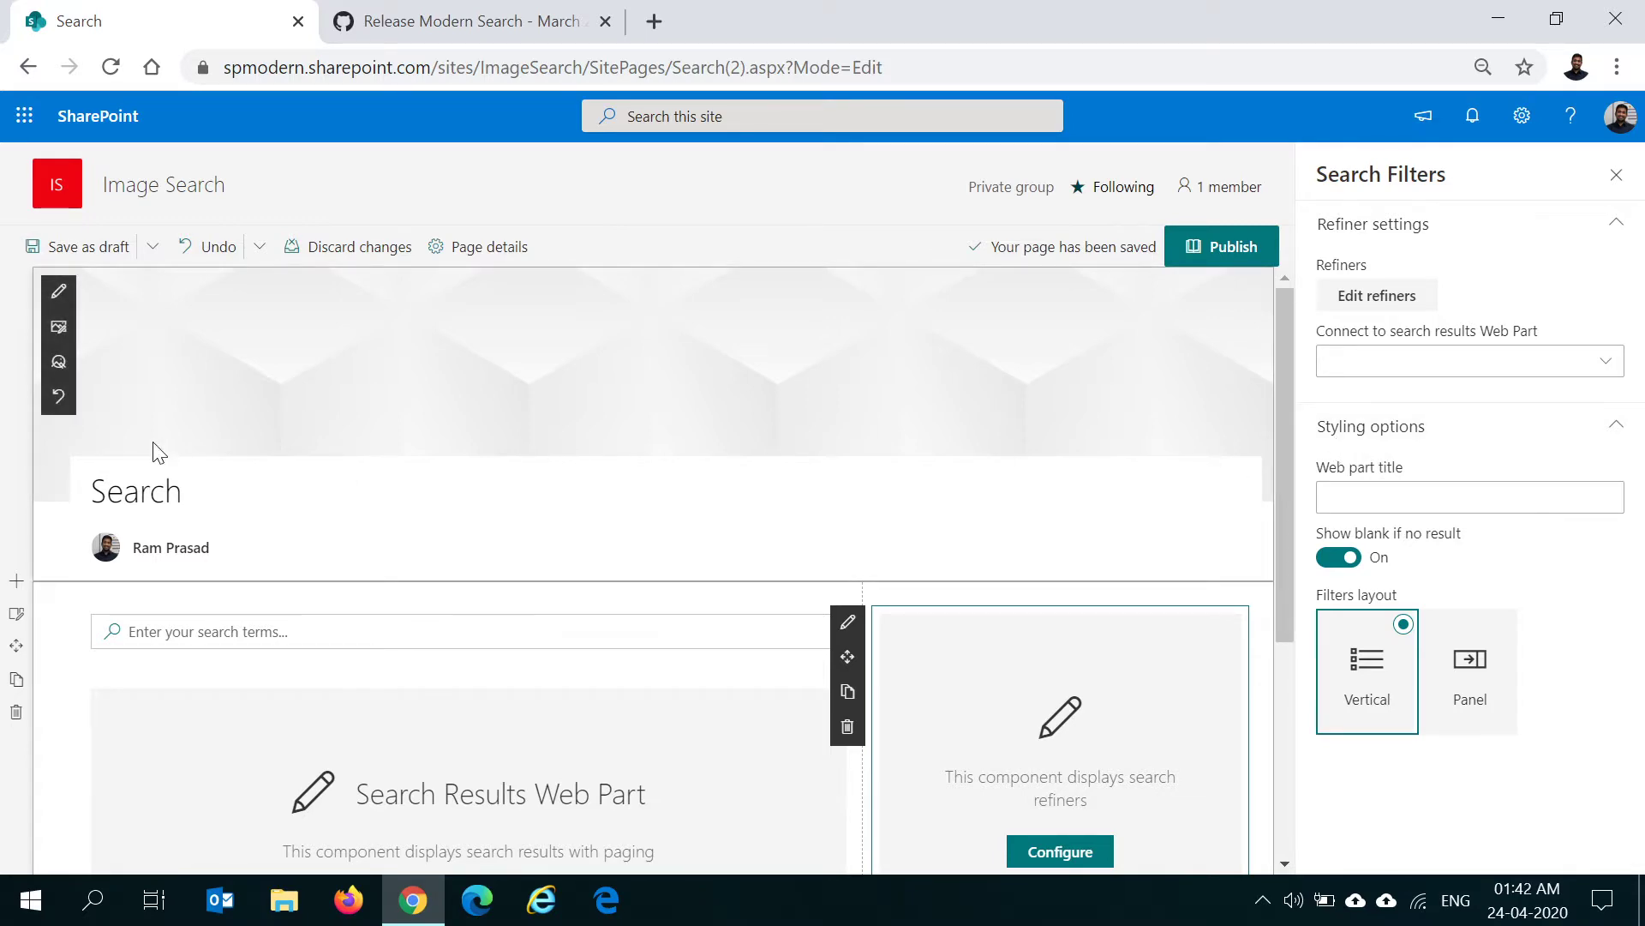
left_click(677, 67)
left_click(731, 67)
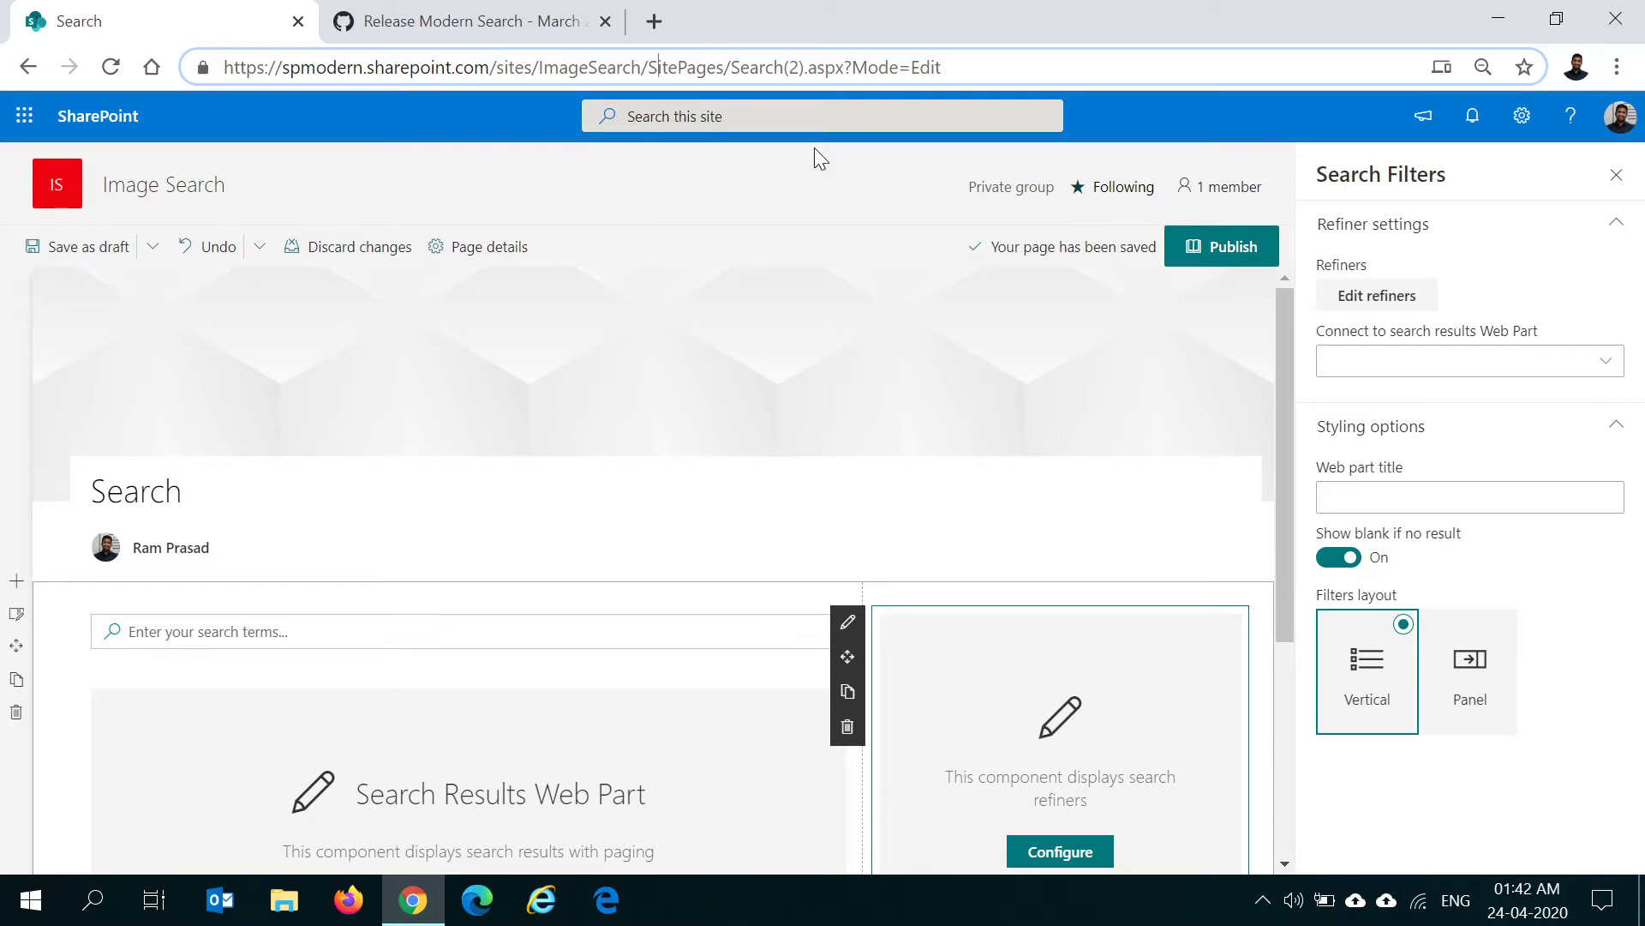
Load the /sites/ImageSearch/ home page, enter edit mode, and select the search verticals web part
key("shift+End")
key("BackSpace")
key("Return")
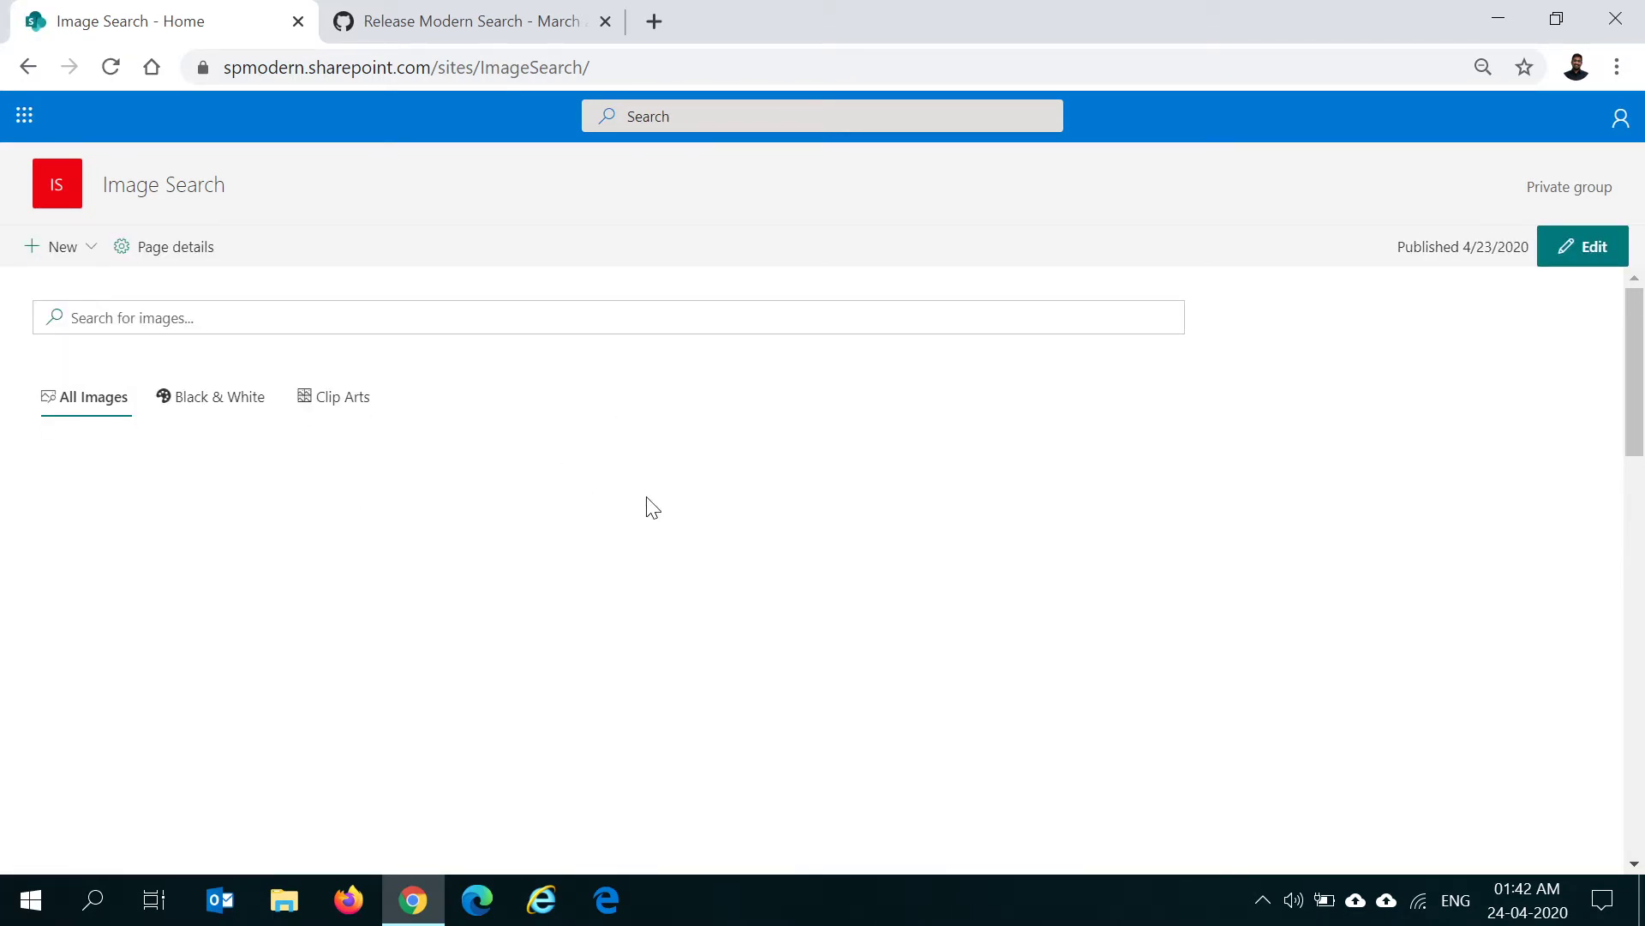
left_click(1585, 249)
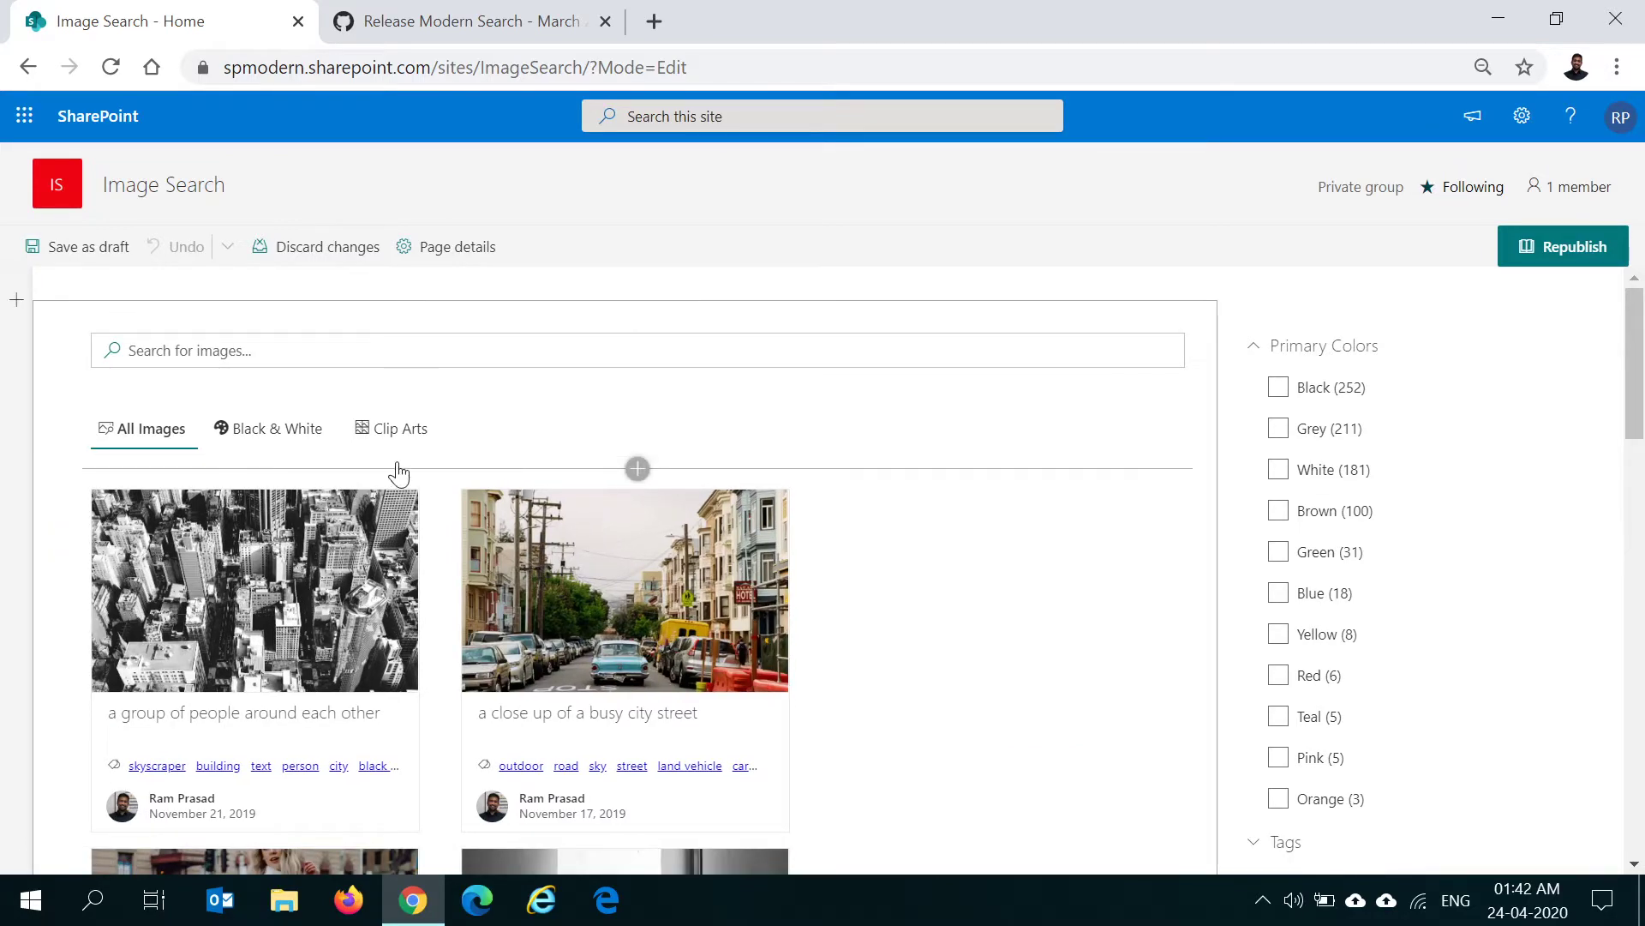
left_click(502, 429)
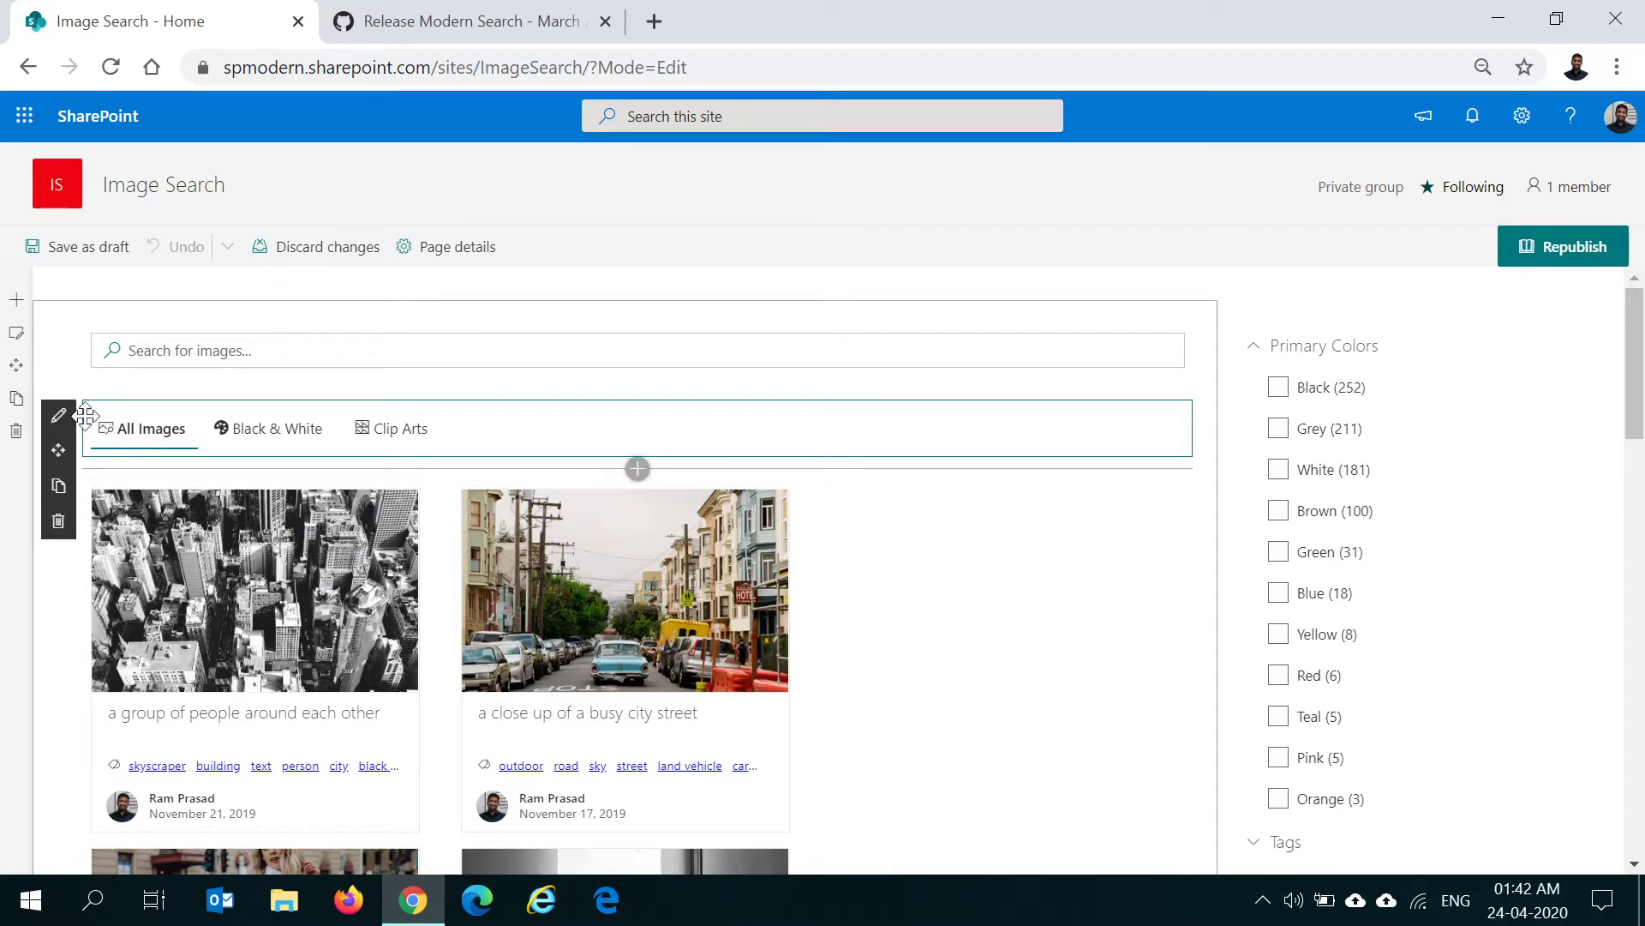
Open the verticals Configure panel and inspect the All Images tab name and query template
left_click(59, 417)
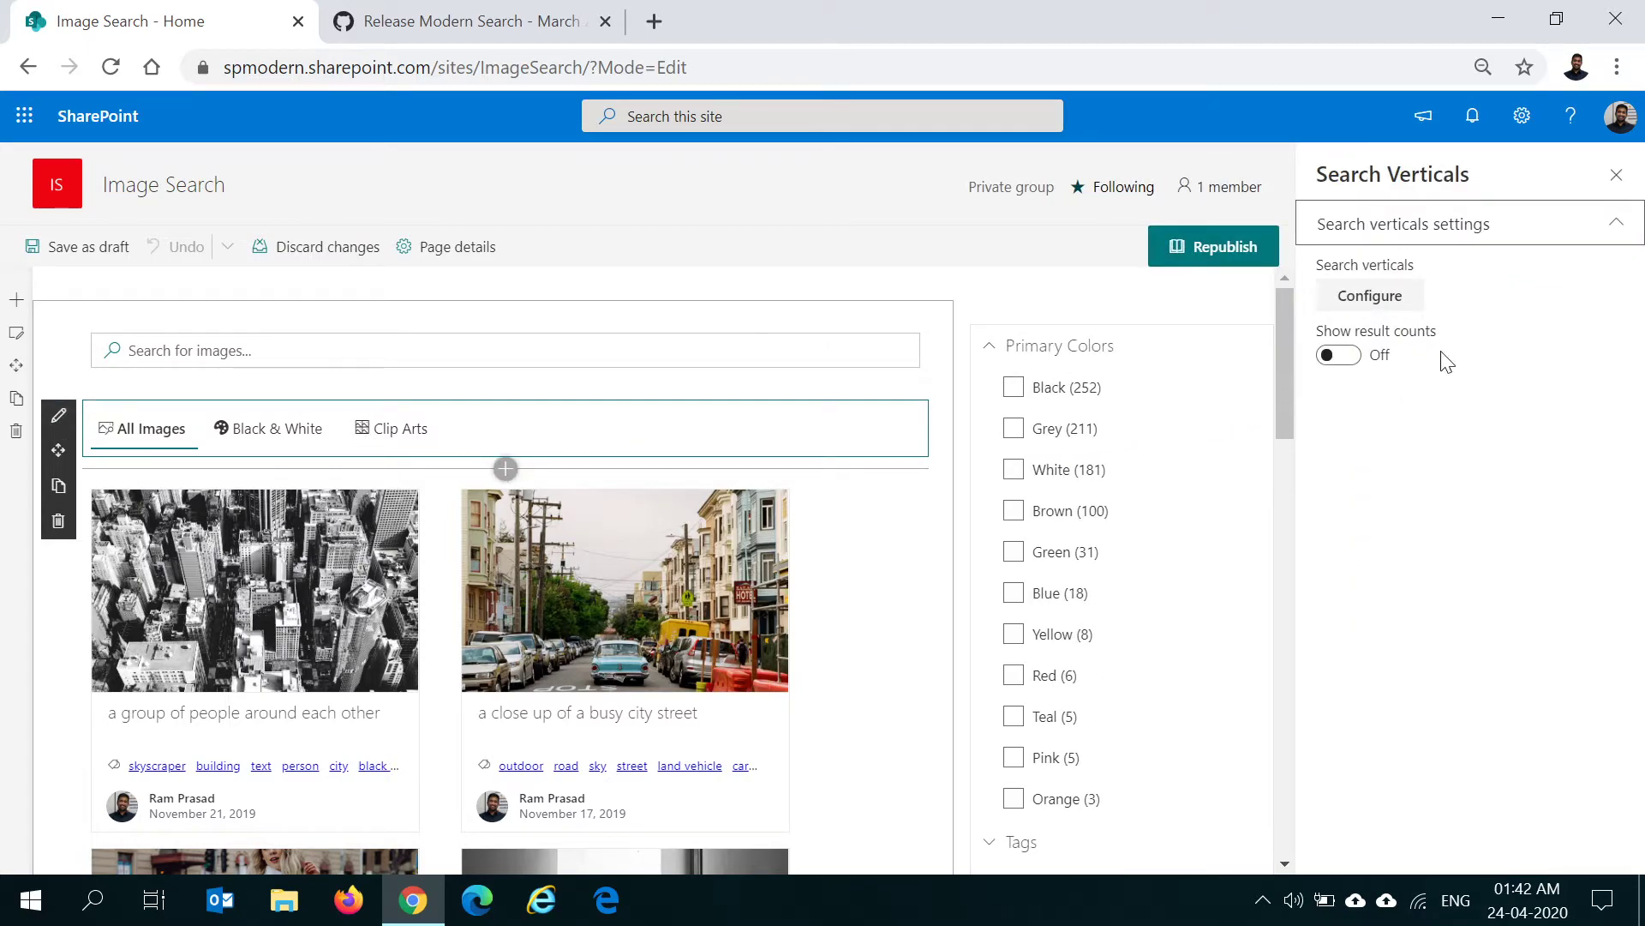
left_click(1371, 297)
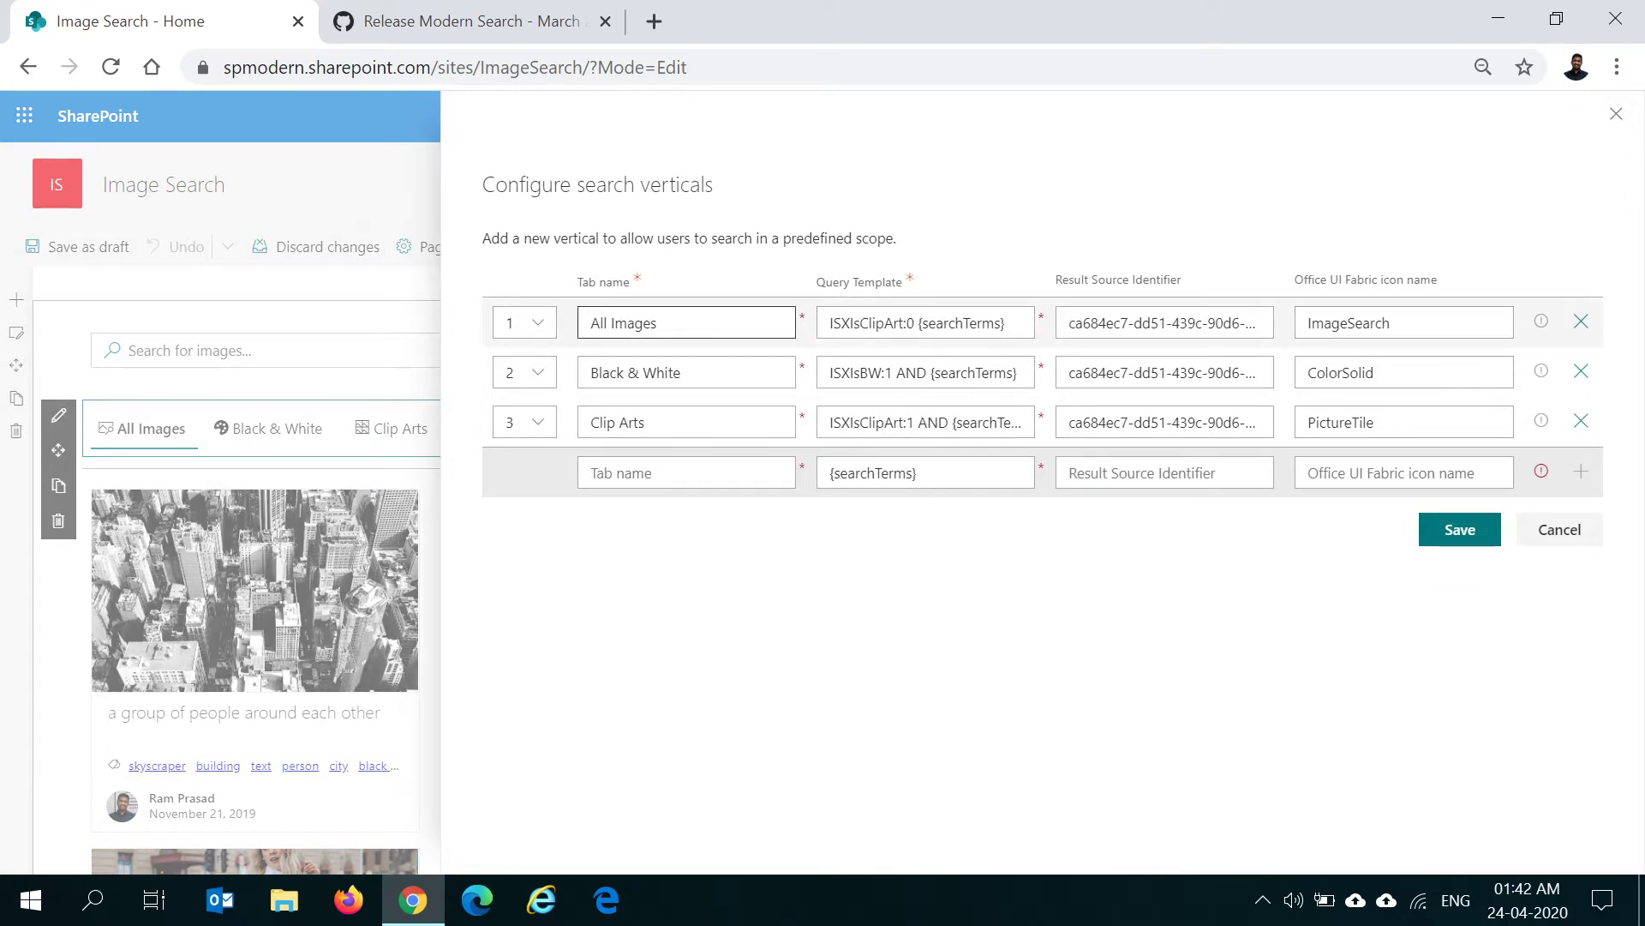
left_click_drag(655, 323, 616, 411)
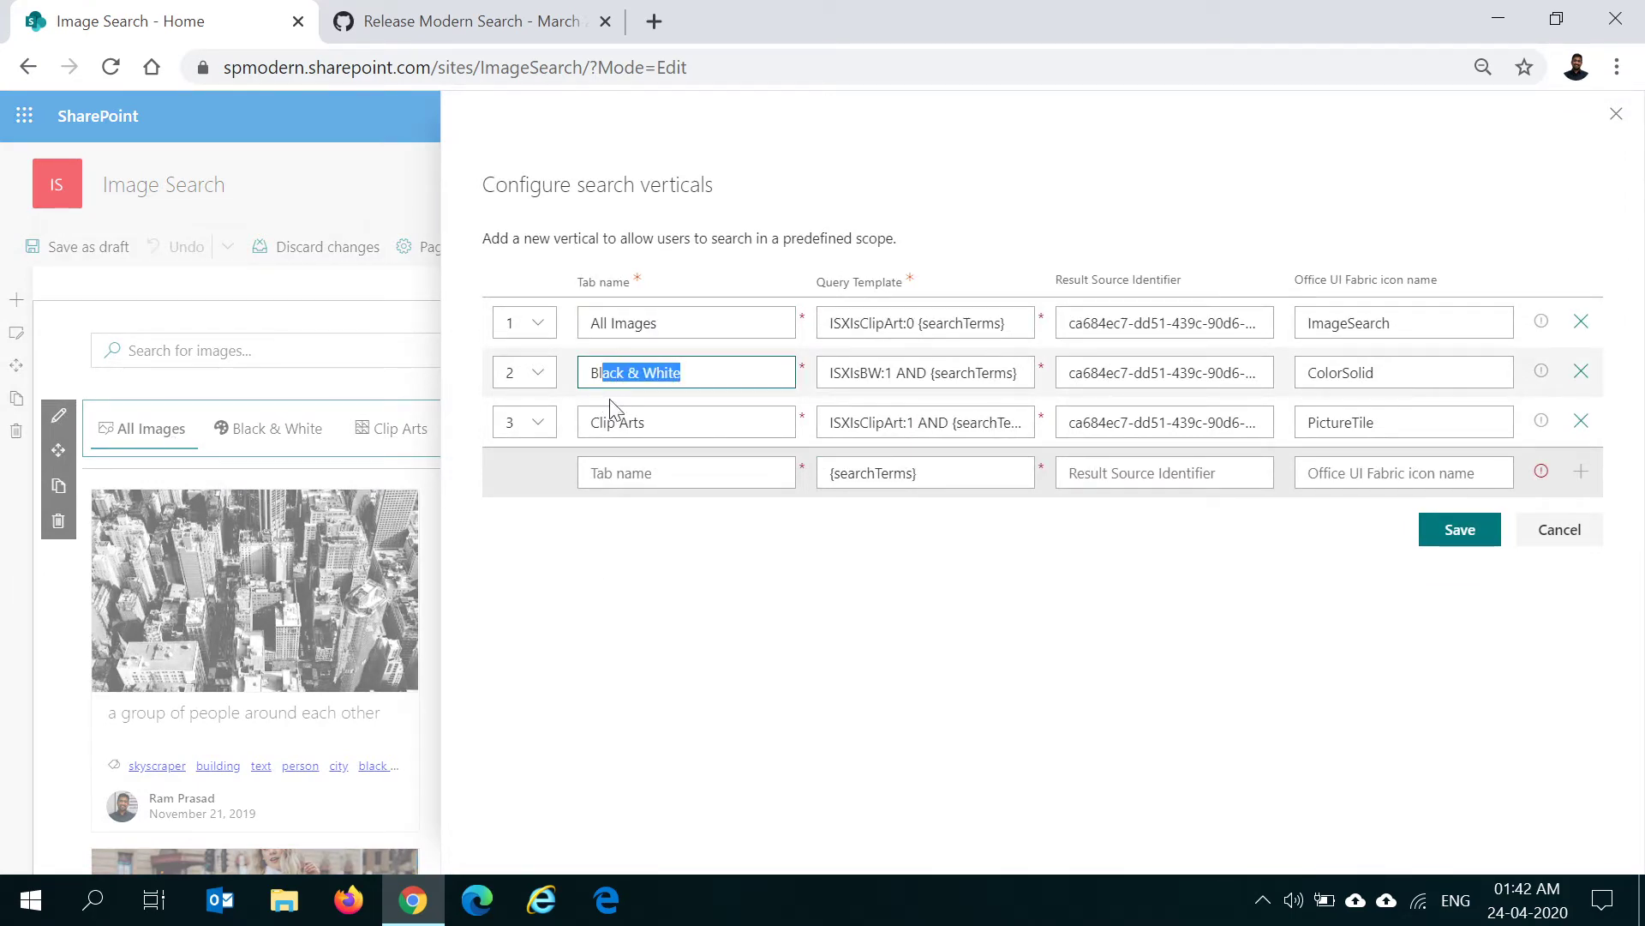
left_click(697, 529)
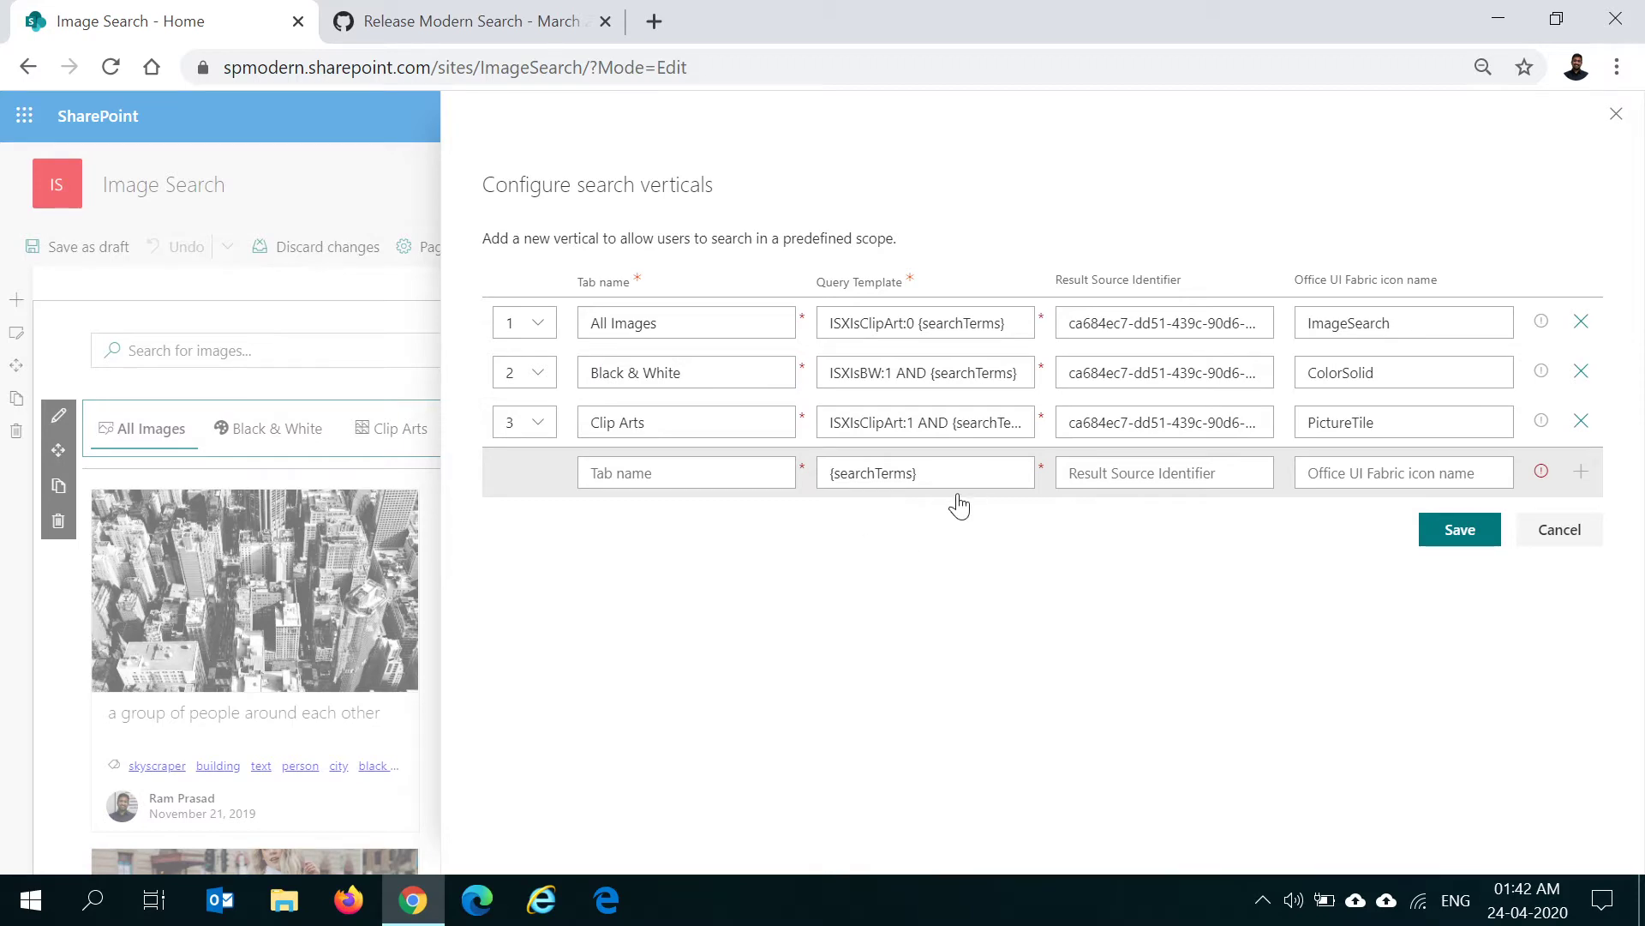
left_click(857, 322)
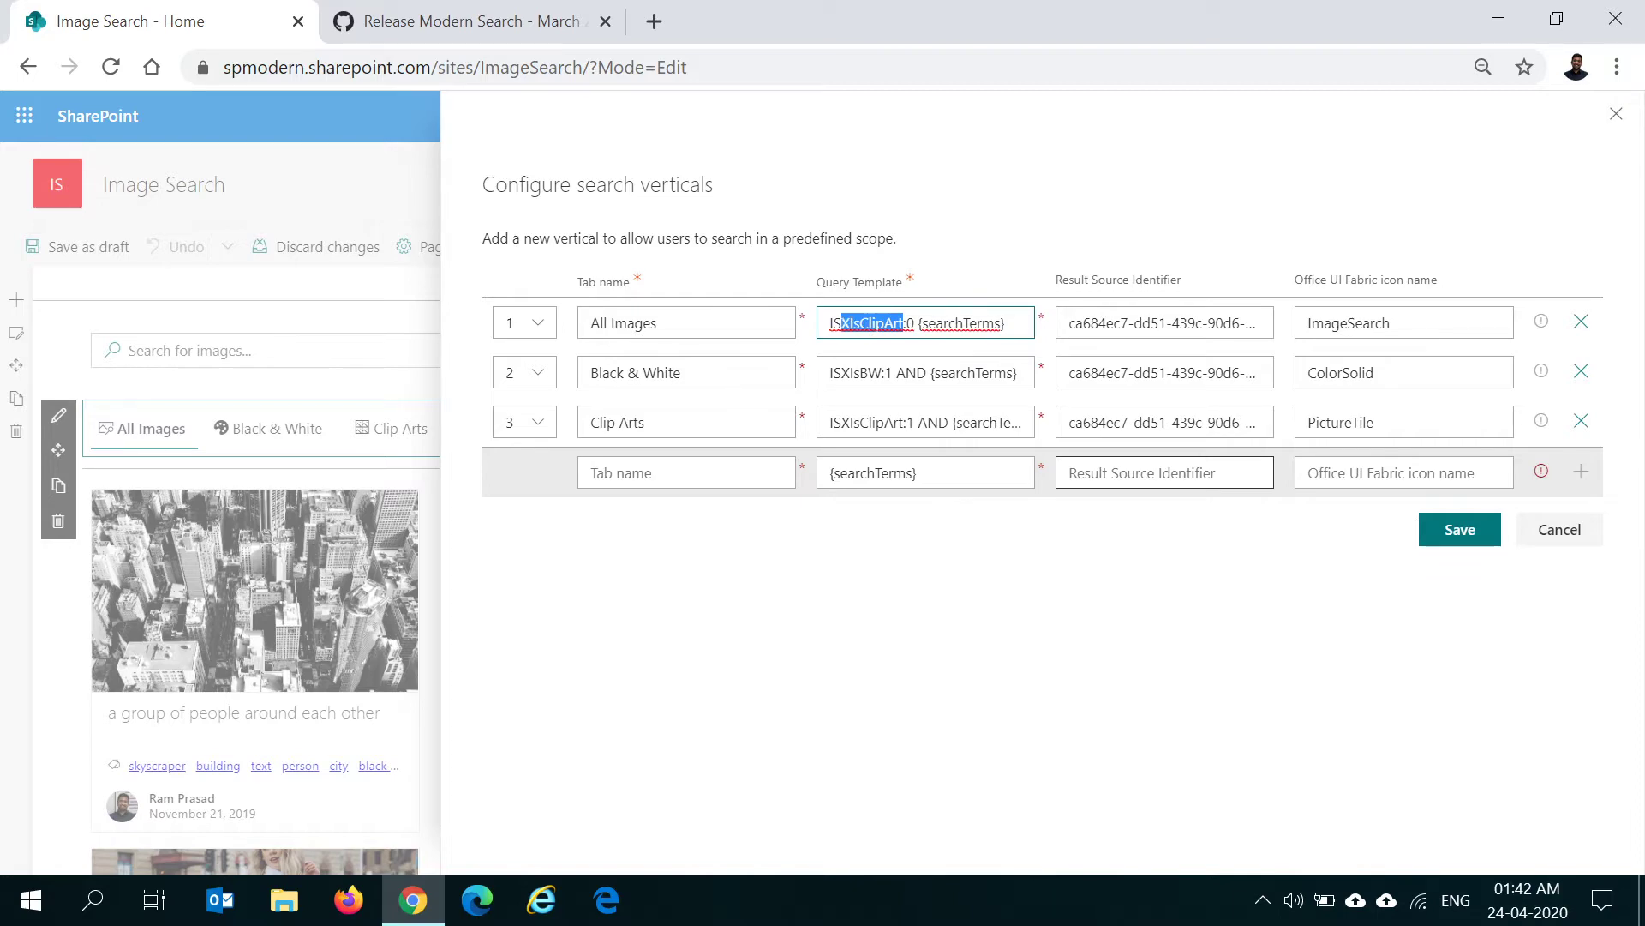
left_click(903, 324)
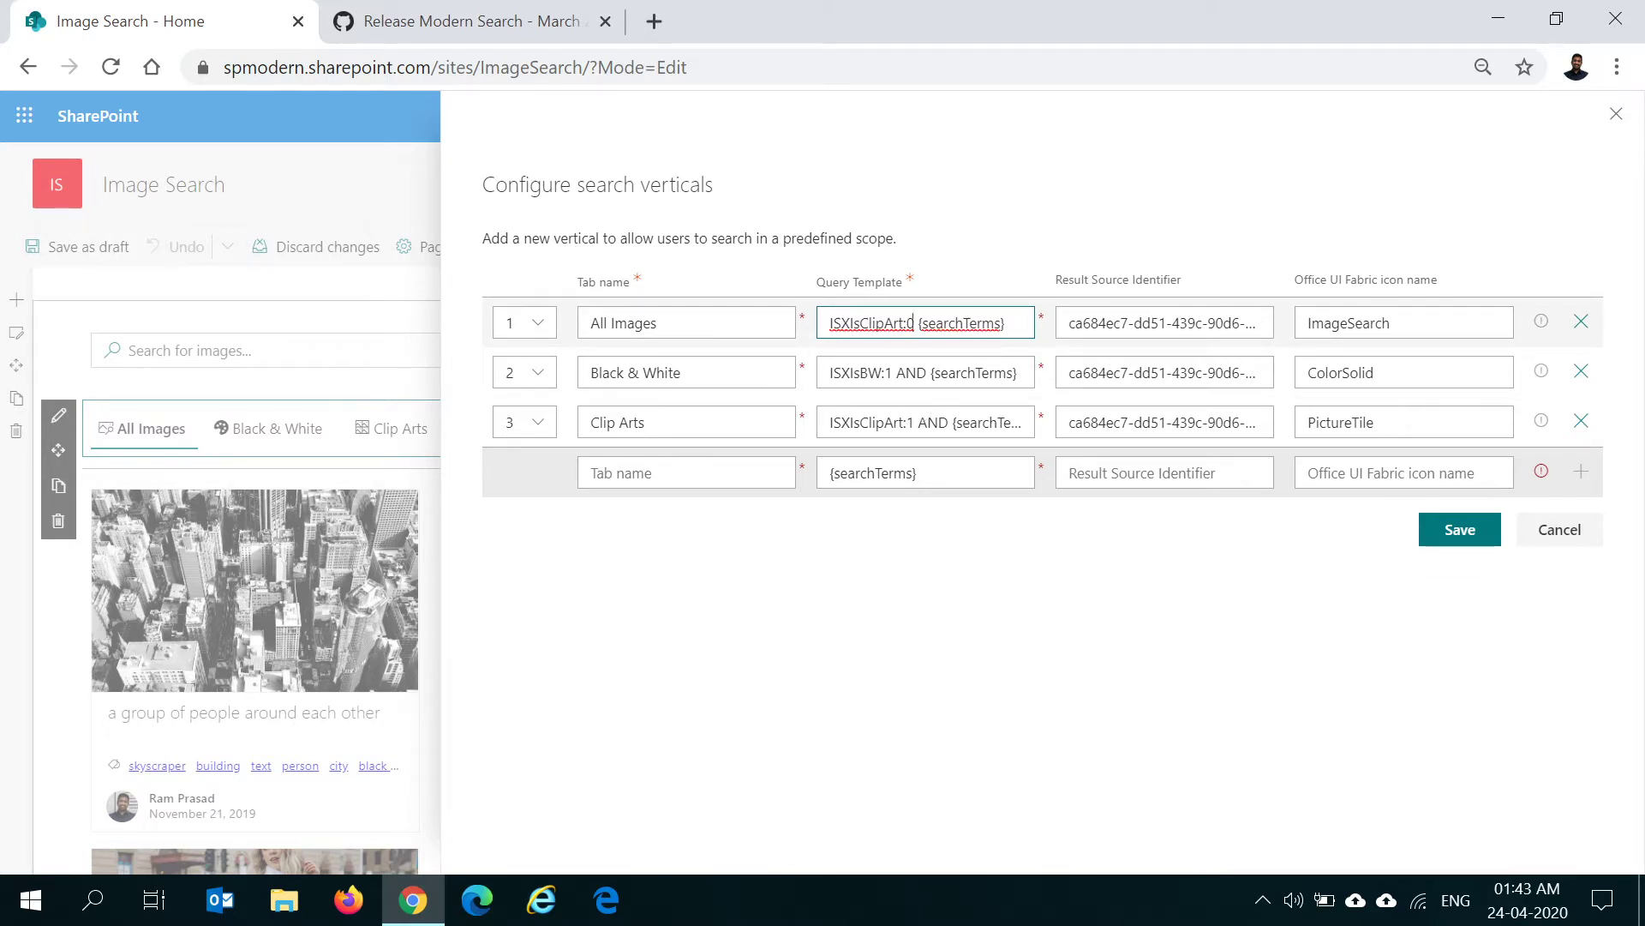
key("shift+Left")
key("shift+Left")
key("shift+Left")
key("shift+Left")
key("shift+Left")
key("shift+Left")
key("shift+Left")
key("shift+Left")
key("shift+Left")
key("shift+Left")
key("shift+Left")
key("shift+Left")
key("shift+Left")
key("shift+Left")
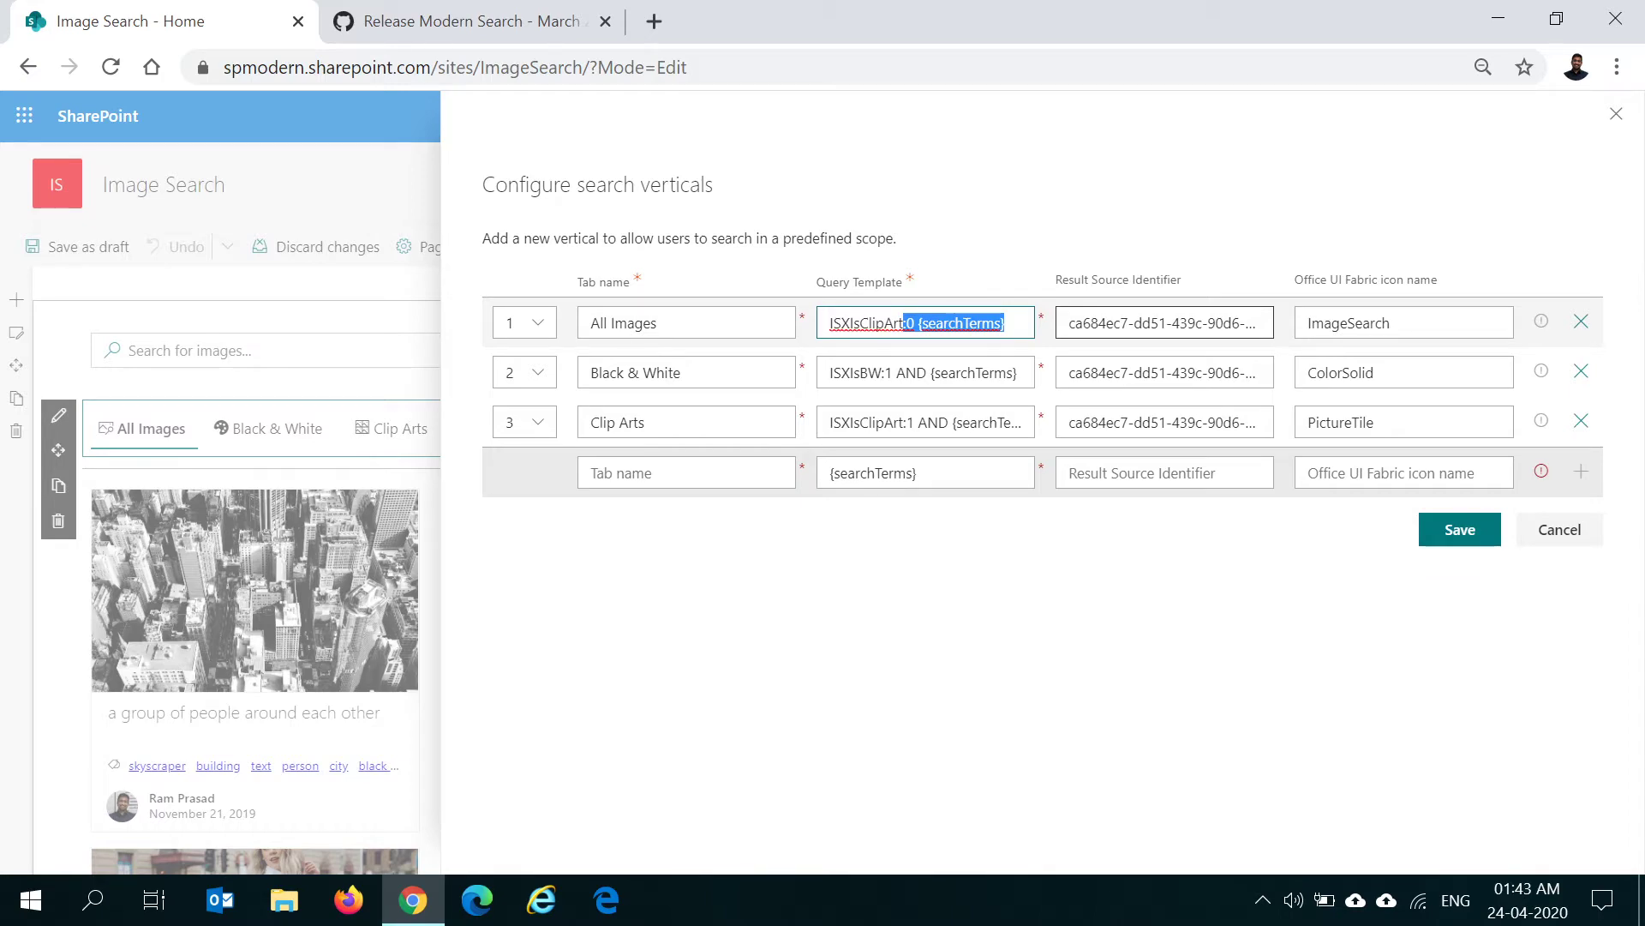
Review the All Images result source and ImageSearch icon, and the Black & White name and query
left_click(1223, 323)
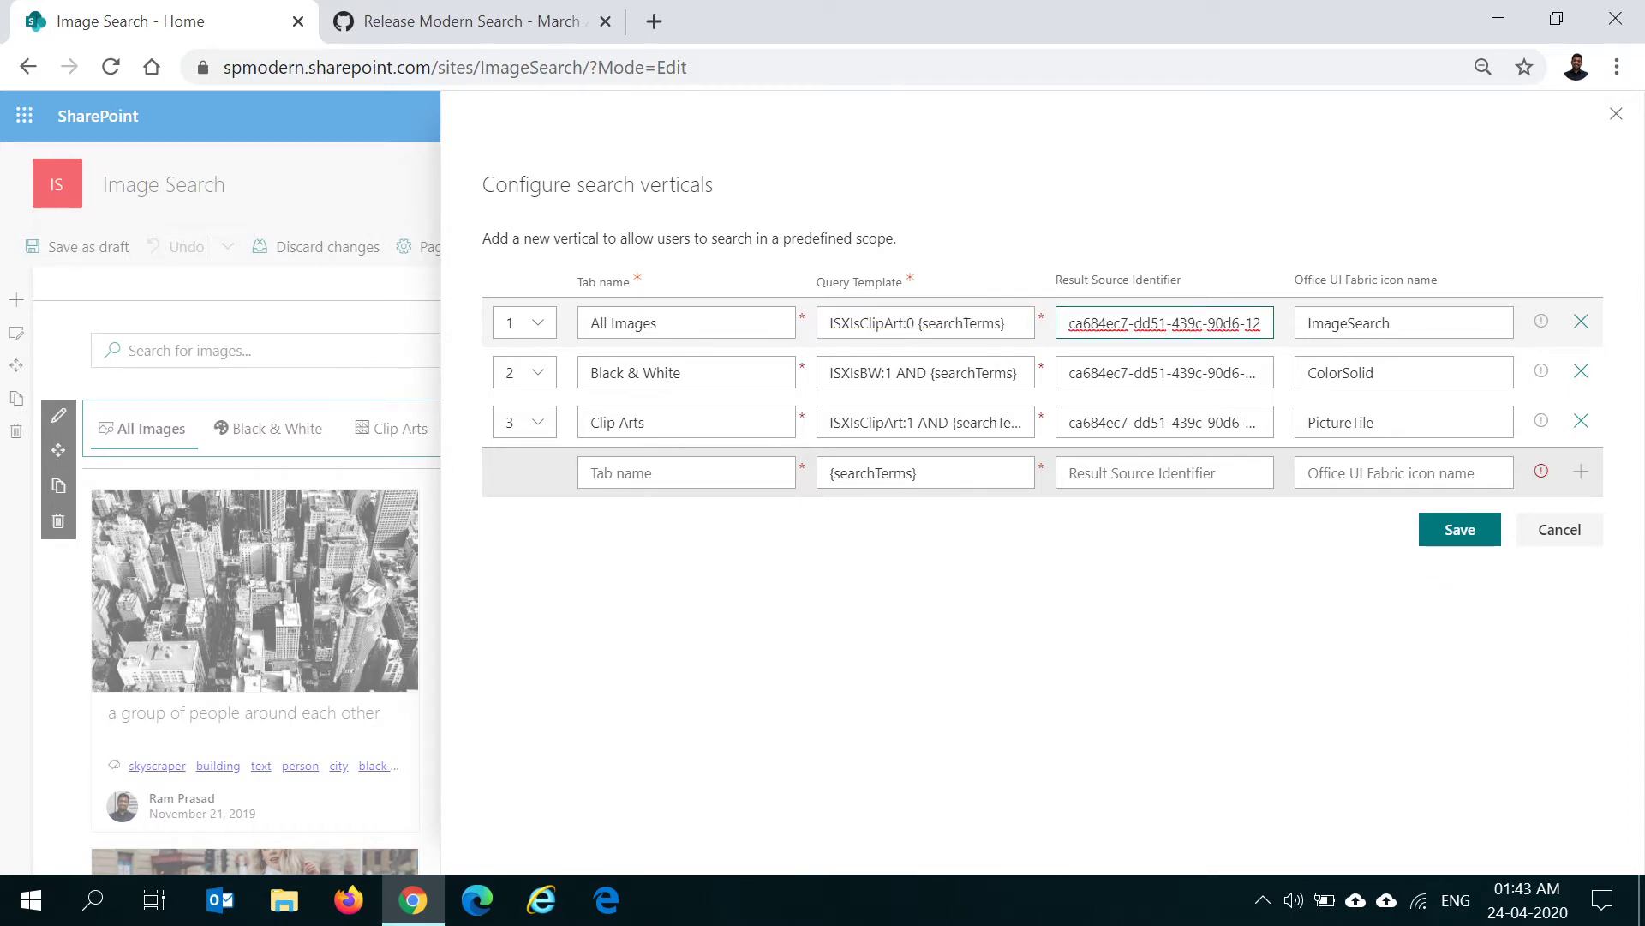
triple_click(1223, 324)
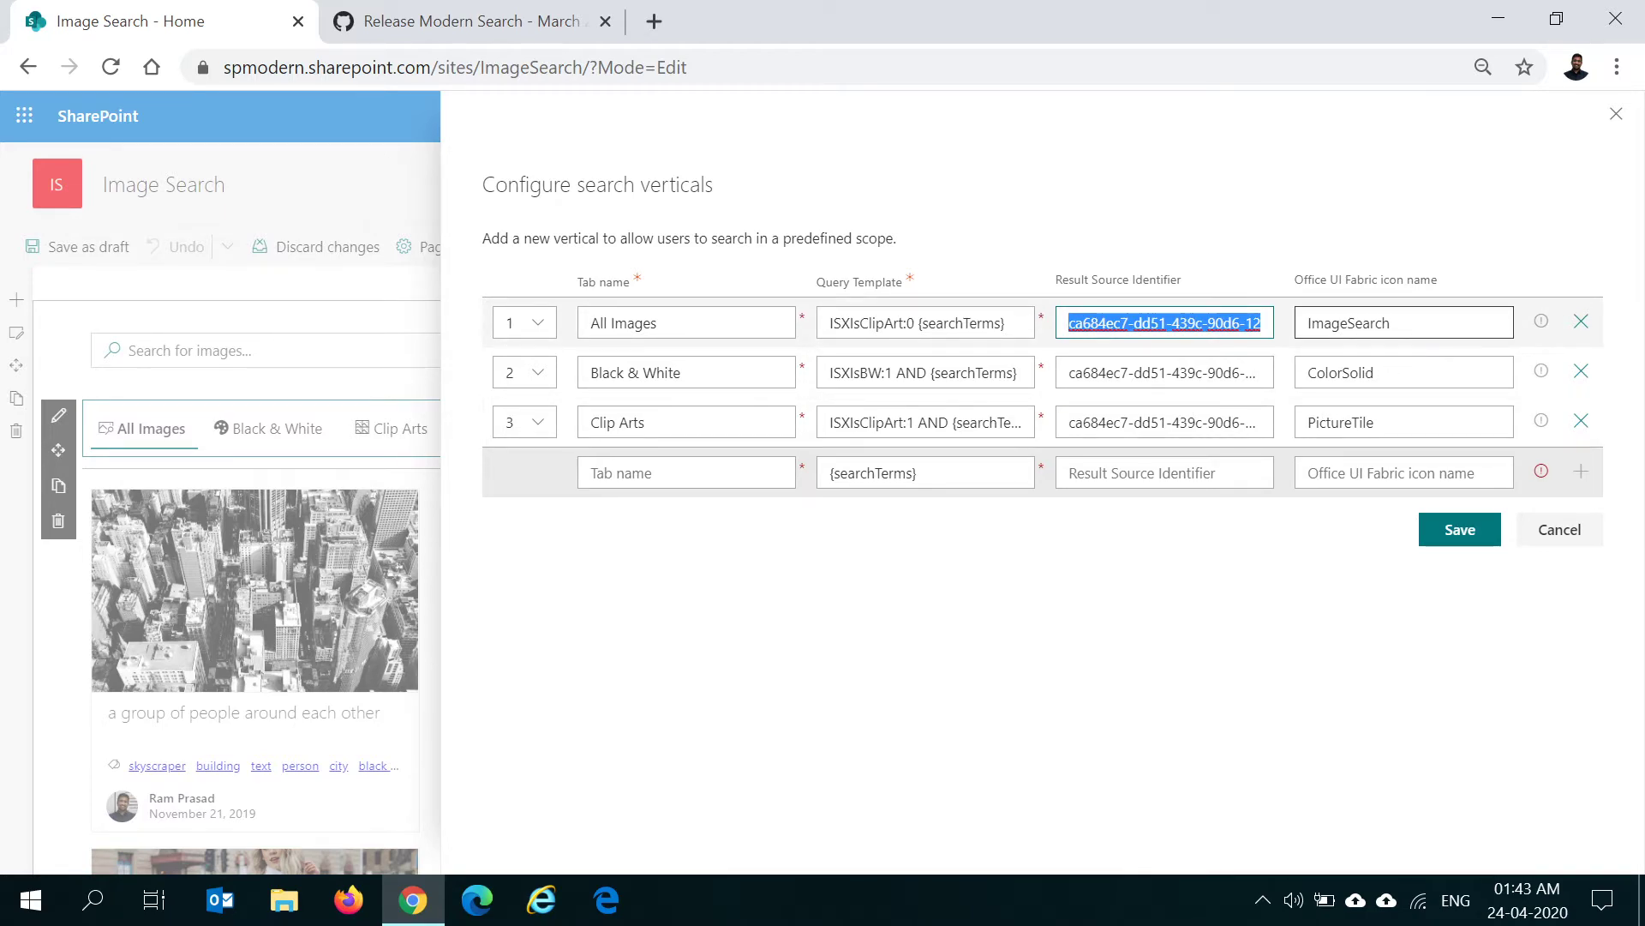
left_click(1380, 330)
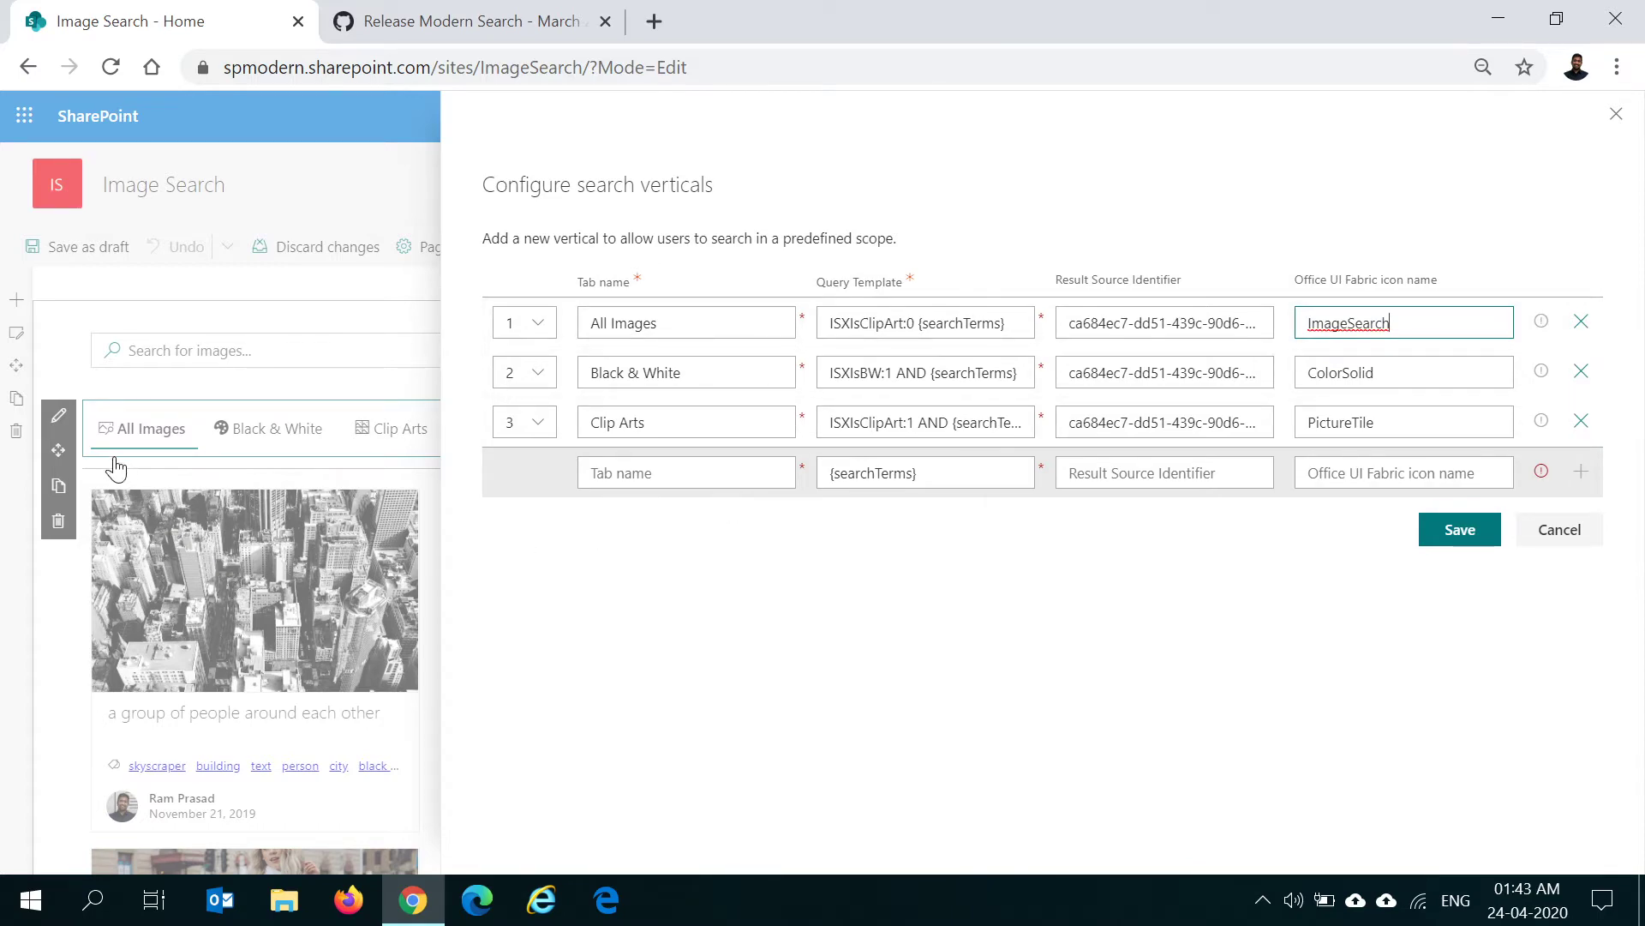
left_click_drag(683, 375, 570, 392)
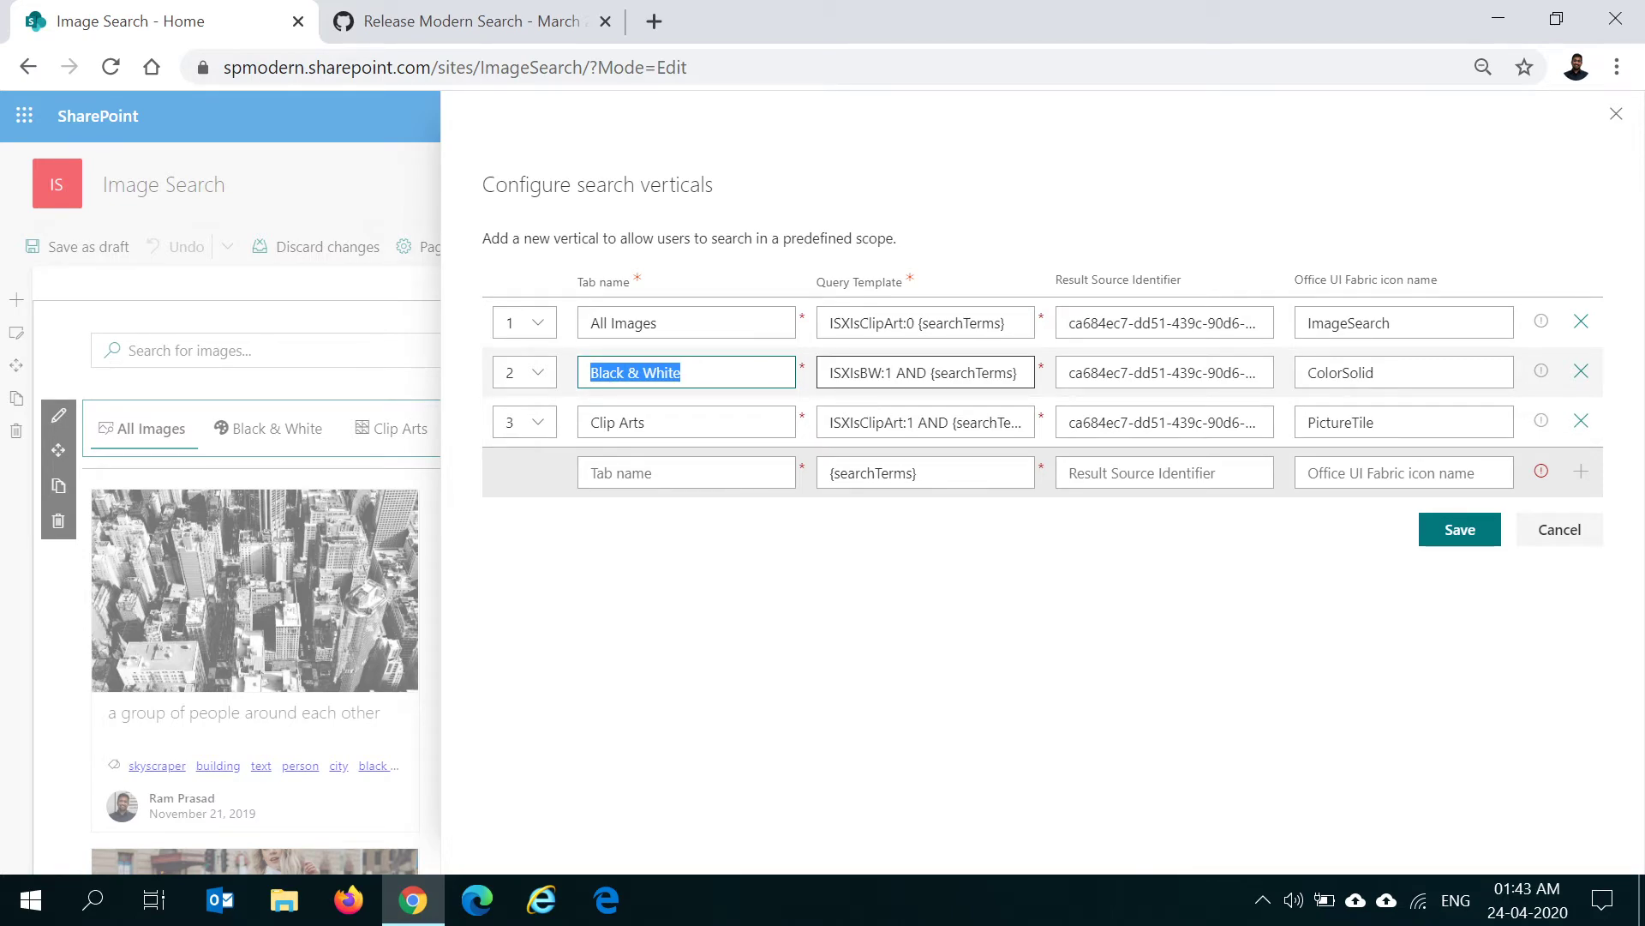
left_click(882, 374)
left_click_drag(841, 374, 896, 373)
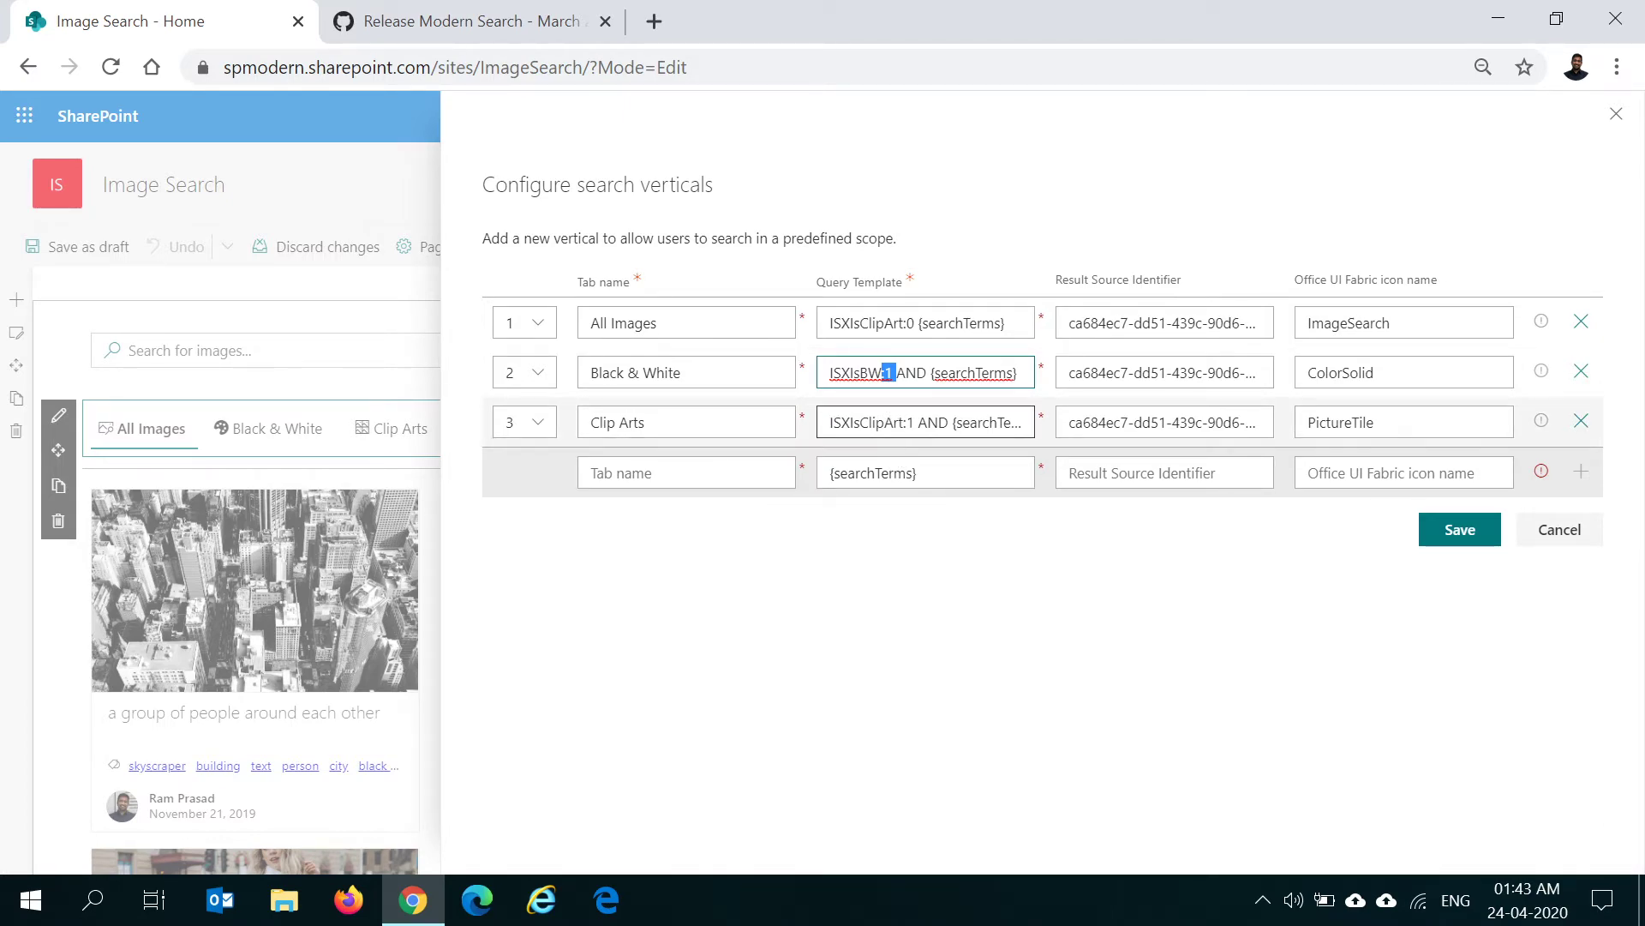
Check the Clip Arts query and the ColorSolid and PictureTile icons, then save the verticals
left_click(858, 422)
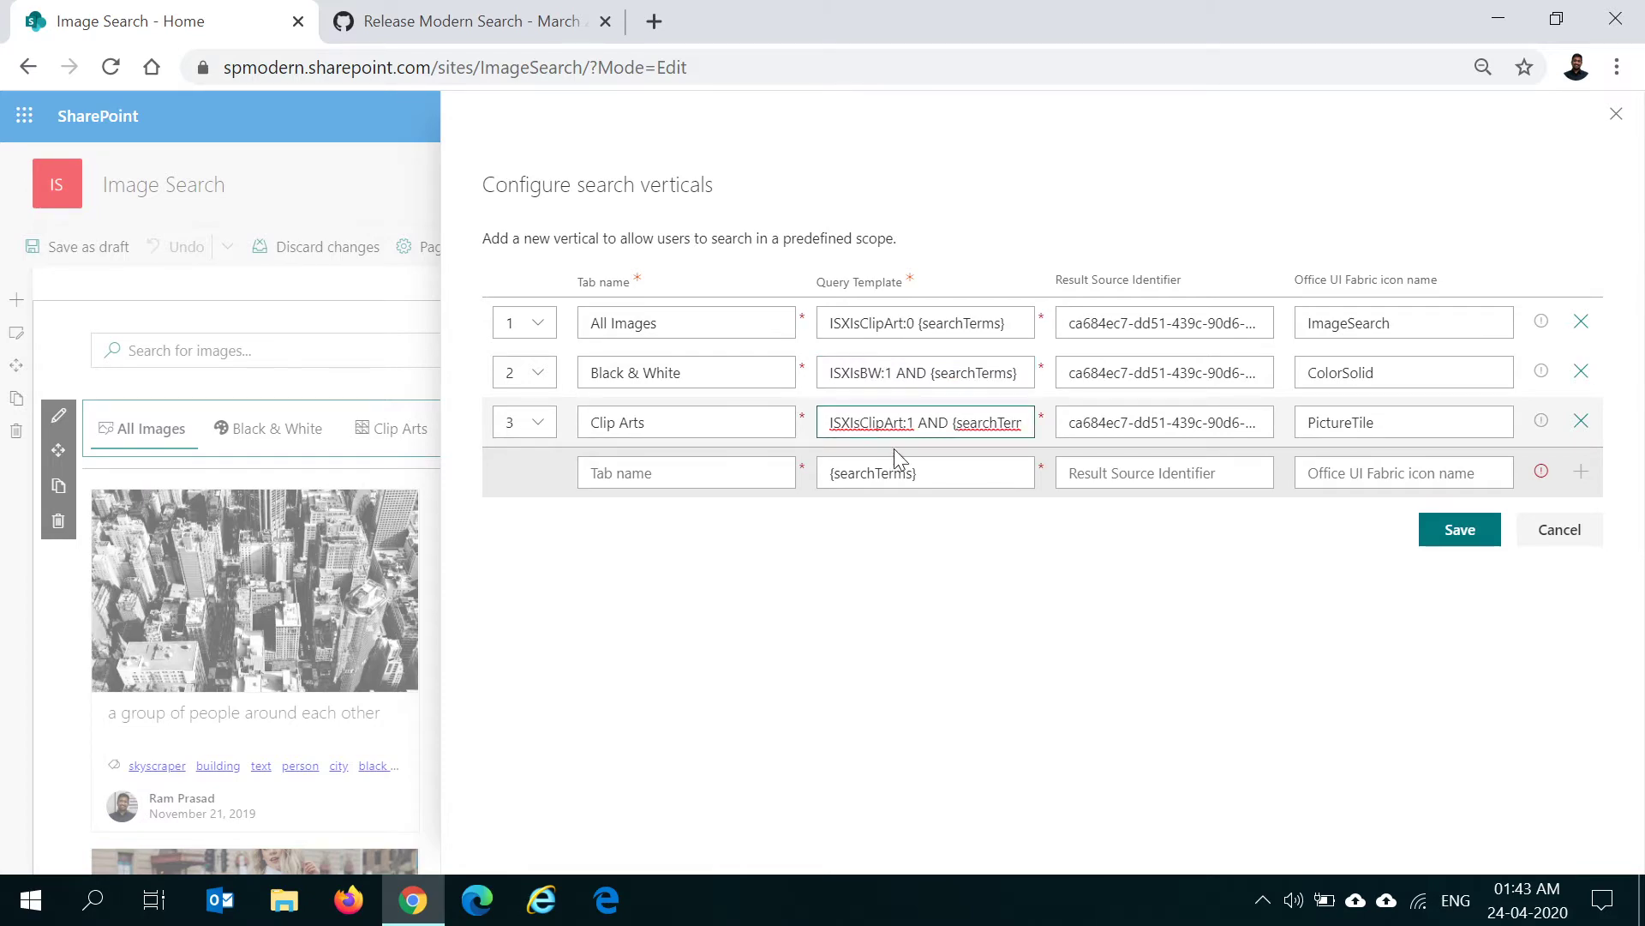
left_click_drag(873, 422, 914, 423)
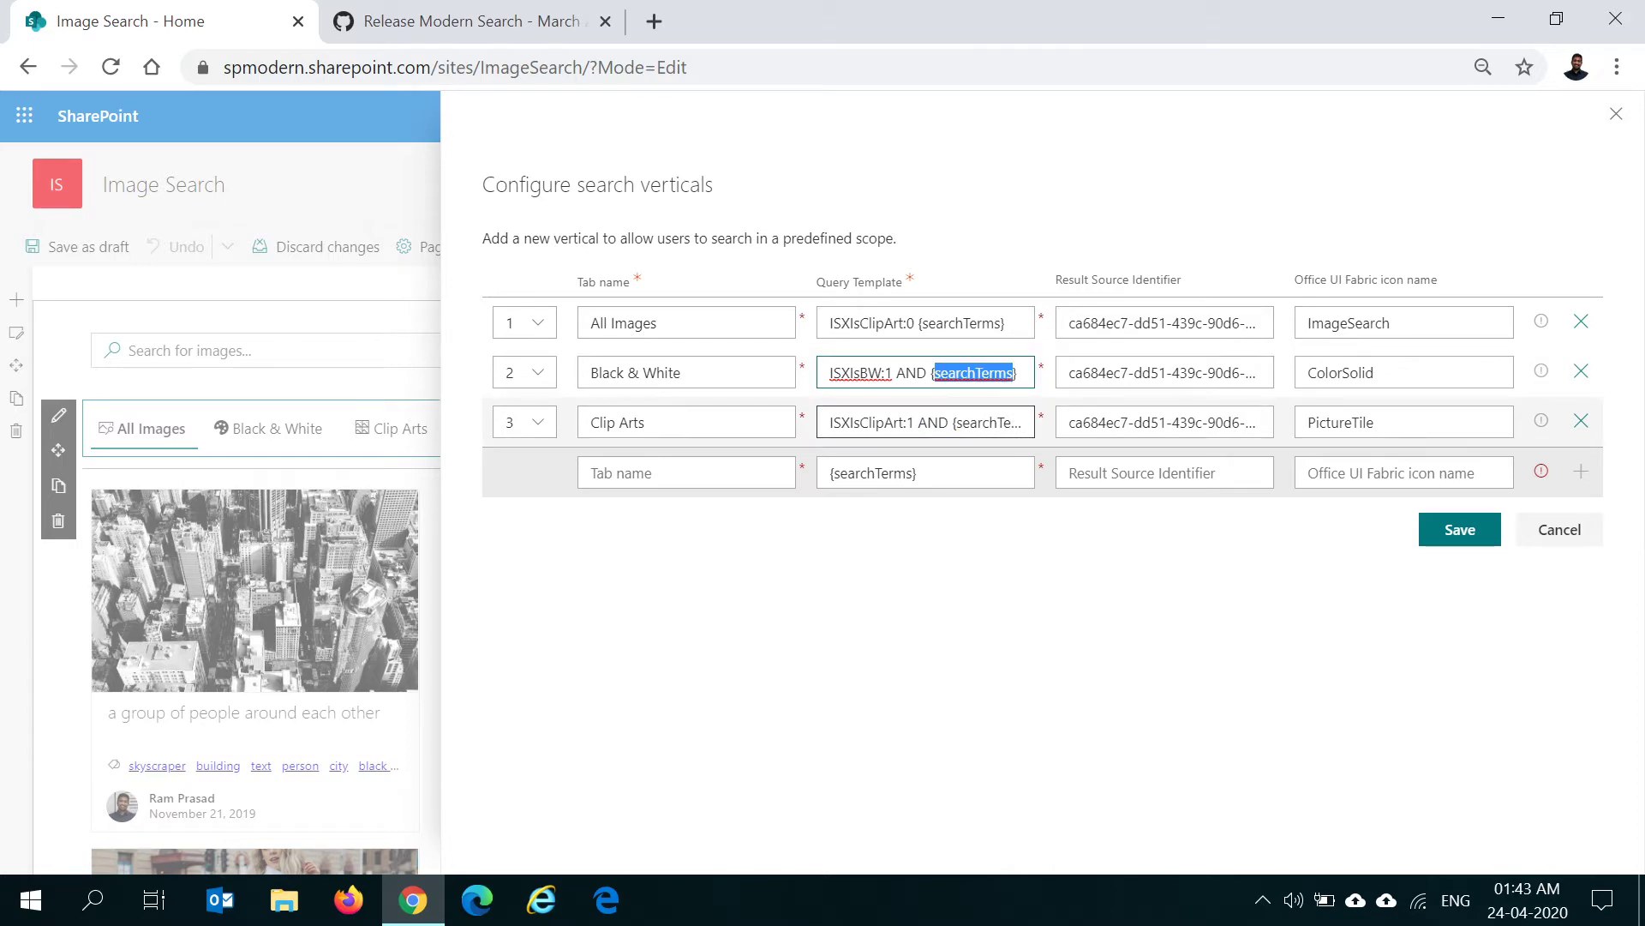
left_click_drag(956, 423, 1022, 422)
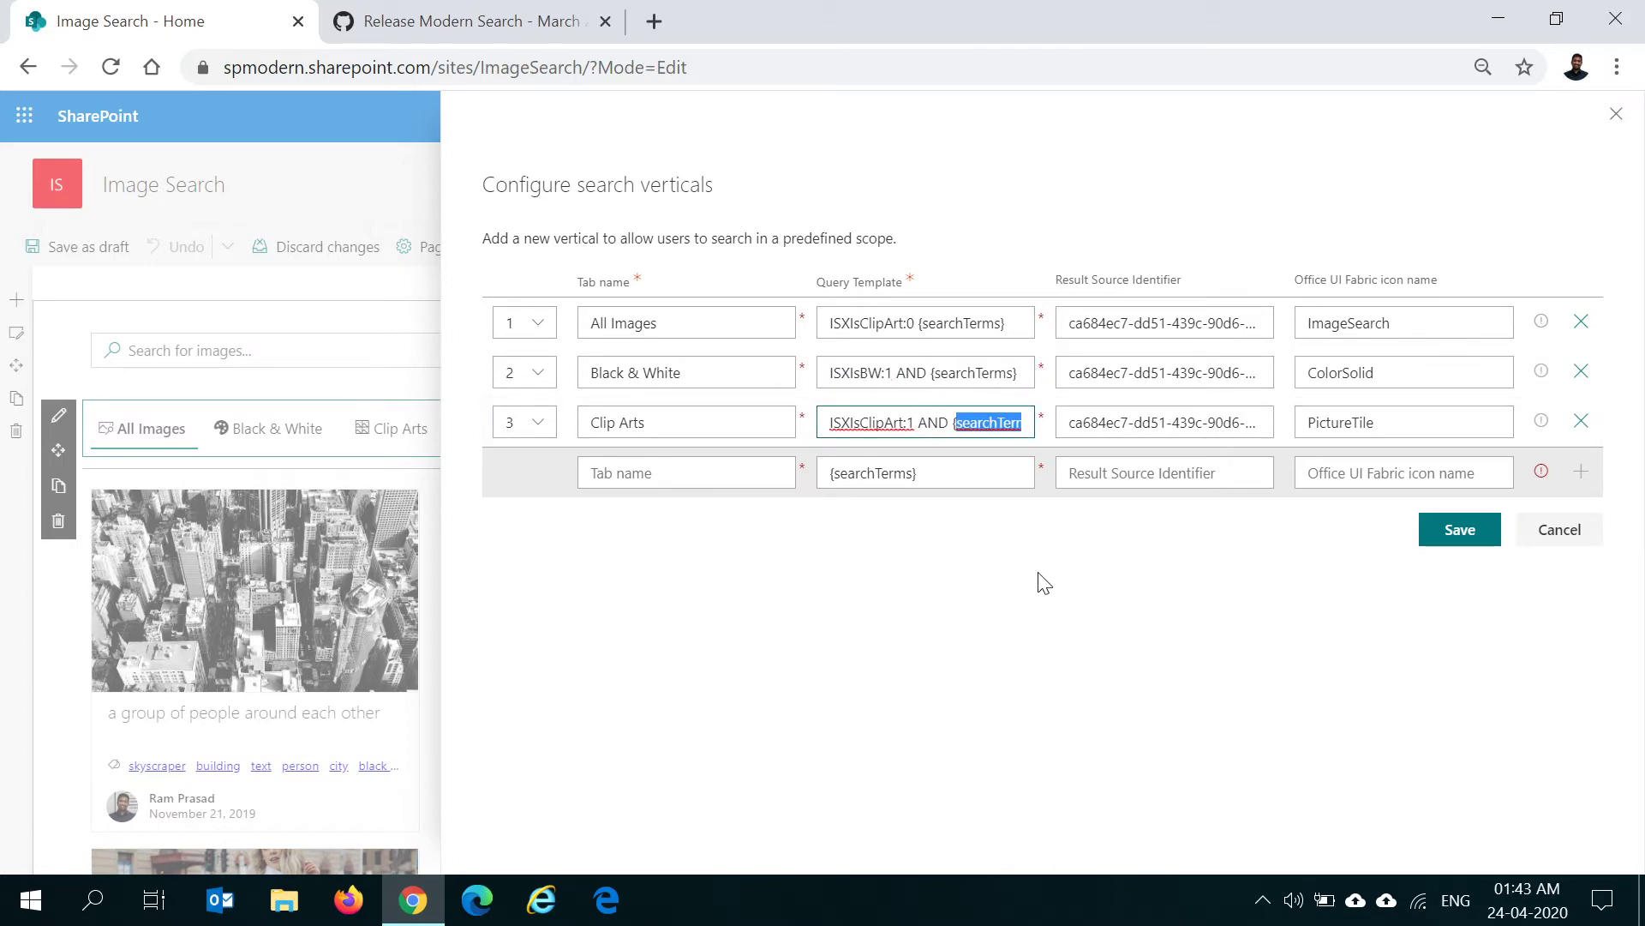
double_click(975, 373)
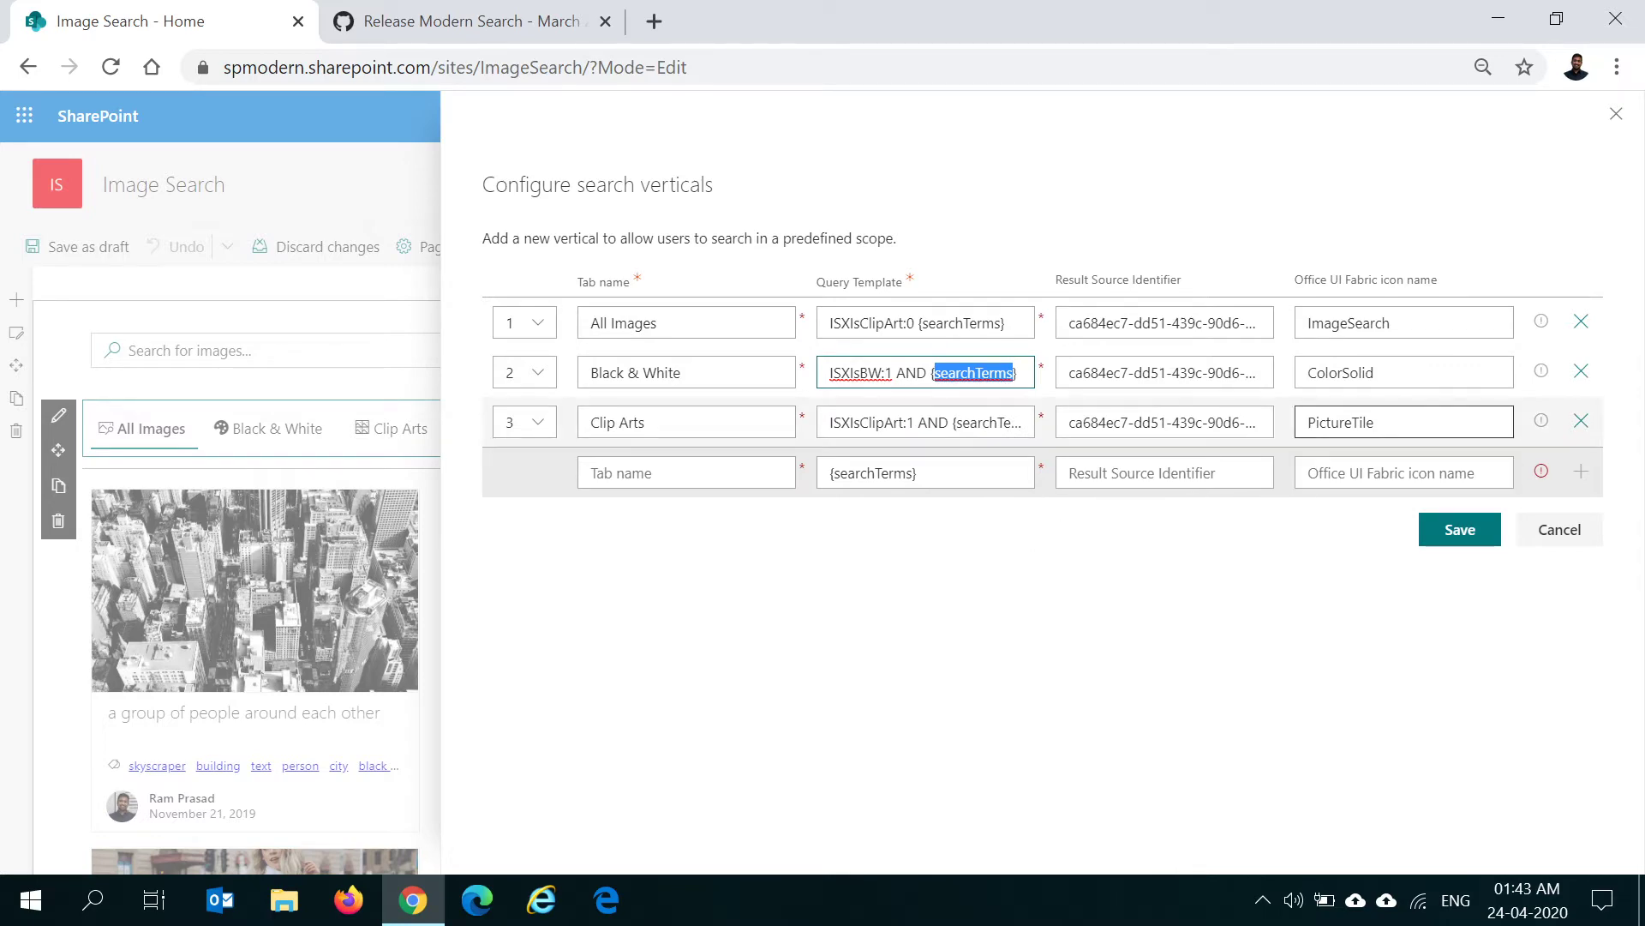
double_click(1340, 373)
double_click(1396, 423)
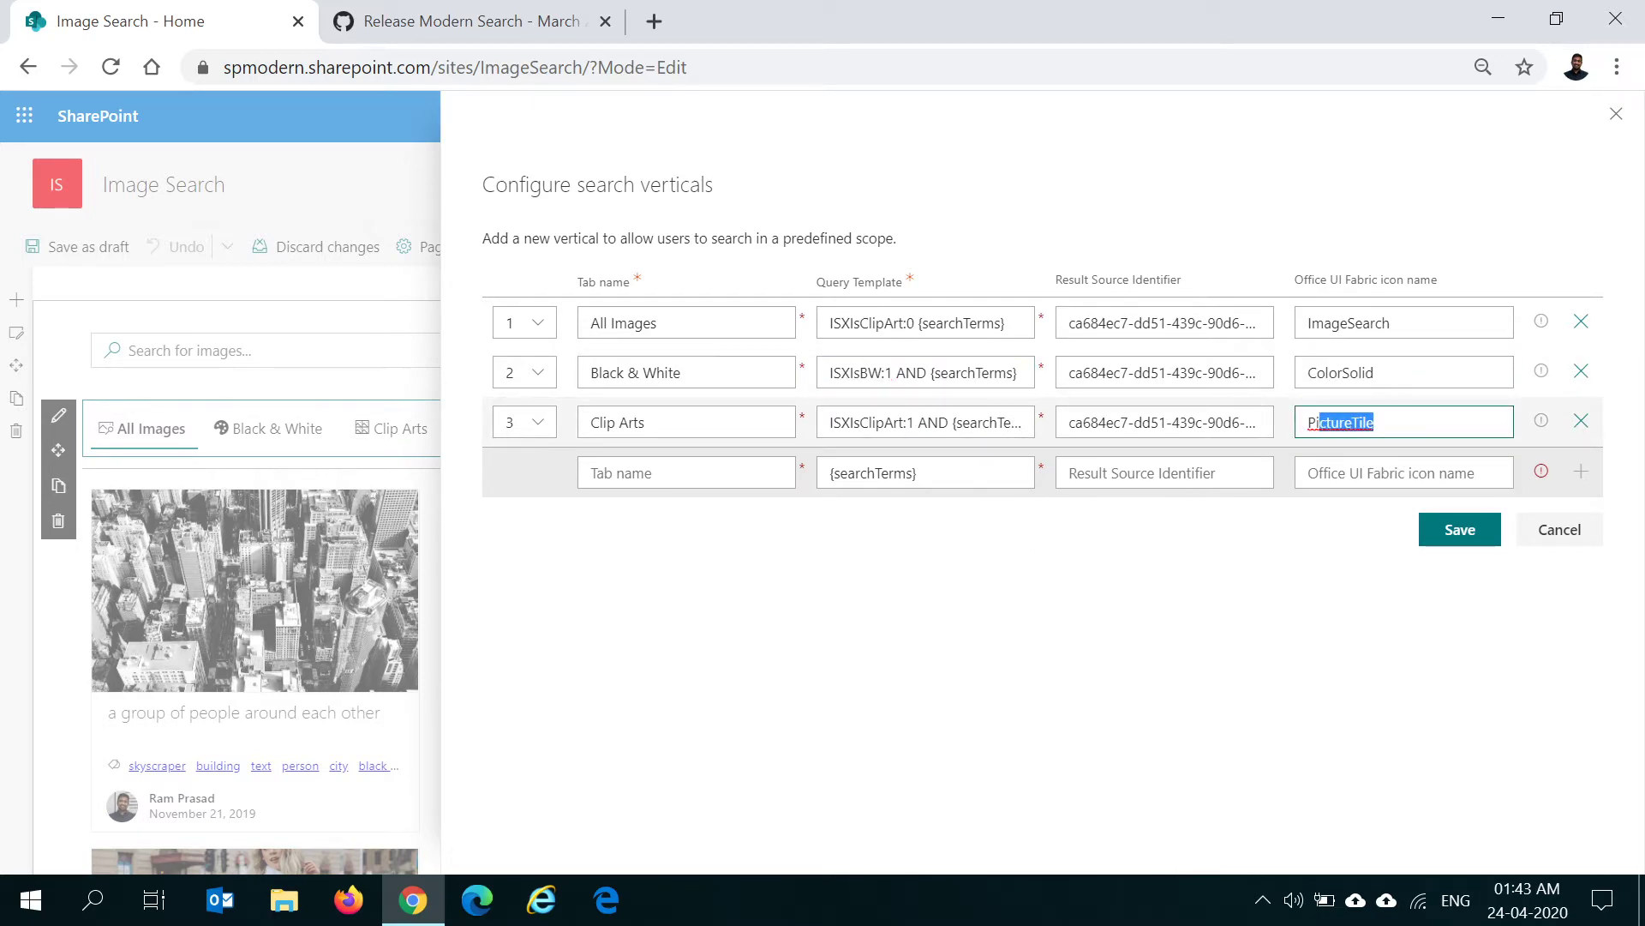
left_click(1460, 529)
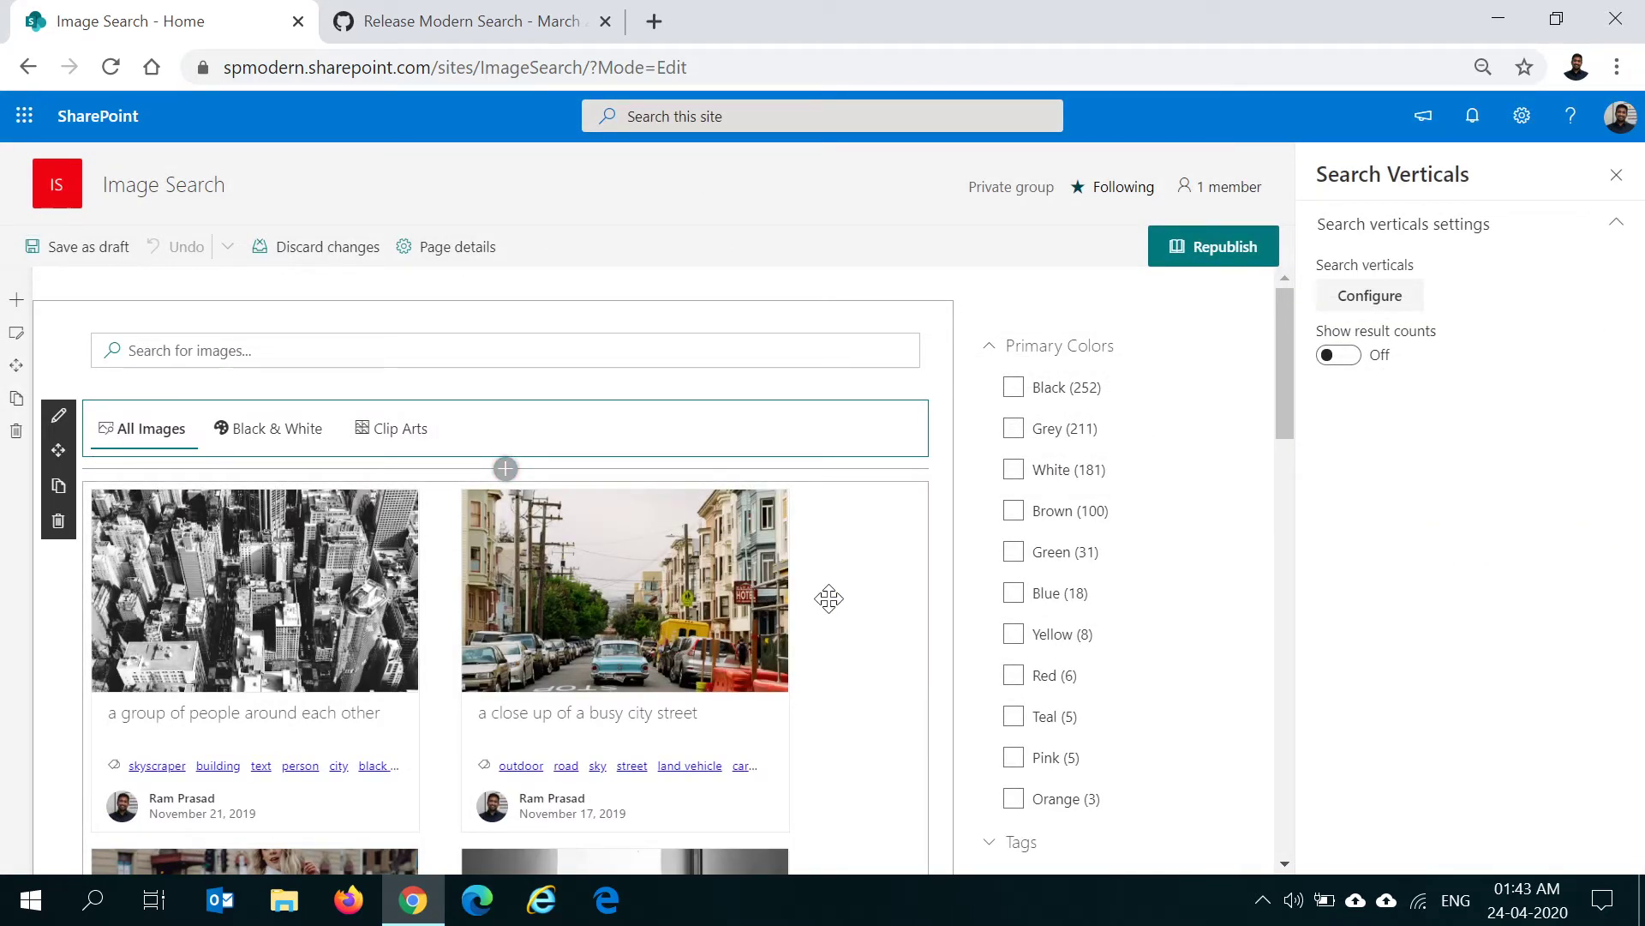
Open the Search Results web part settings and inspect its default search query
left_click(58, 499)
left_click(58, 501)
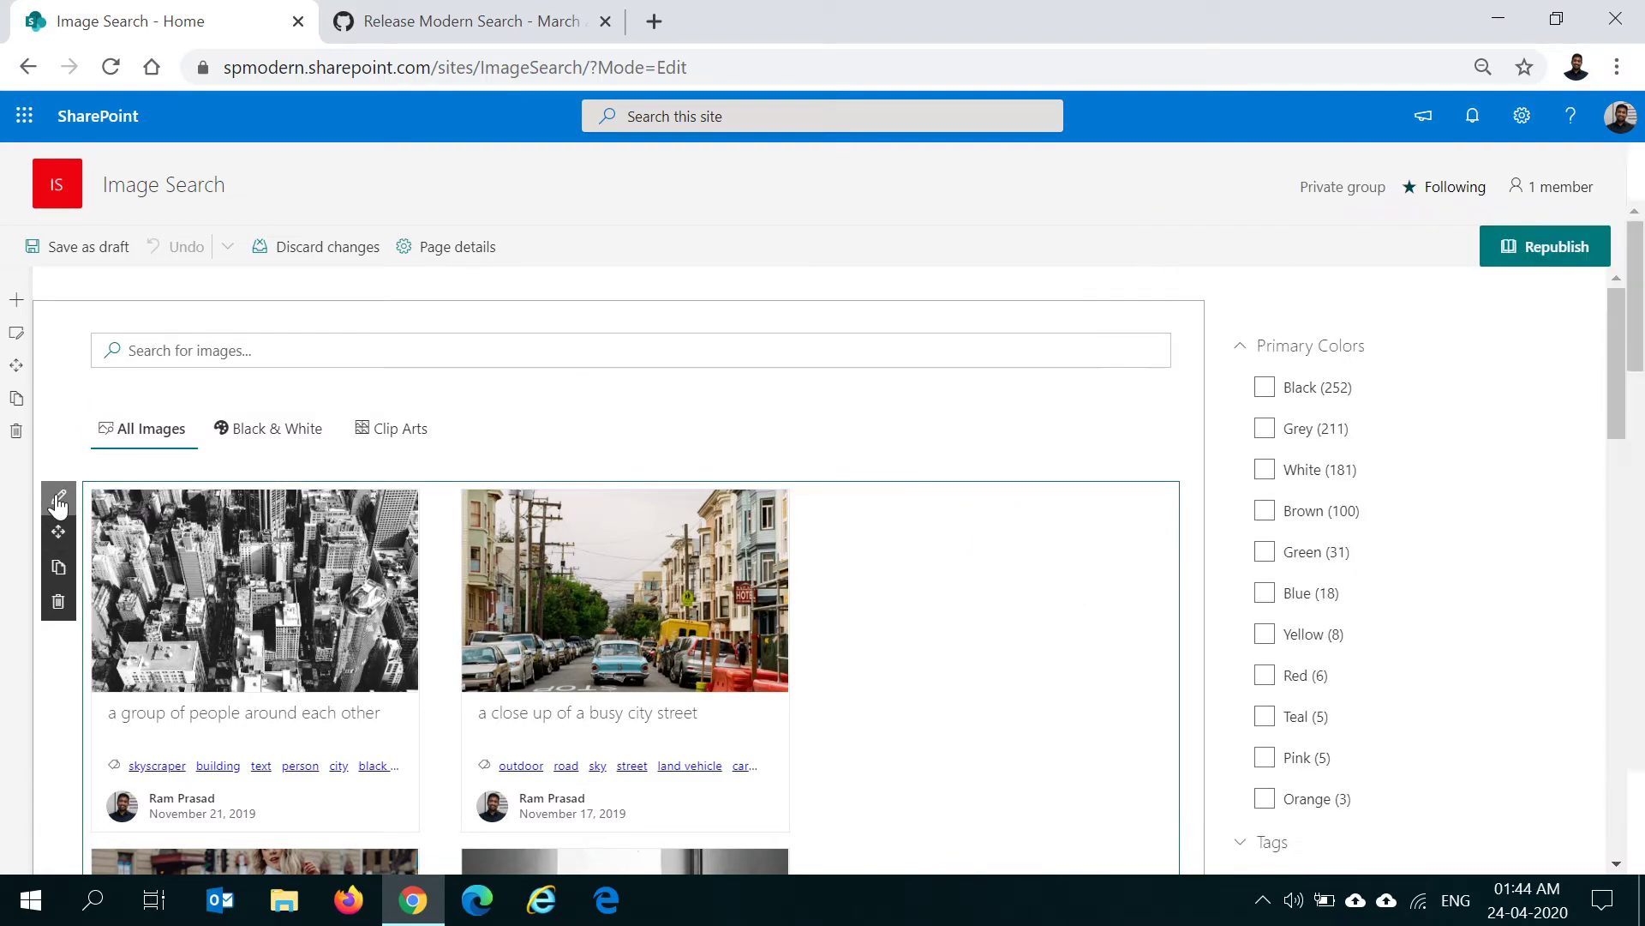
left_click(58, 502)
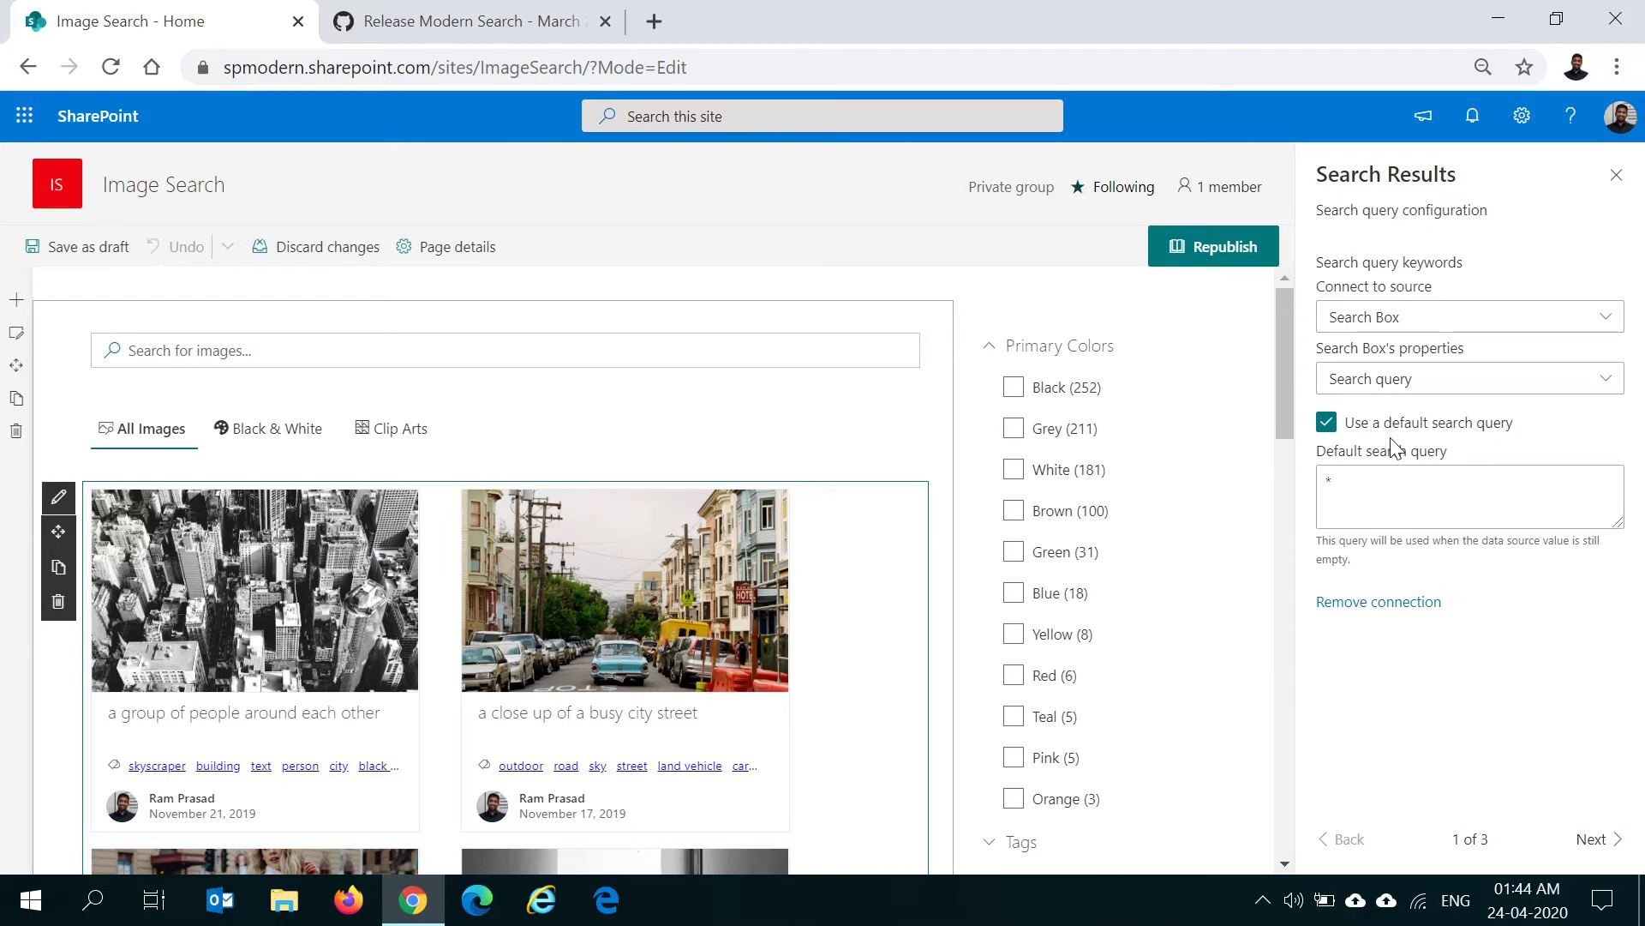
left_click(1330, 481)
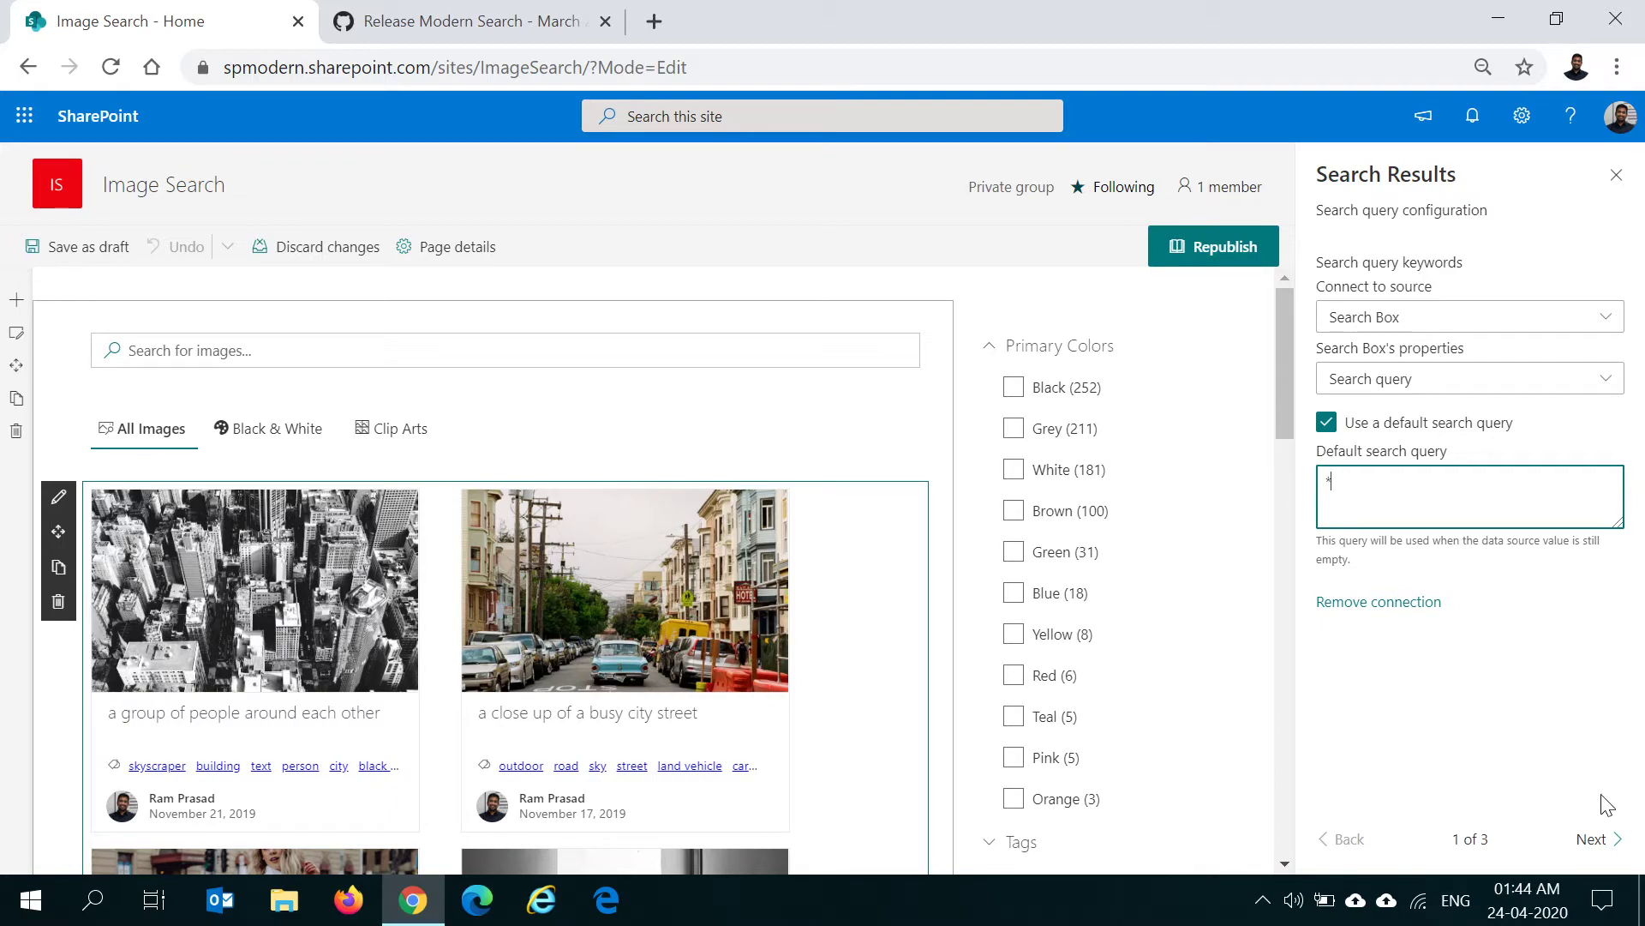
Advance to the search settings page and scroll to Paging, showing 9 items per page
left_click(1594, 839)
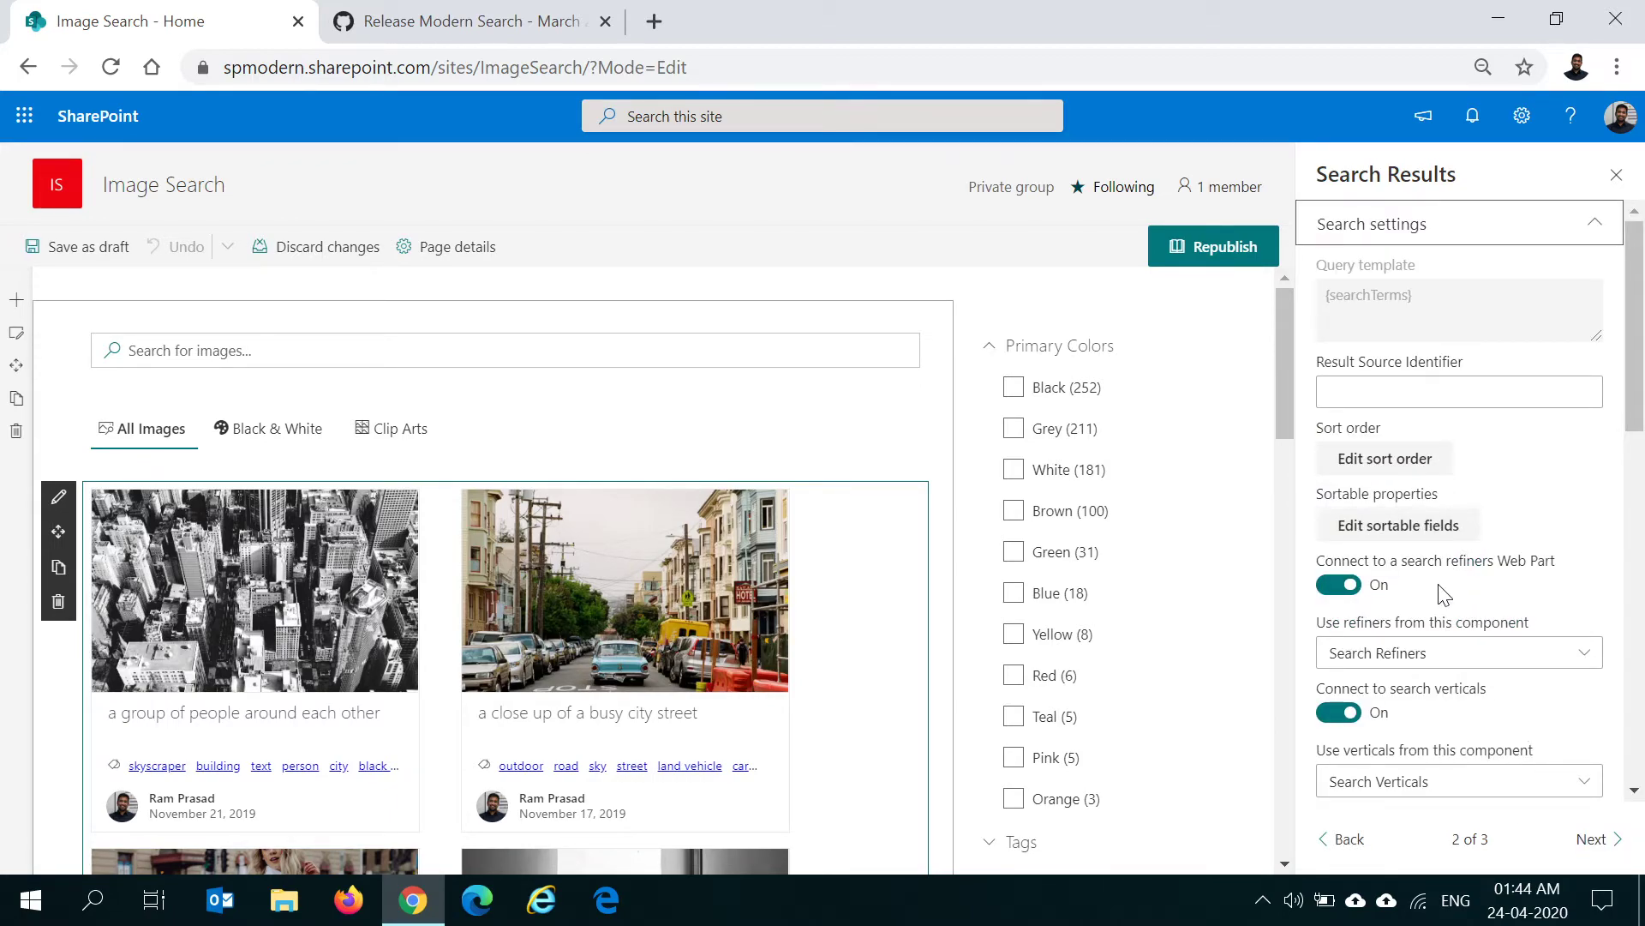
scroll(1440, 600, "down", 2)
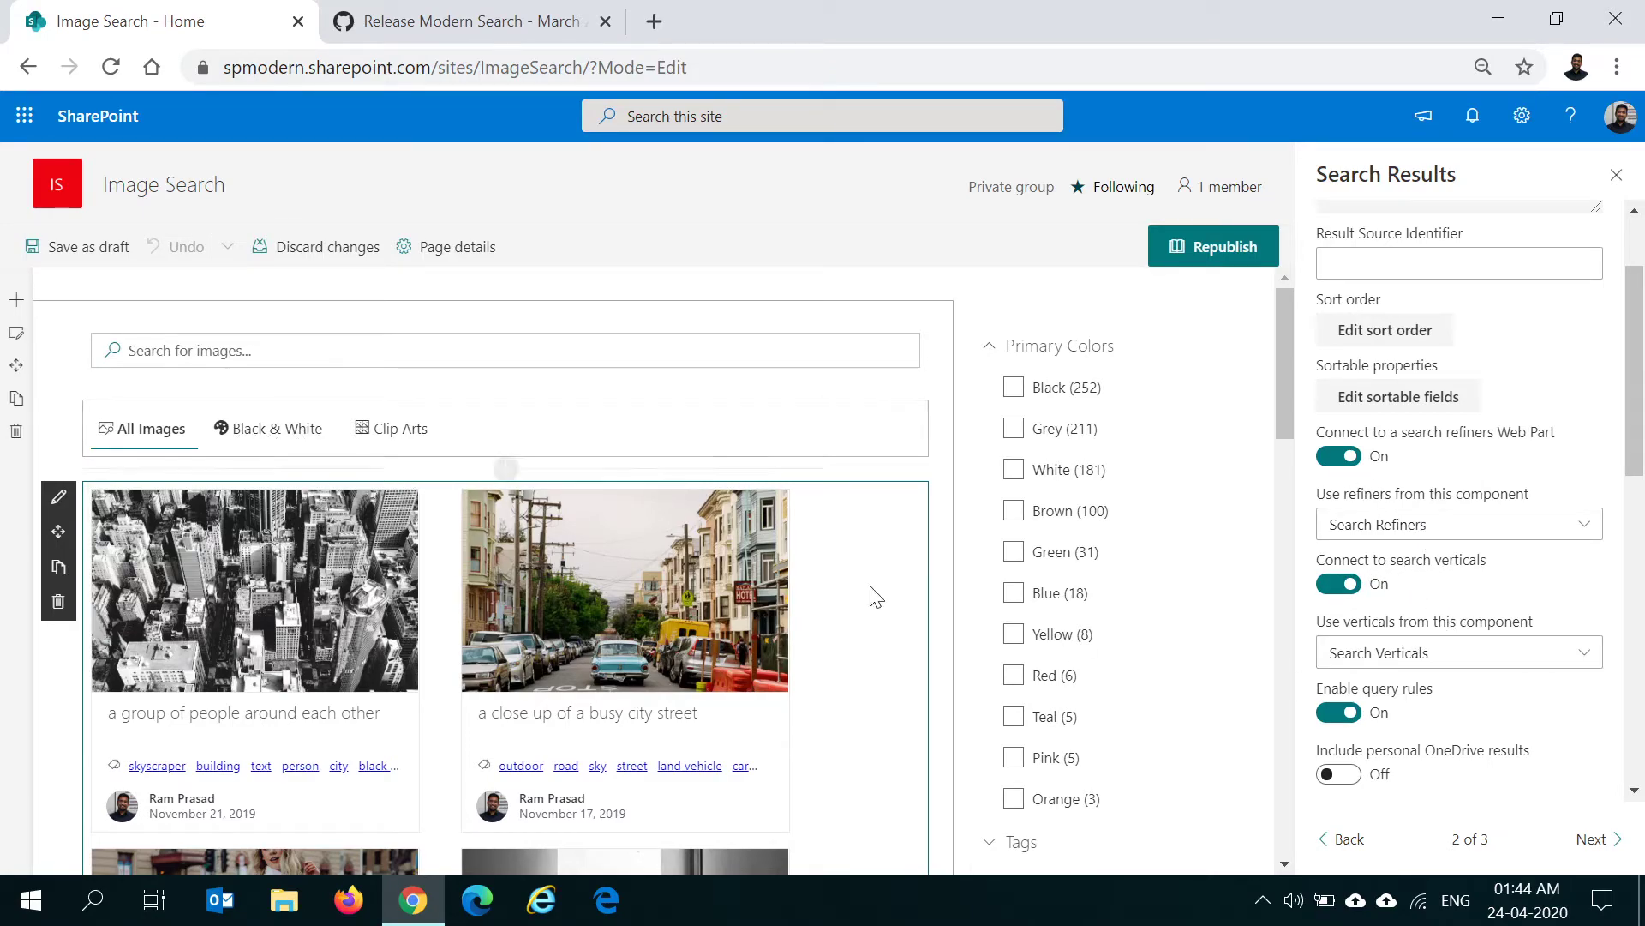
scroll(1457, 525, "down", 5)
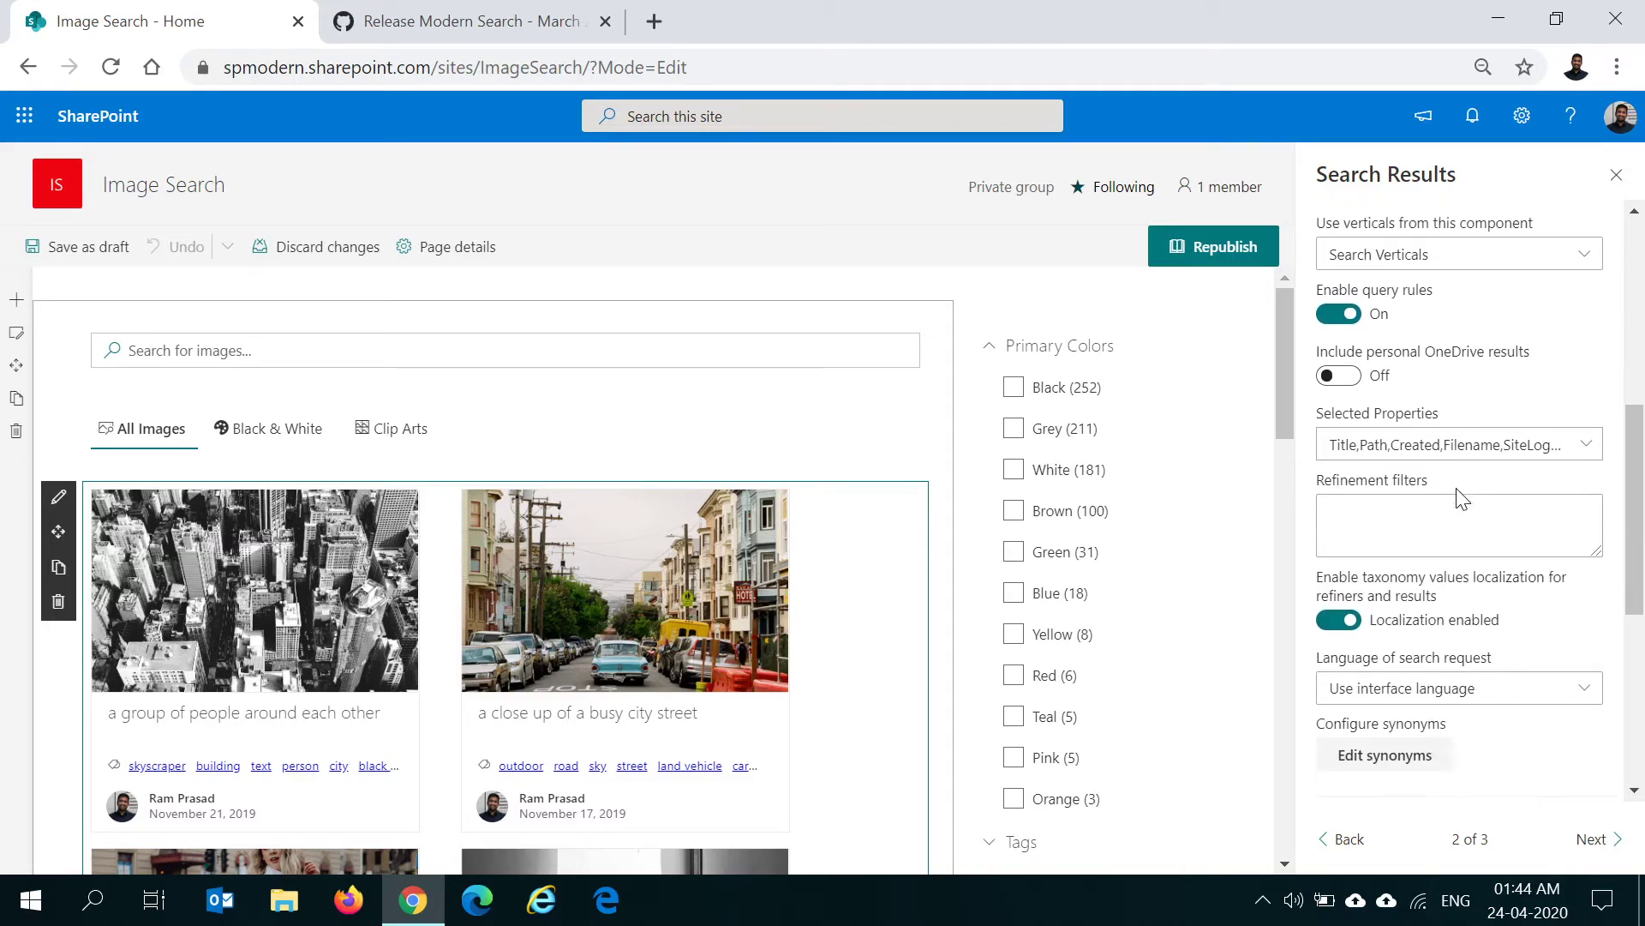
scroll(1460, 497, "down", 2)
scroll(1457, 580, "down", 4)
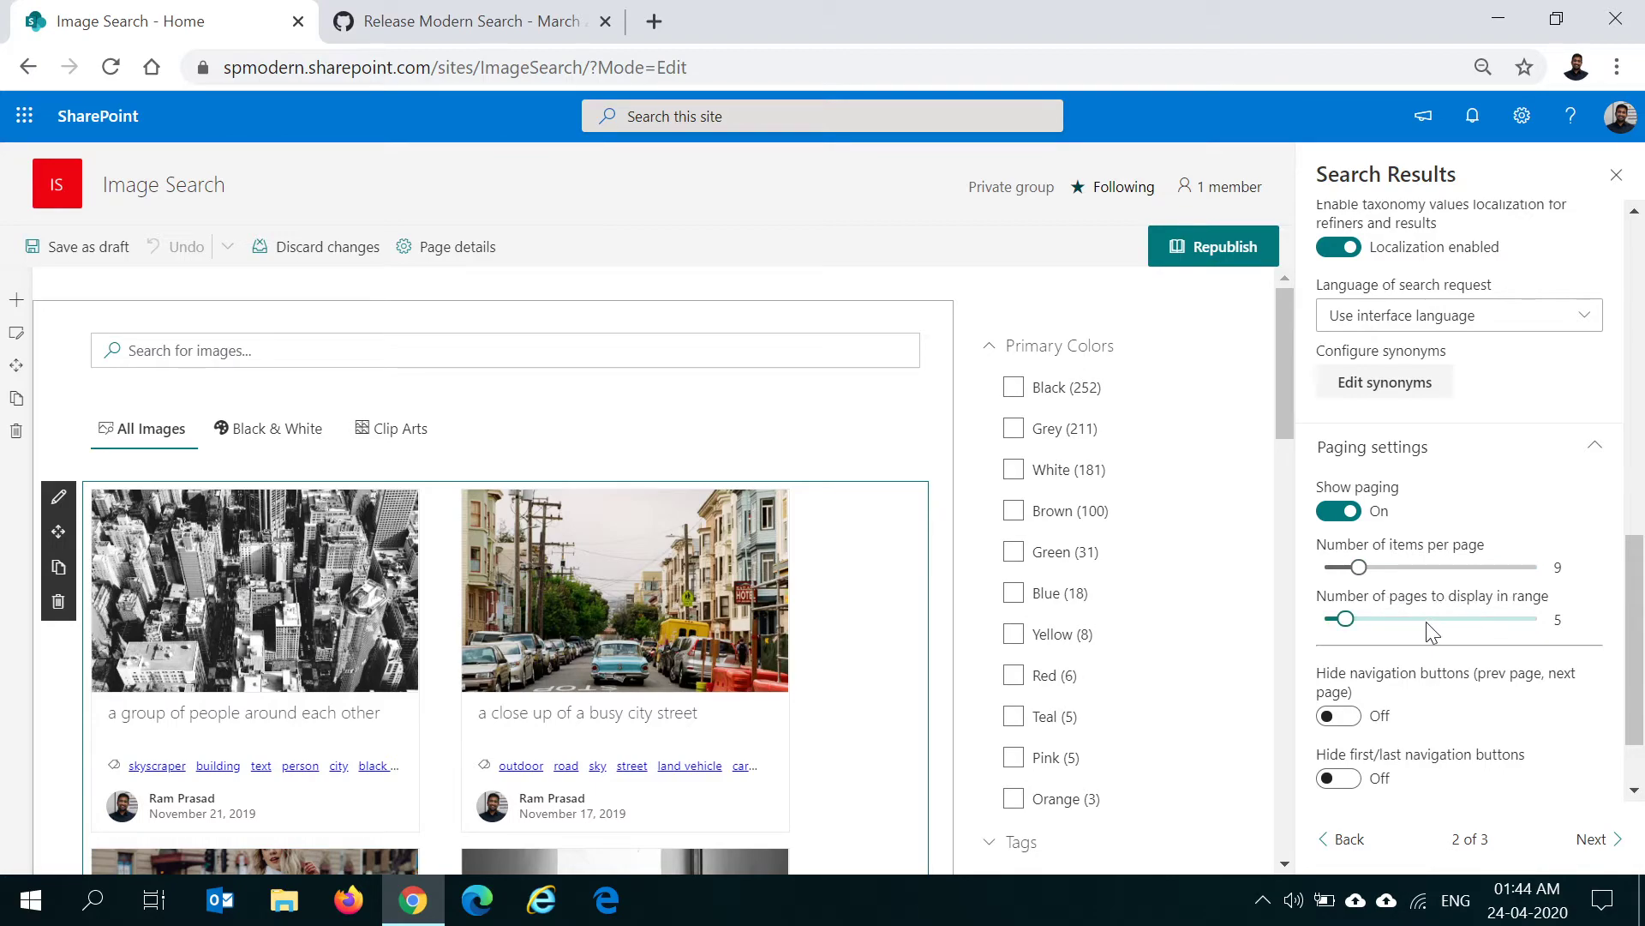
scroll(1430, 631, "down", 2)
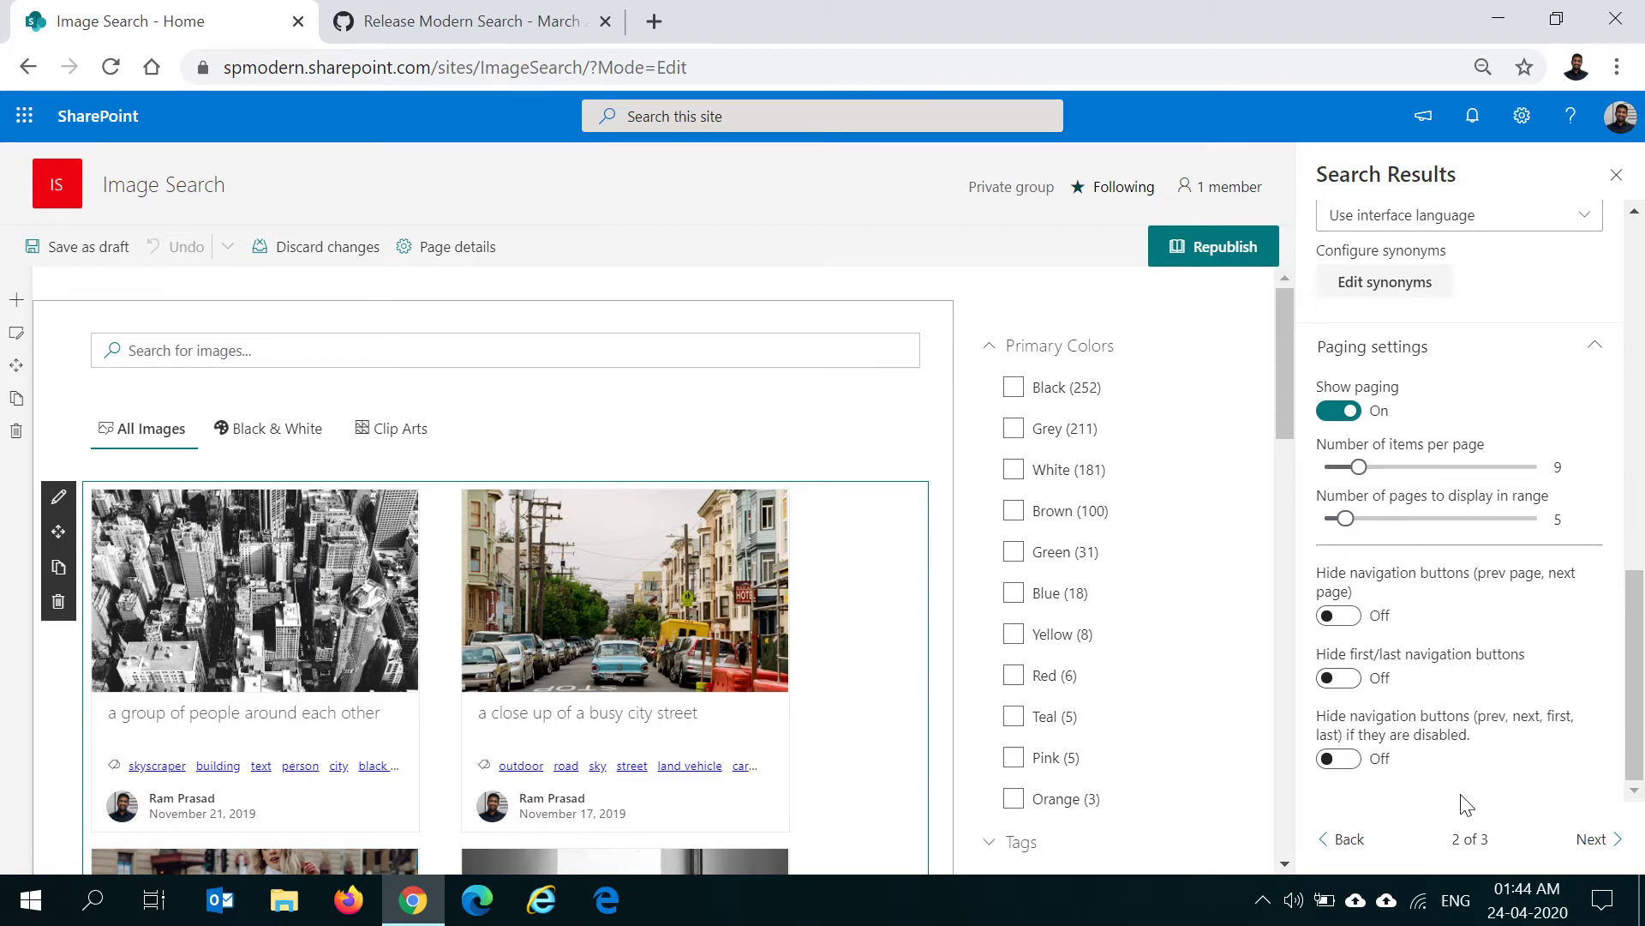
Move to the layout options and try the Simple list and Details list layouts
left_click(1592, 839)
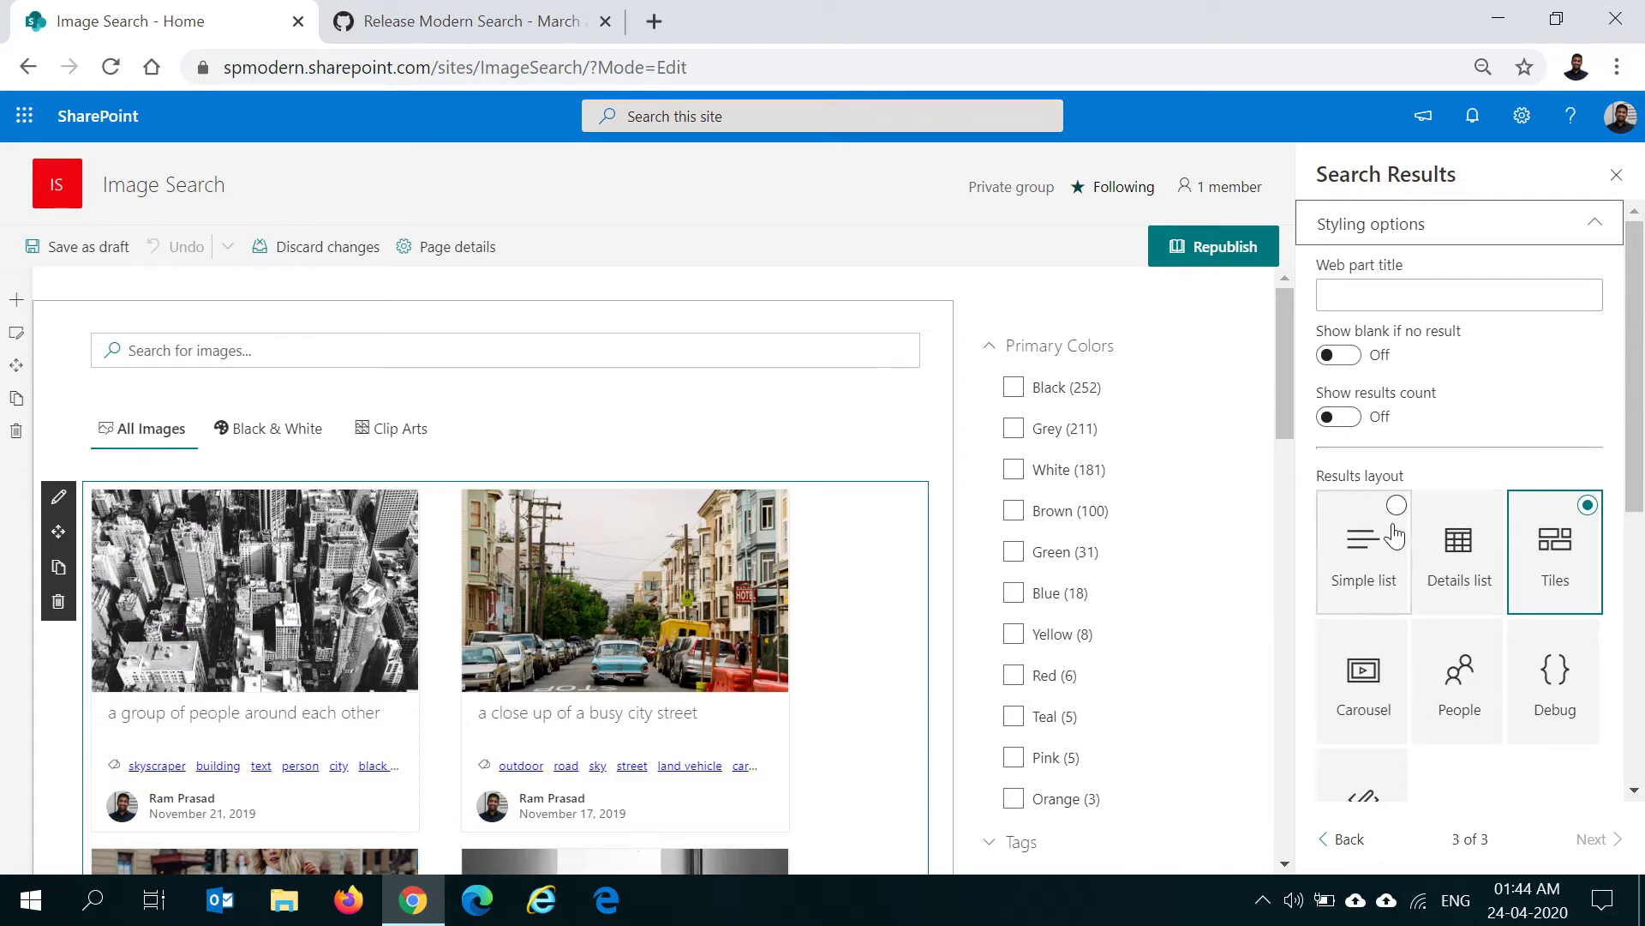
left_click(1358, 562)
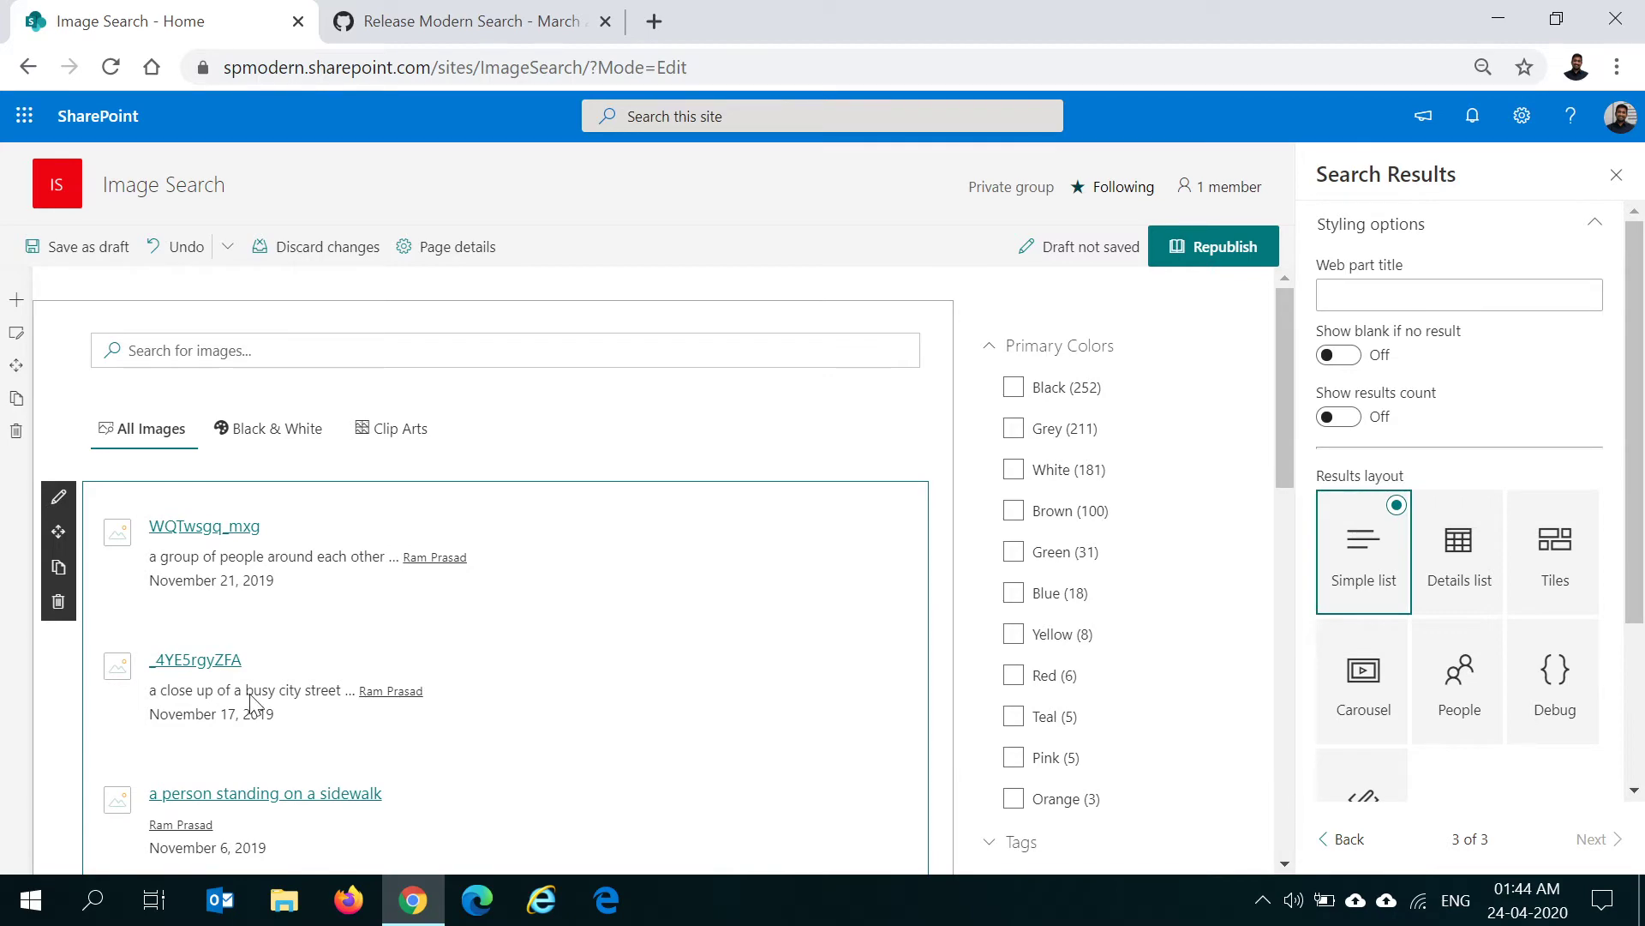
left_click(1457, 567)
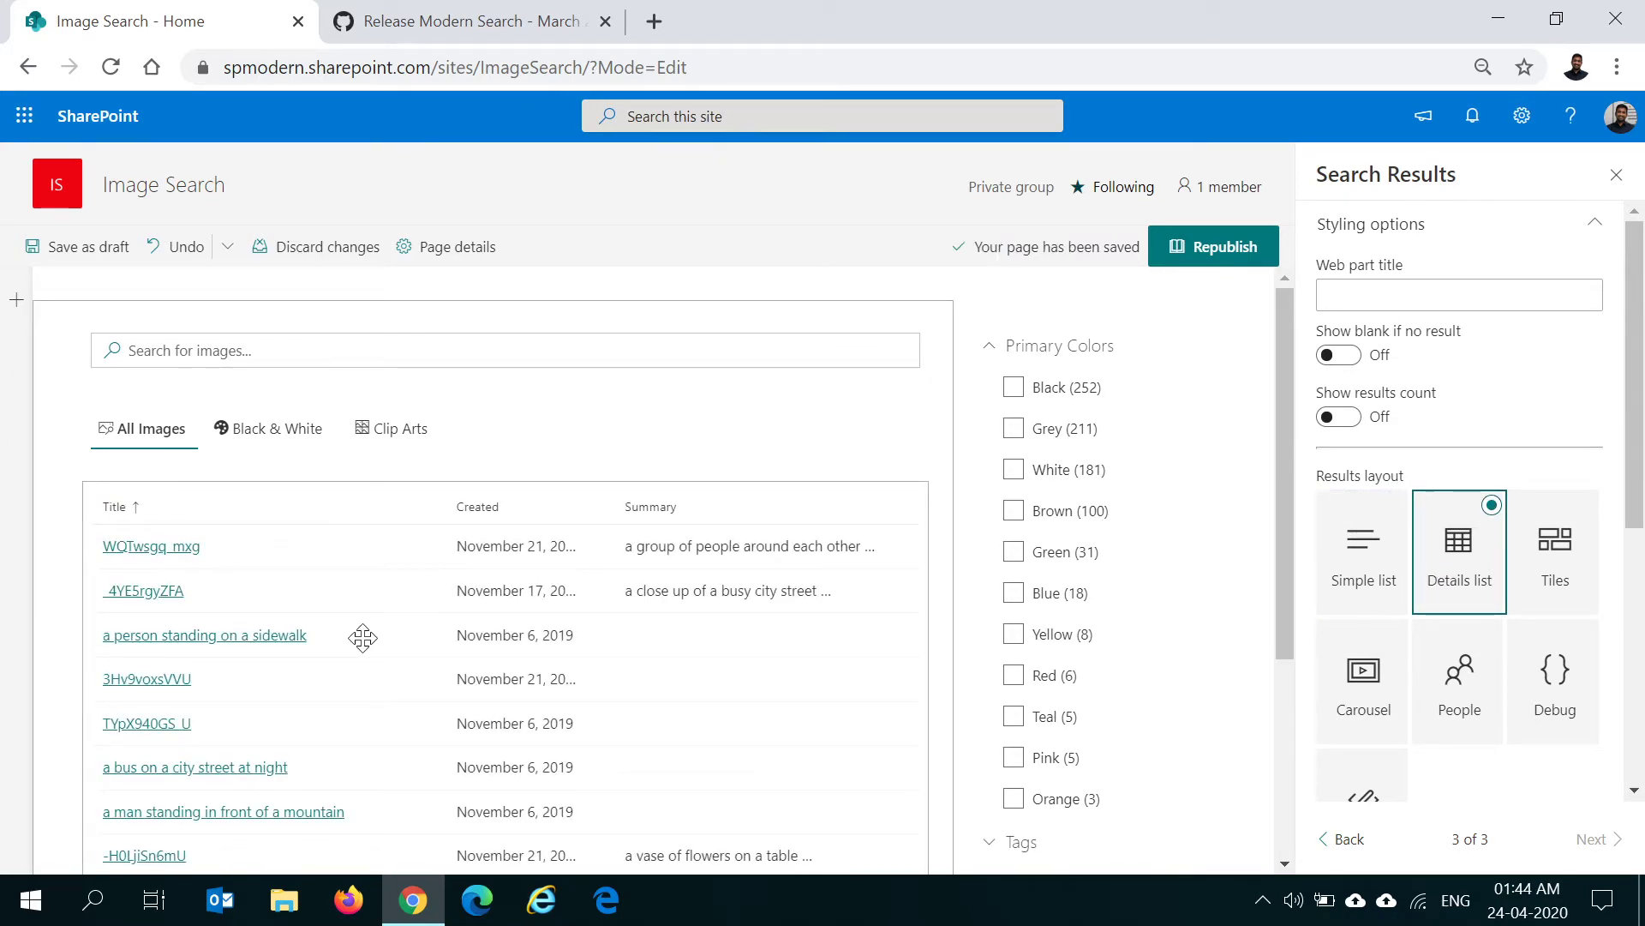
scroll(363, 635, "down", 4)
scroll(302, 614, "up", 4)
Try the Carousel and People layouts, then leave the results in the Debug JSON layout
left_click(1362, 701)
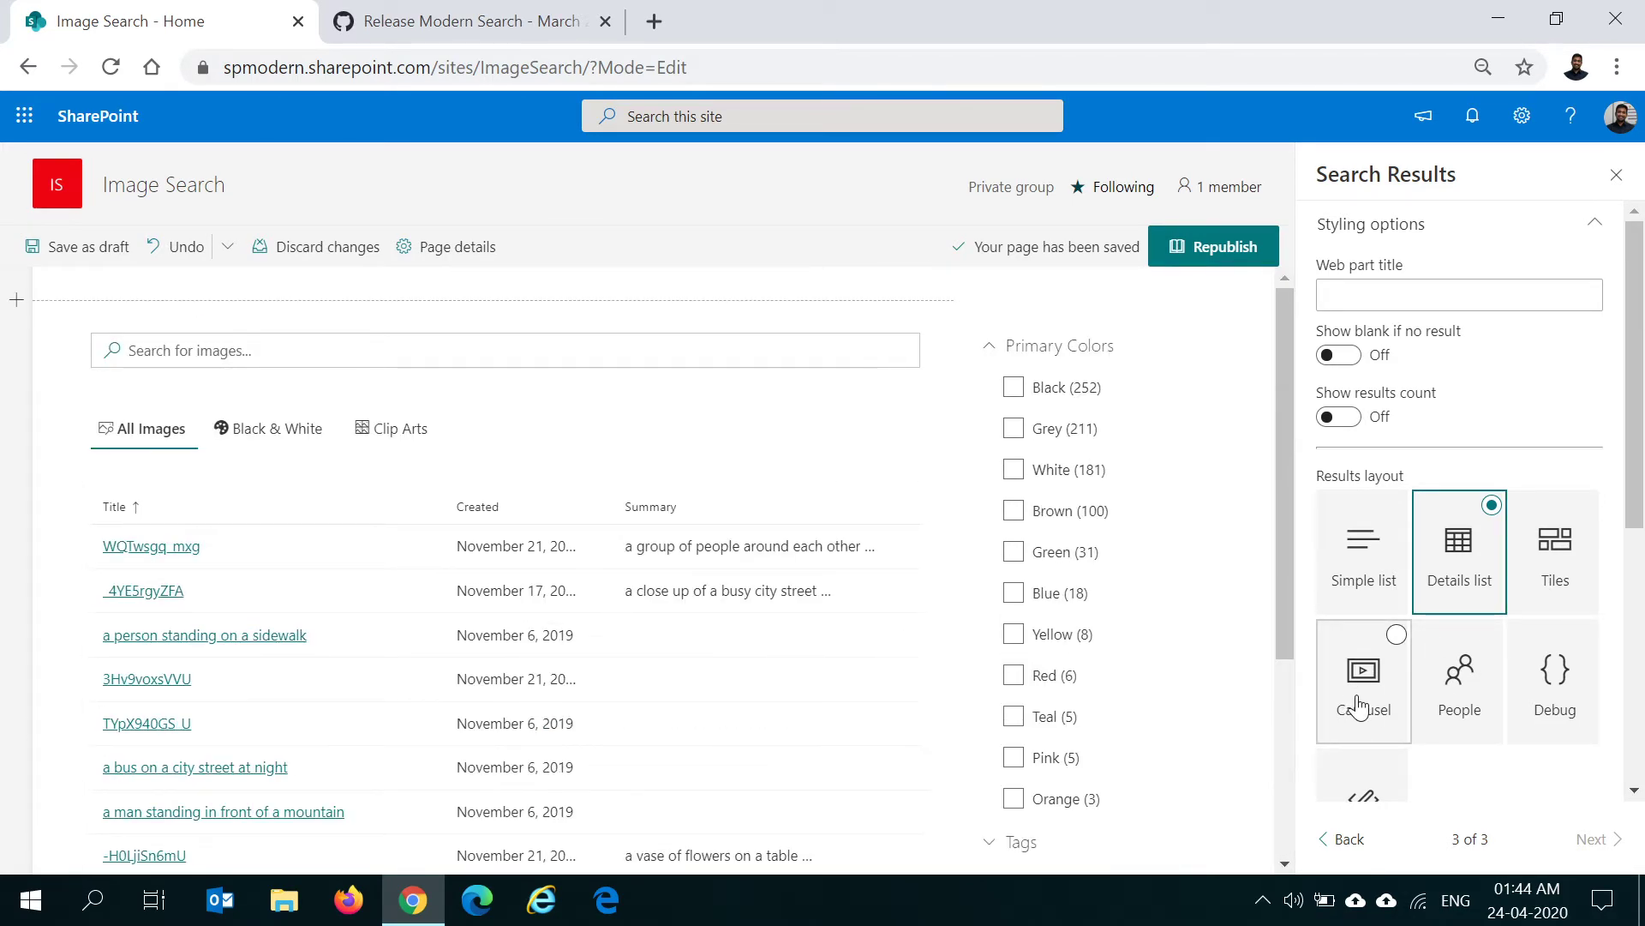
scroll(537, 624, "down", 2)
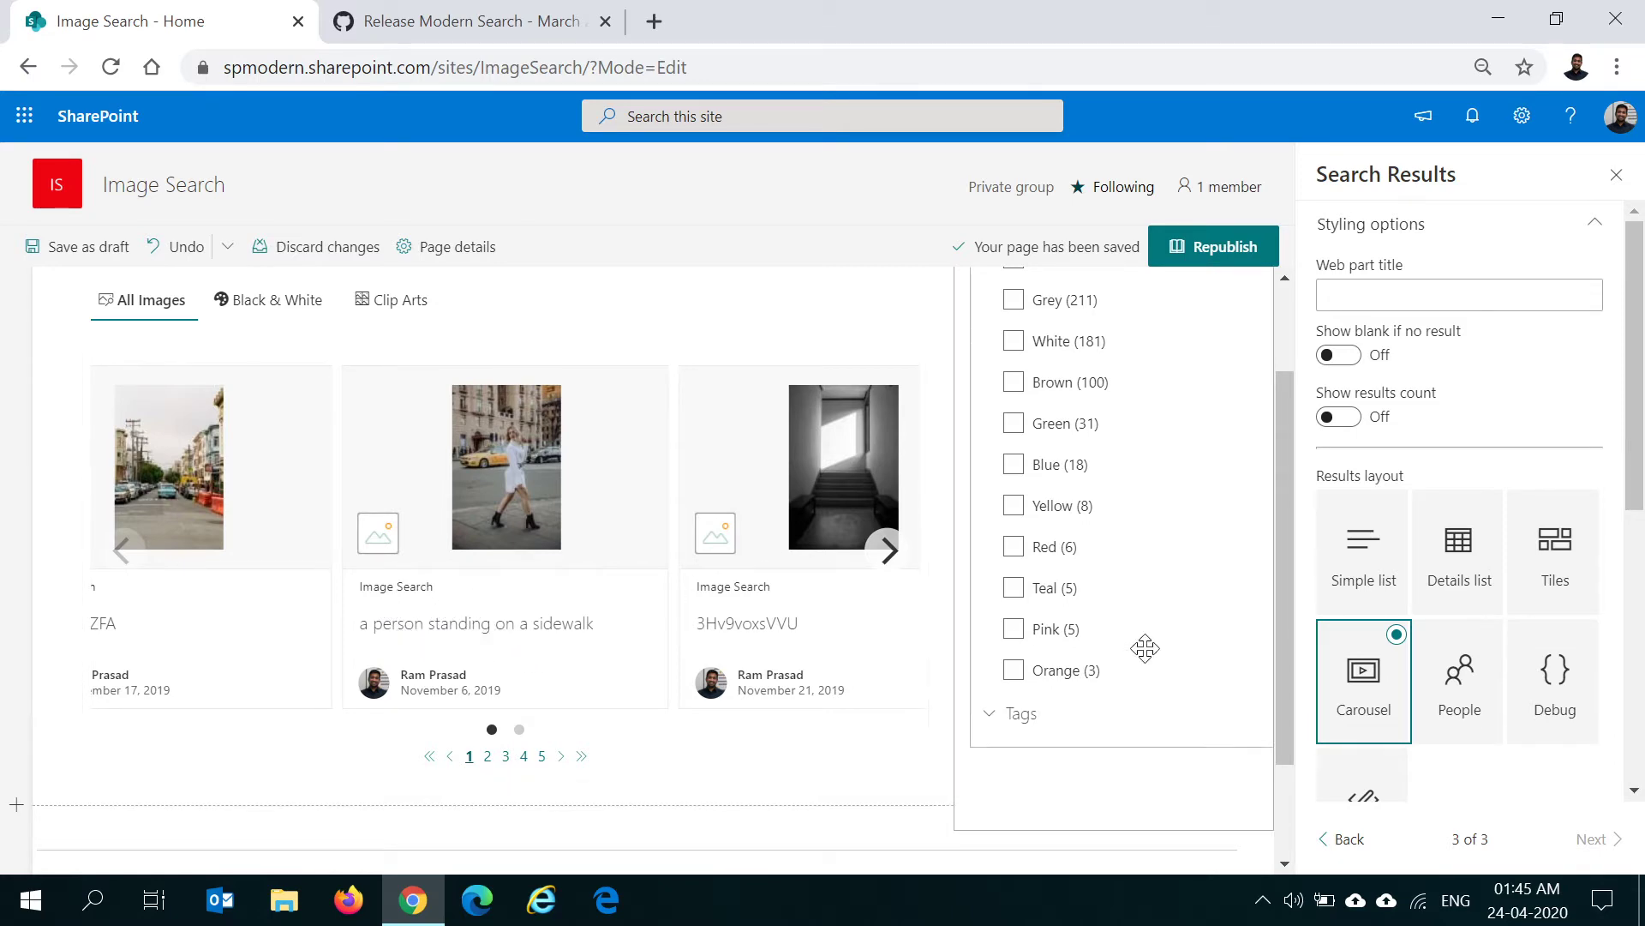
left_click(1471, 705)
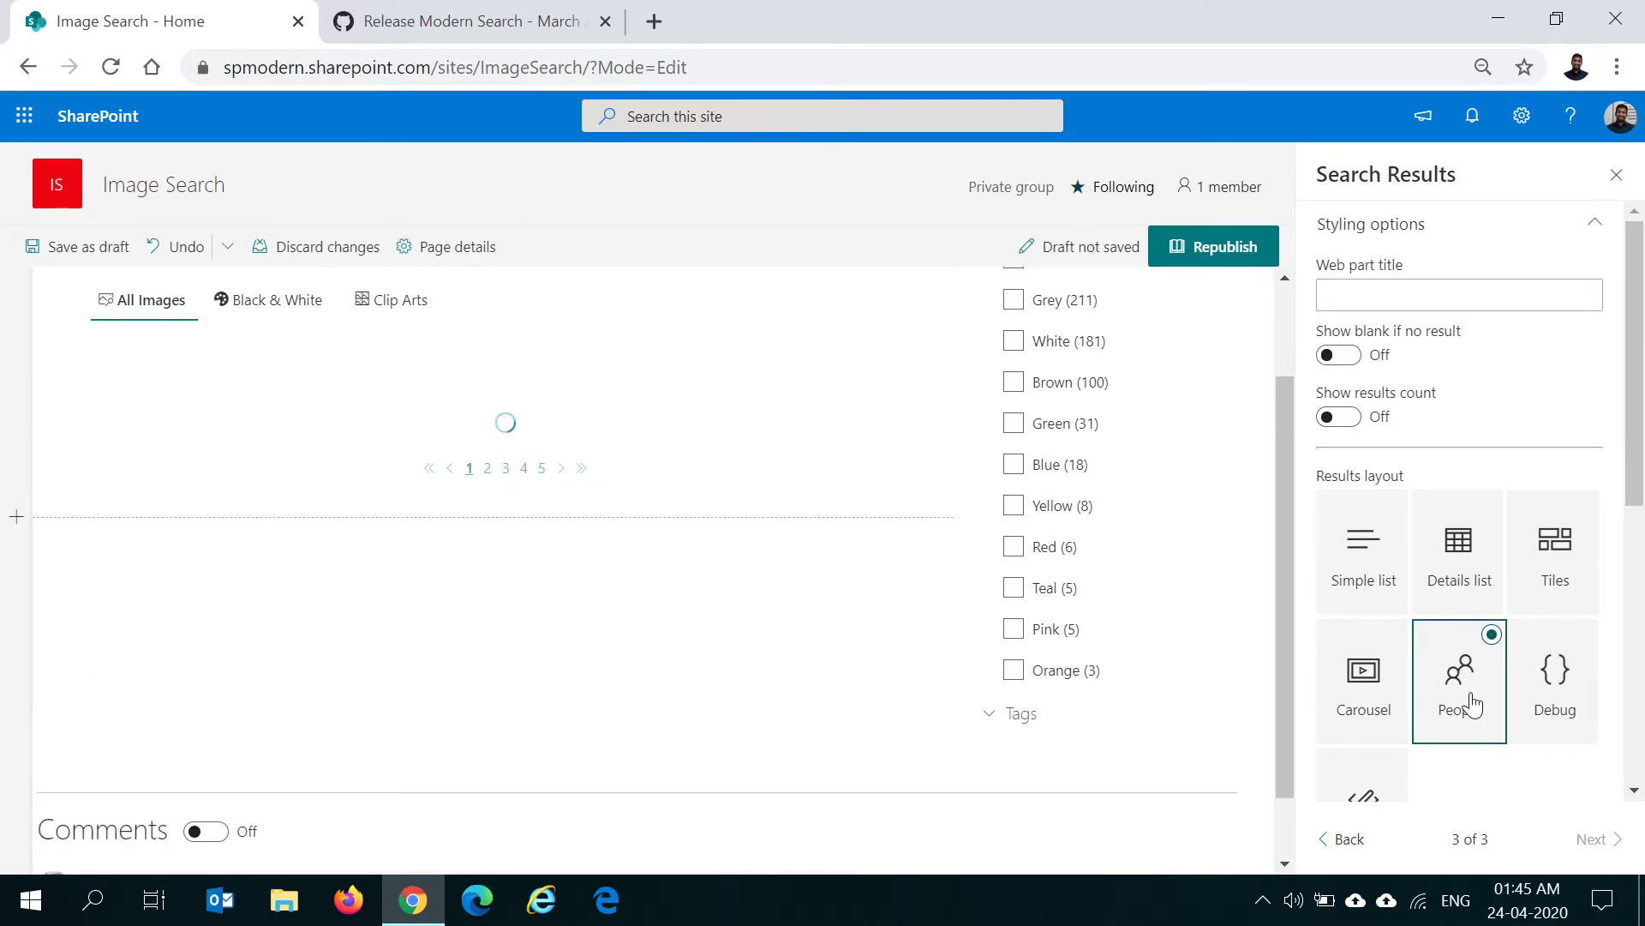
scroll(709, 683, "up", 2)
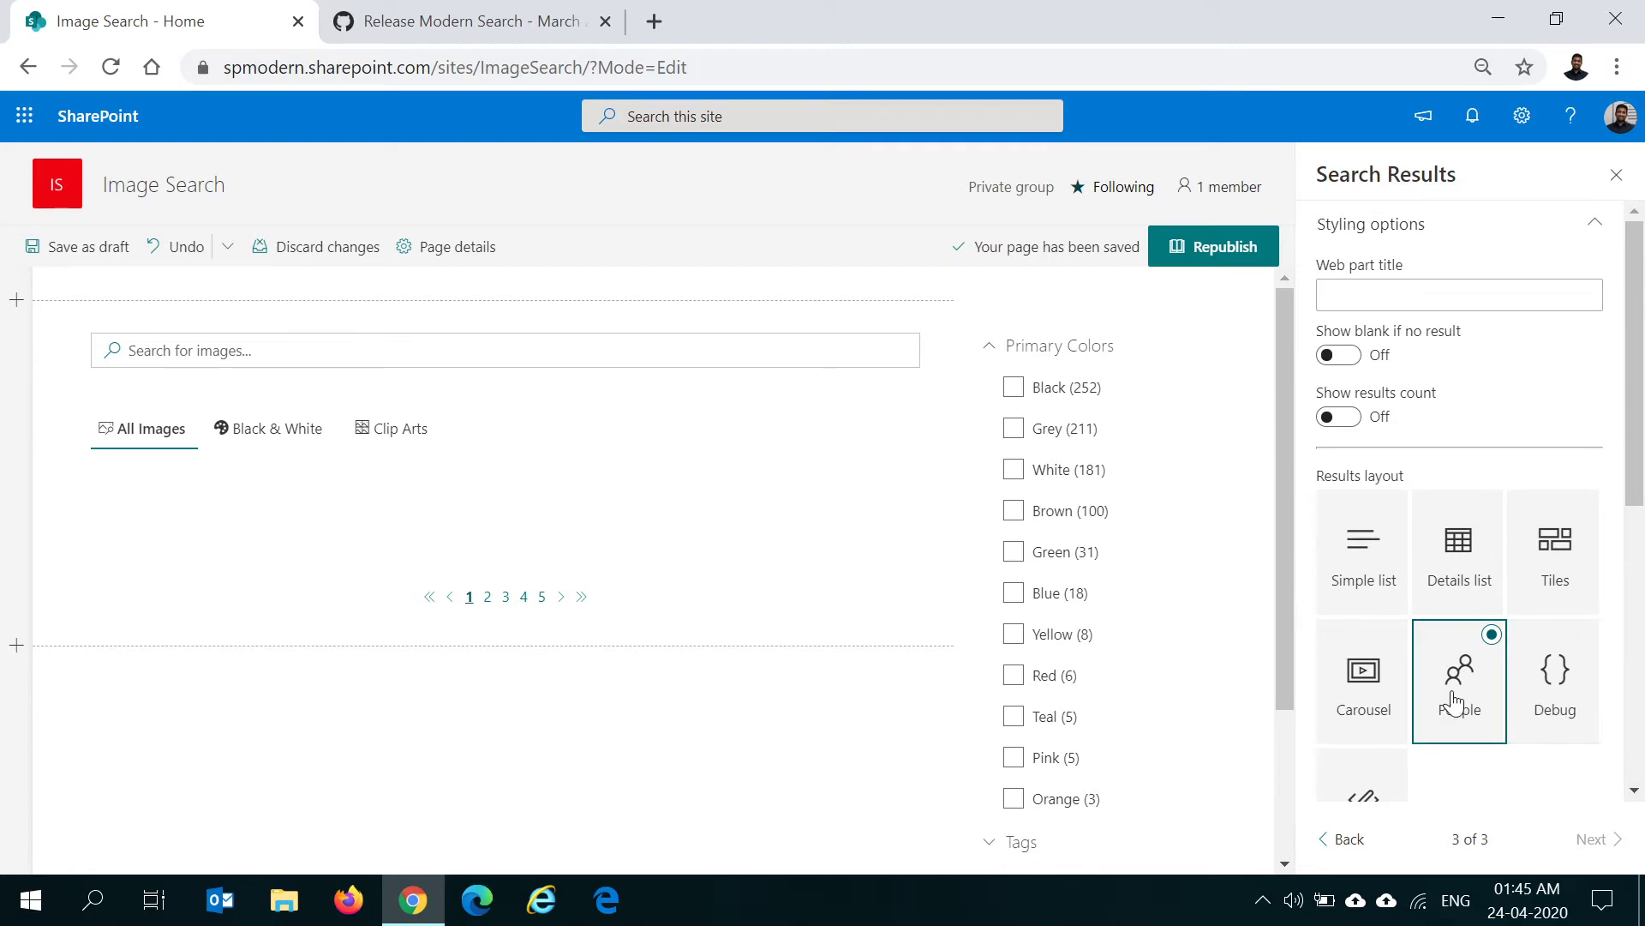
left_click(1553, 686)
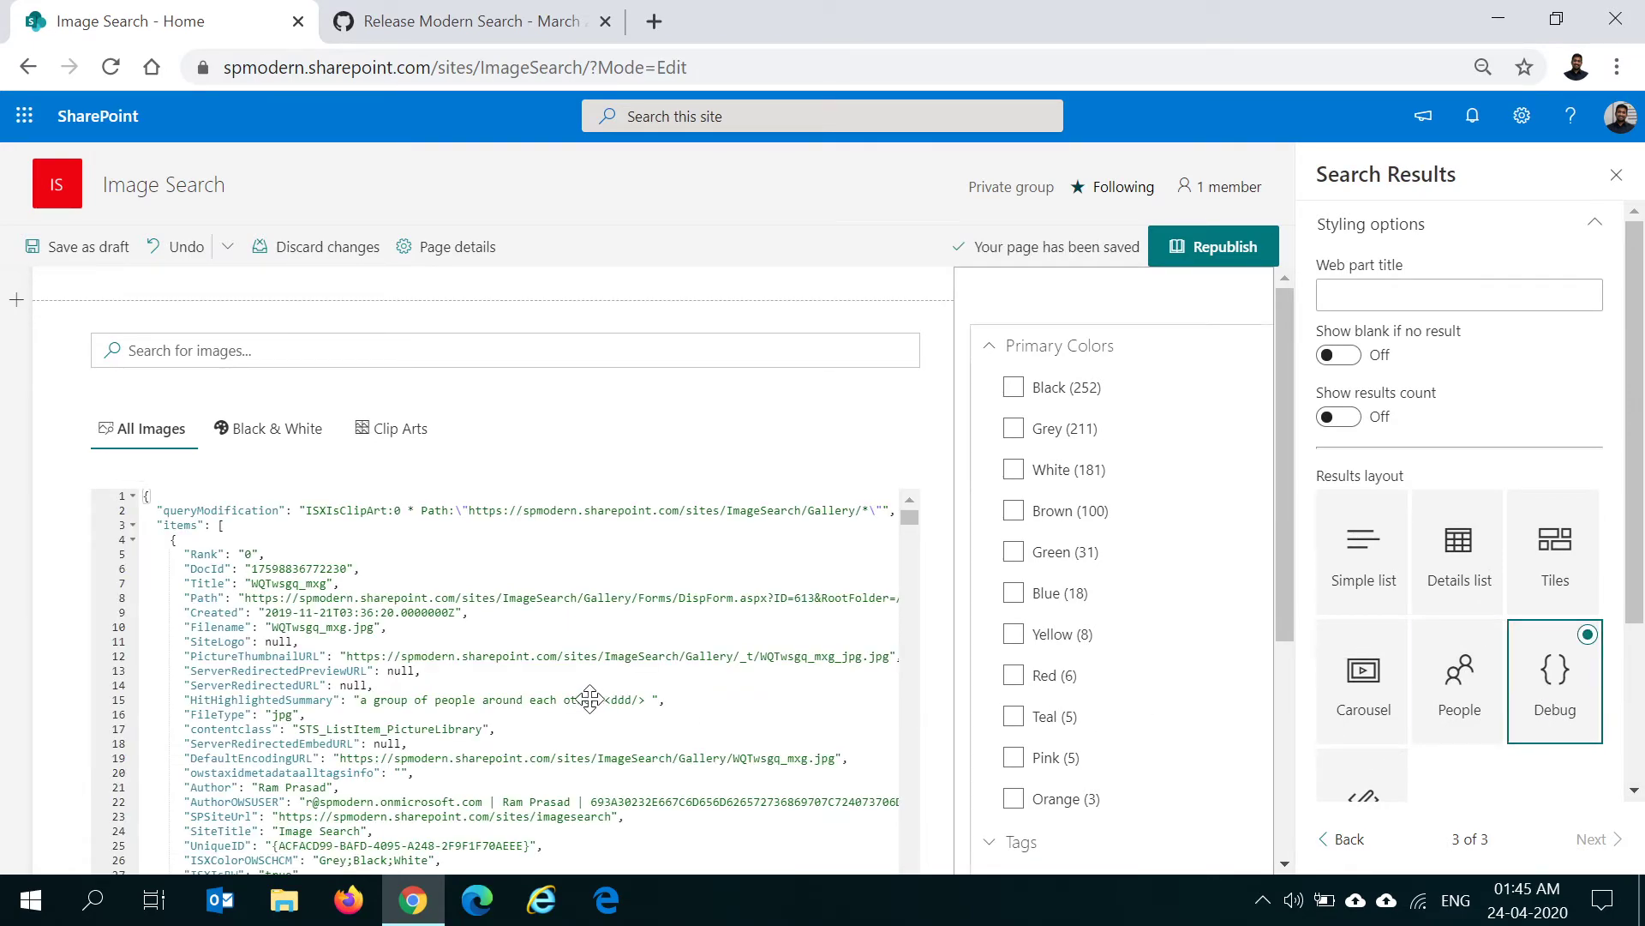
scroll(536, 728, "down", 3)
scroll(360, 667, "up", 2)
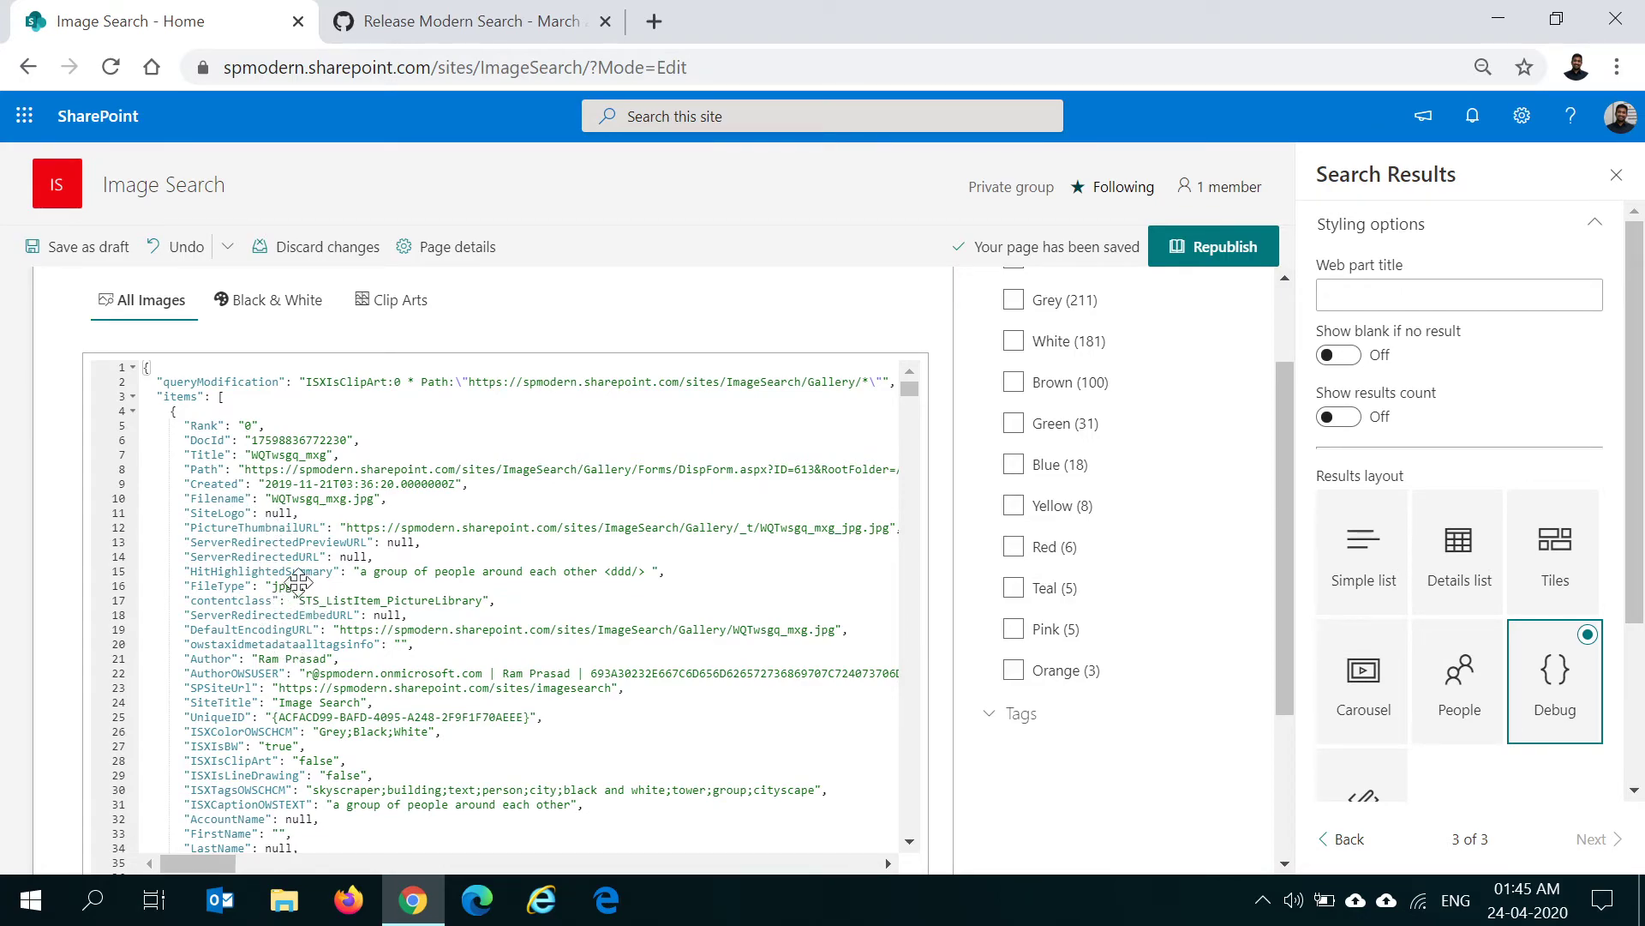
Select the Custom layout and view its results template code, closing the editor unchanged
left_click(1399, 779)
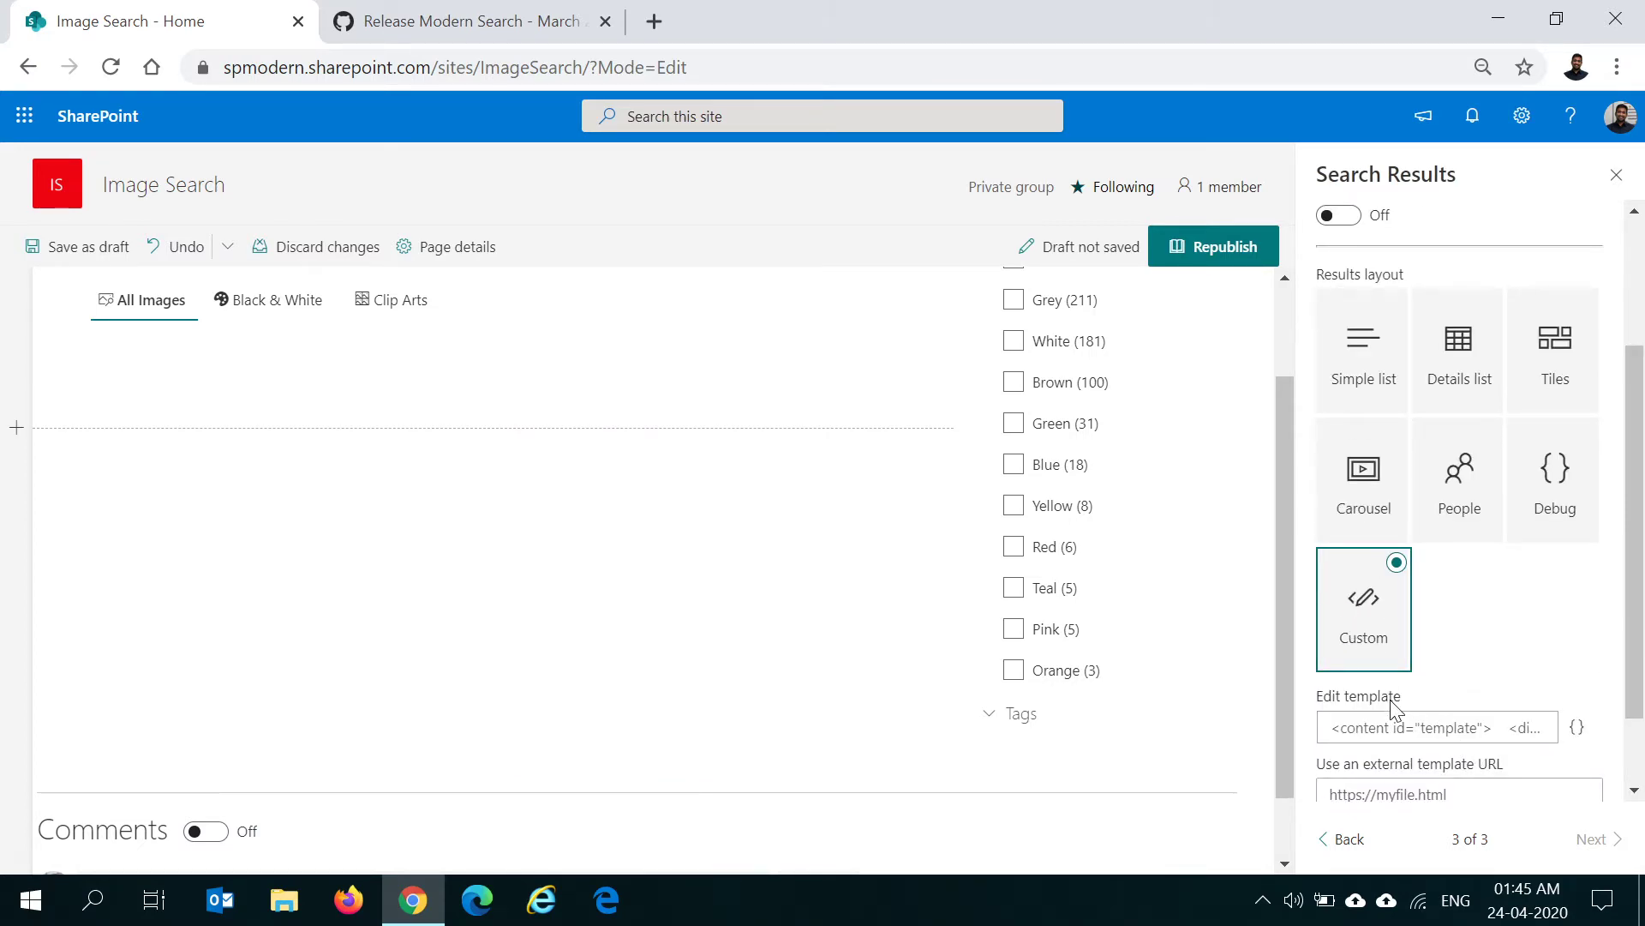
left_click(1577, 729)
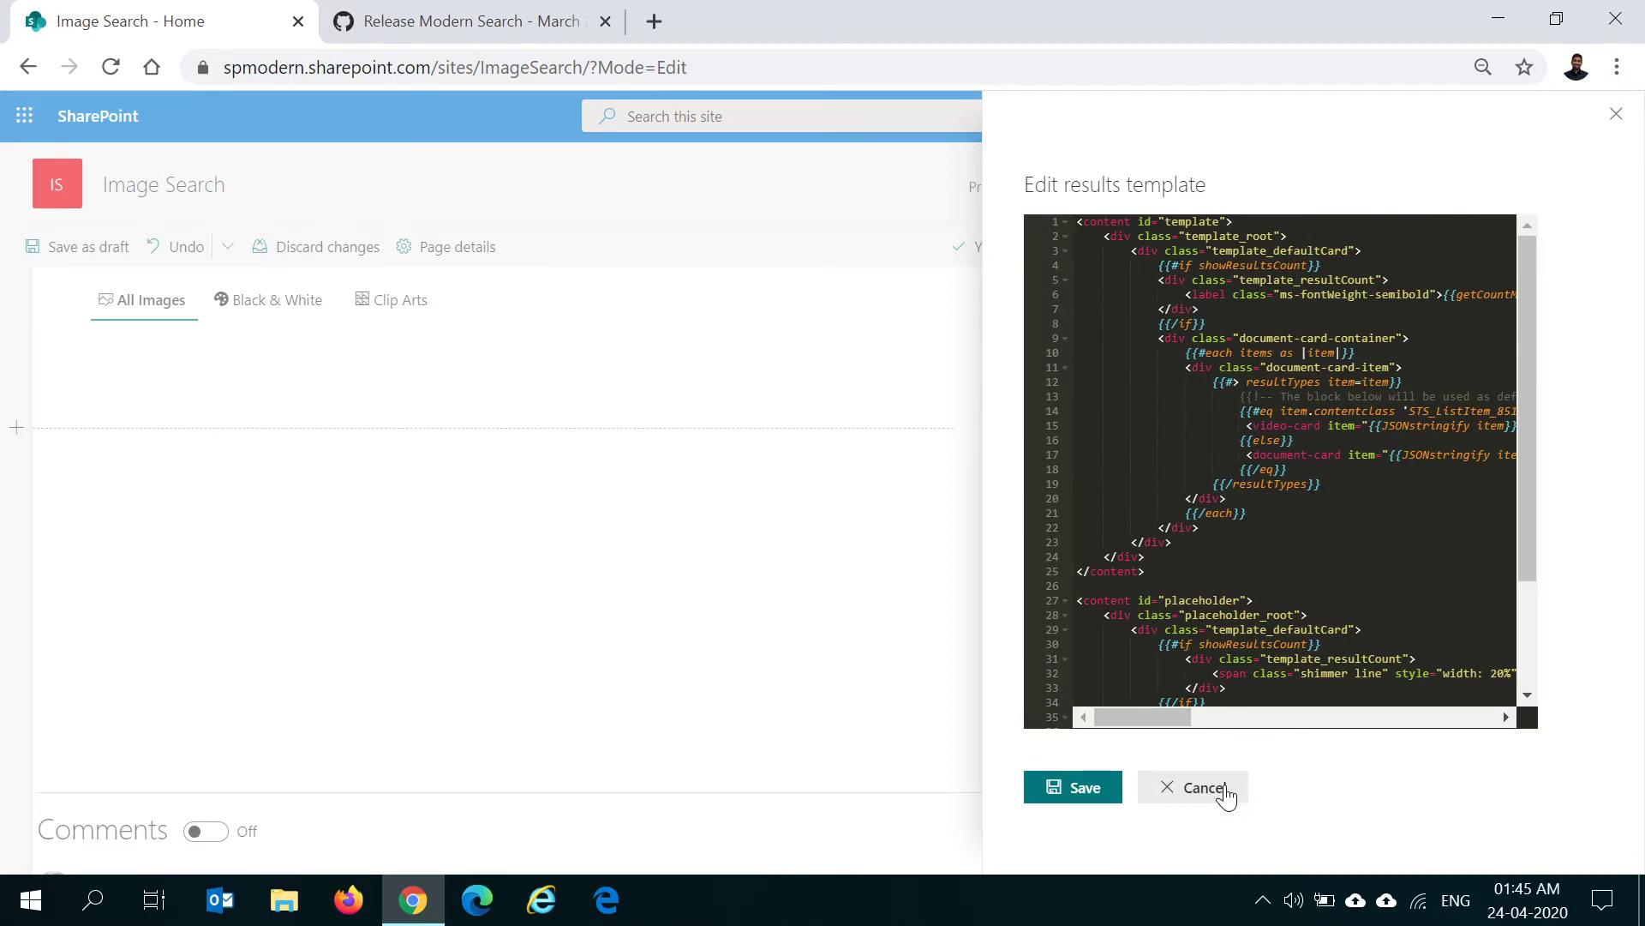
left_click(1200, 786)
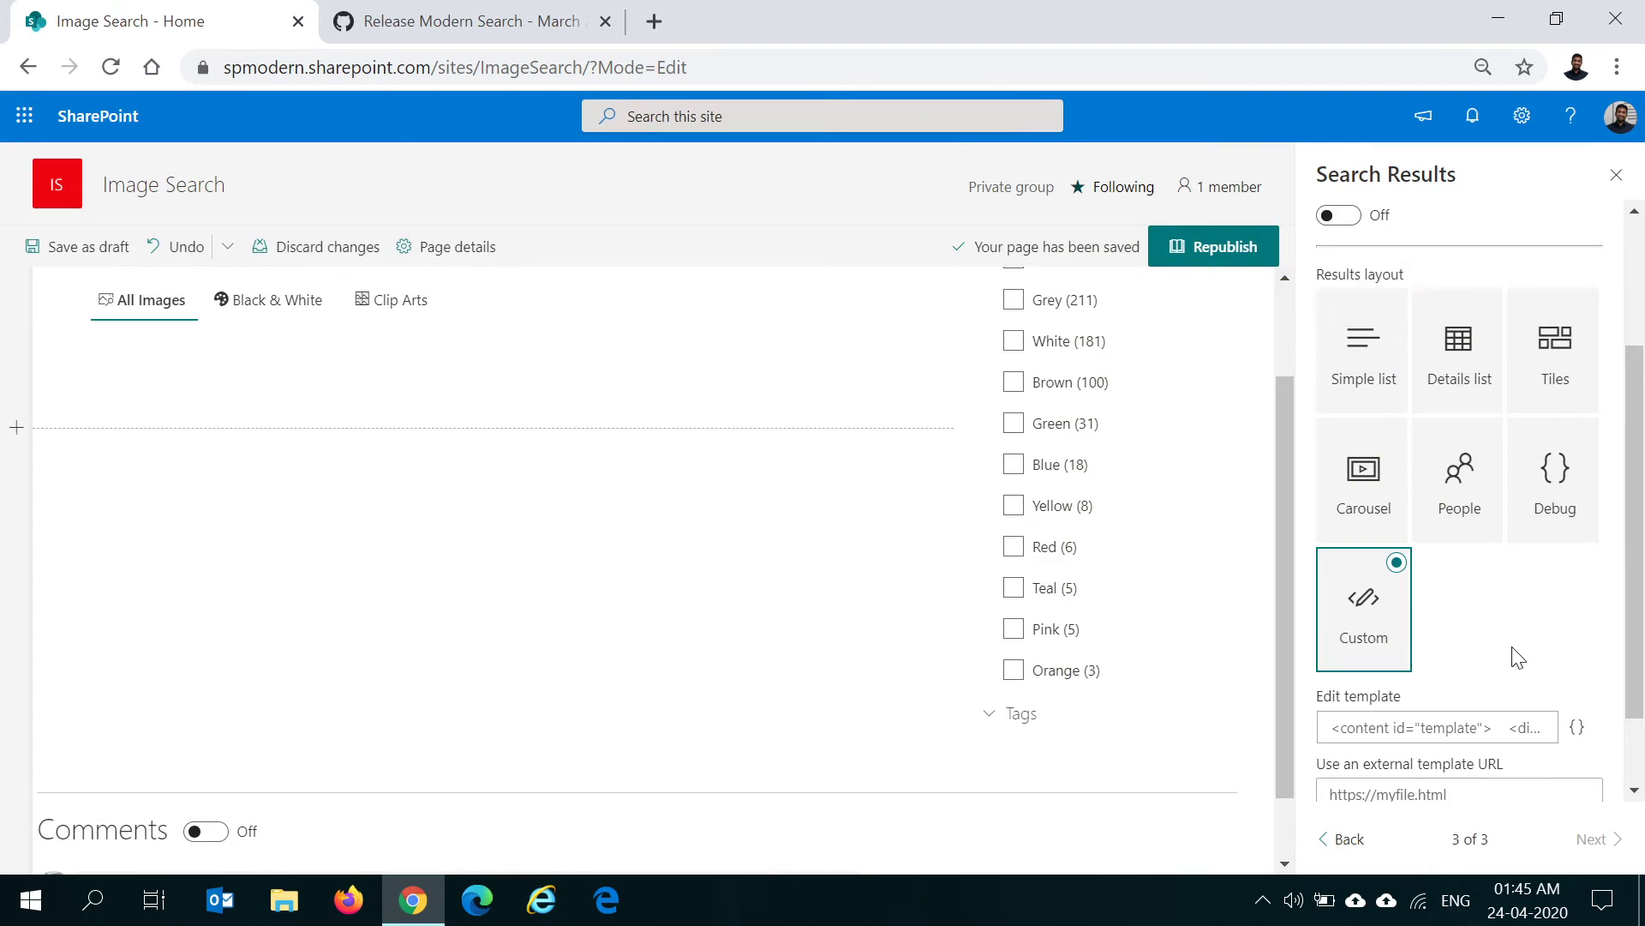
scroll(1517, 651, "up", 2)
scroll(1500, 703, "down", 1)
scroll(1492, 731, "down", 2)
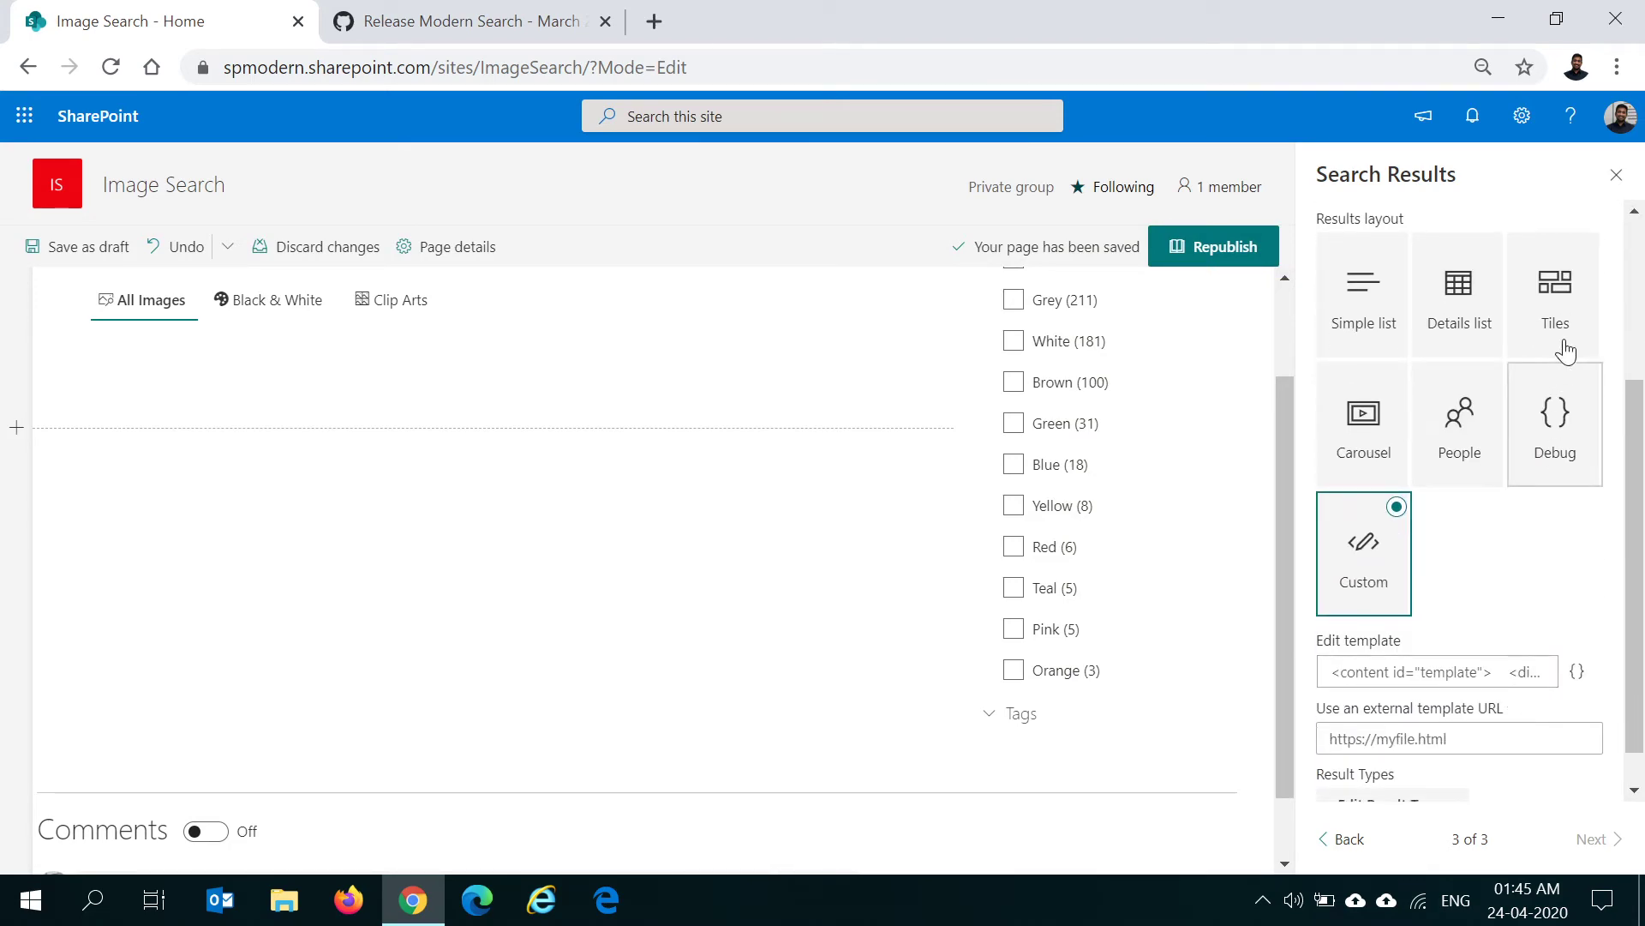
Switch the results back to the Tiles layout and scroll down to Template options
left_click(1552, 347)
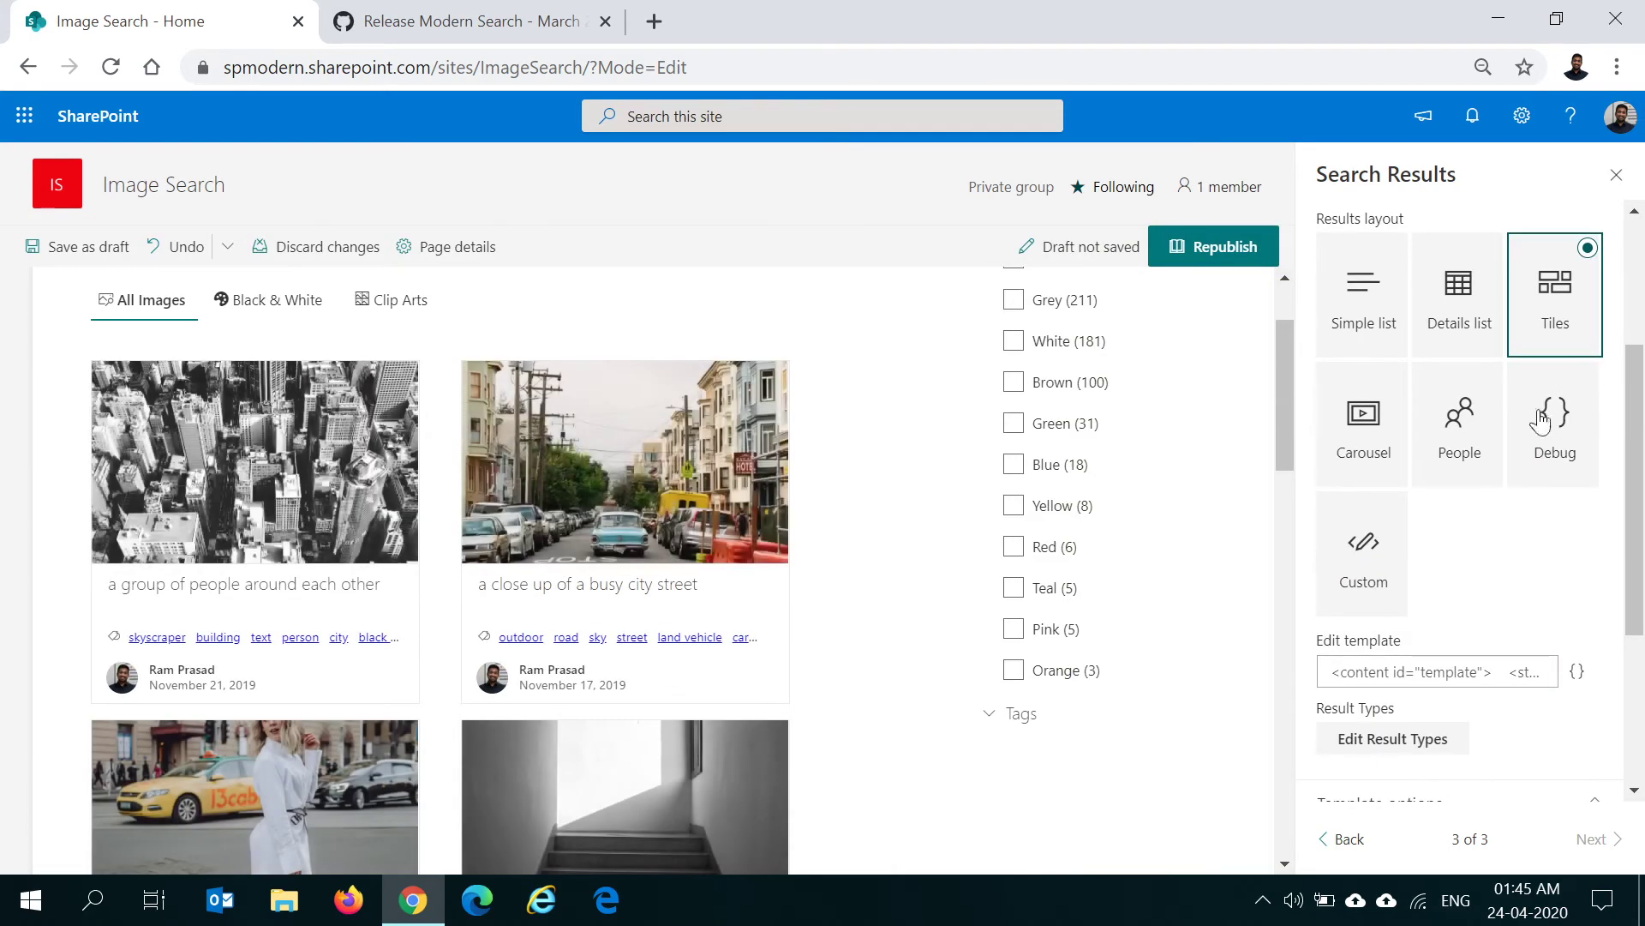
scroll(1534, 548, "down", 2)
scroll(1524, 565, "down", 2)
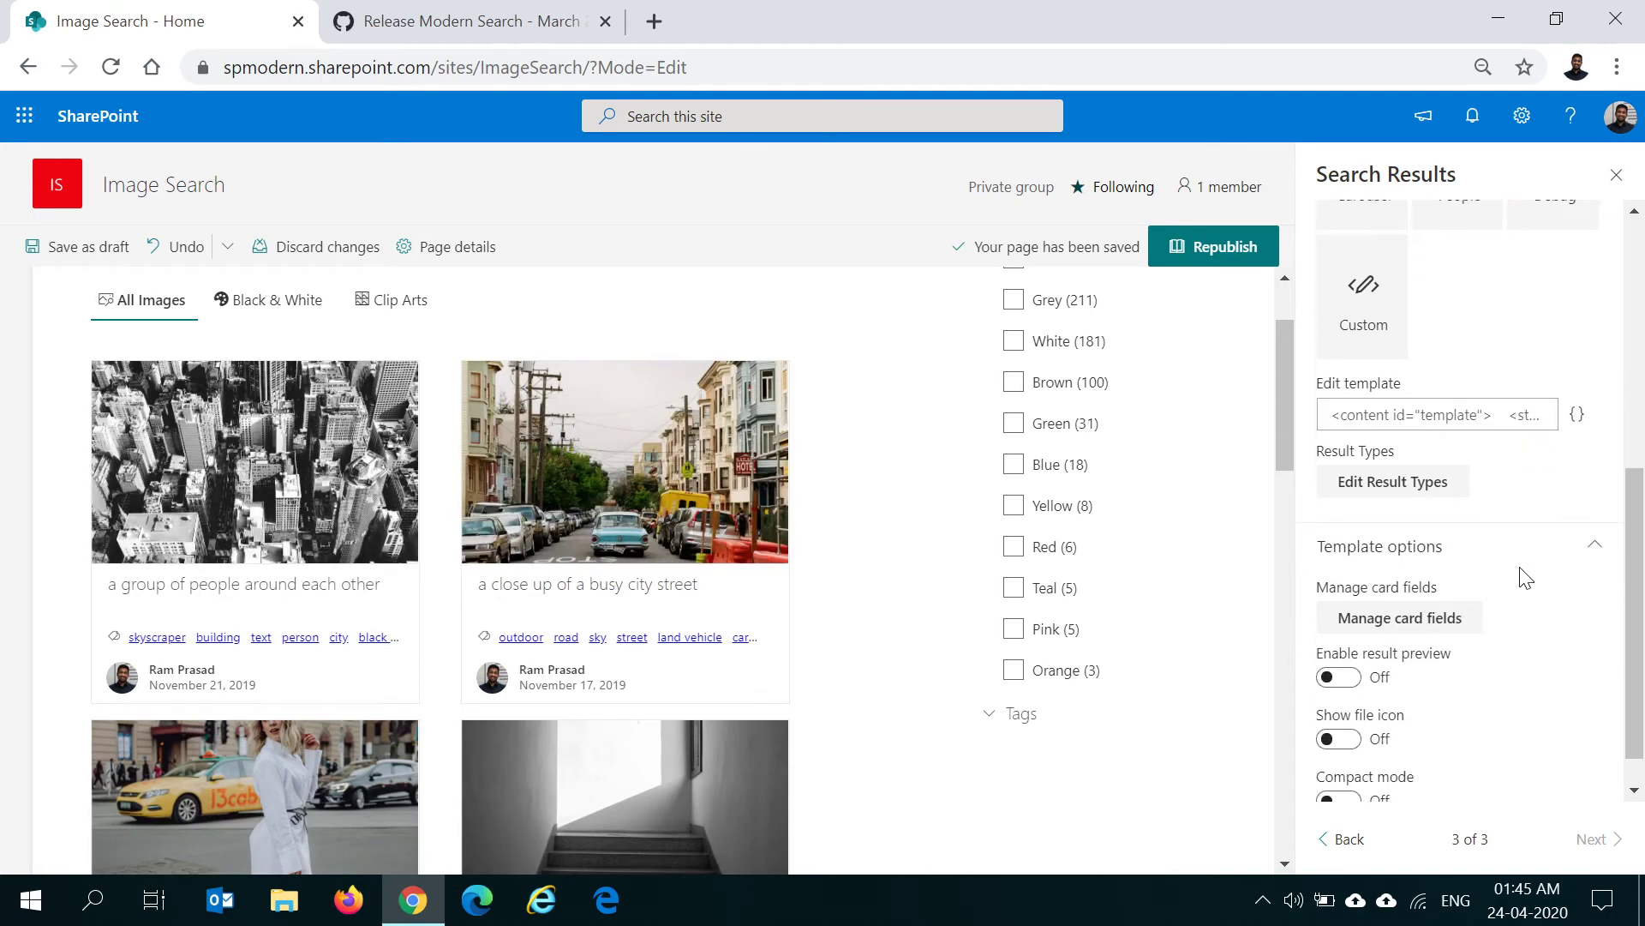
scroll(1522, 587, "down", 1)
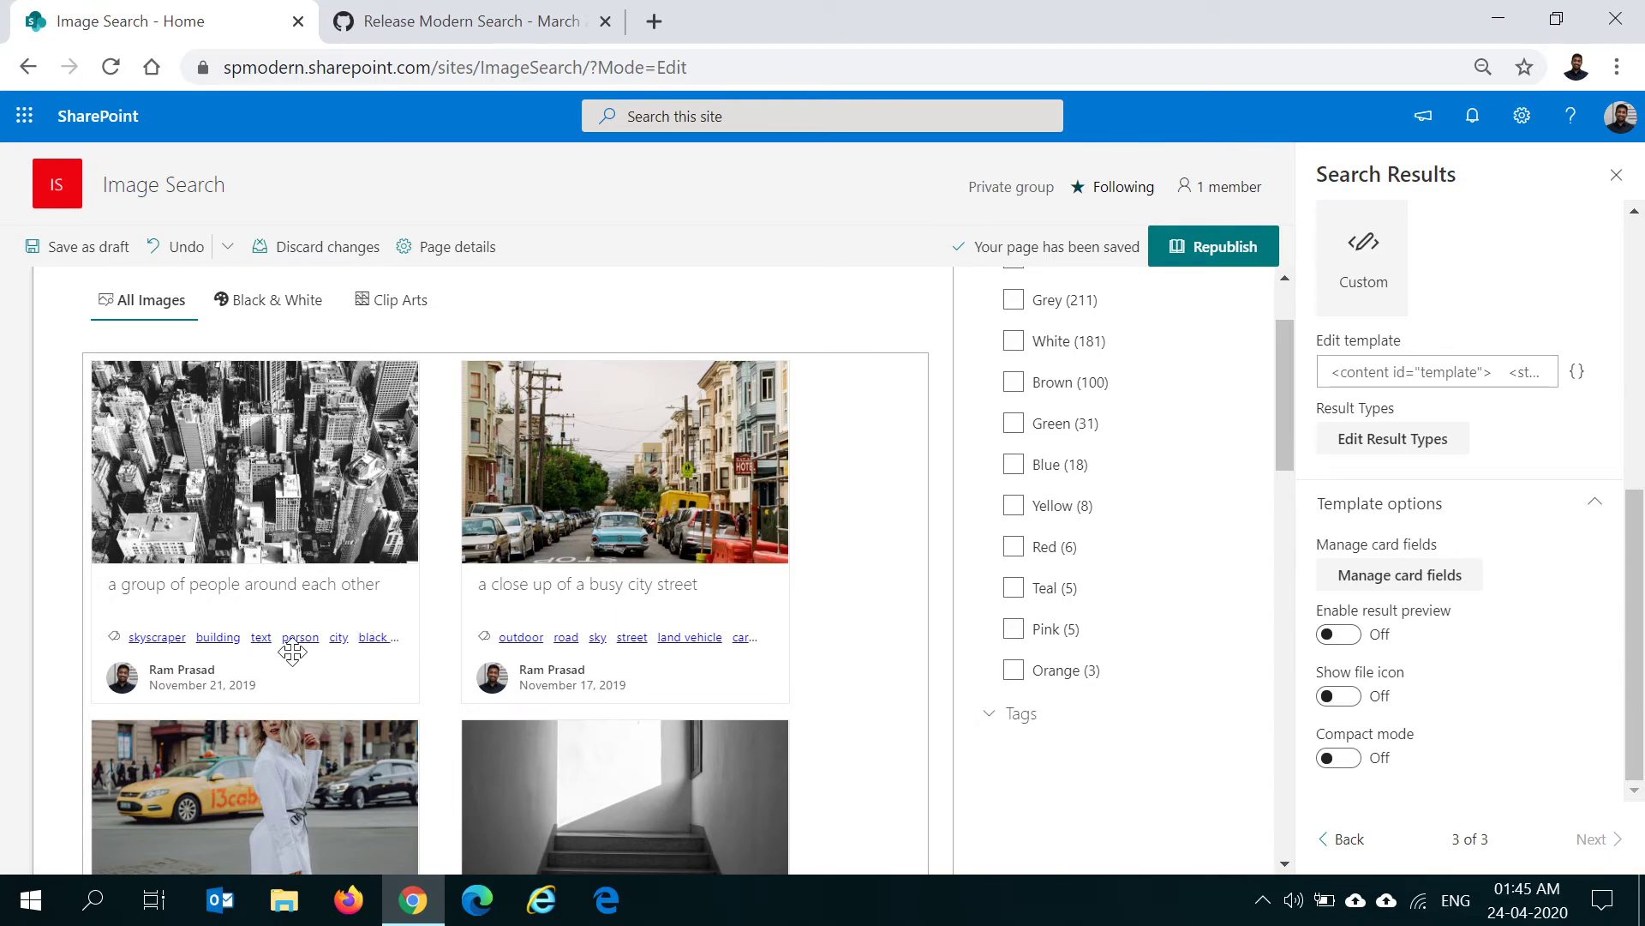
scroll(1535, 514, "up", 5)
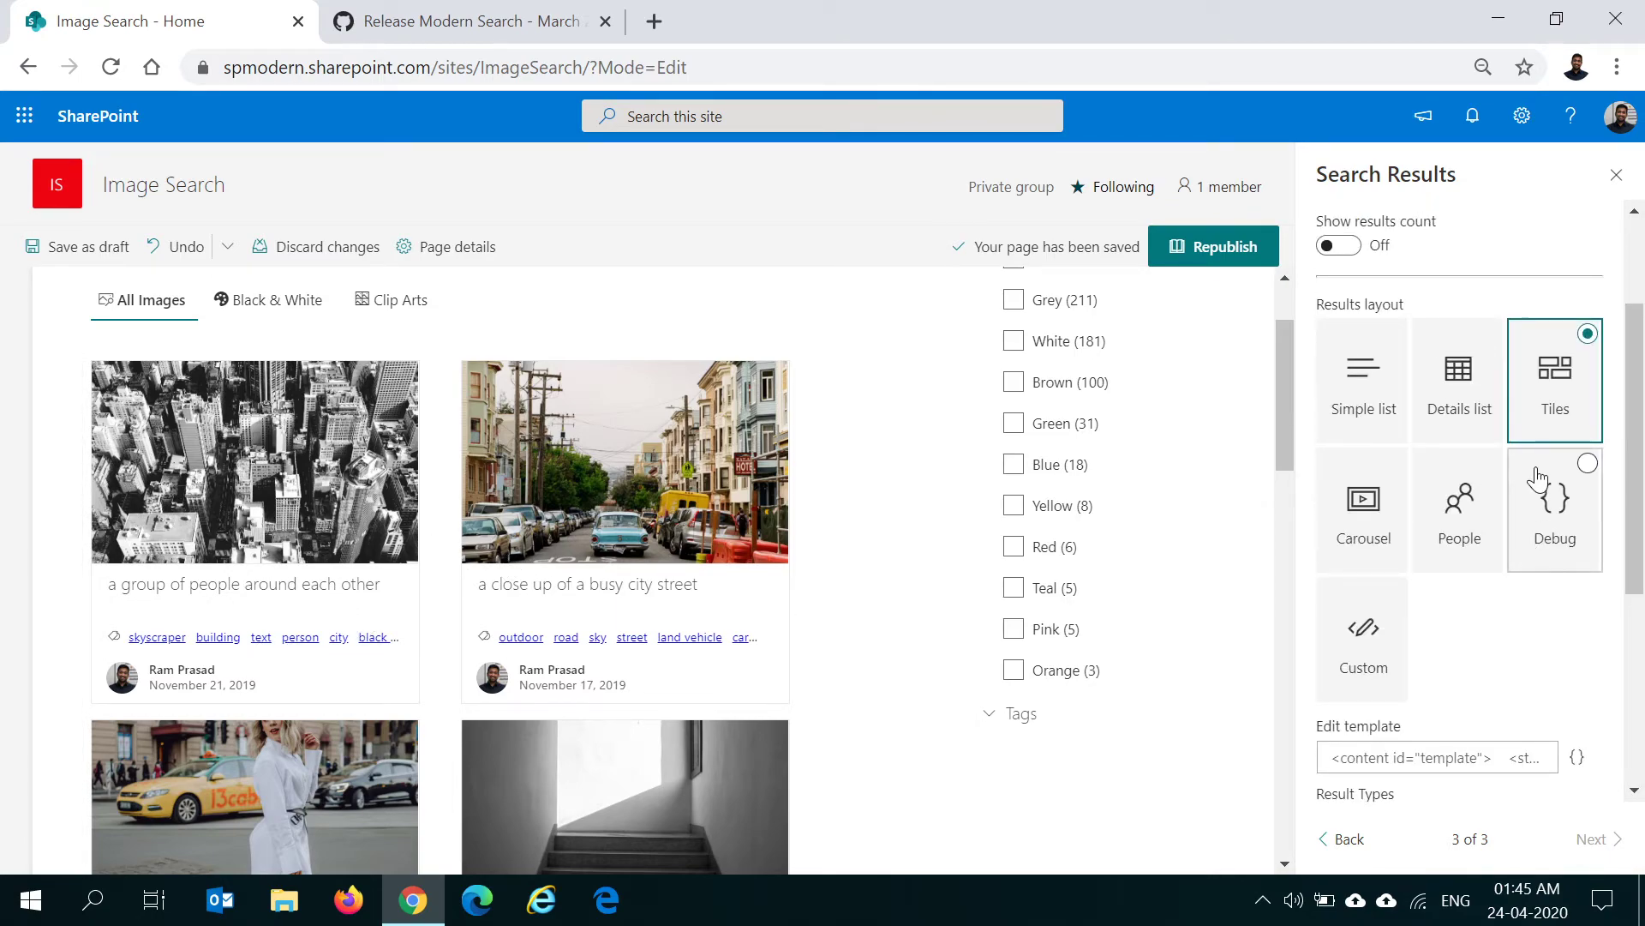
scroll(1529, 480, "down", 5)
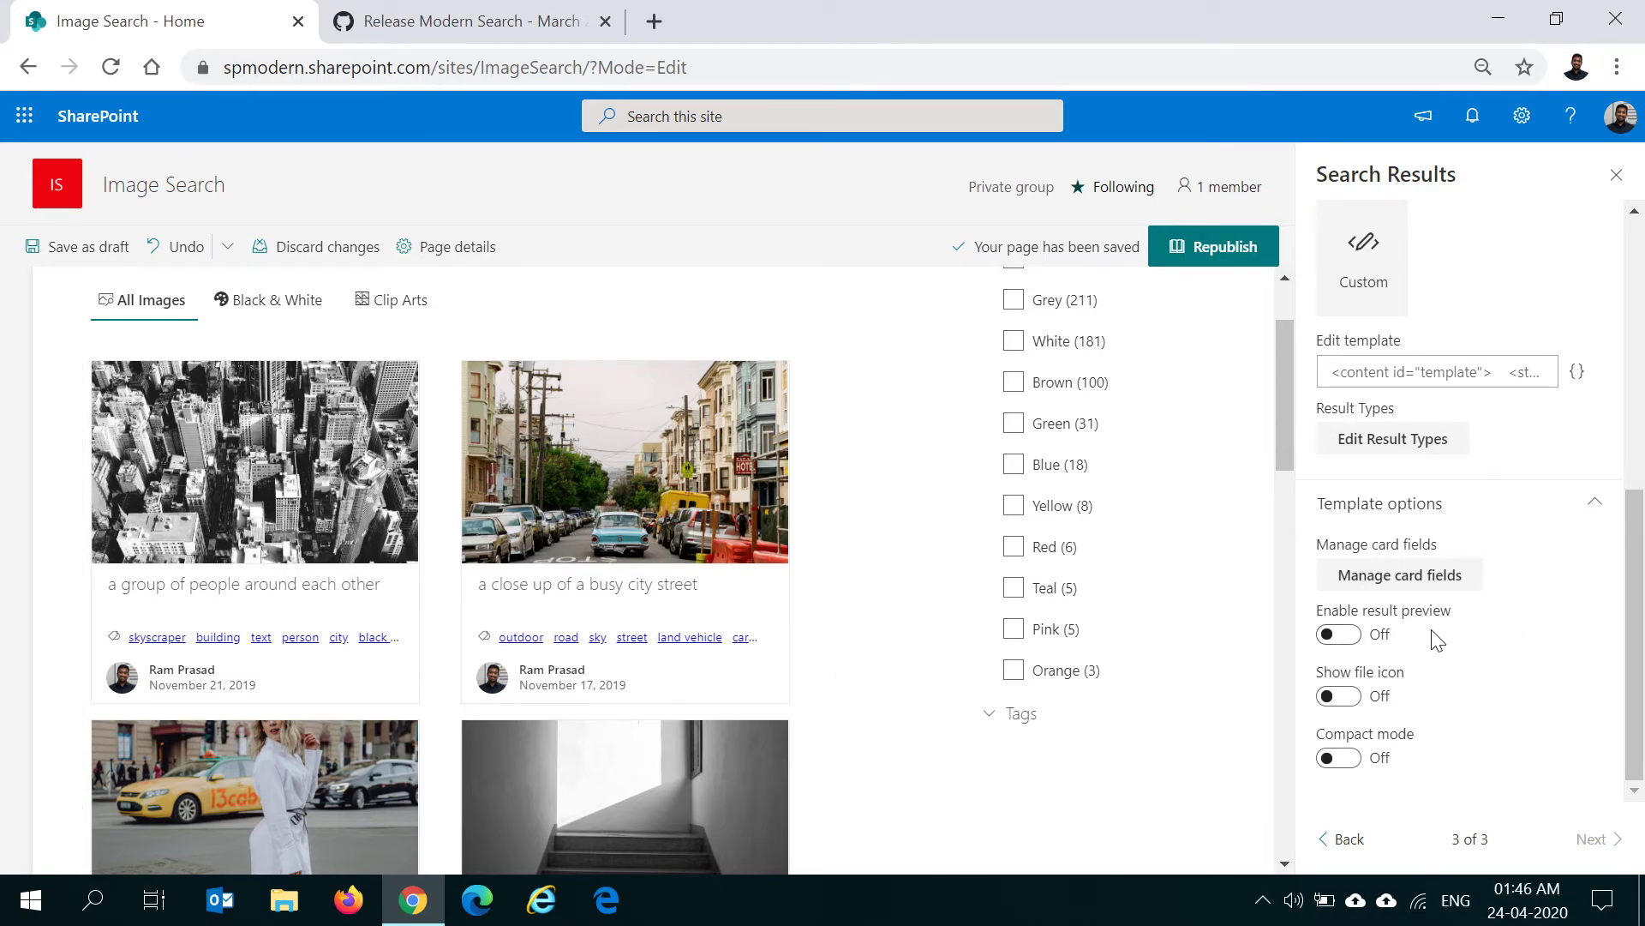
In Manage card fields, select the Title value ISXCaptionOWSTEXT and open the Tags row's Handlebars expression
left_click(1386, 576)
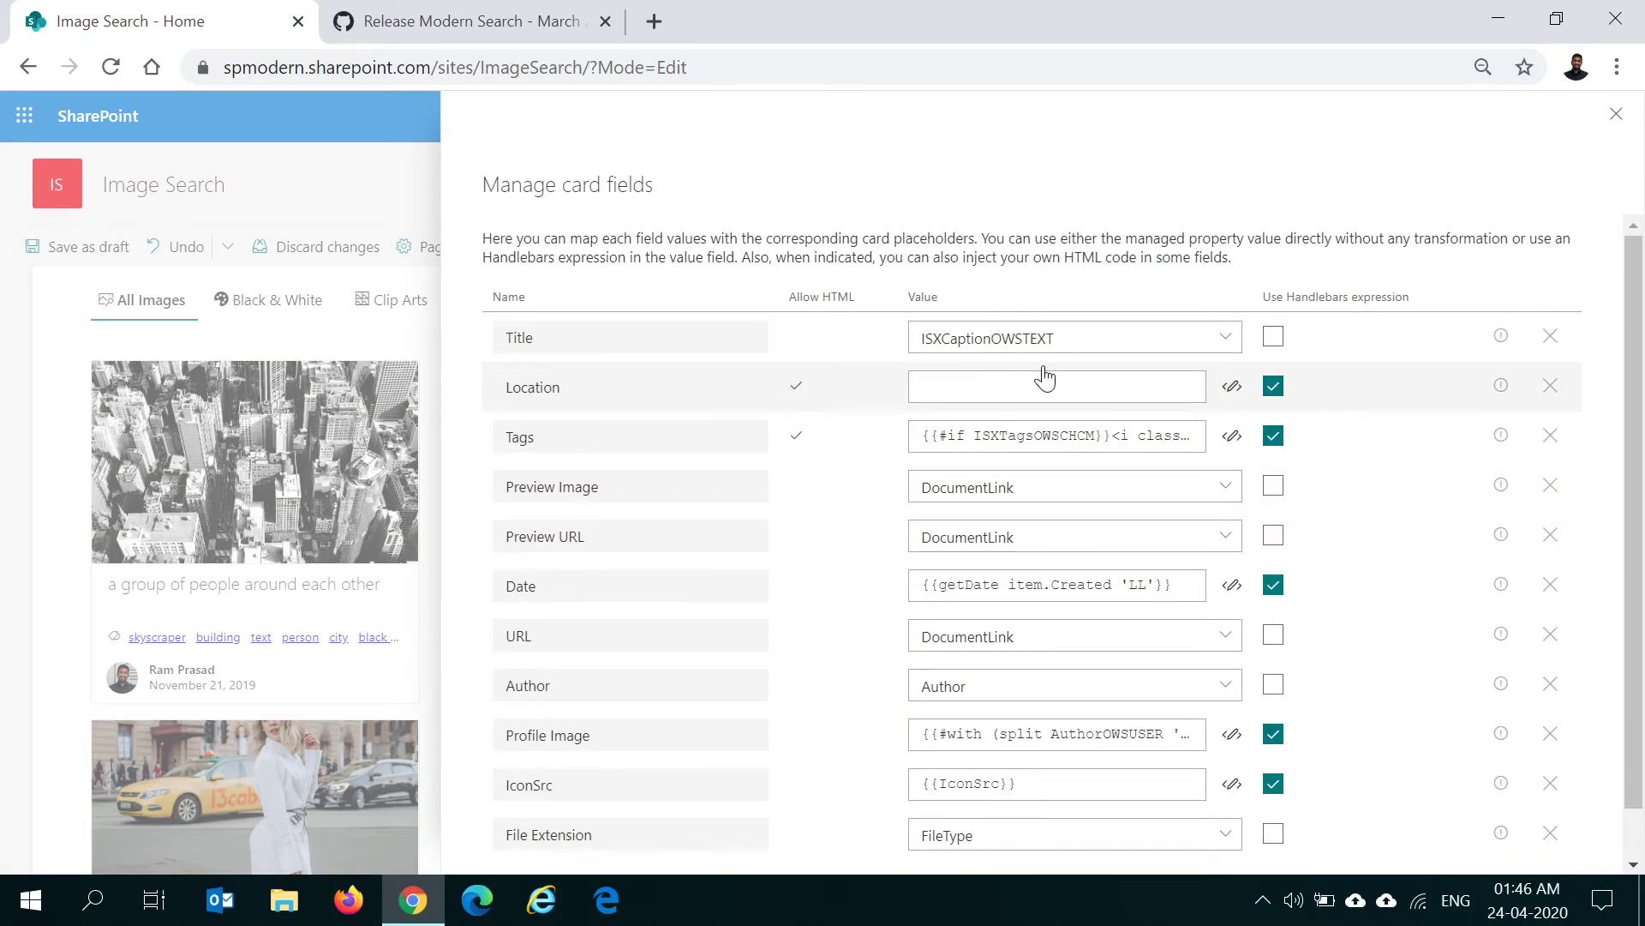
left_click(997, 337)
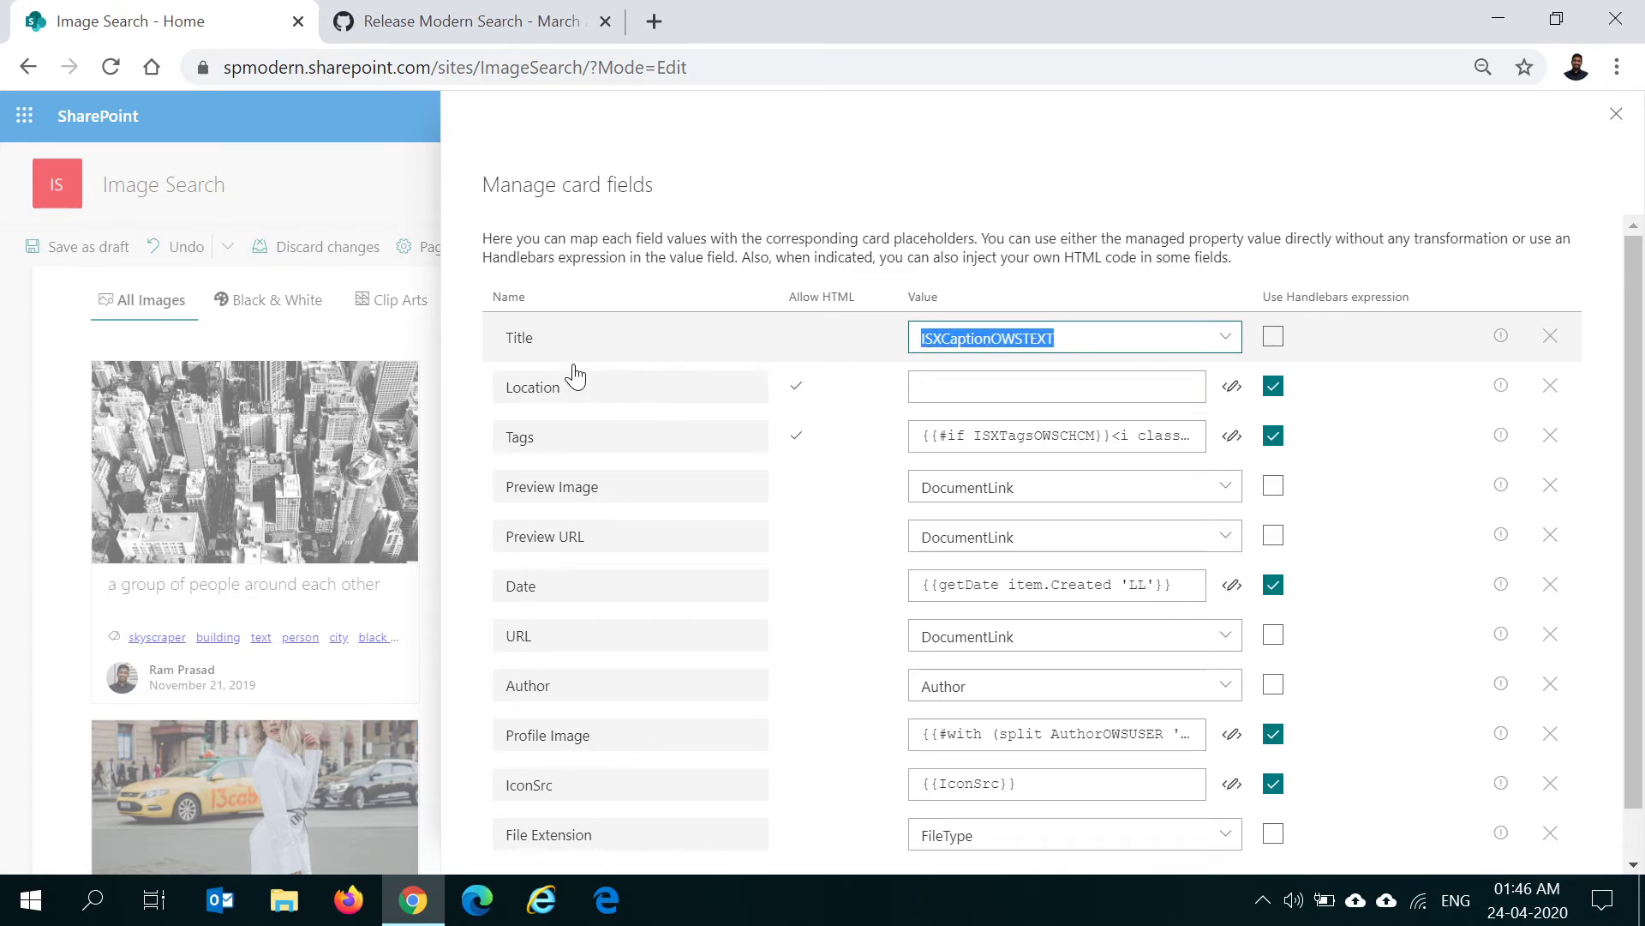
left_click(1233, 437)
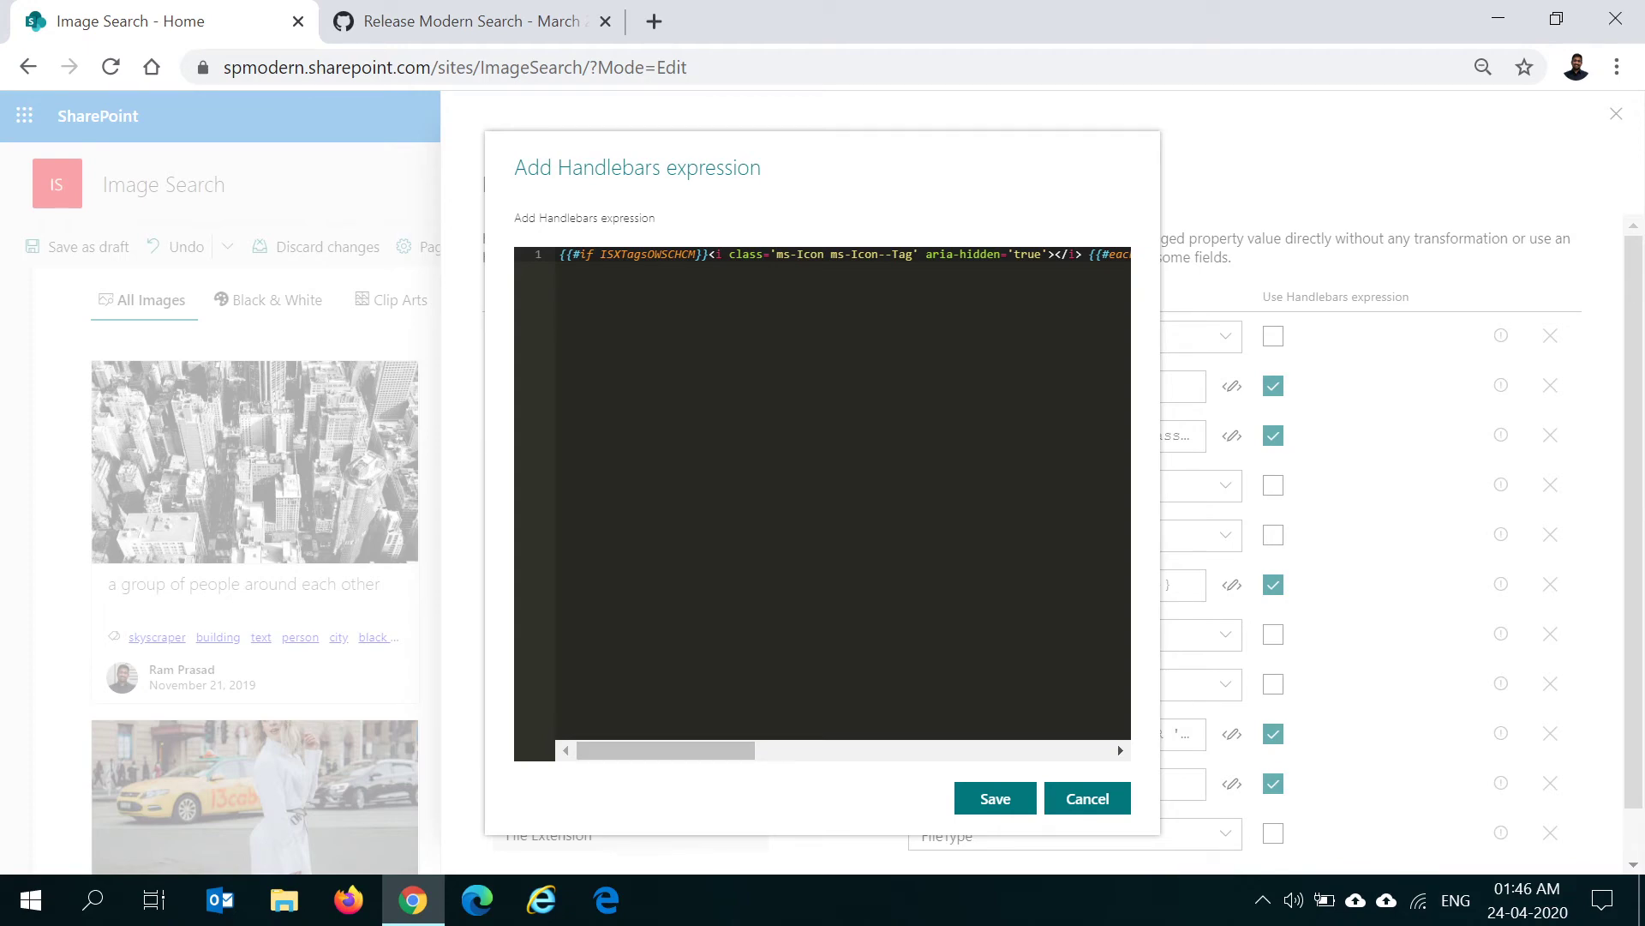
Inspect the Tags expression's ISXTagsOWSCHCM, each helper and #ImageSearchTags: link code, then cancel unchanged
double_click(649, 255)
left_click_drag(674, 748, 988, 749)
double_click(693, 255)
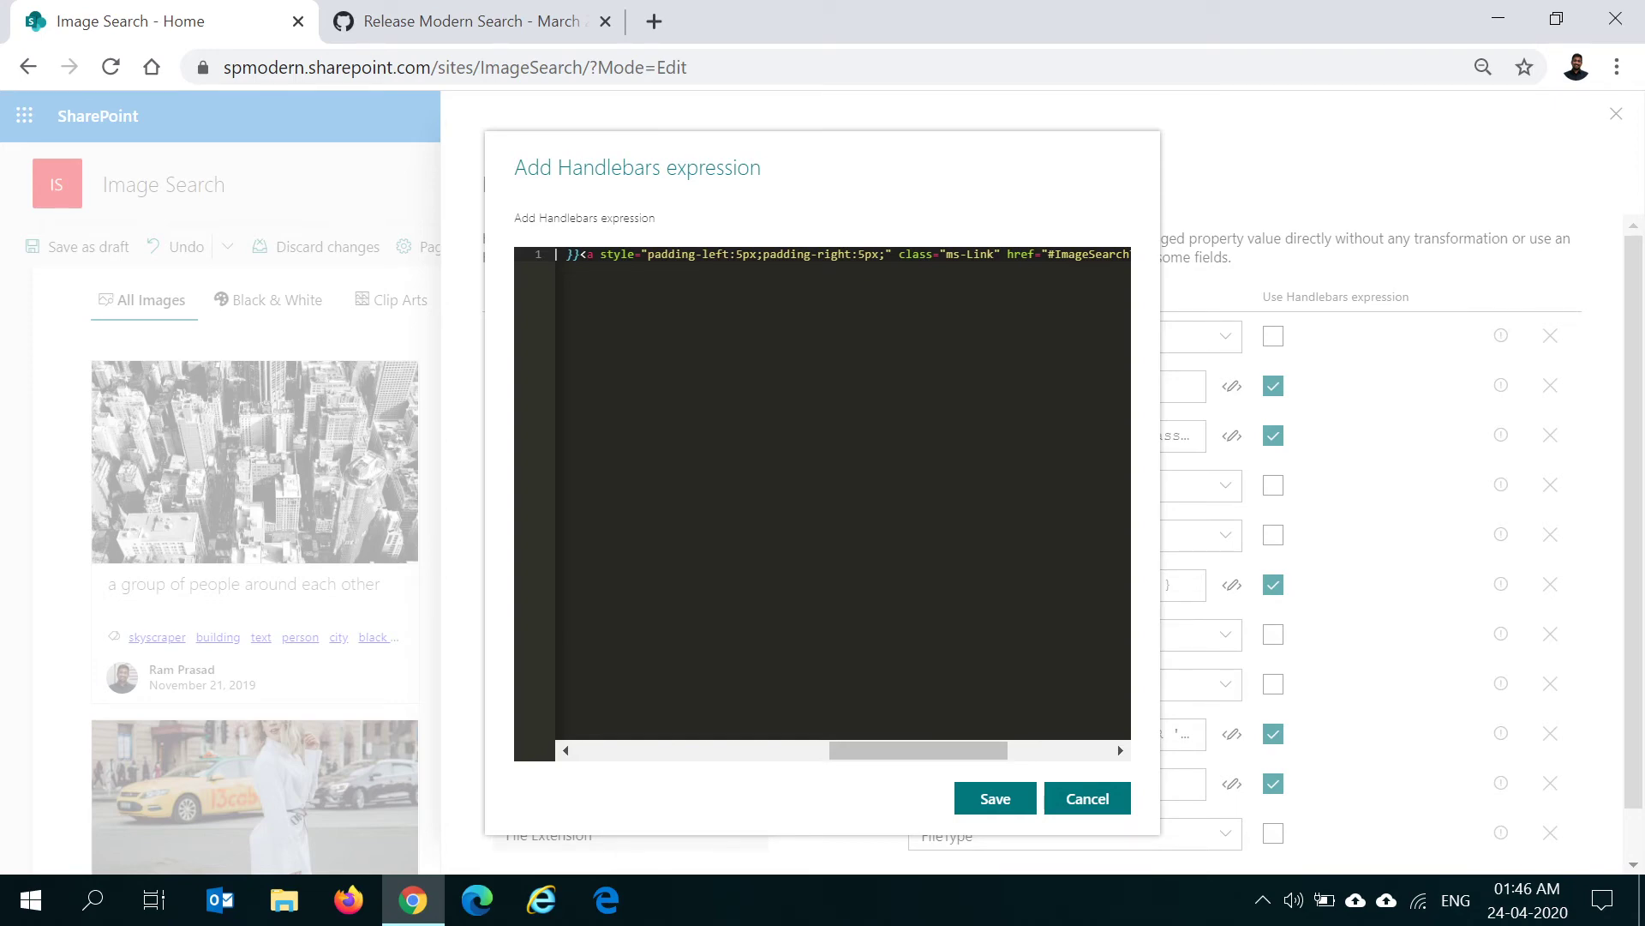
left_click_drag(915, 753, 975, 748)
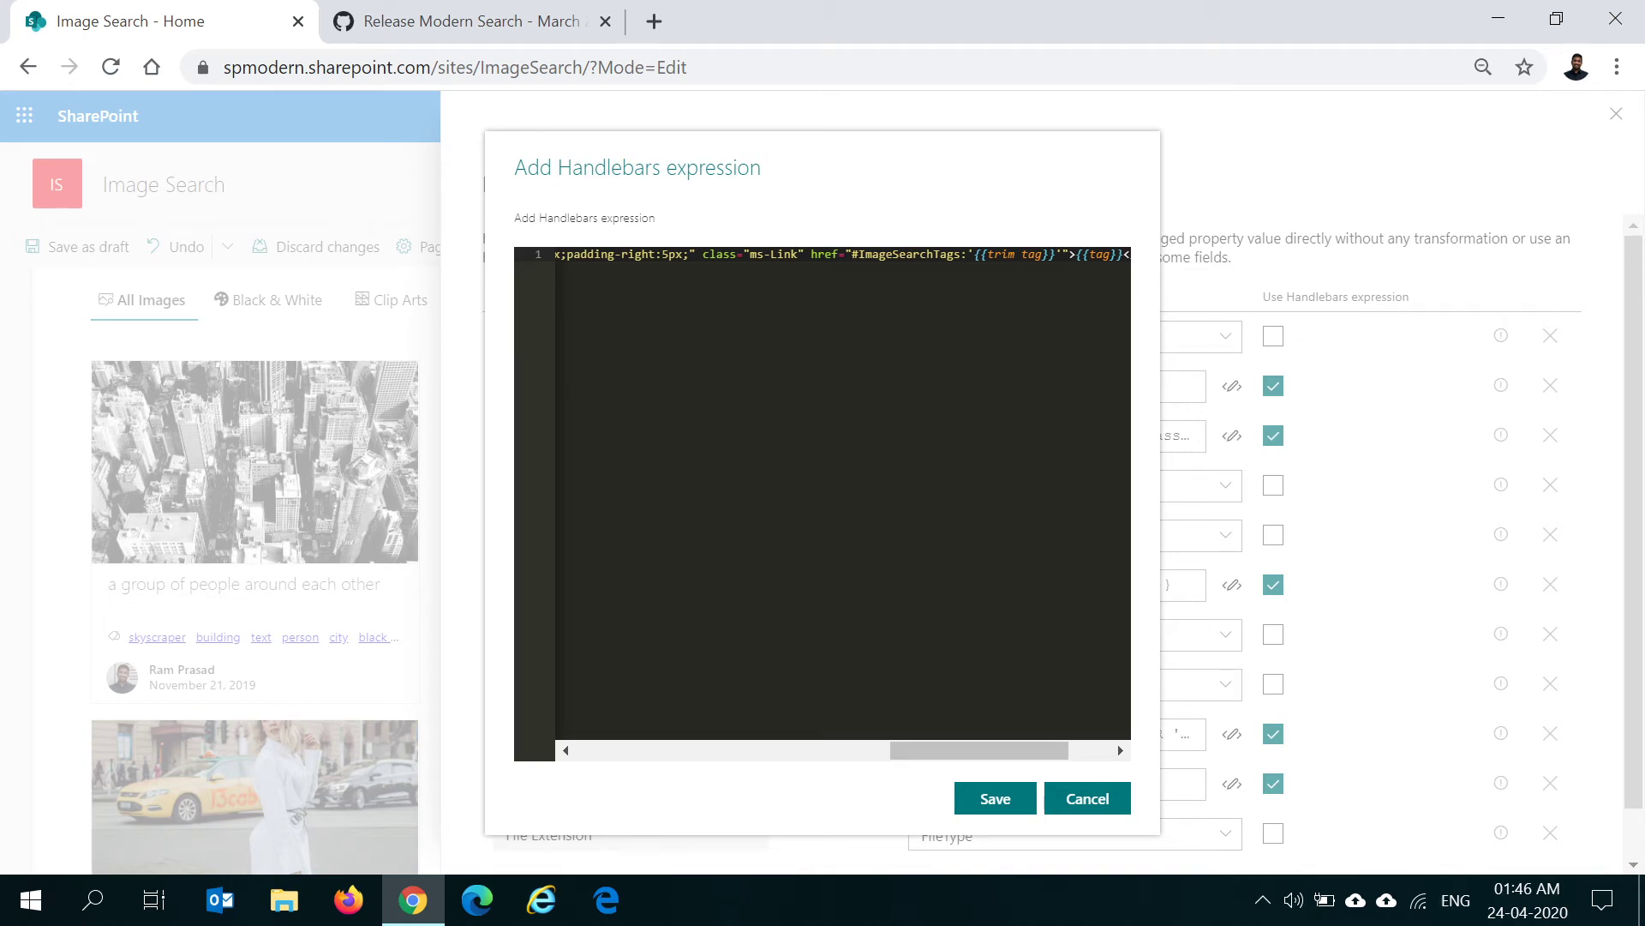
left_click_drag(962, 253, 860, 254)
left_click_drag(990, 749, 1049, 749)
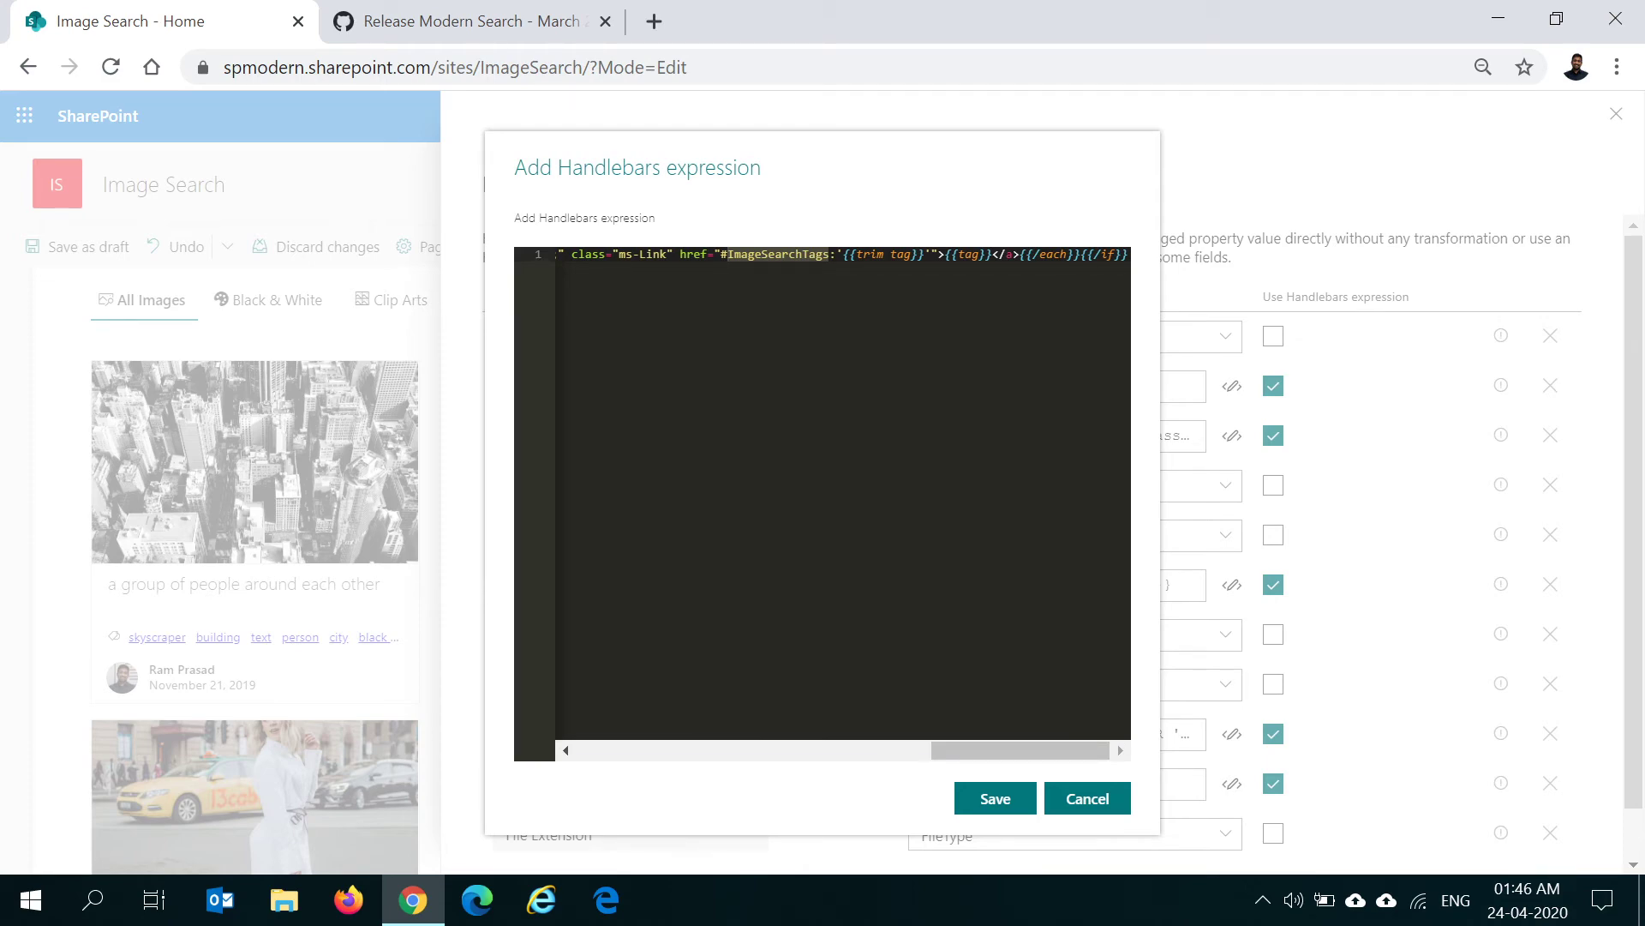
left_click_drag(925, 254, 844, 254)
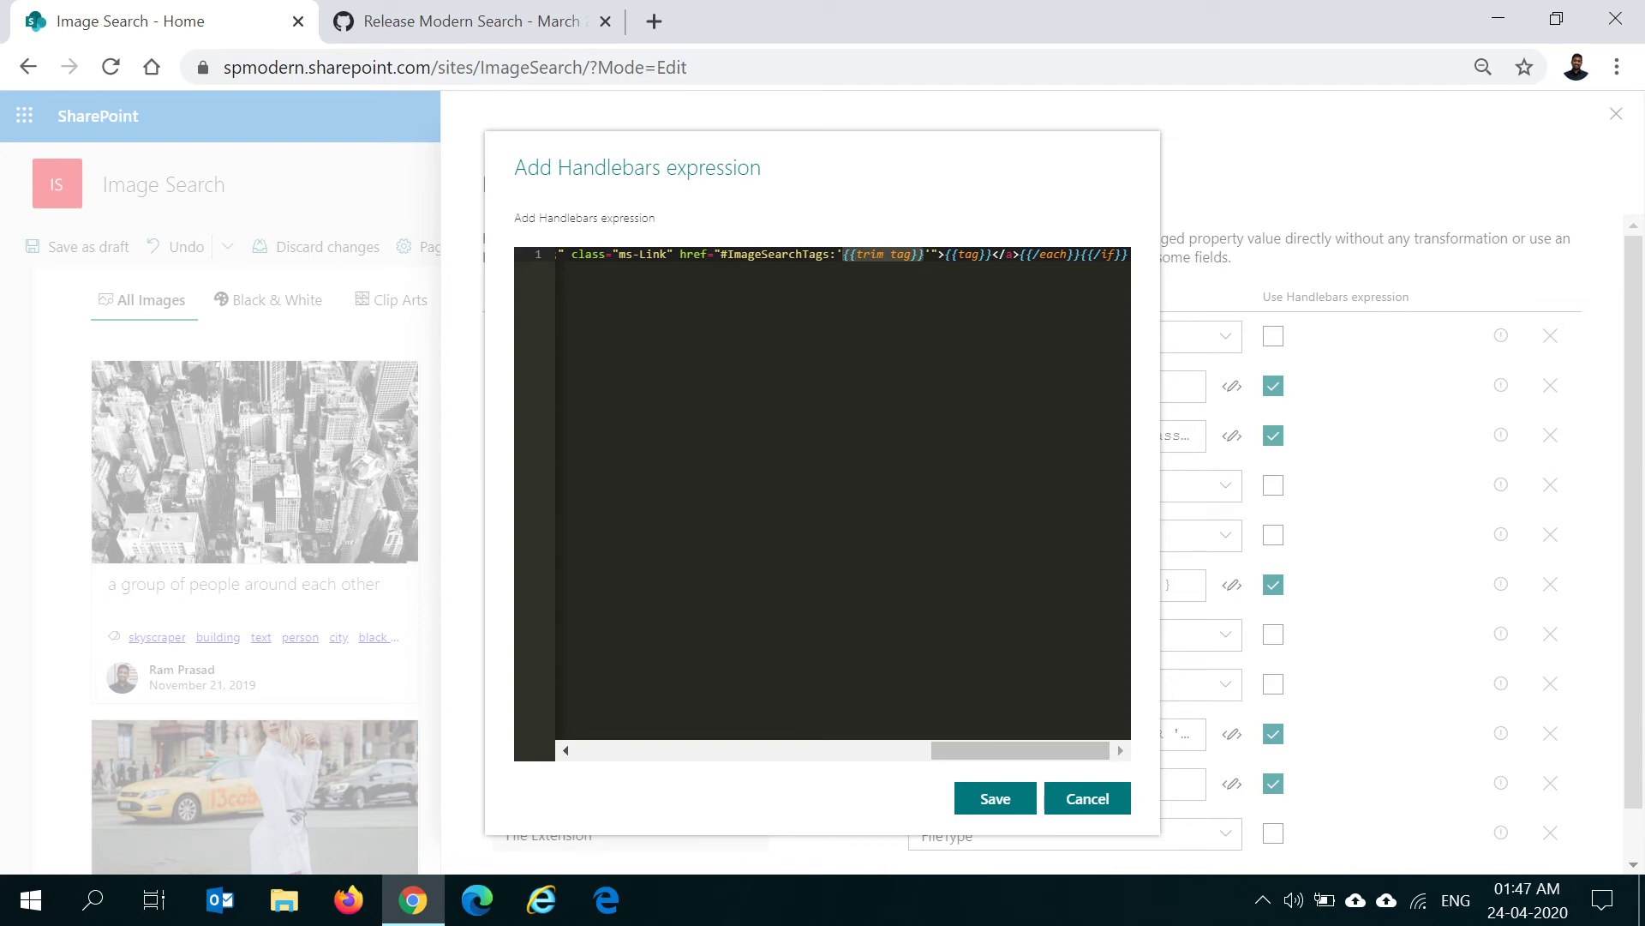
left_click_drag(720, 255, 837, 254)
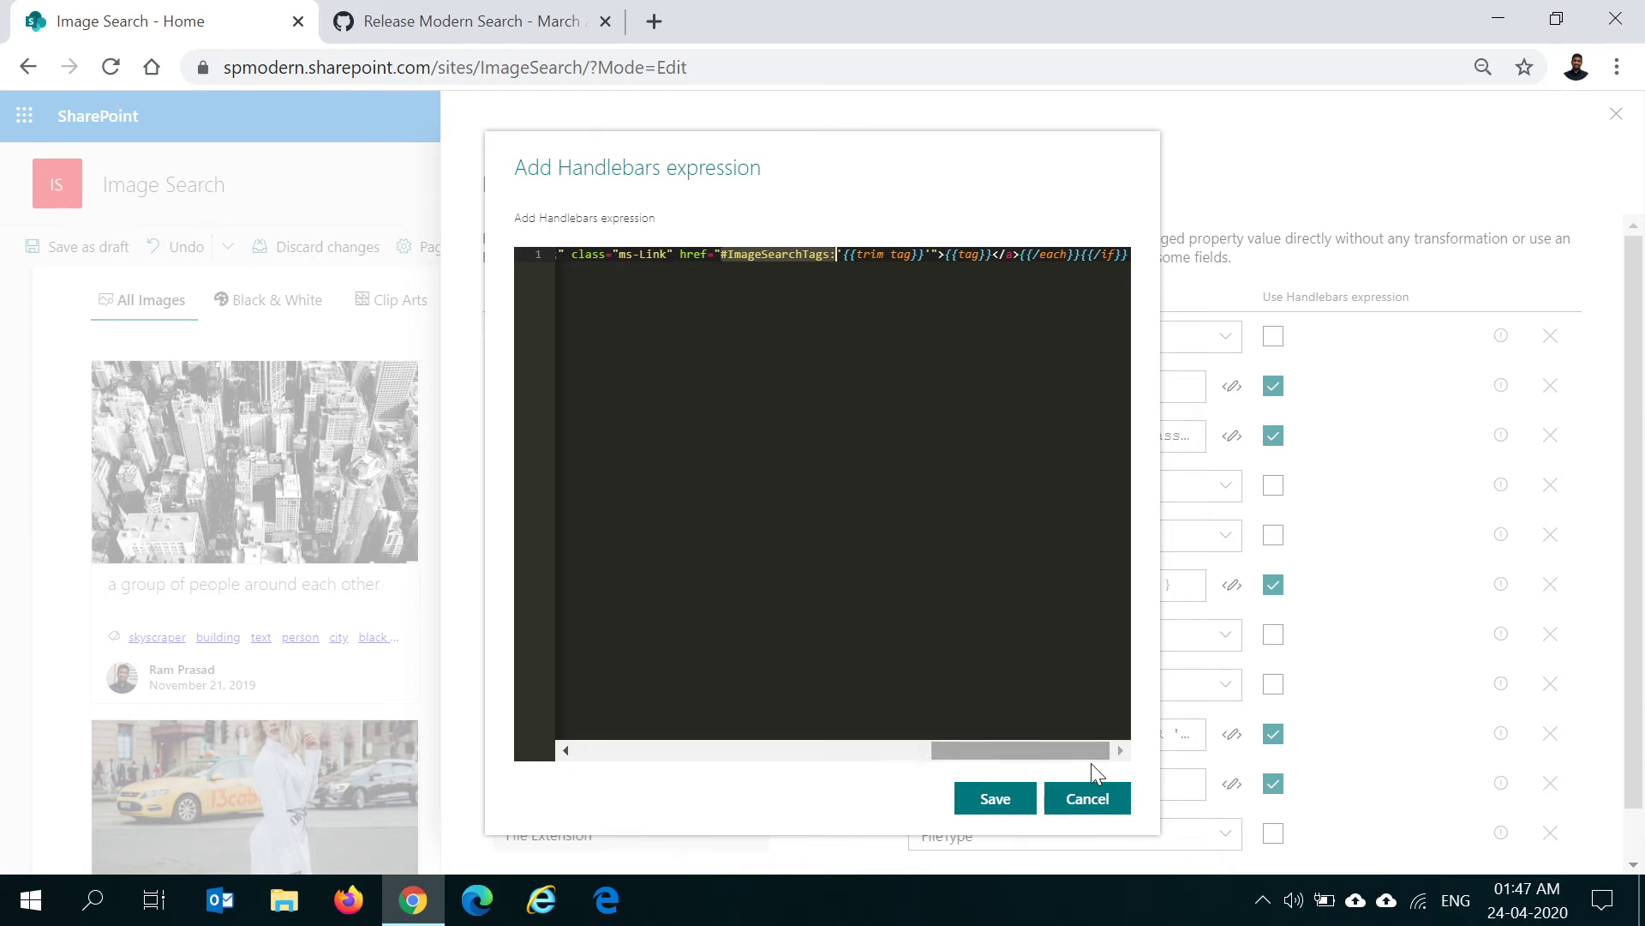
left_click(1191, 784)
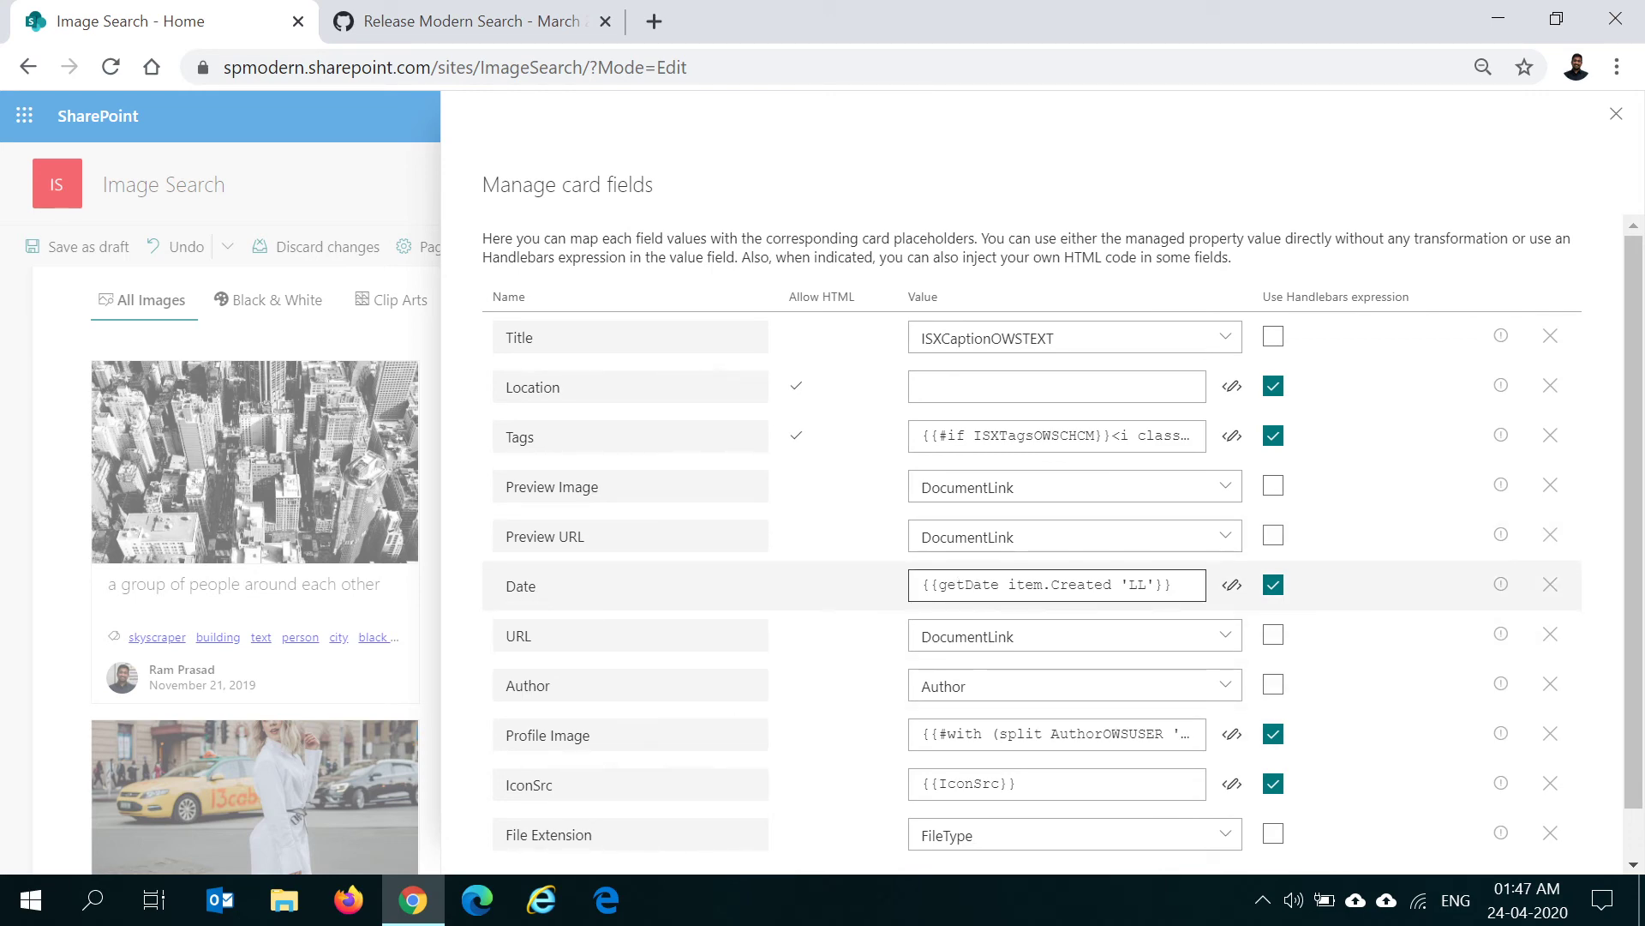
Open the Profile Image card field's Handlebars expression showing its AuthorOWSUSER userphoto.aspx template
scroll(912, 673, "down", 1)
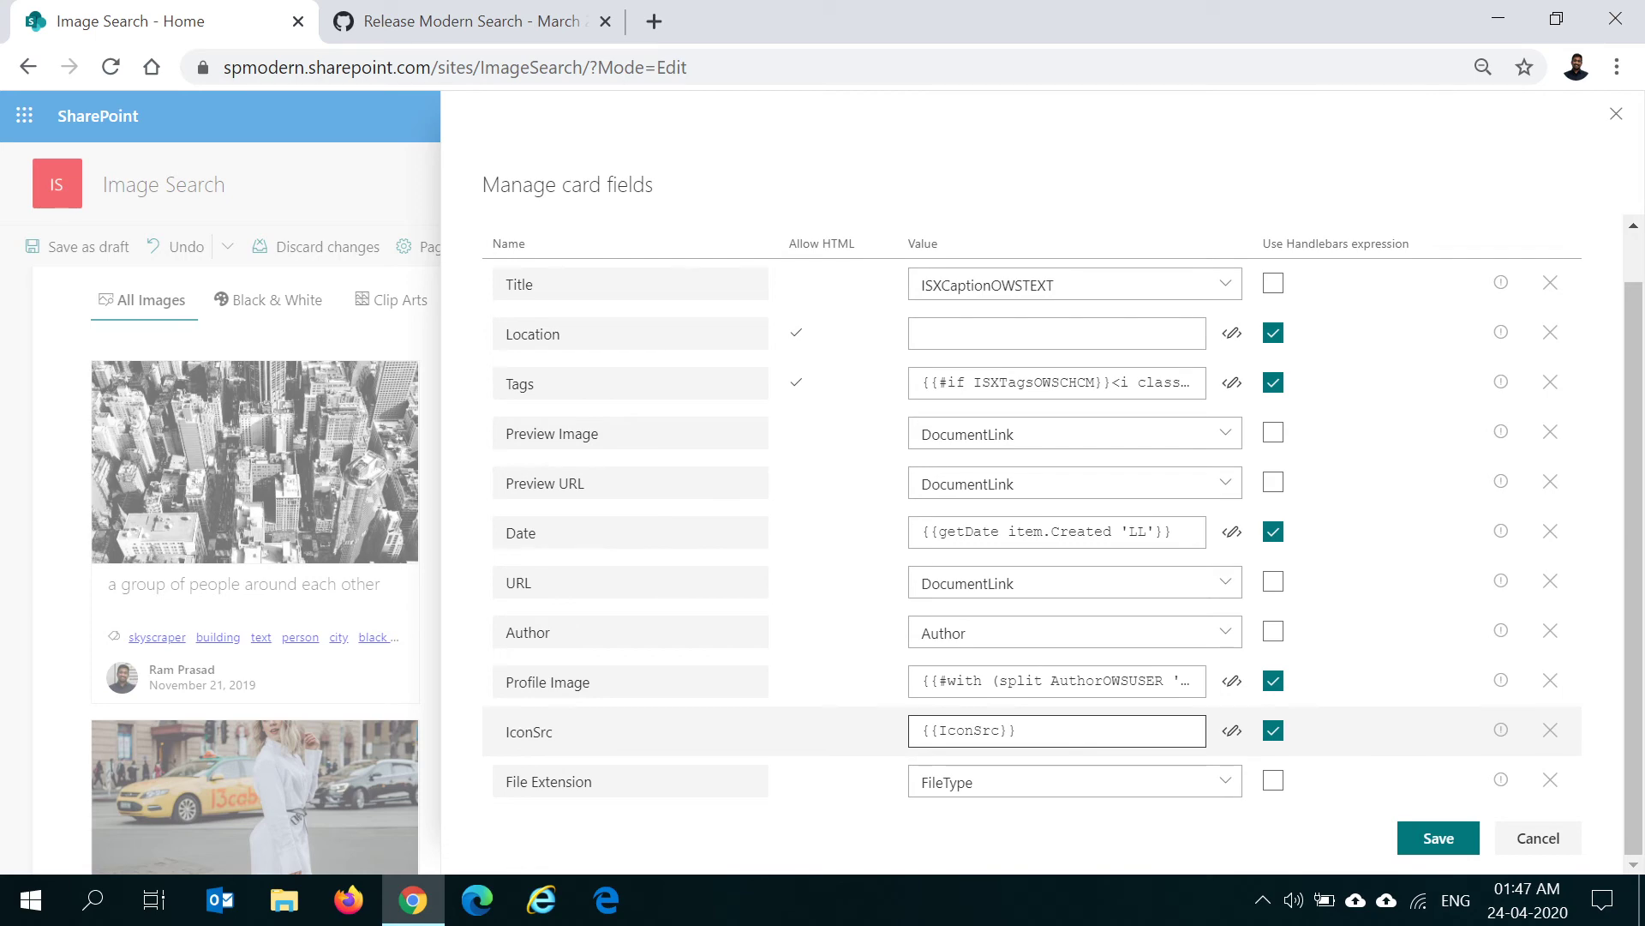
left_click(1233, 683)
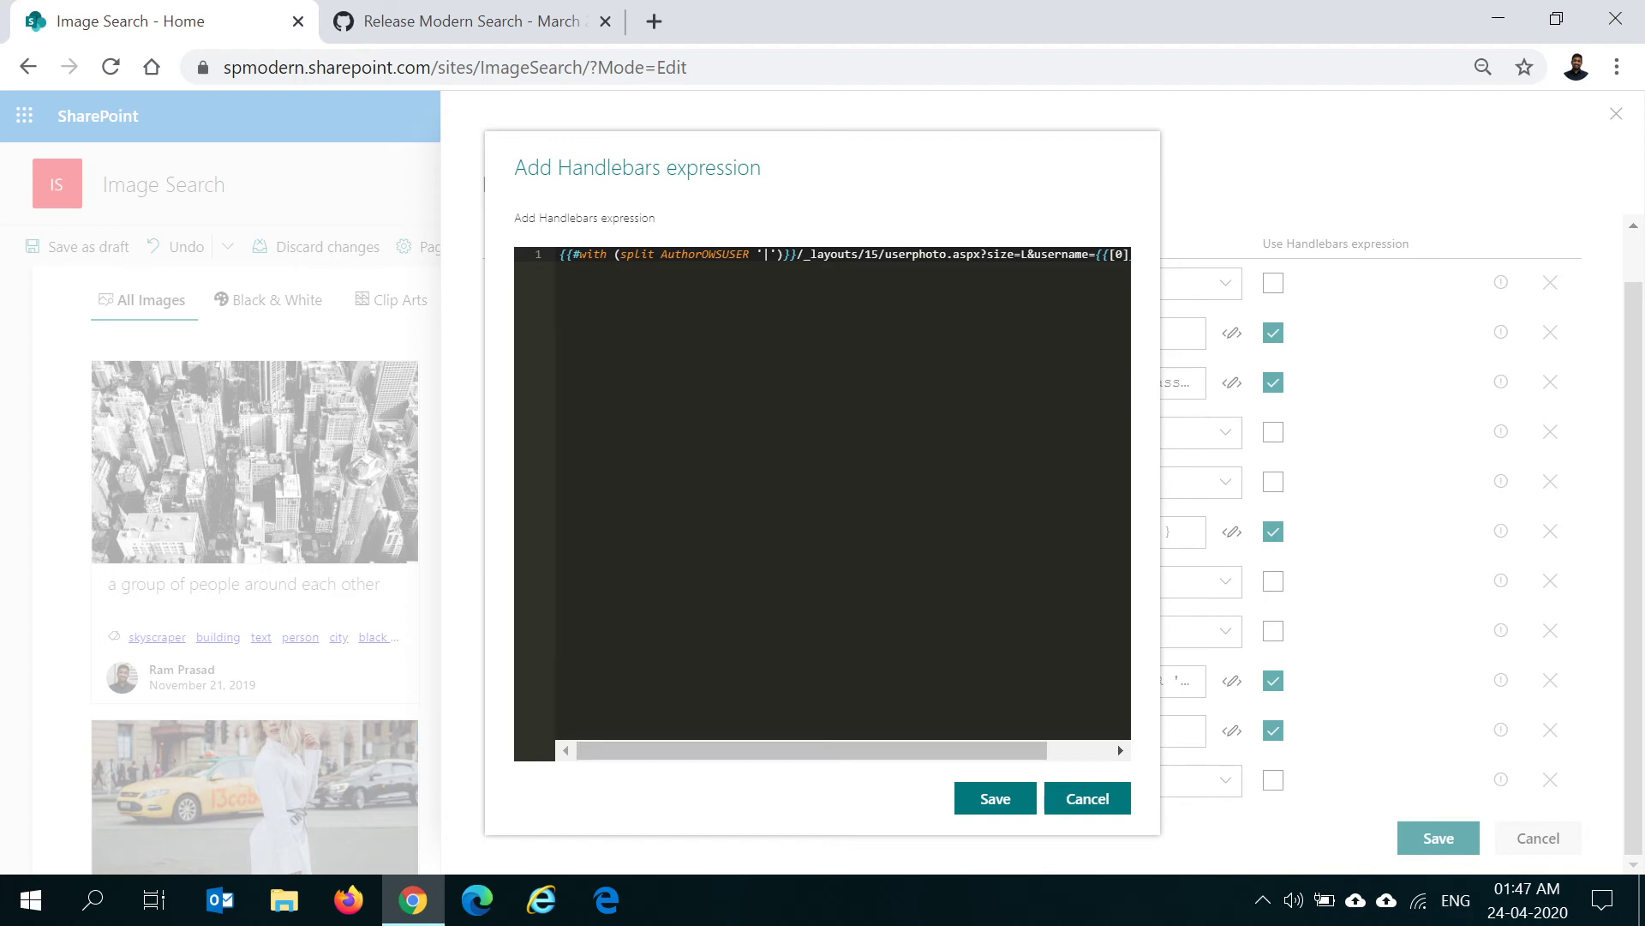
Review the AuthorOWSUSER property and /_layouts/15/userphoto.aspx path, then cancel the expression unchanged
double_click(663, 254)
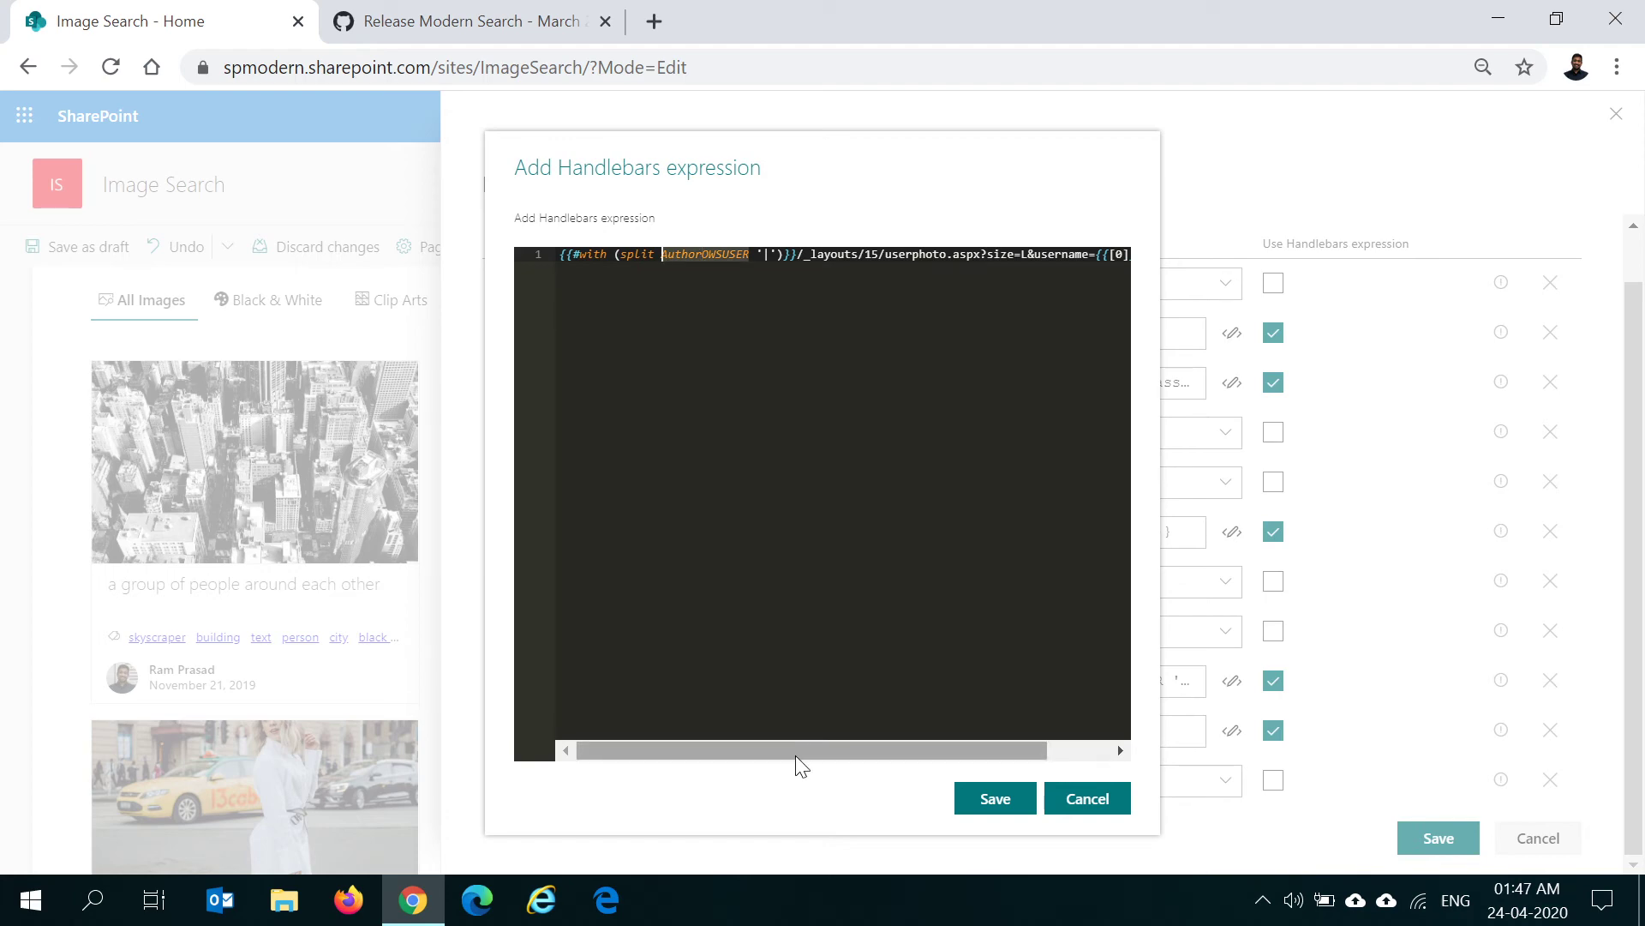
left_click_drag(796, 749, 908, 728)
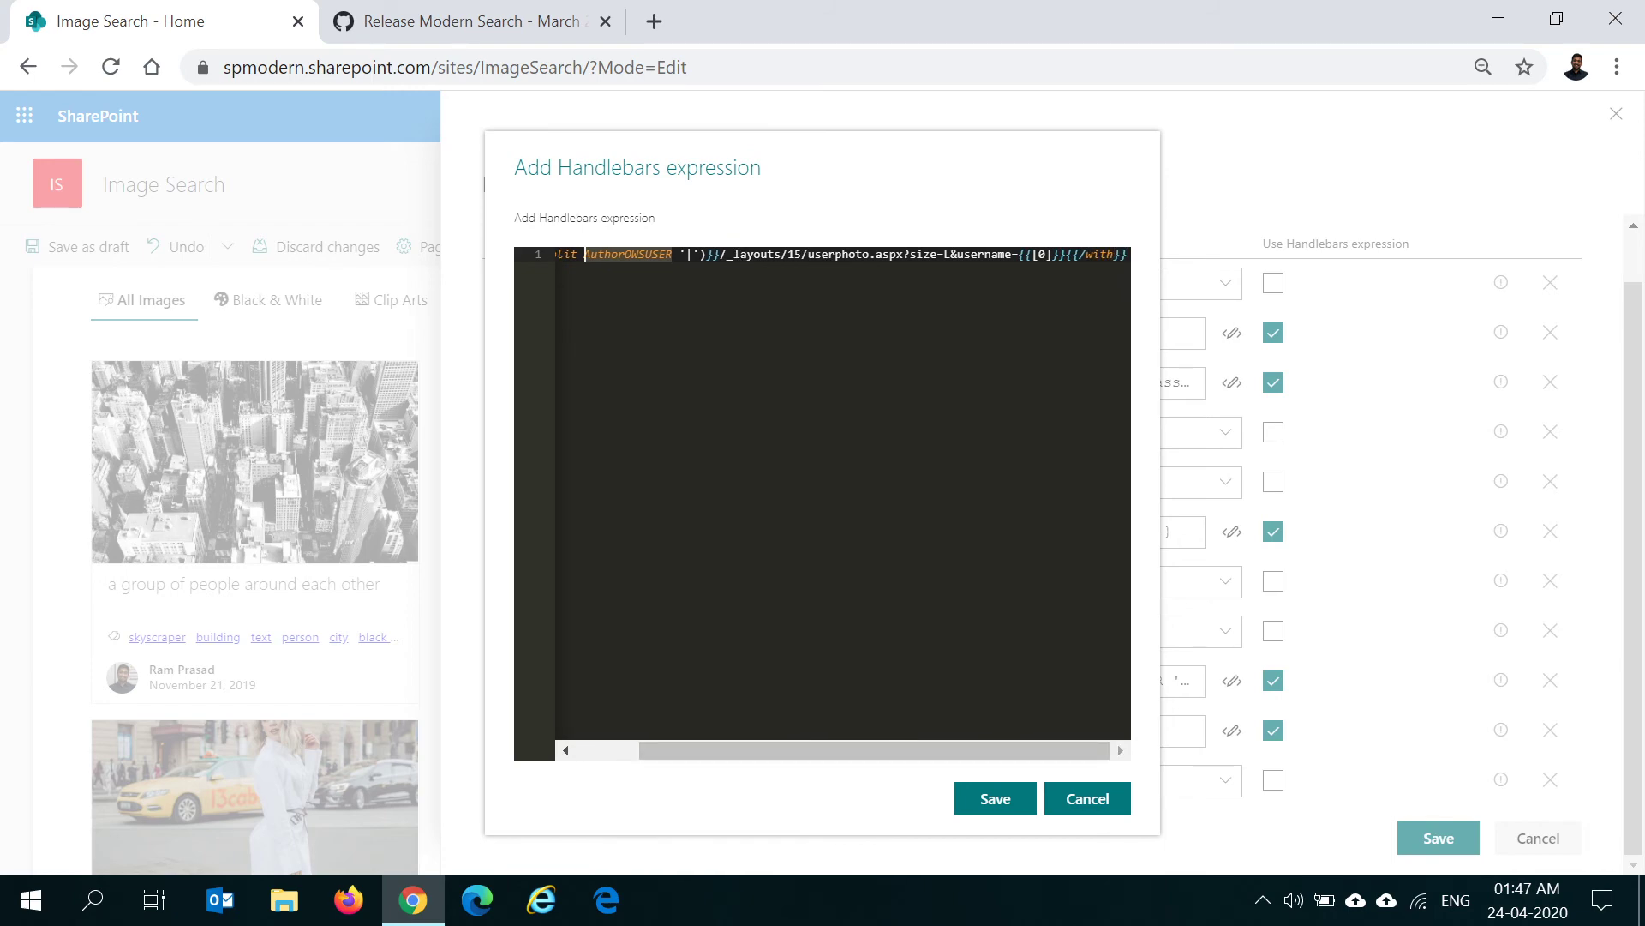
left_click_drag(720, 255, 875, 254)
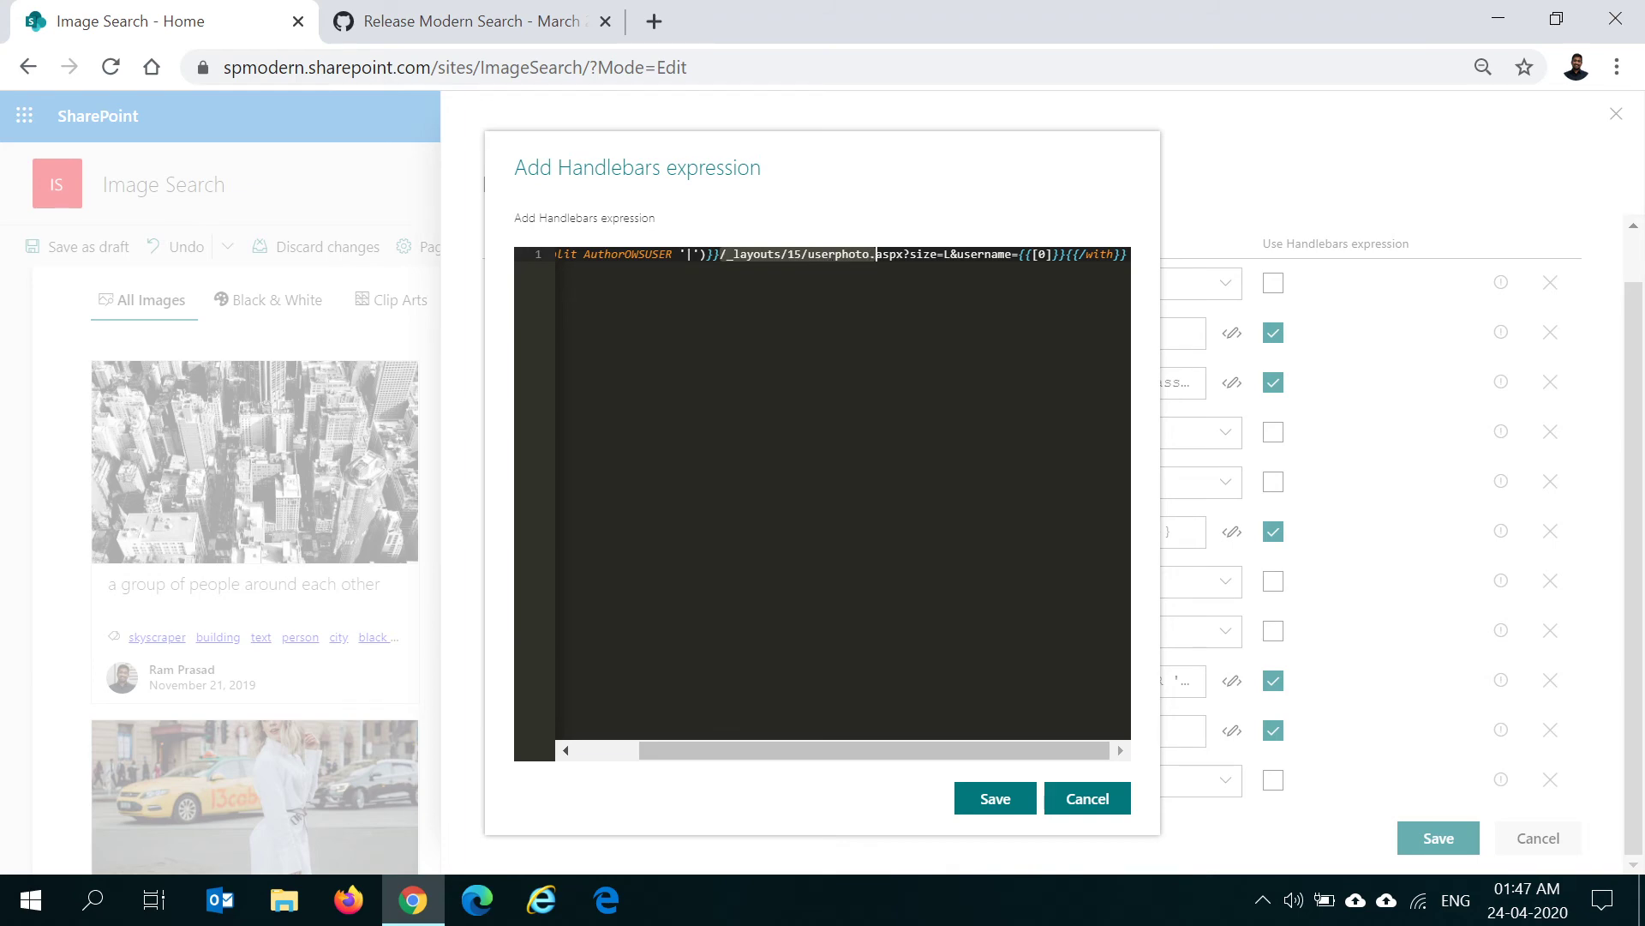
left_click_drag(904, 254, 714, 255)
left_click(1101, 799)
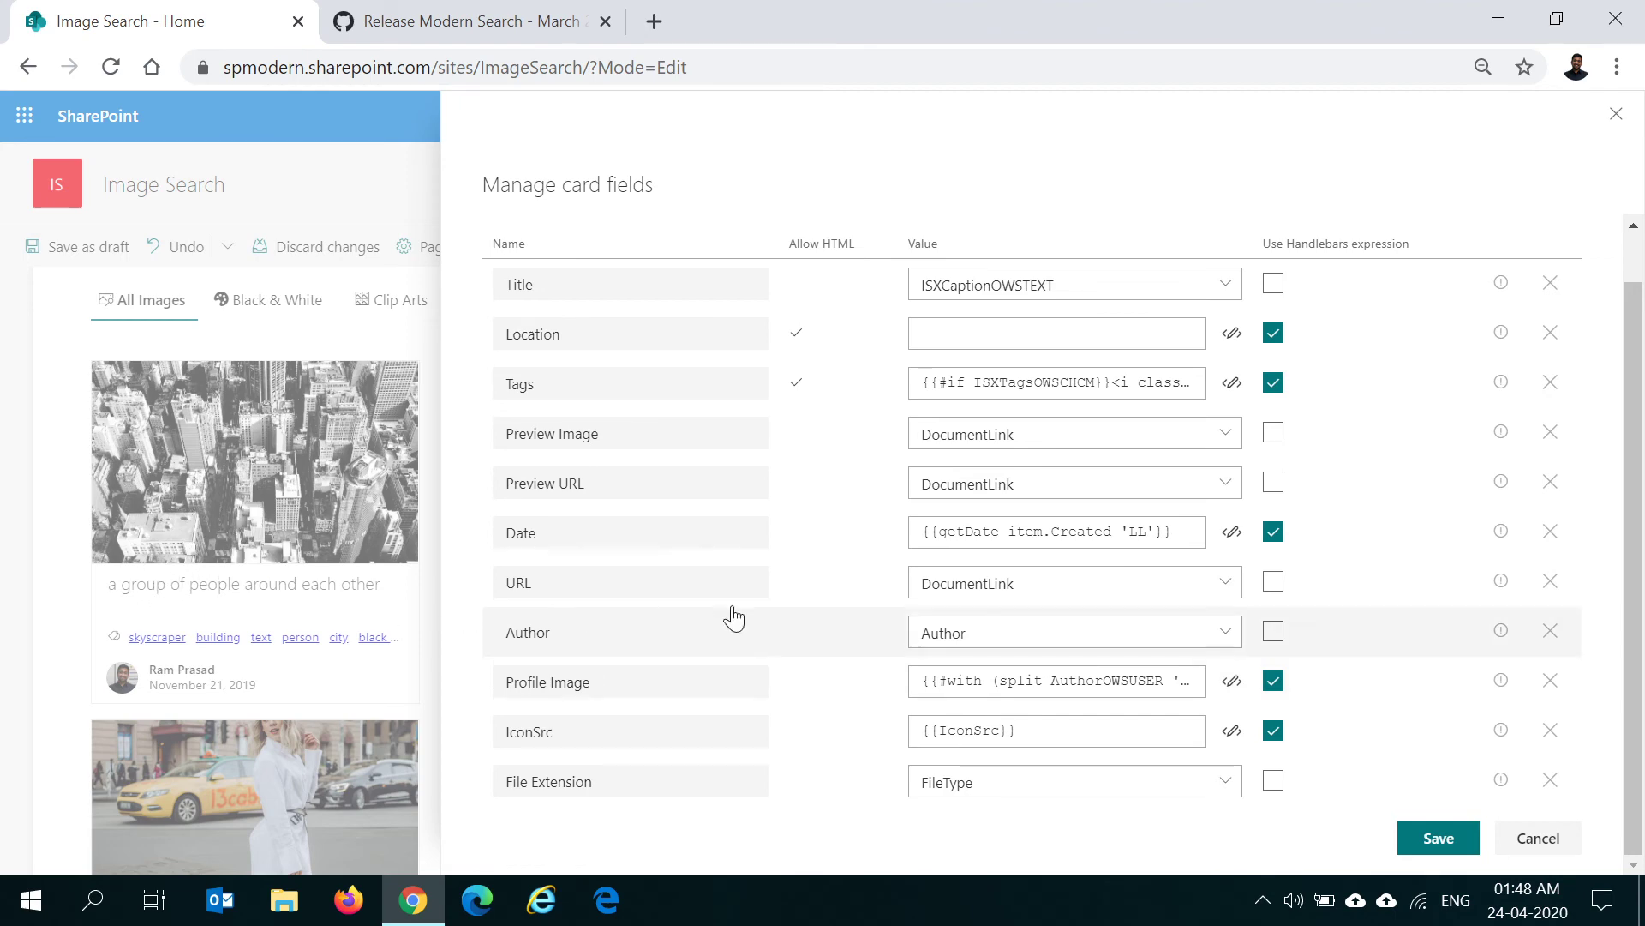
Cancel the card field mappings and leave Show file icon switched off in Search Results
left_click(1557, 847)
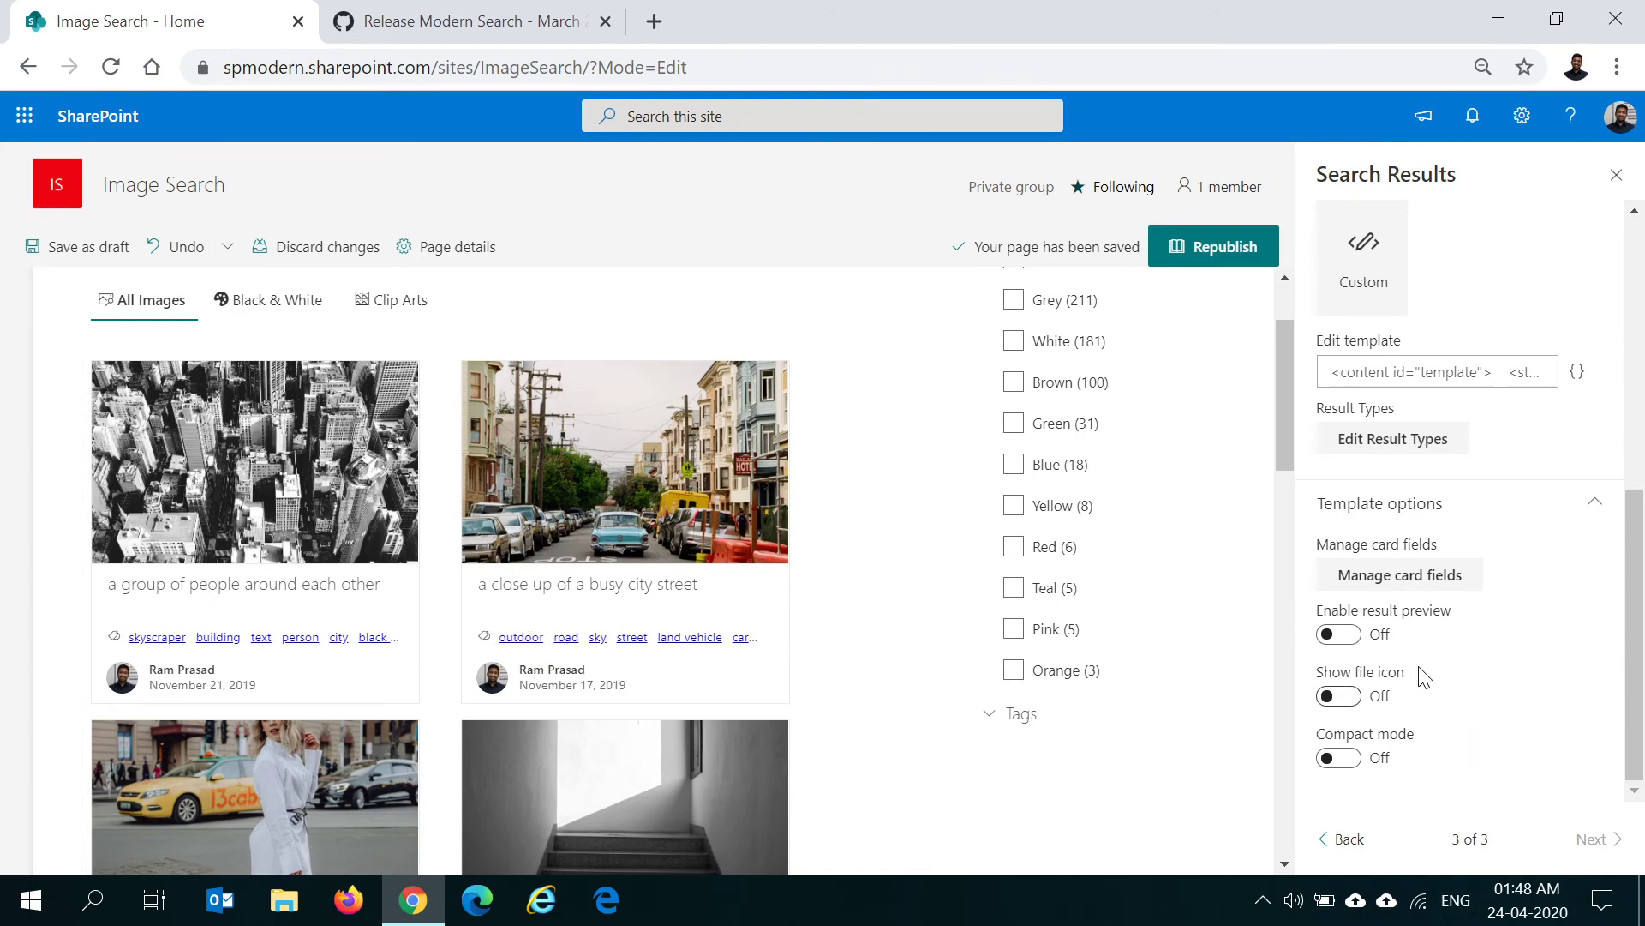
left_click(1337, 695)
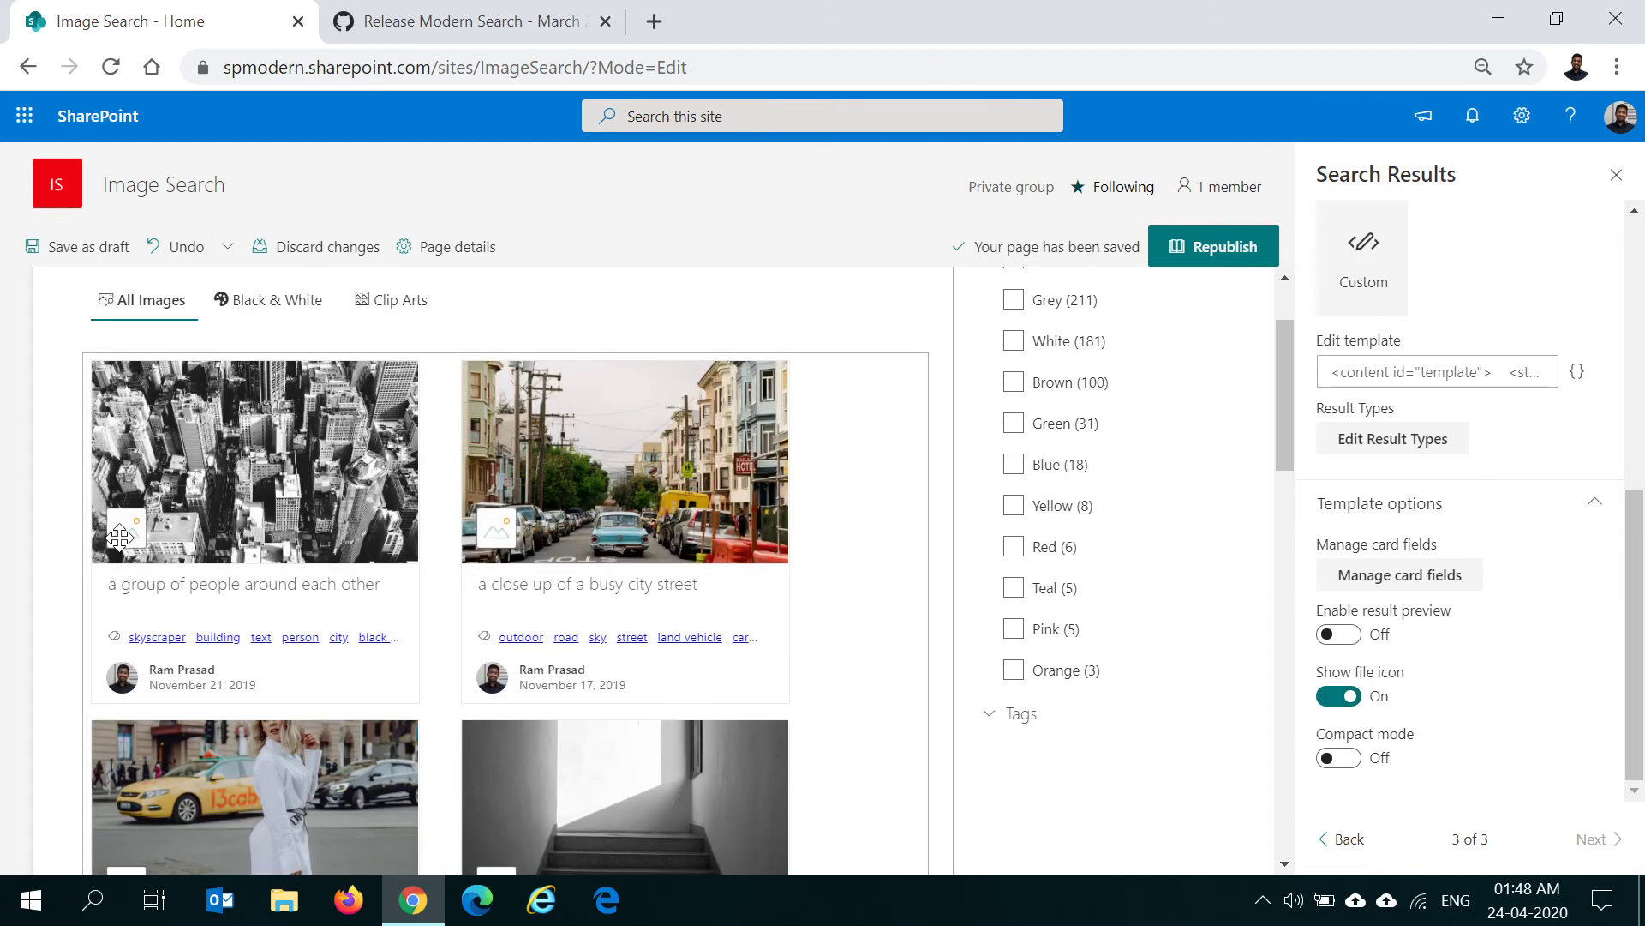
scroll(163, 652, "down", 3)
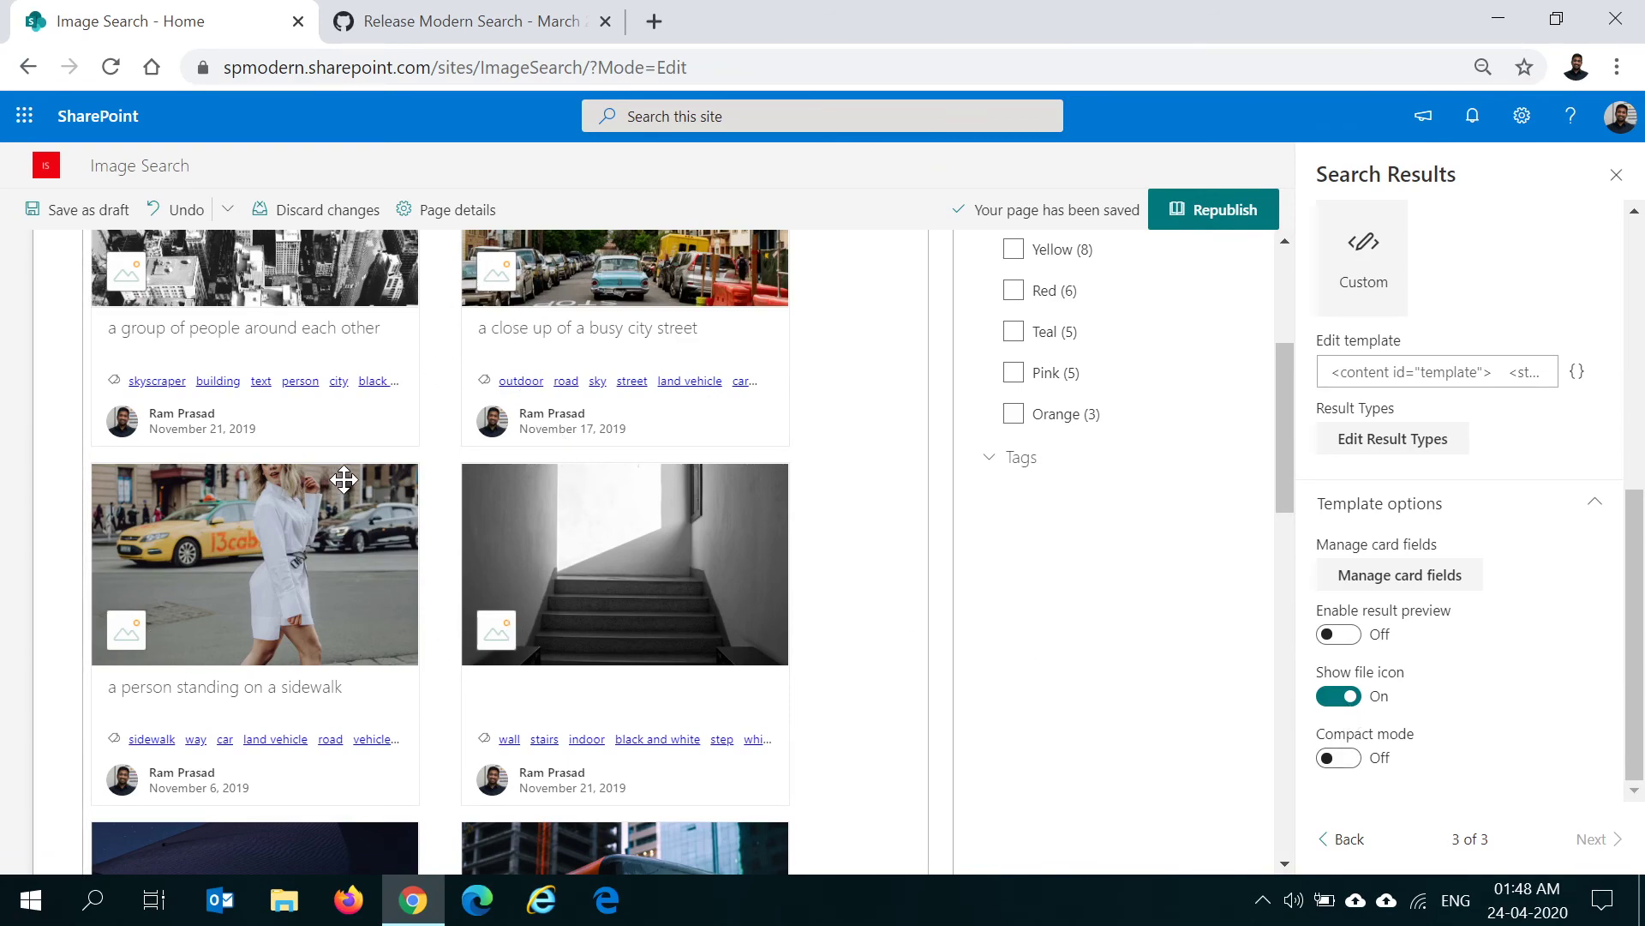
left_click(1340, 703)
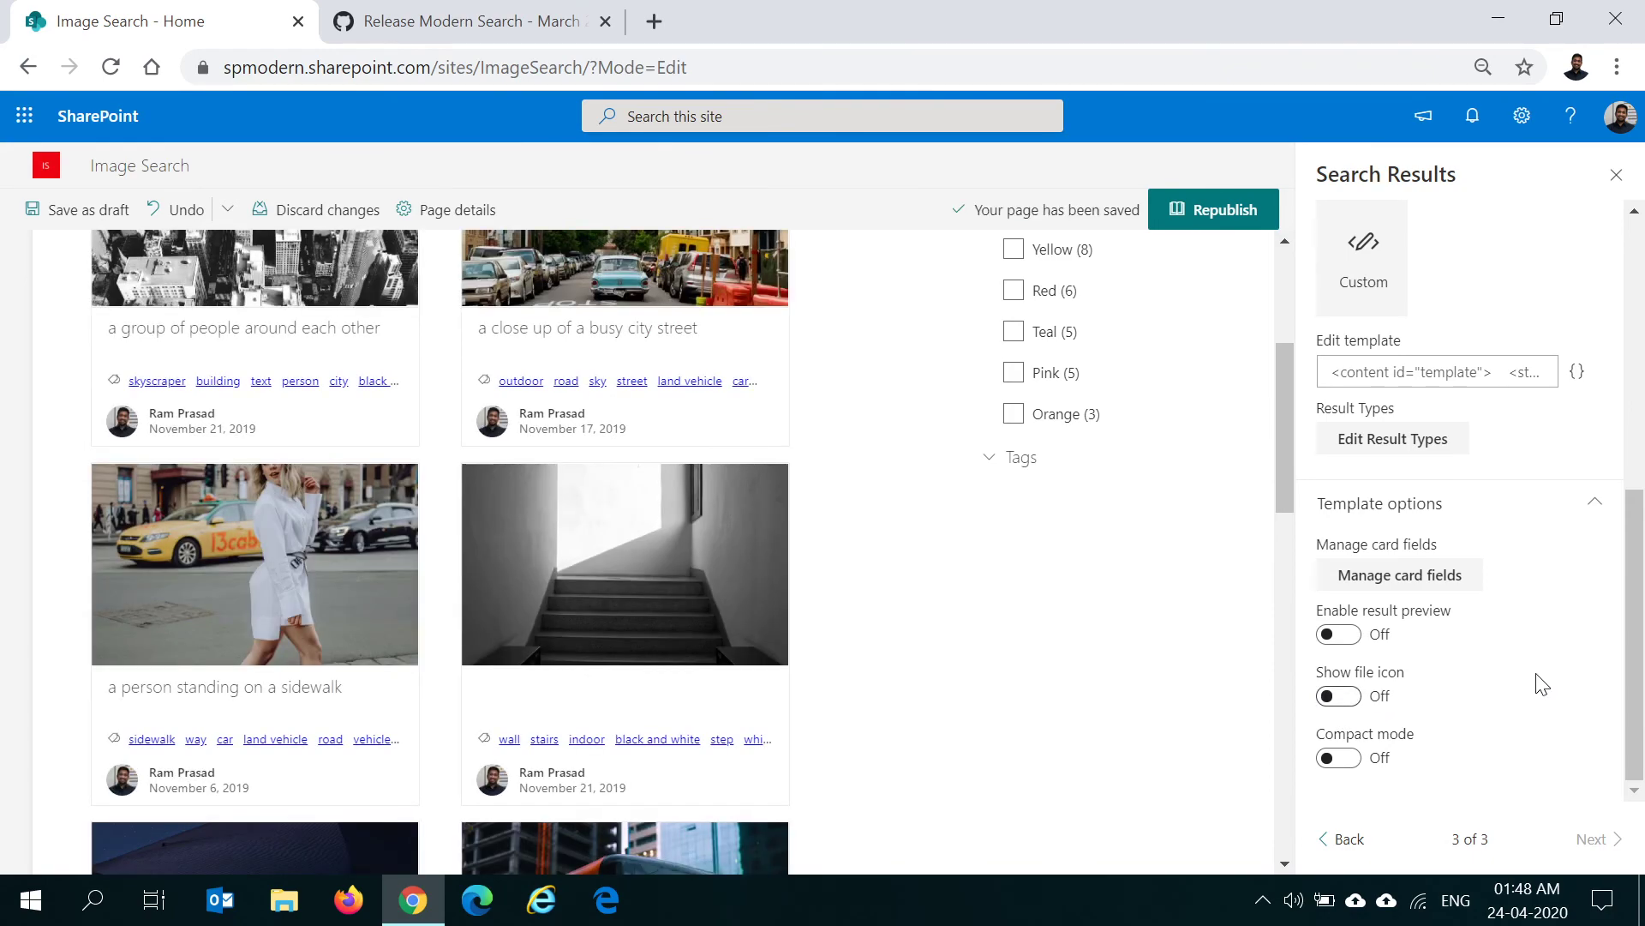
scroll(1526, 681, "up", 6)
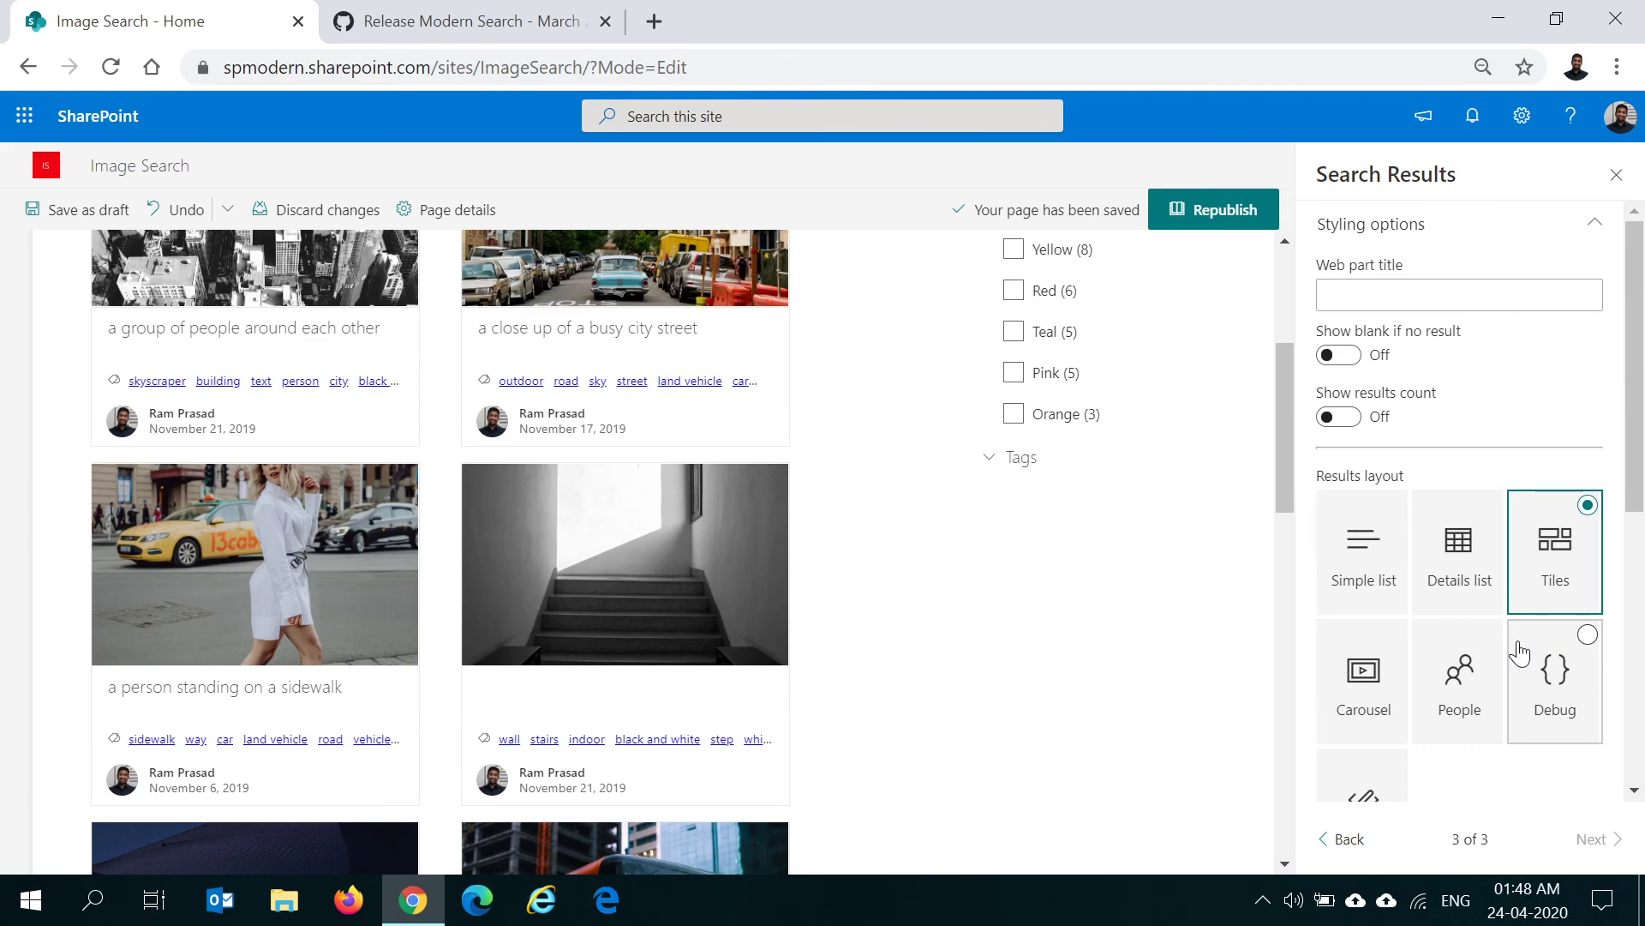
Close the Search Results settings pane, select the refiners web part, and republish the Image Search page
scroll(994, 583, "up", 5)
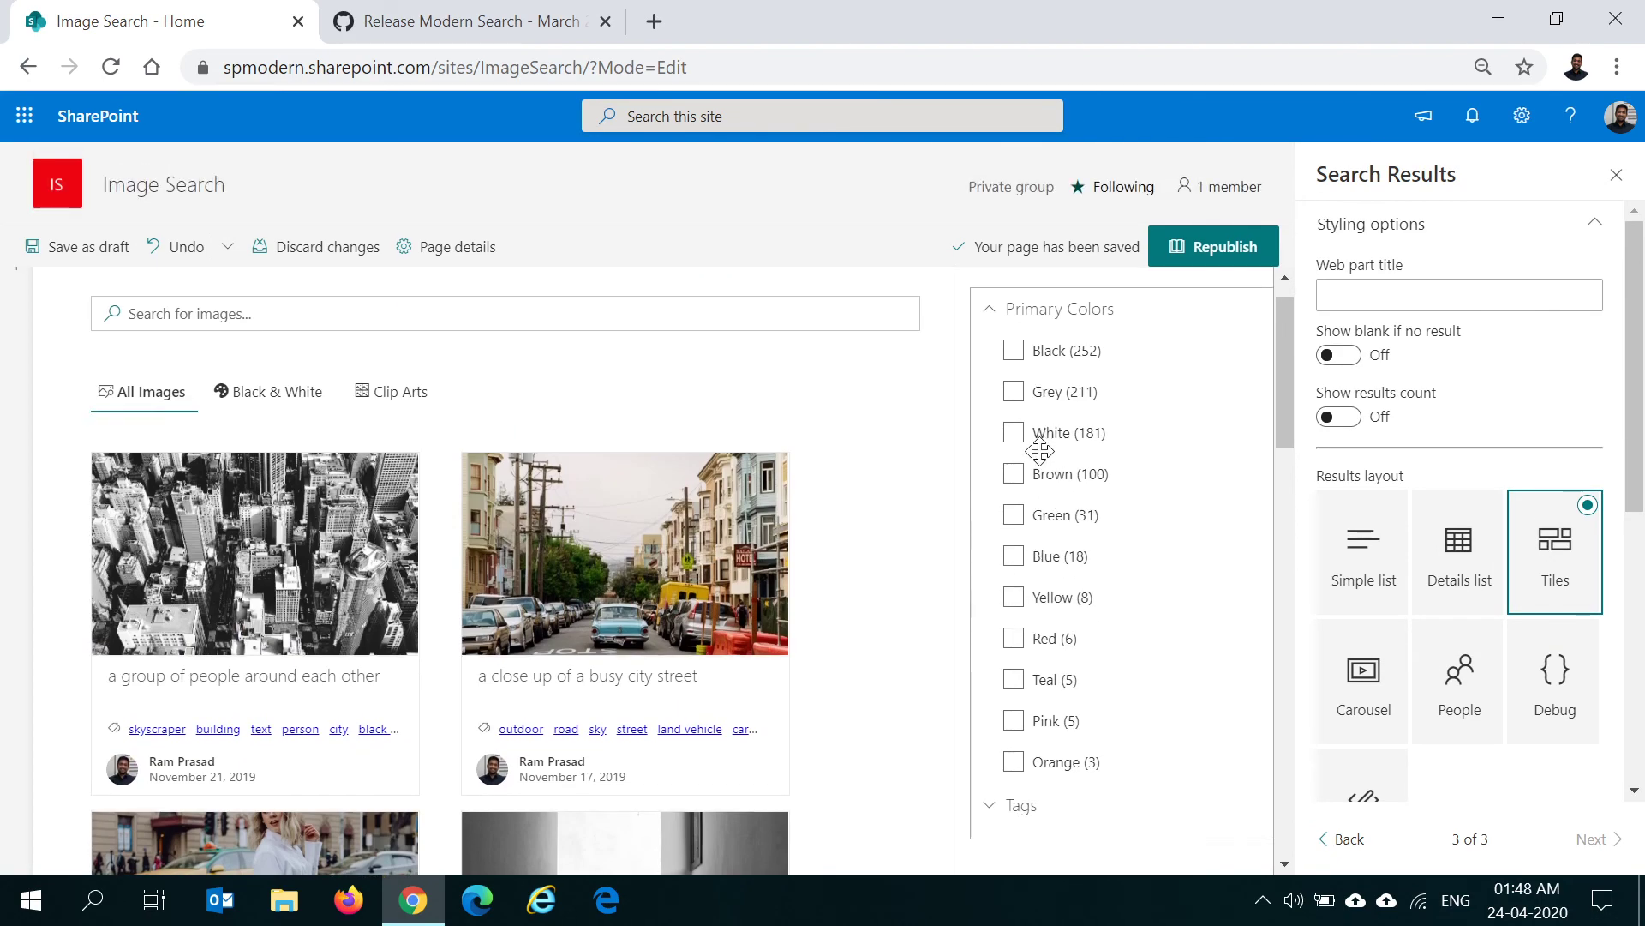
scroll(1041, 506, "up", 1)
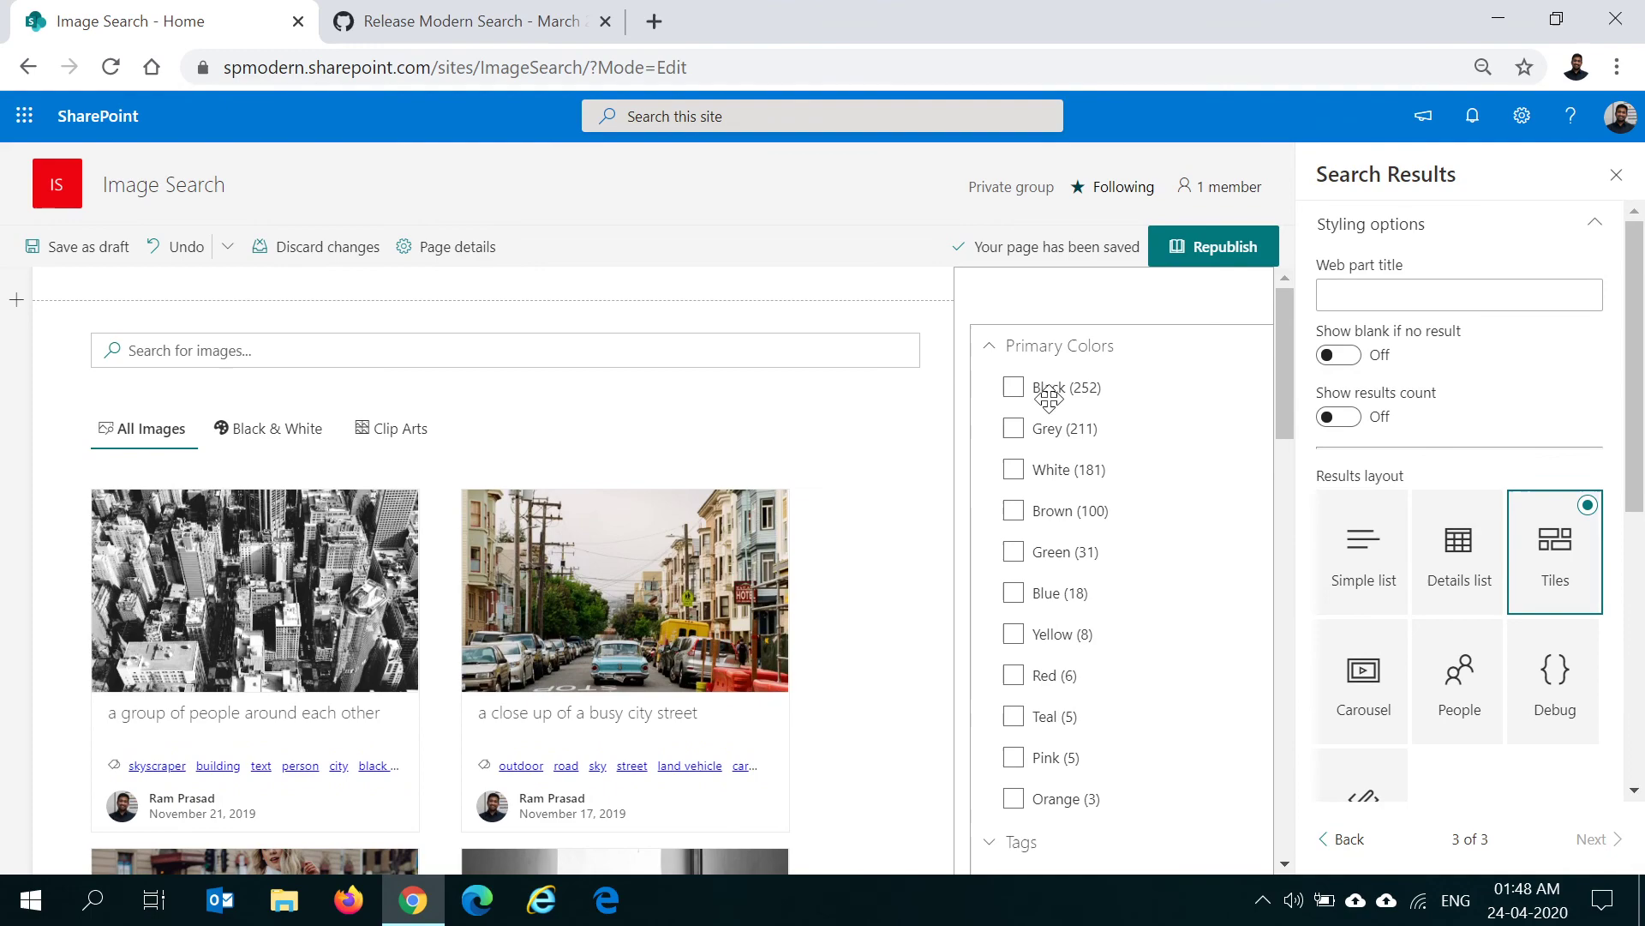
left_click(1202, 404)
left_click(947, 339)
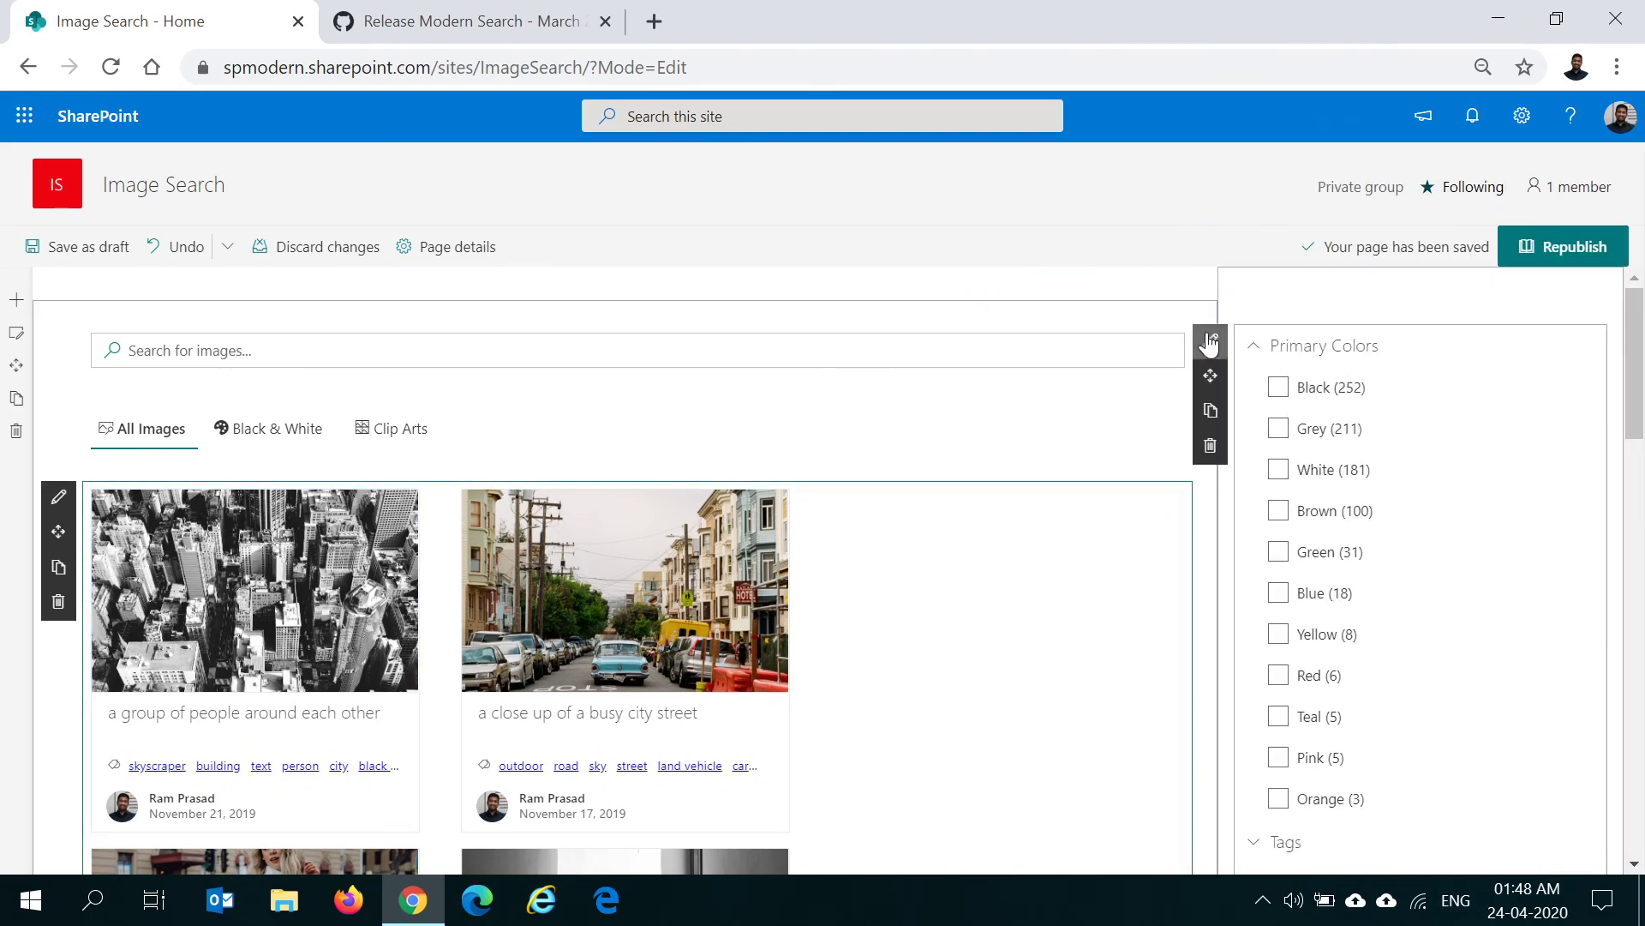
left_click(1269, 346)
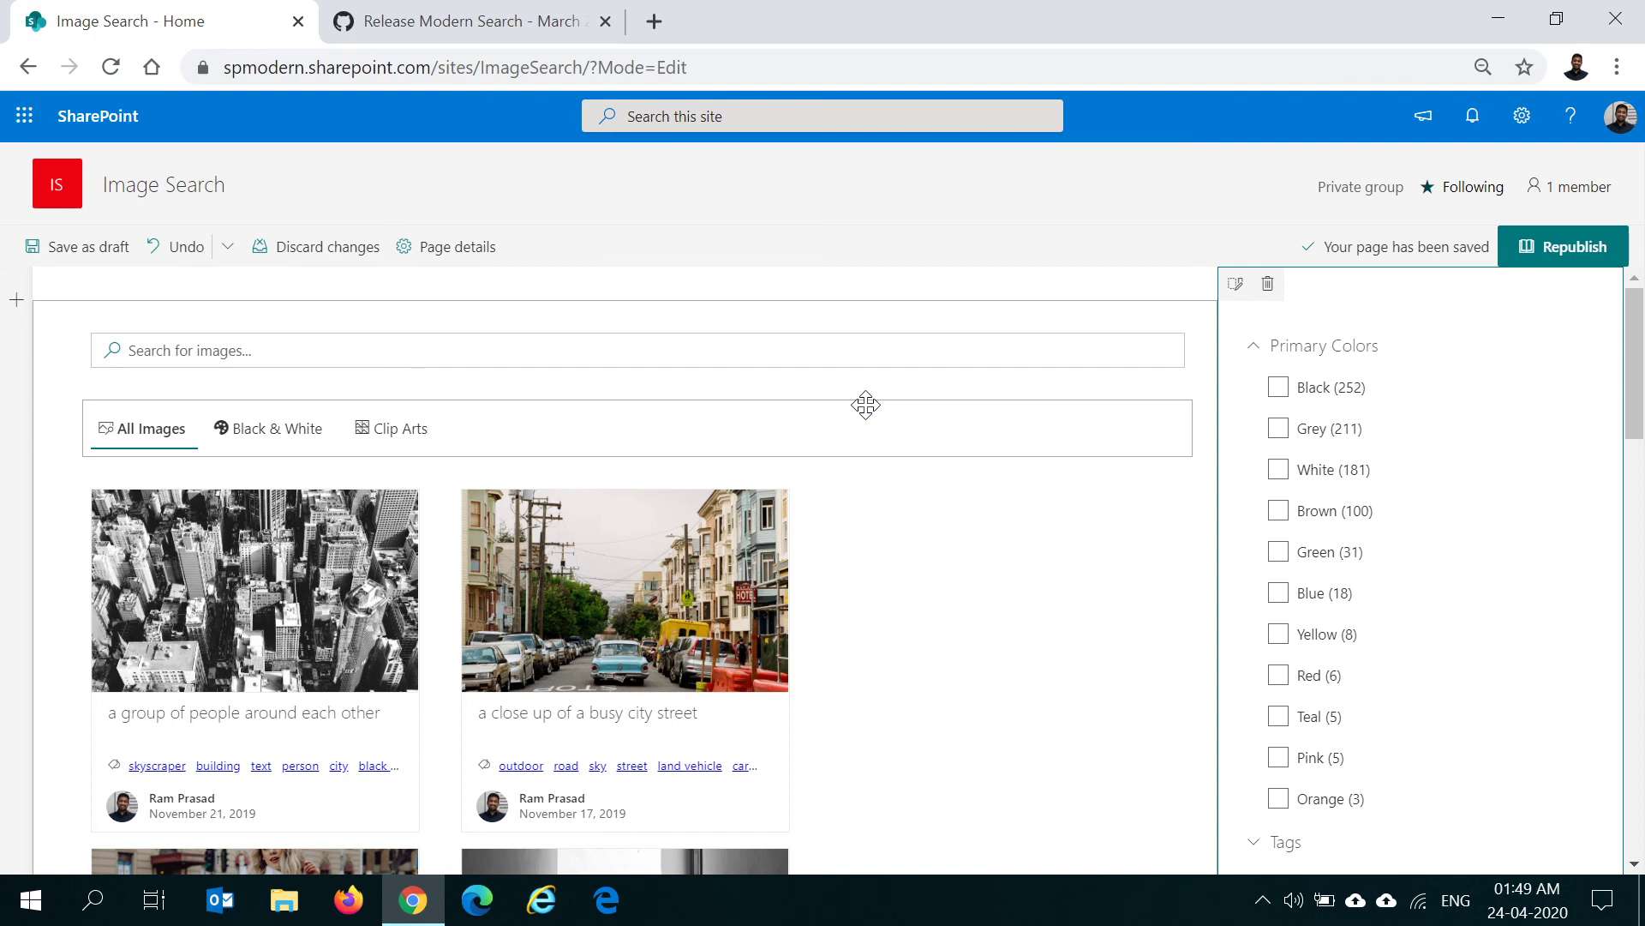
left_click(1553, 248)
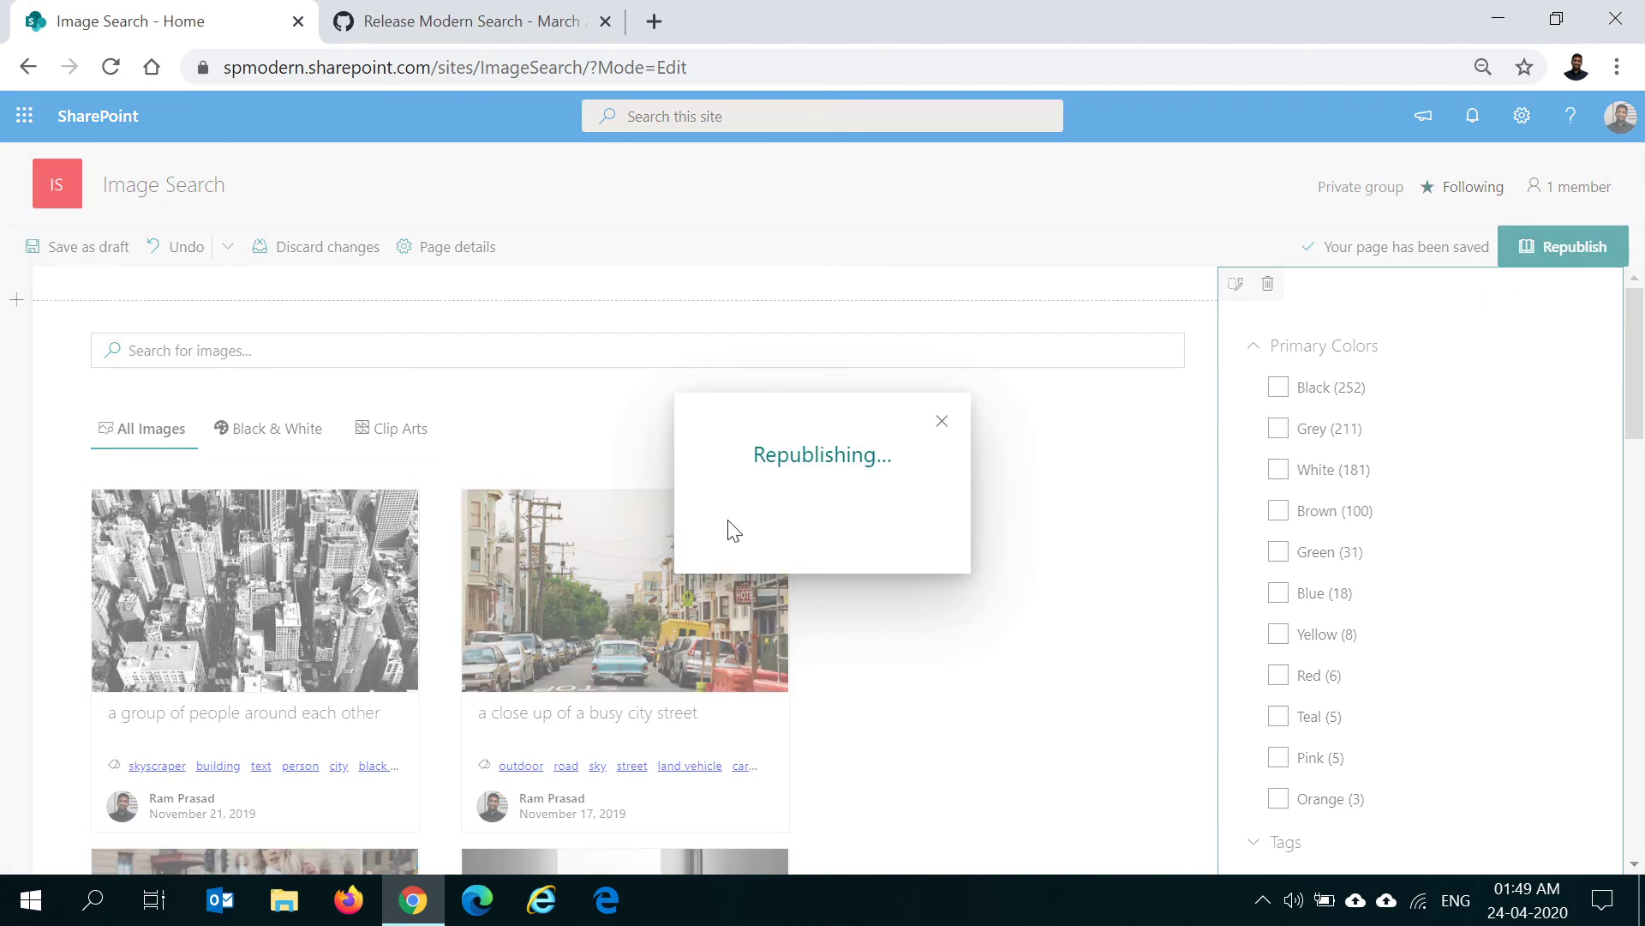